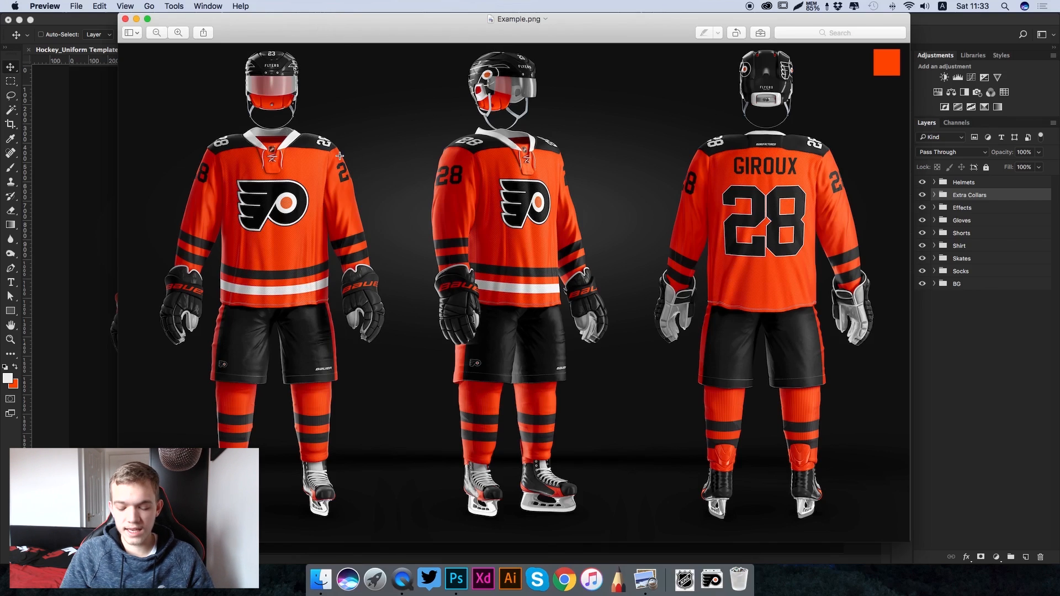
- Examine the gloves, collar, laces and crest of the finished Flyers uniform in Example.png, and close the image
key("super+equal")
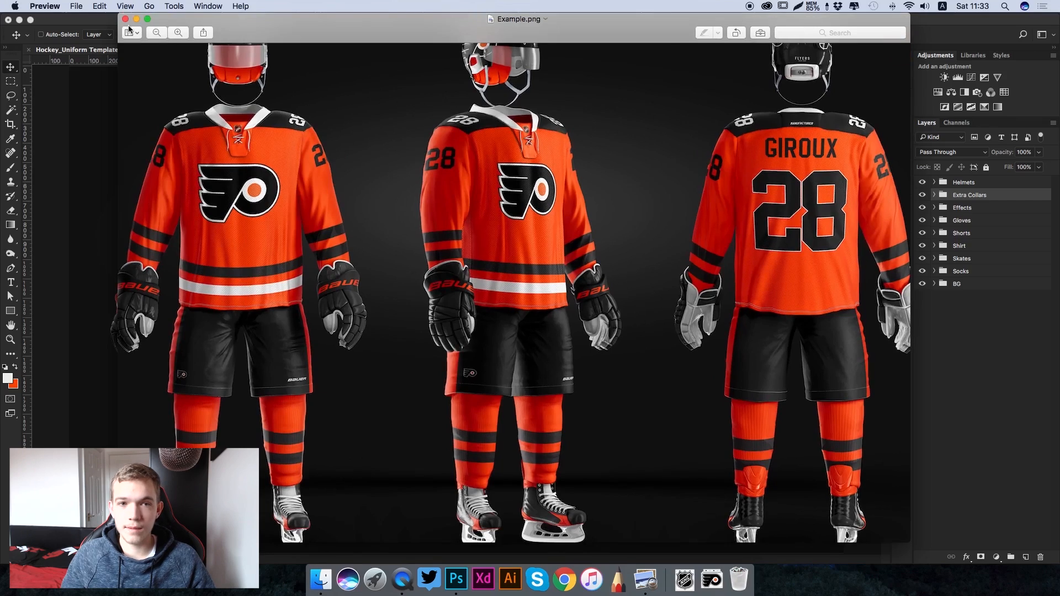
left_click(174, 32)
left_click(174, 32)
left_click(174, 32)
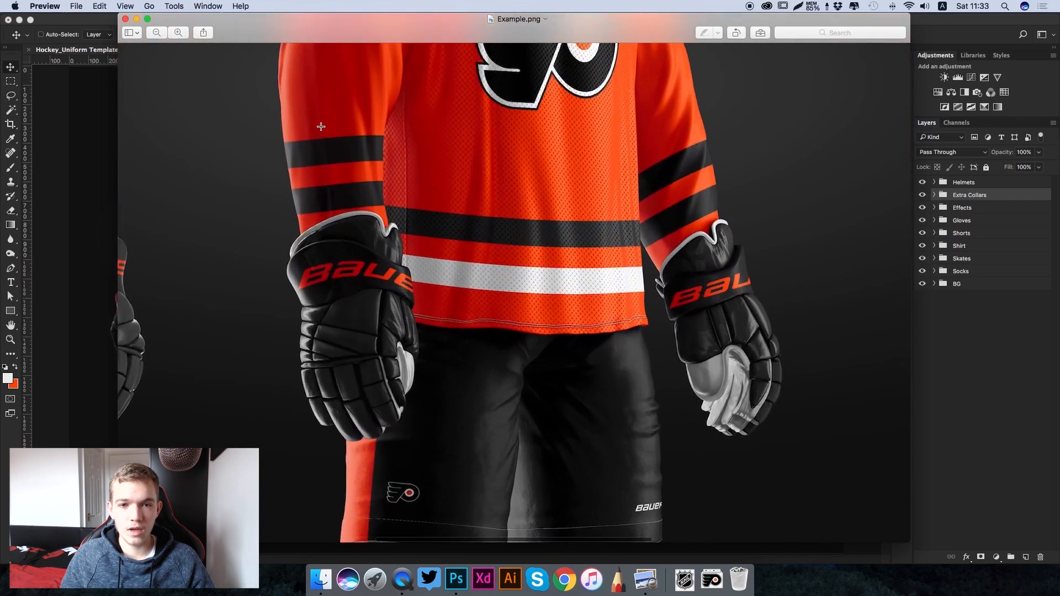
scroll(428, 191, "up", 4)
scroll(427, 191, "up", 10)
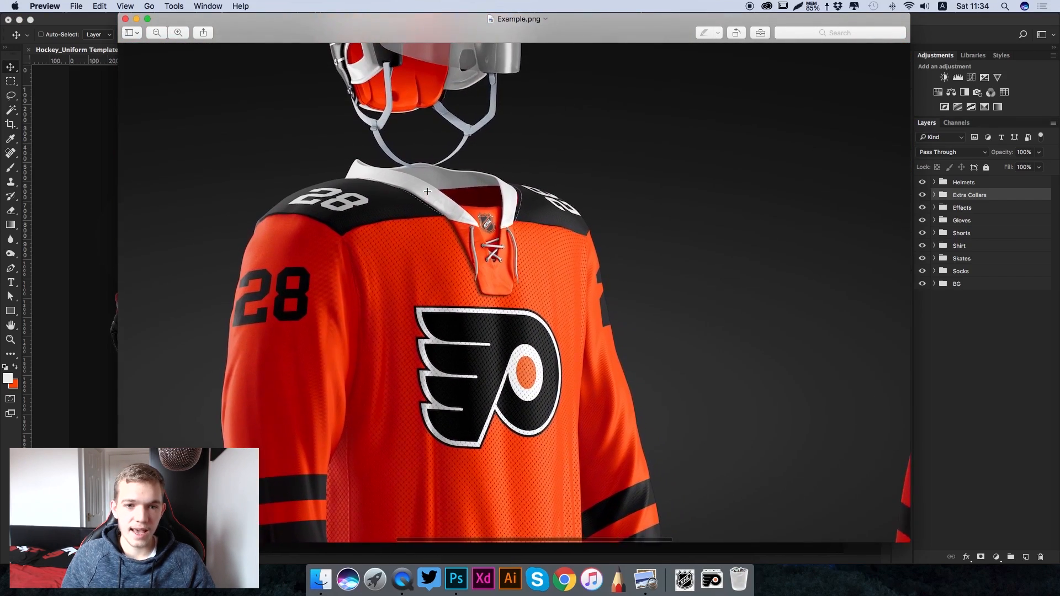
left_click(176, 33)
left_click(177, 32)
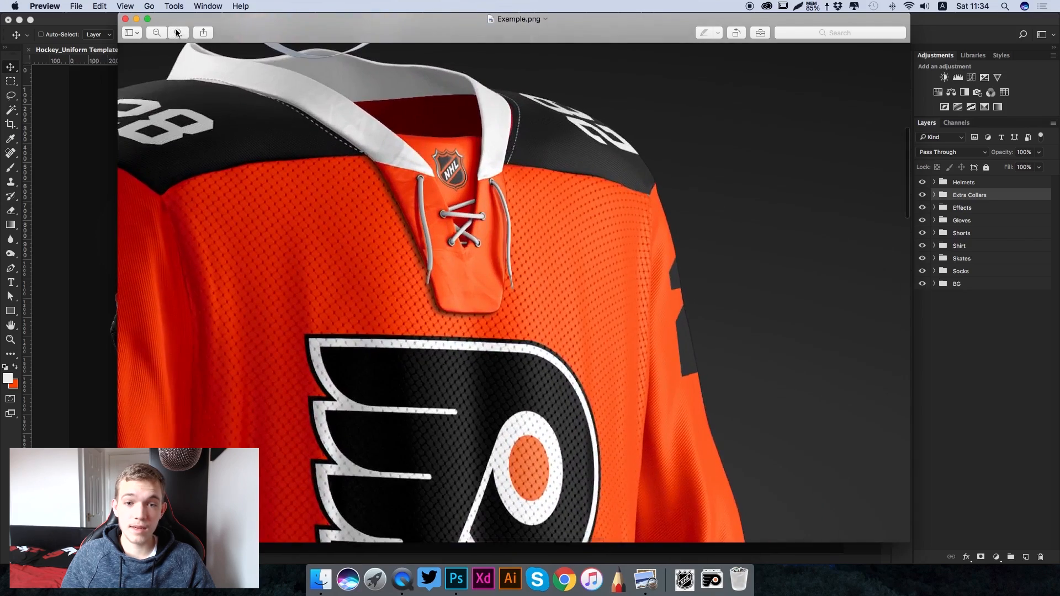
scroll(423, 234, "left", 3)
scroll(422, 237, "down", 1)
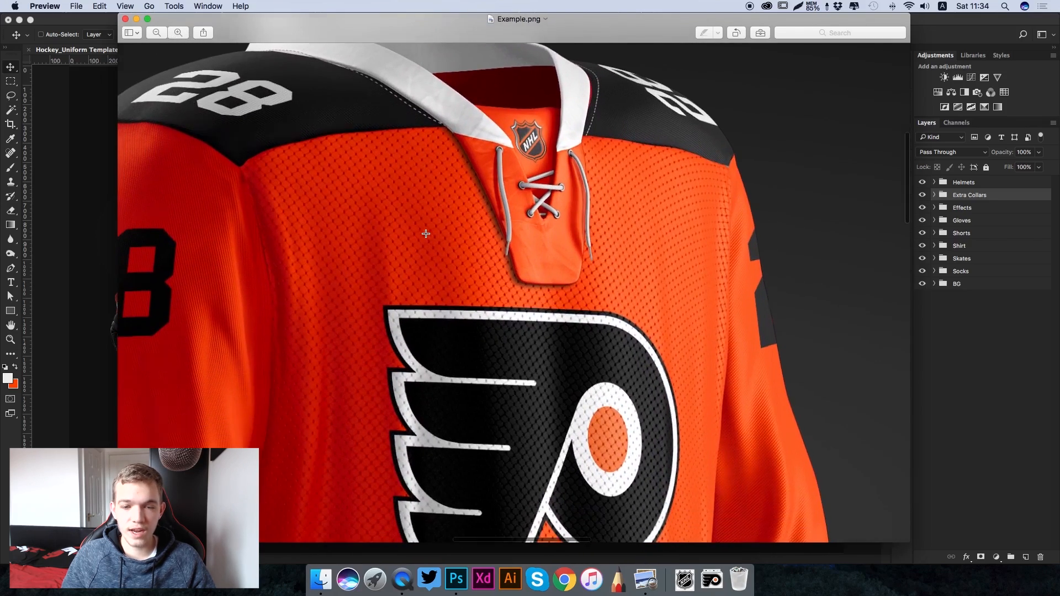
left_click(157, 33)
left_click(157, 33)
left_click(157, 34)
left_click(156, 33)
left_click(156, 33)
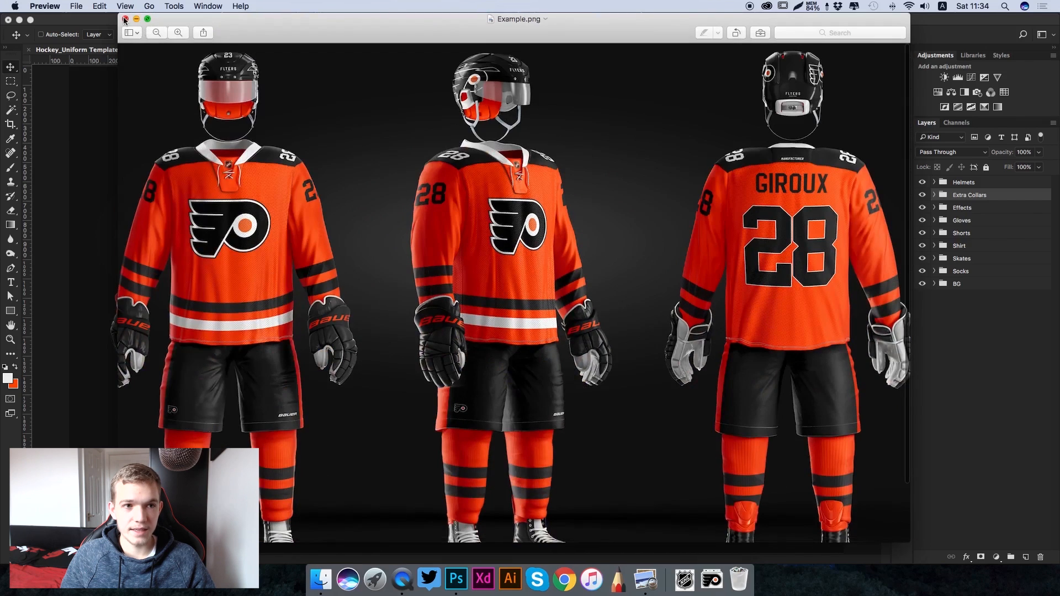
key("super+w")
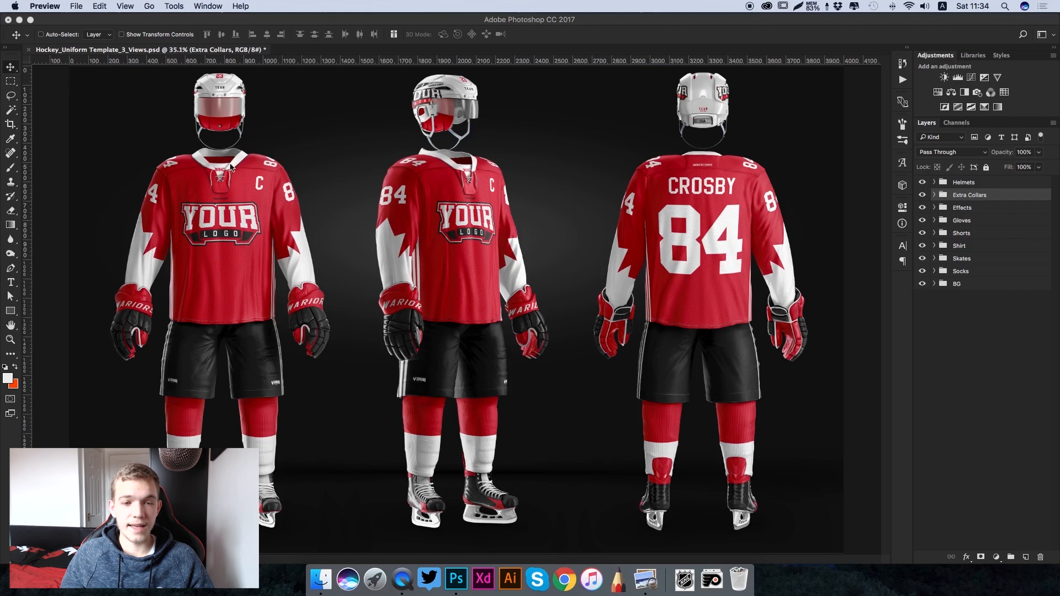
key("super+q")
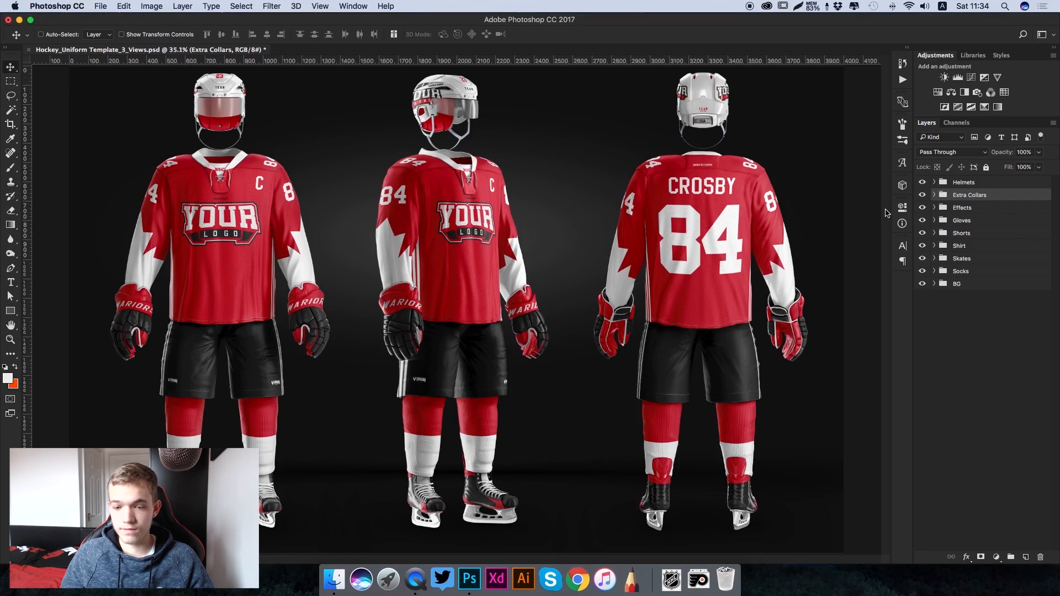
- Reopen Example.png to view the complete Flyers uniform, and return to the hockey template in Photoshop
left_click(671, 579)
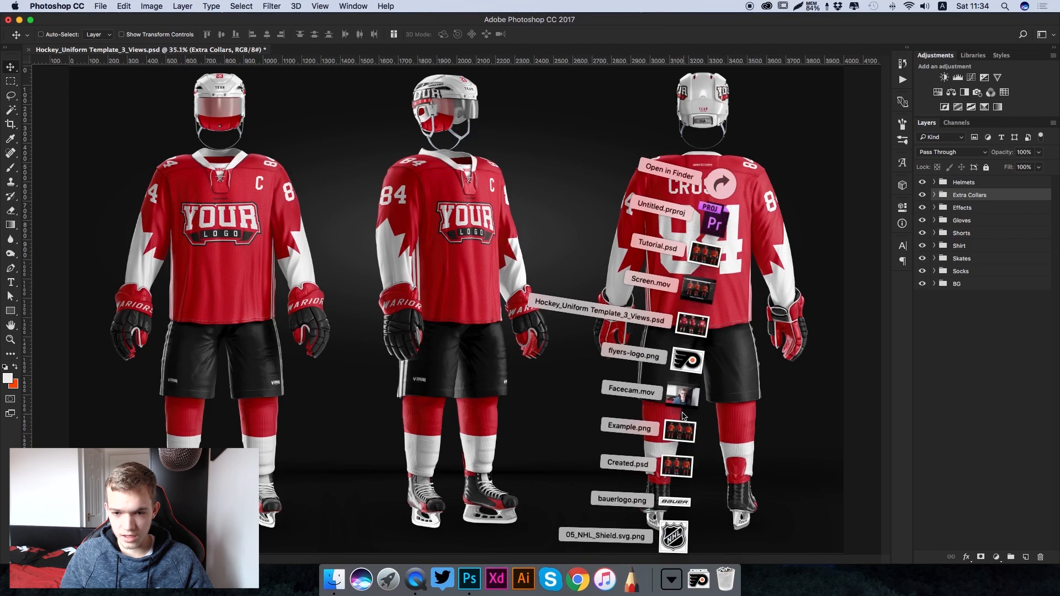
left_click(679, 434)
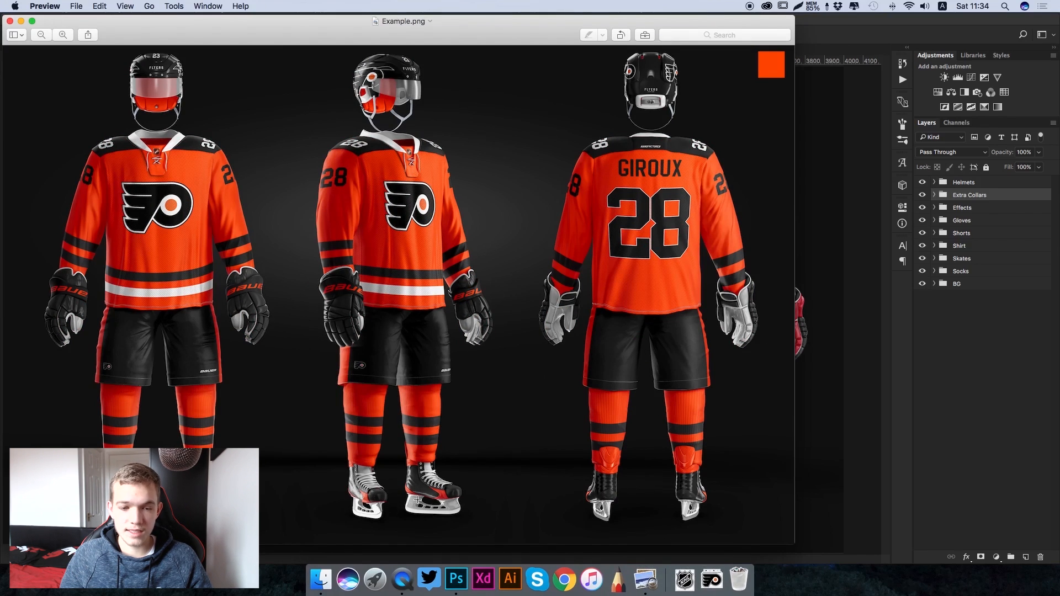
left_click_drag(111, 21, 127, 23)
key("super+w")
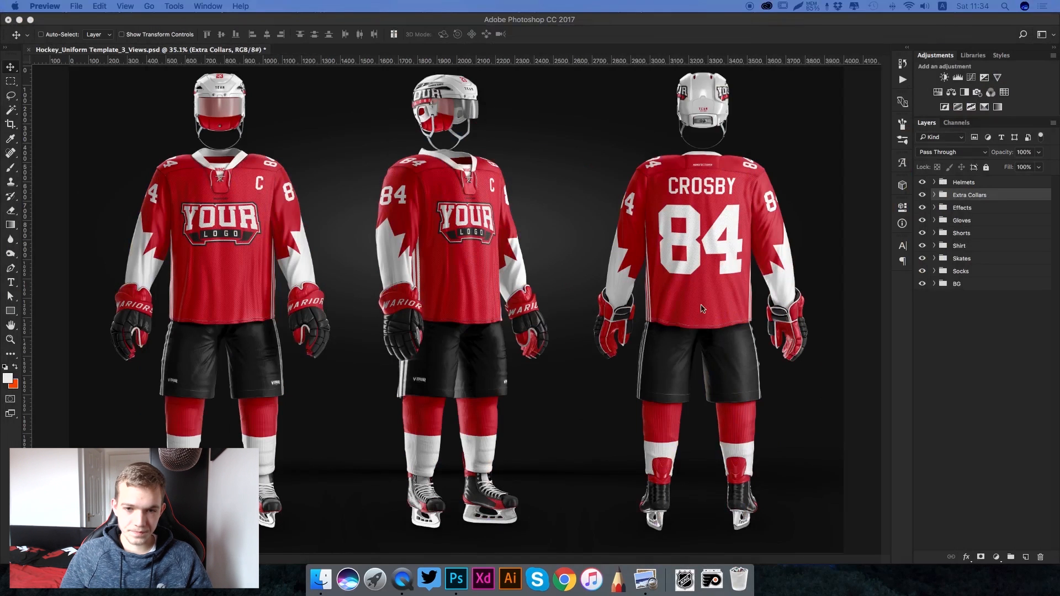
left_click(896, 324)
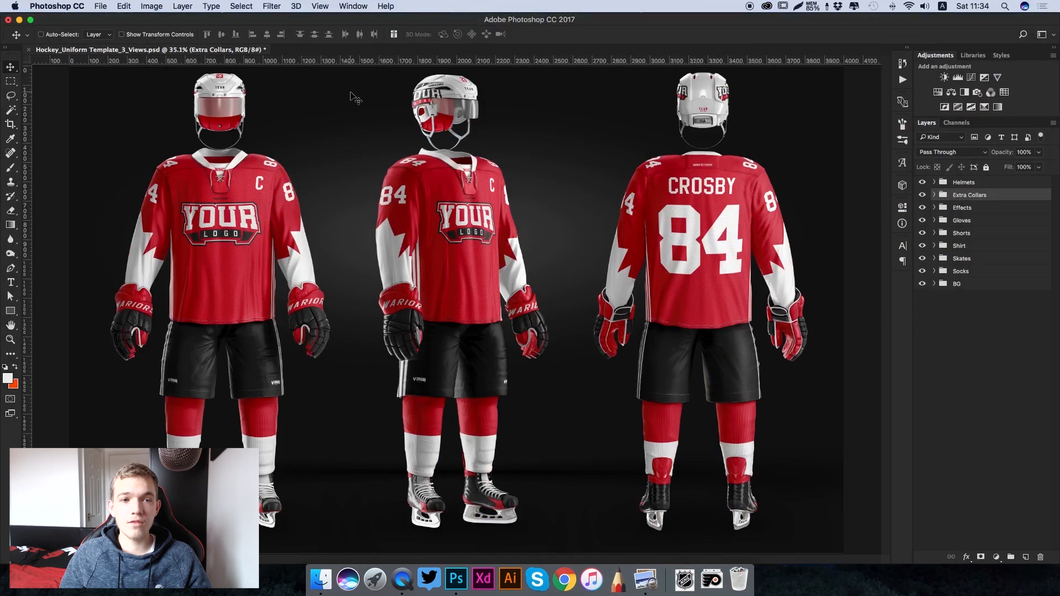
- Expand the Helmets layer group of the hockey uniform template
key("super")
key("super+equal")
scroll(358, 223, "up", 4)
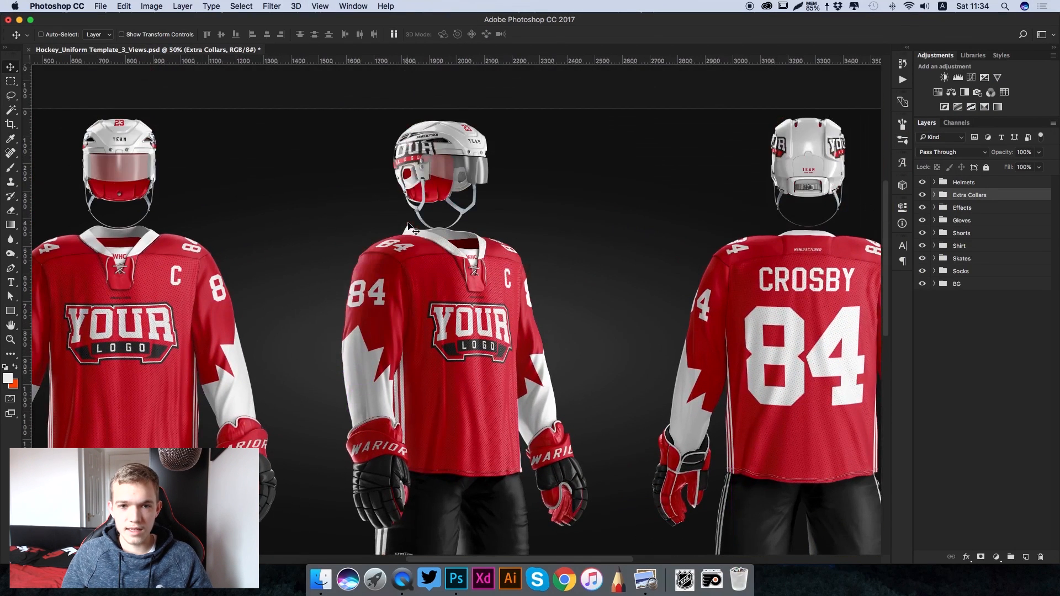
left_click(937, 184)
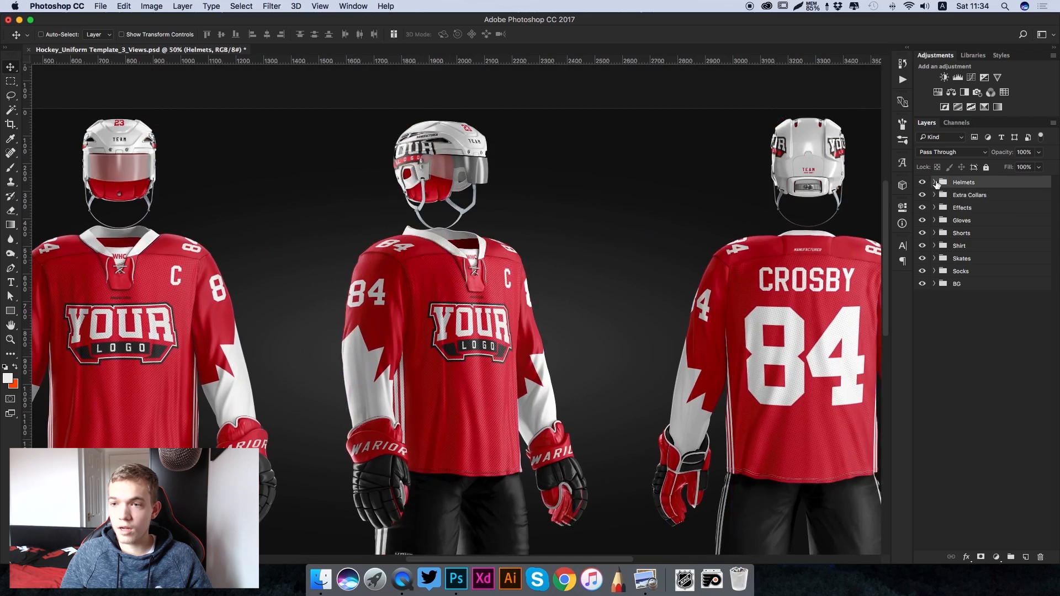
left_click(934, 183)
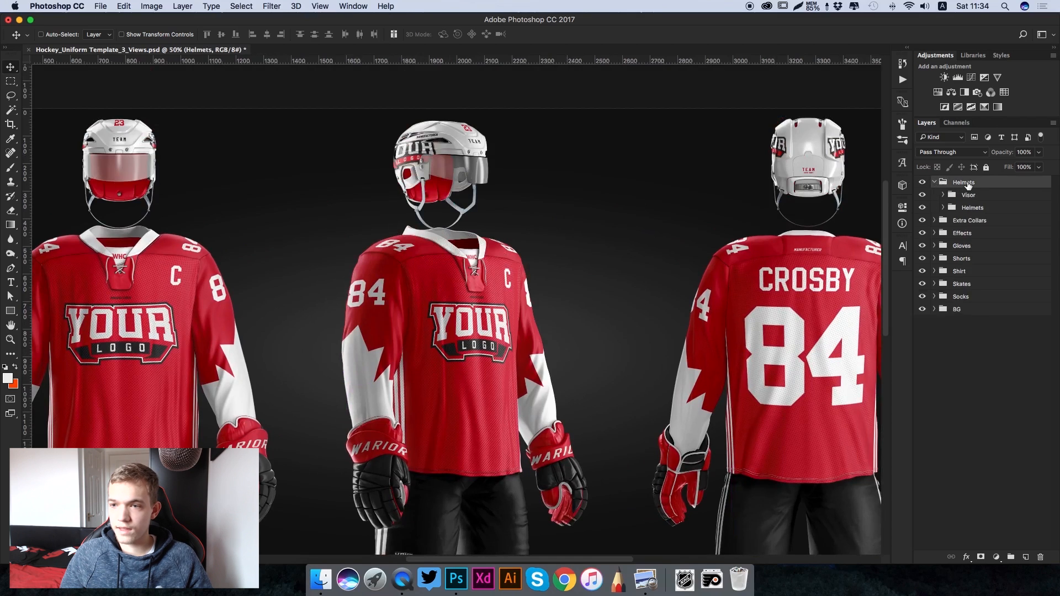
- Try a red tint (ff0000) on the helmet visor's Tint Color layer
left_click(944, 195)
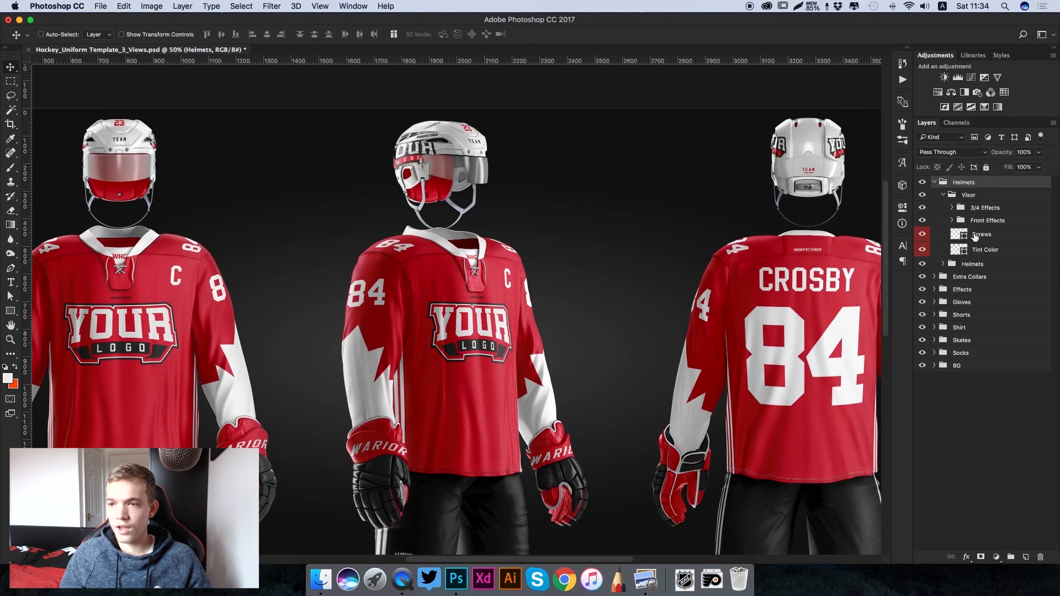
left_click(960, 254)
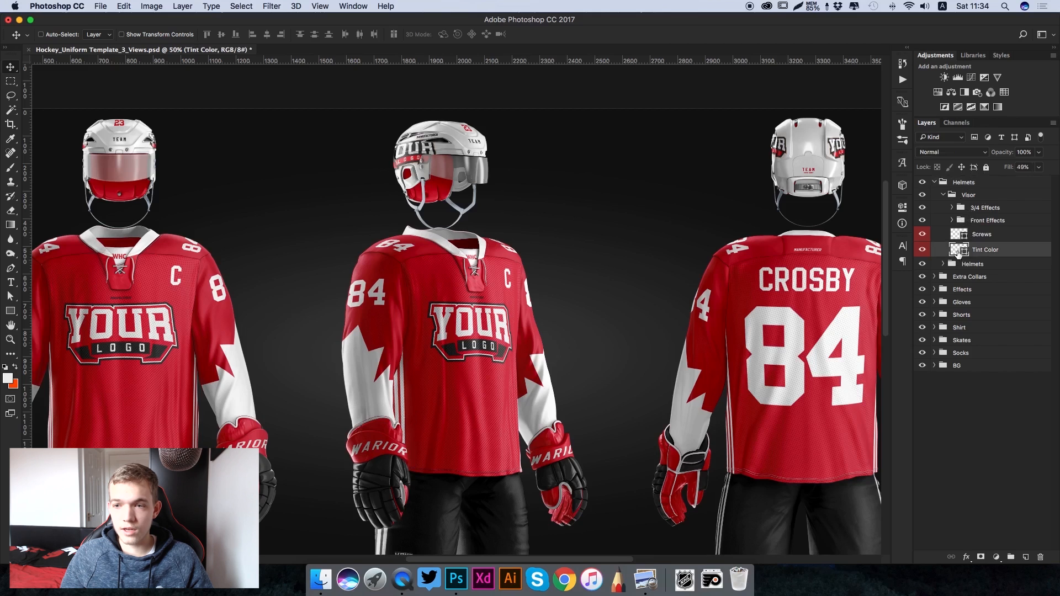
double_click(974, 251)
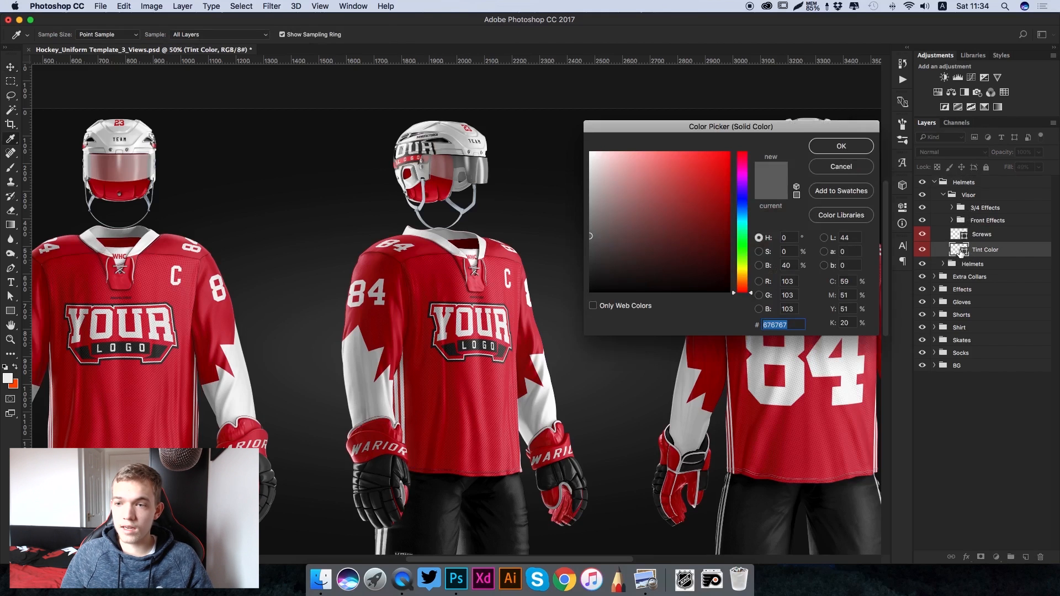
type("ff0000")
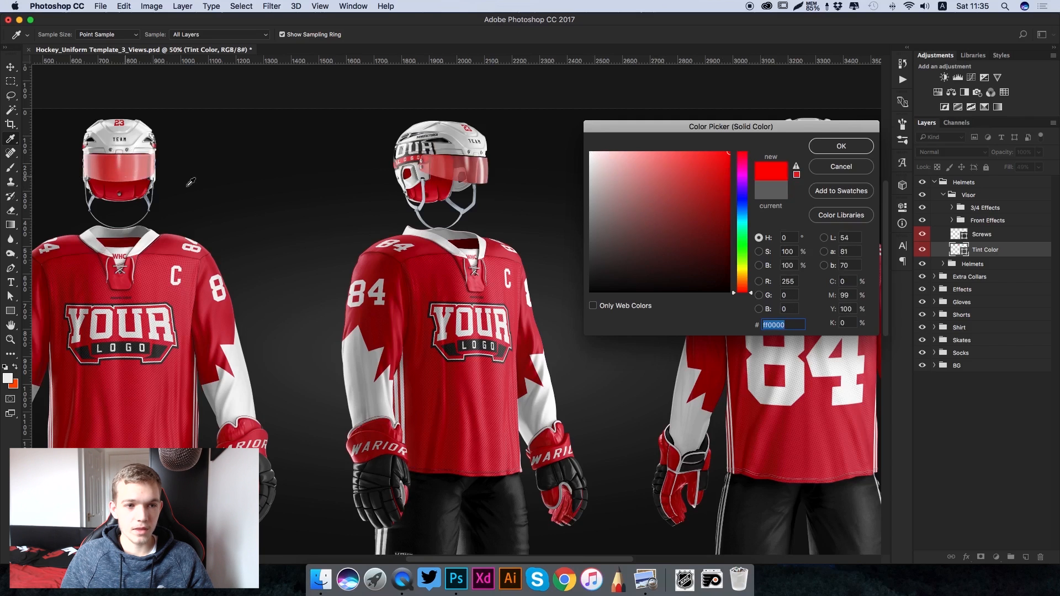
key("Escape")
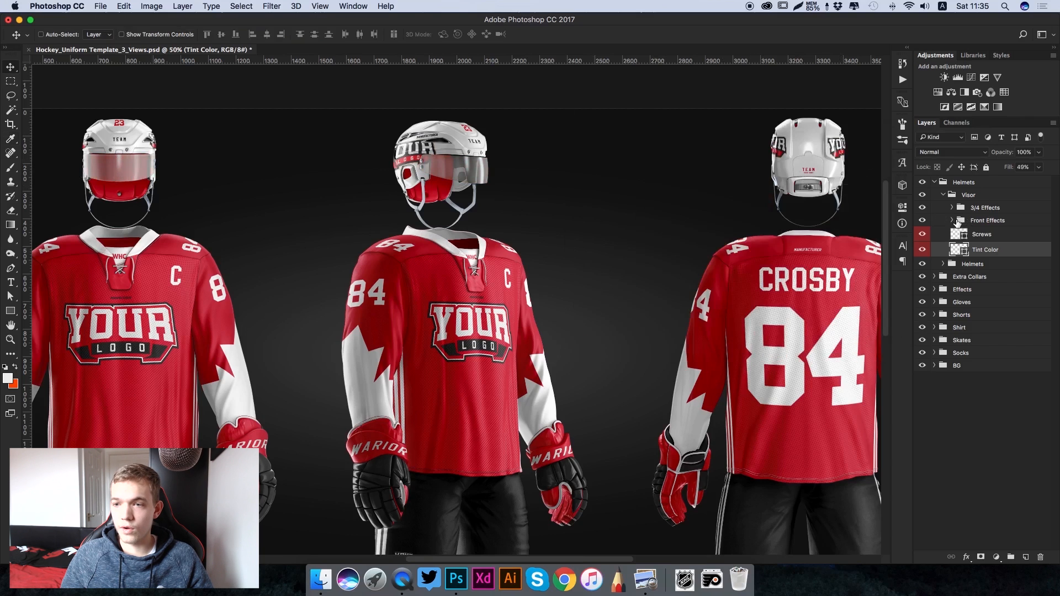
left_click(944, 197)
left_click(970, 196)
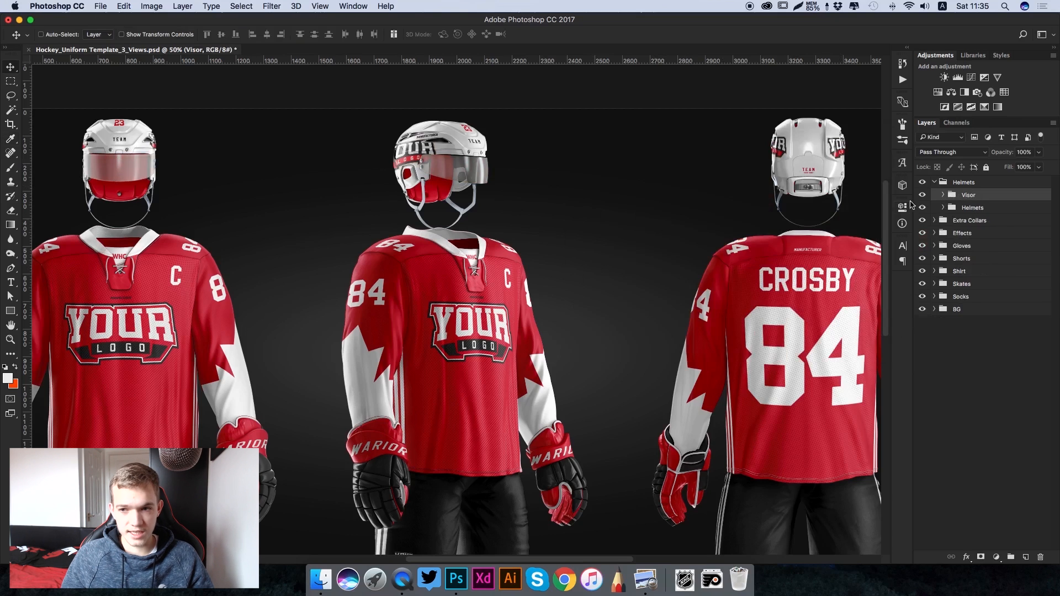
- Recolour the Helmet Body layer in the inner Helmets group to dark grey 1e1e1e
left_click(943, 208)
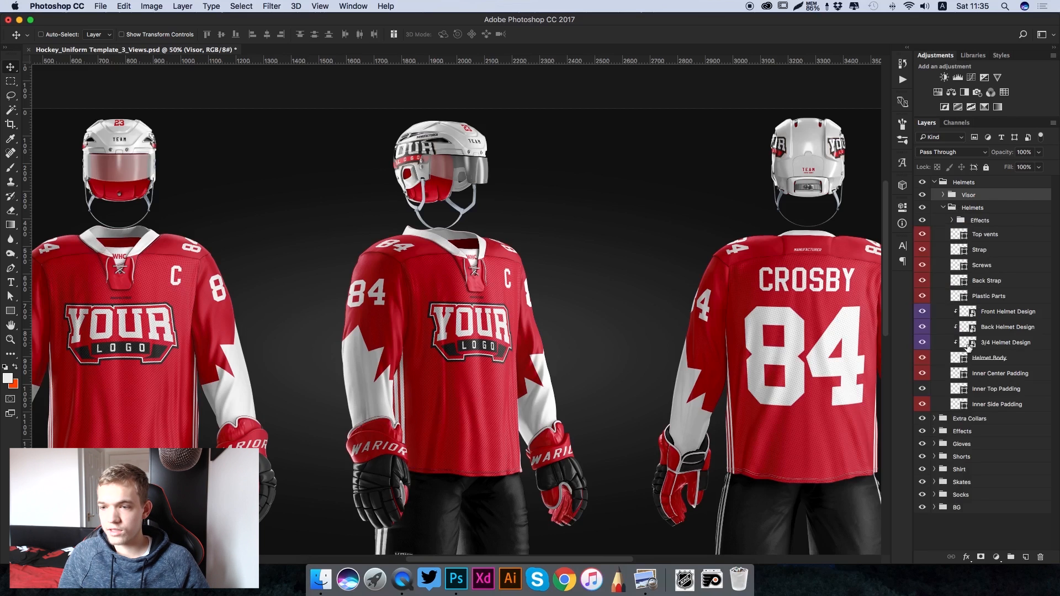
left_click(978, 358)
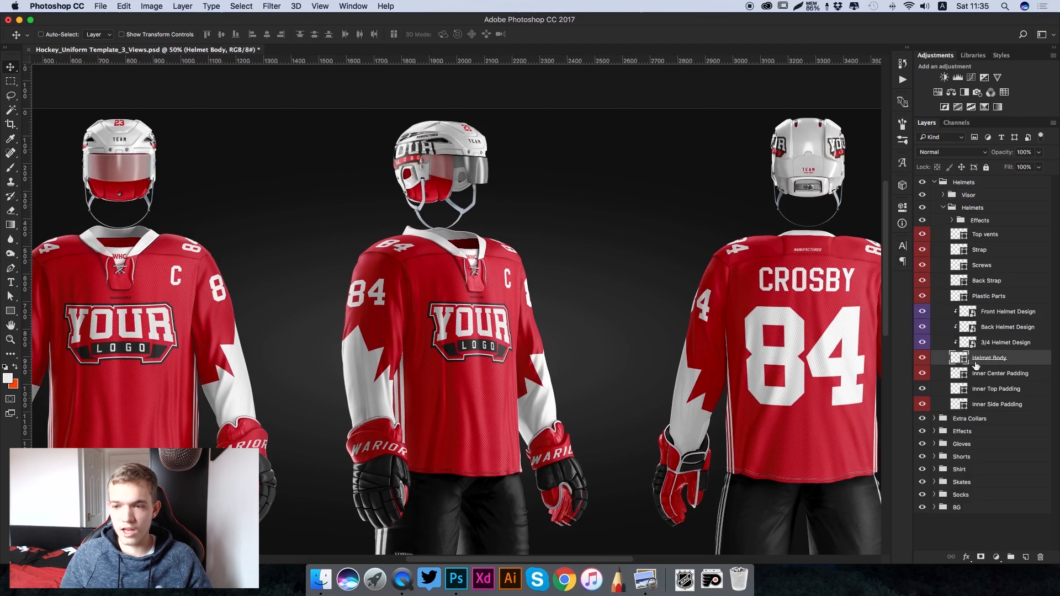
double_click(961, 359)
left_click(591, 278)
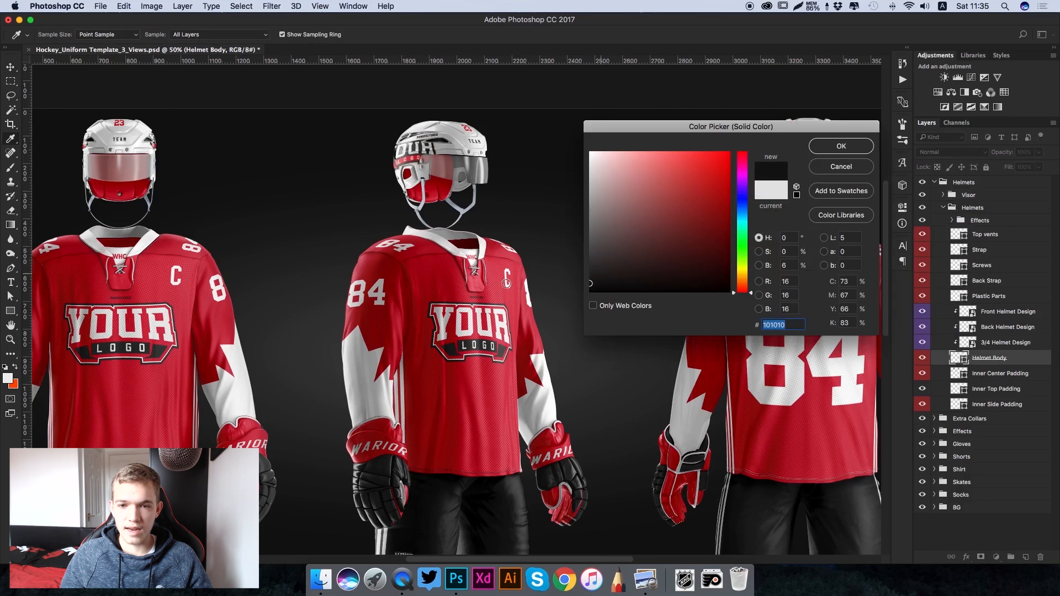
left_click(590, 291)
left_click(590, 153)
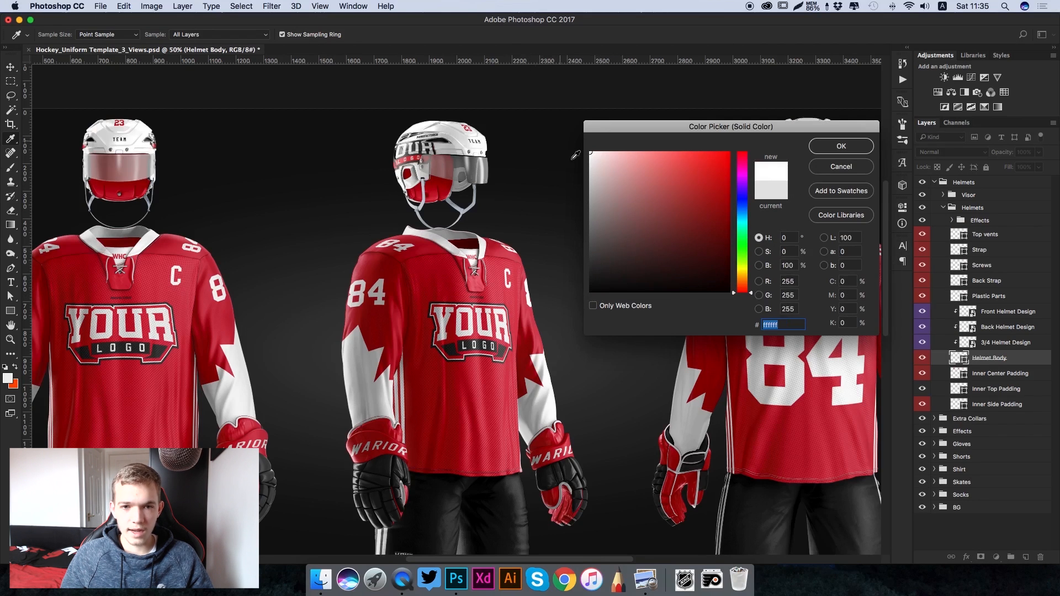
mouse_move(612, 276)
left_mouse_down()
mouse_move(551, 282)
mouse_move(589, 279)
mouse_move(580, 275)
left_mouse_up()
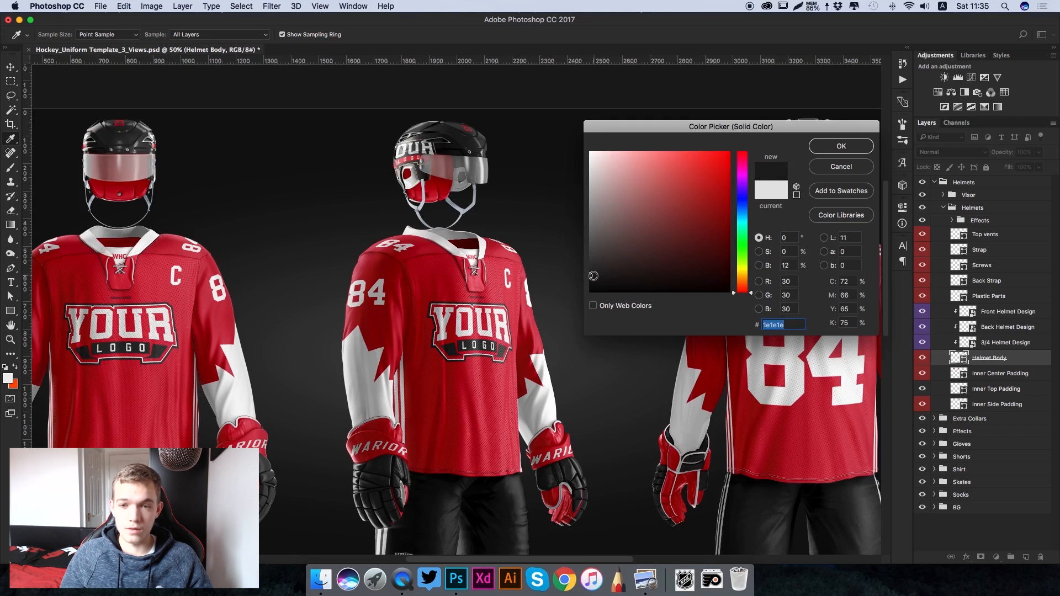
scroll(398, 153, "left", 3)
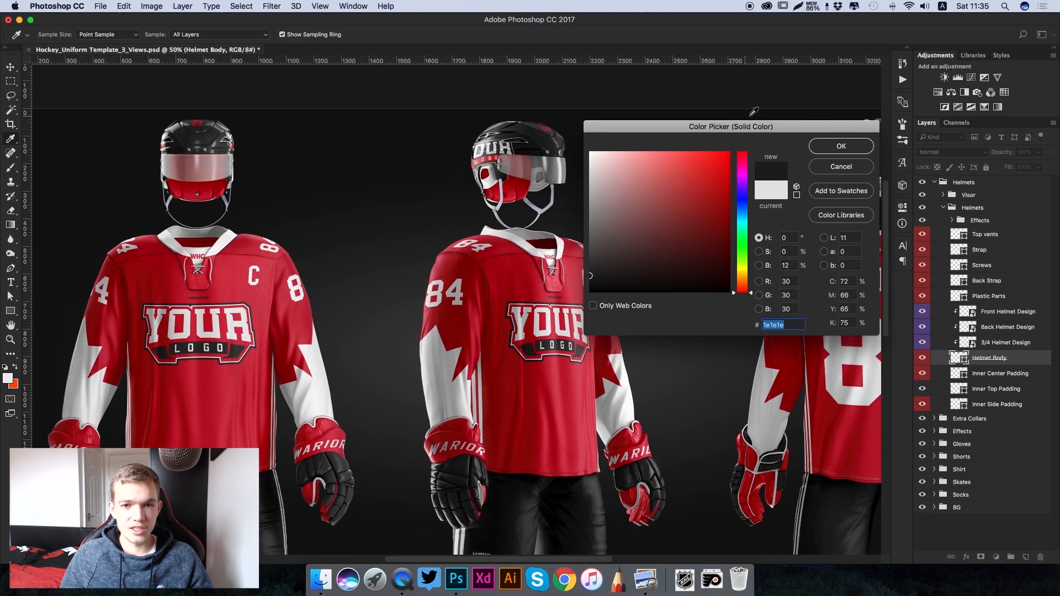
left_click(854, 147)
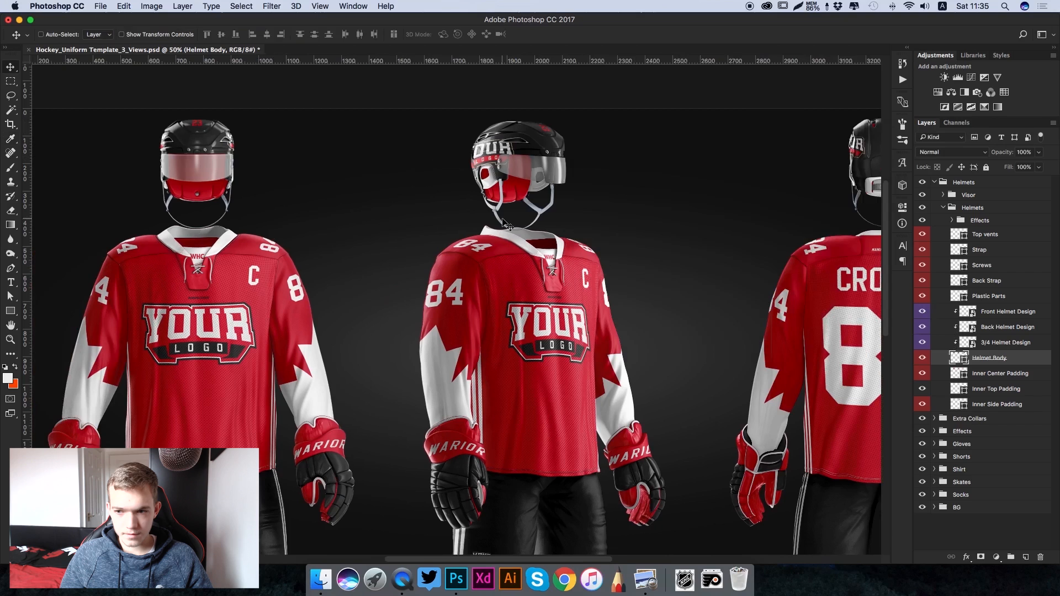
- Open the Front Helmet Design smart object and start editing its number 23 text
scroll(507, 225, "right", 5)
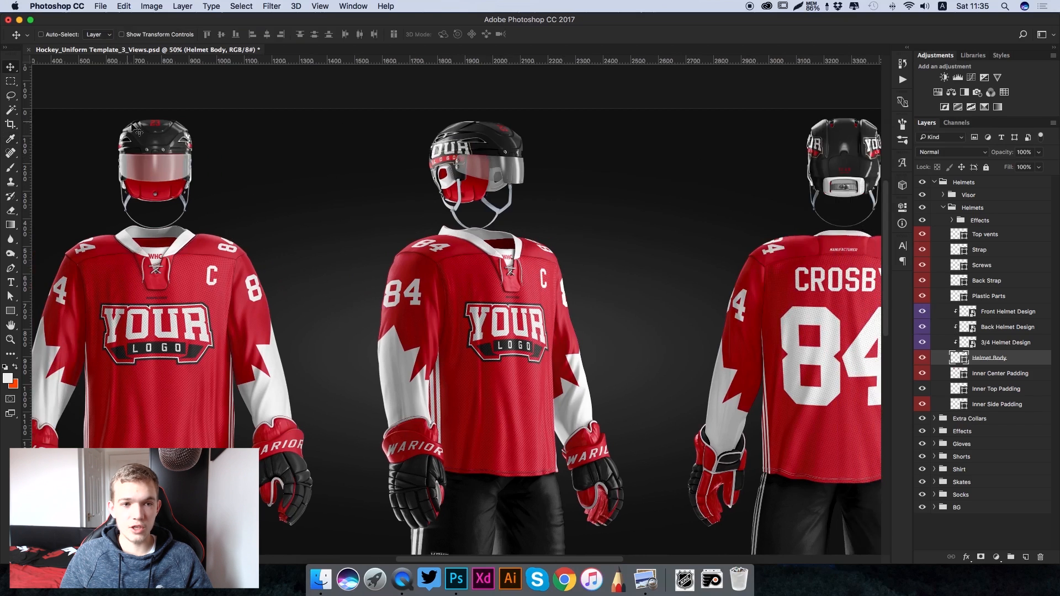
left_click(992, 315)
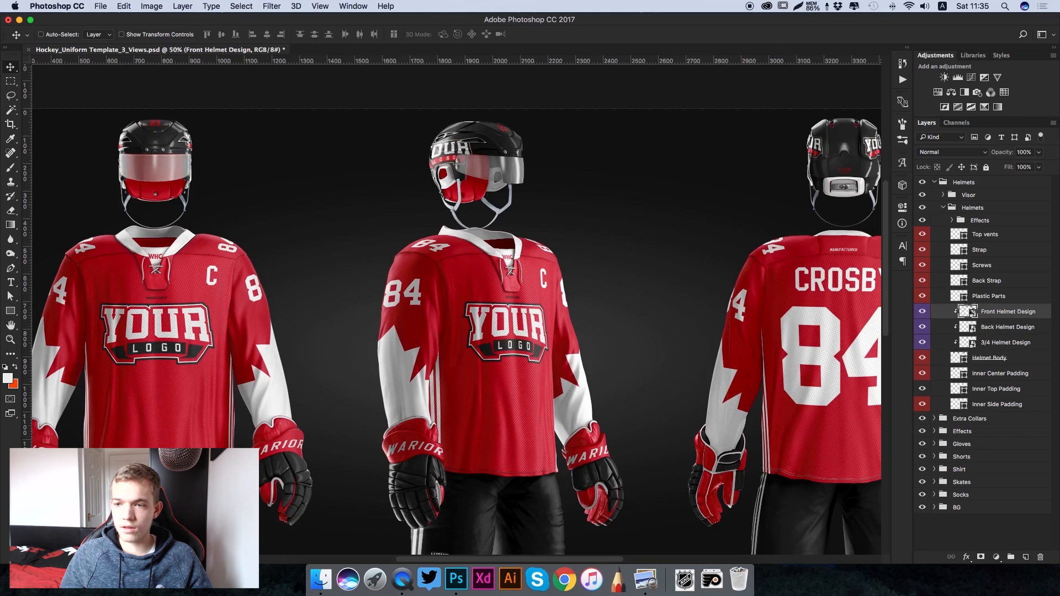
double_click(967, 311)
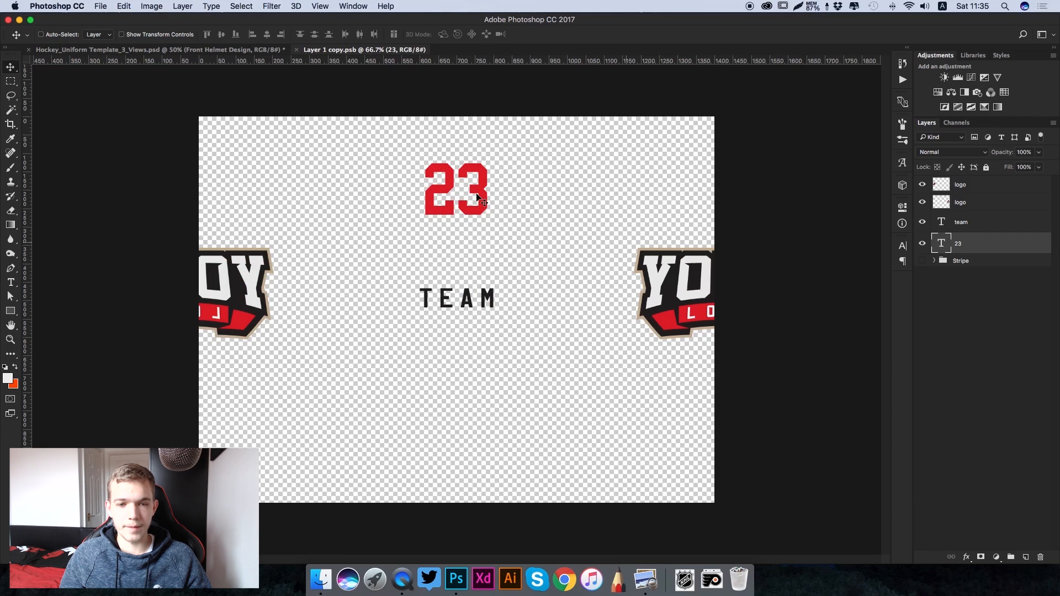
key("t")
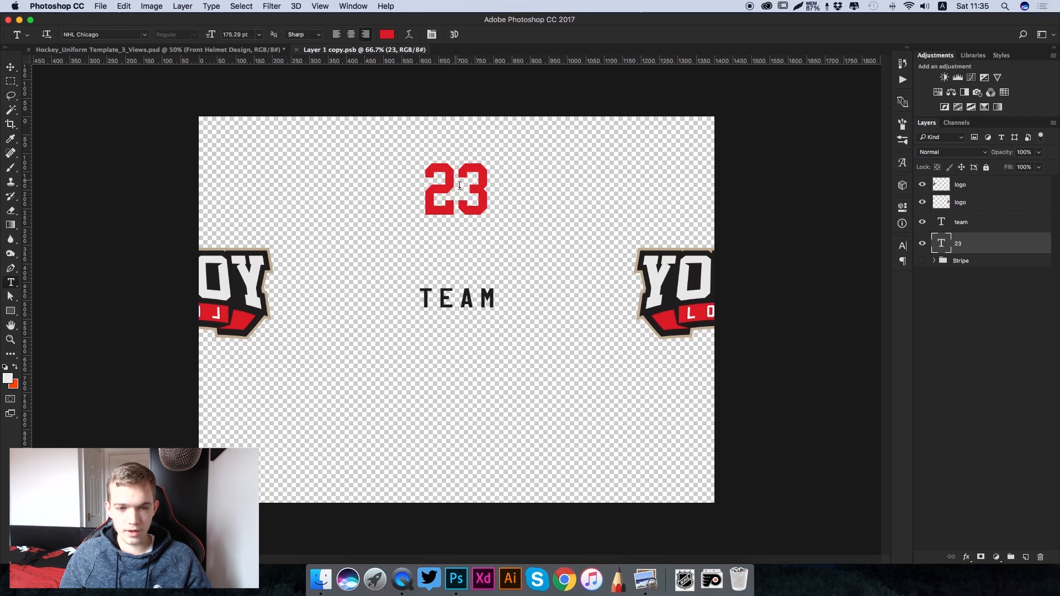
left_click(484, 180)
type("T")
left_click_drag(486, 180, 348, 175)
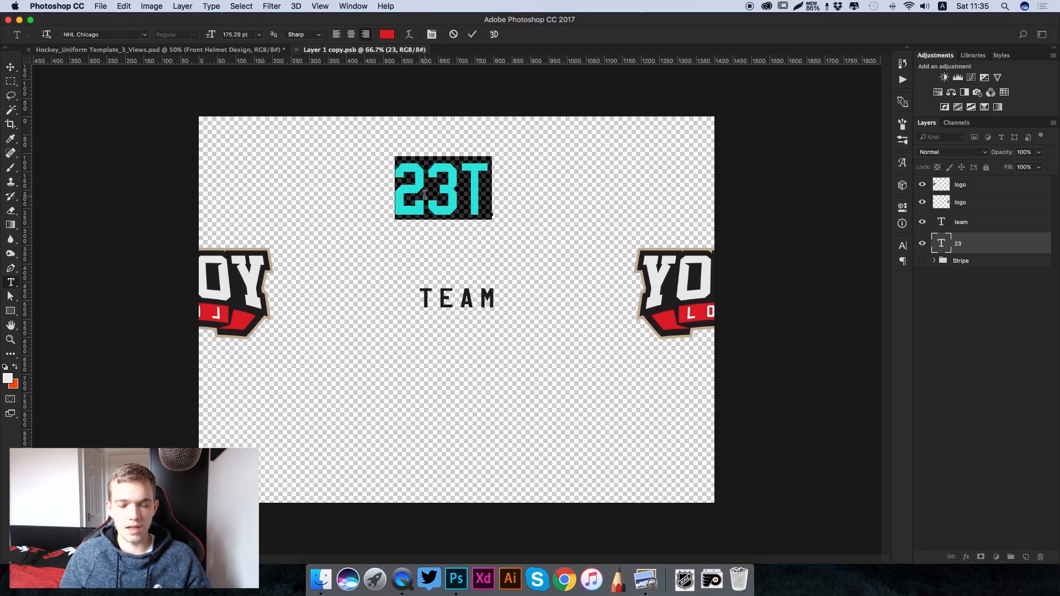
left_click(470, 179)
left_click_drag(479, 179, 445, 178)
key("BackSpace")
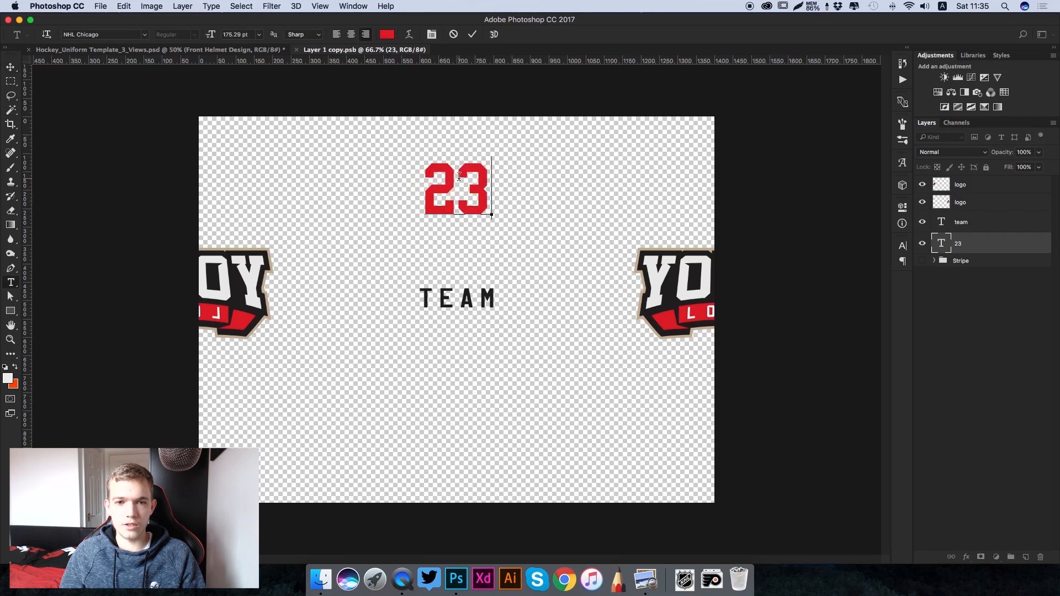
- Recolour the number 23 text in the front helmet design to off-white eeeeee
key("super+a")
left_click(387, 34)
type("eeeeee")
left_click_drag(798, 326, 749, 330)
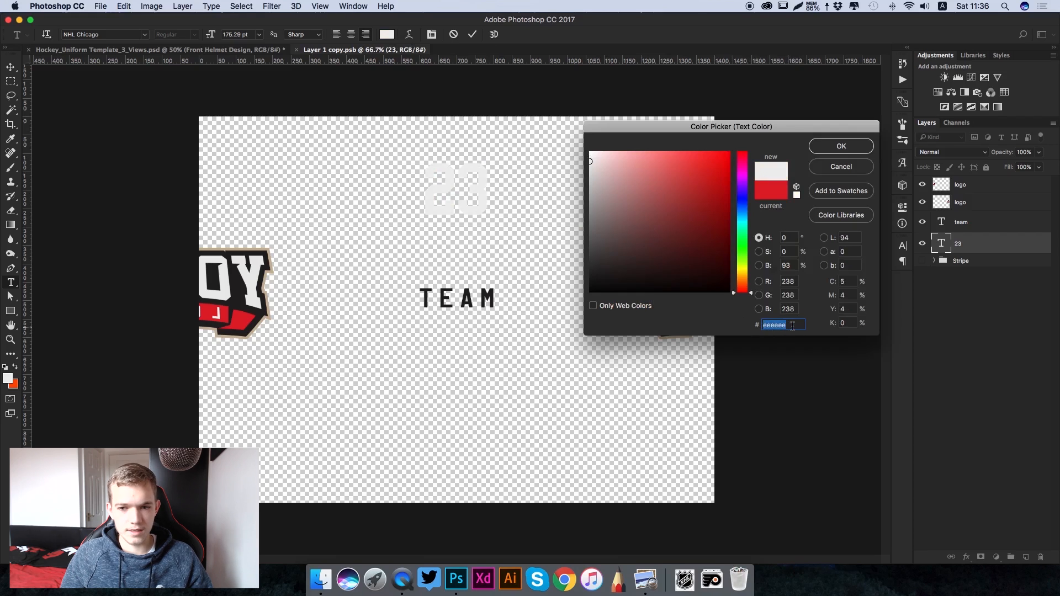
left_click(846, 152)
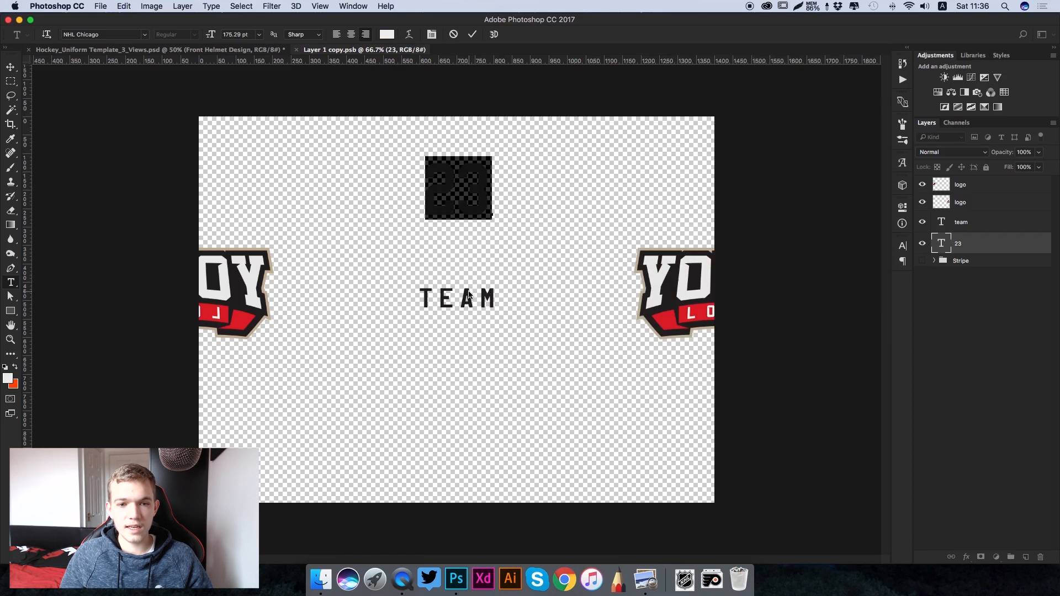
left_click(472, 34)
- Replace the TEAM text with FLYERS and colour it eeeeee, sampled from the number 23
left_click(465, 295)
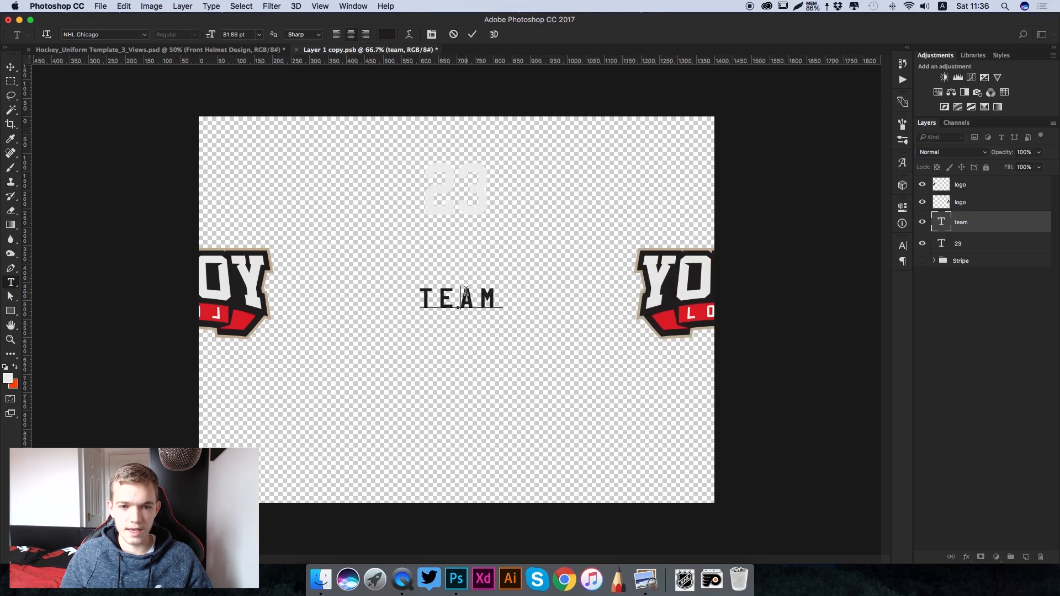
key("super+a")
type("FLYERS")
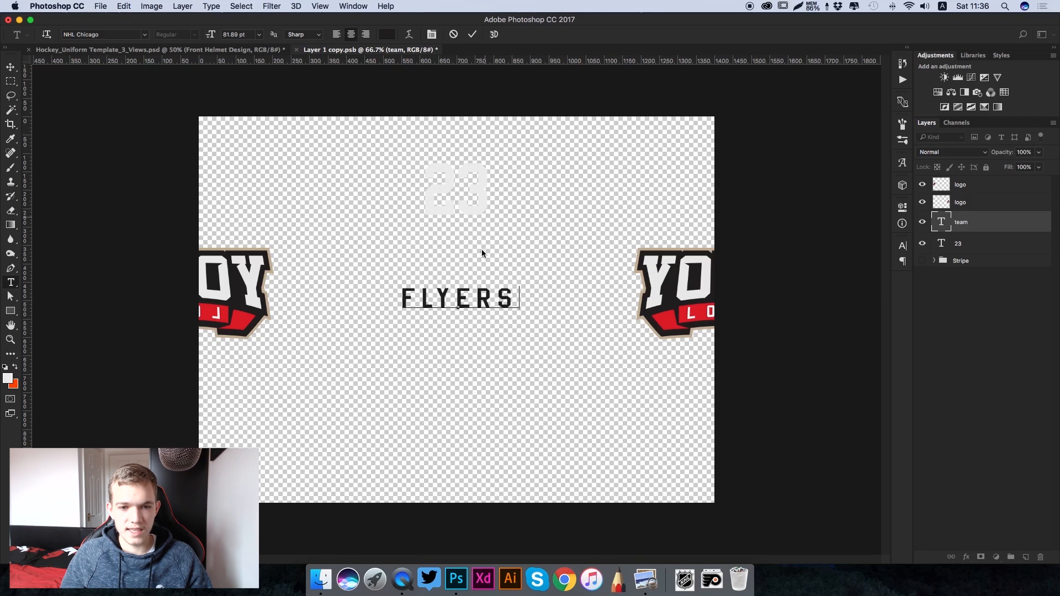
key("super+a")
left_click(387, 35)
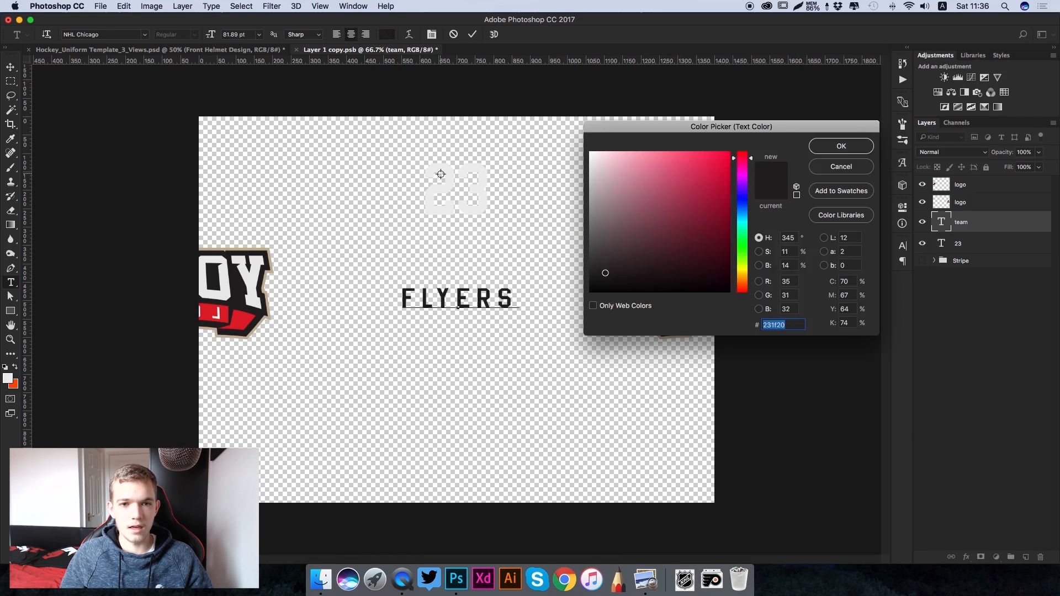
left_click(450, 172)
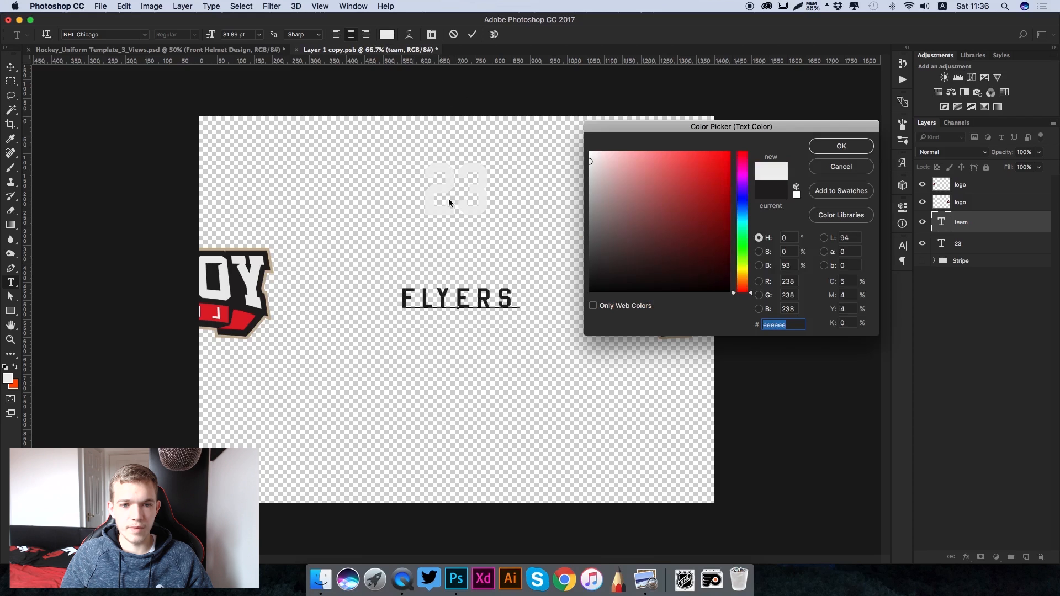
left_click(841, 147)
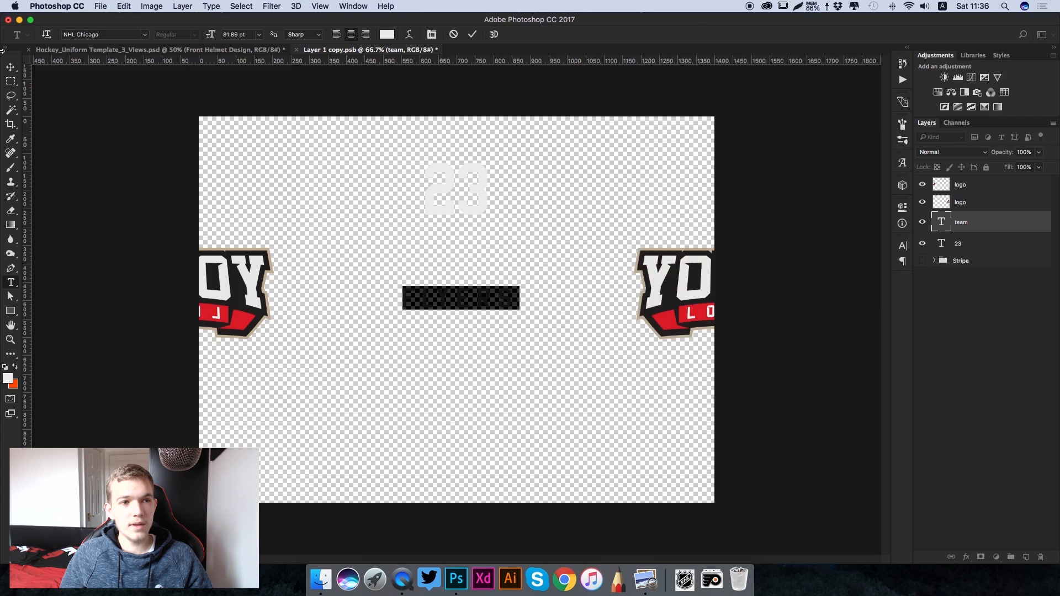
left_click(11, 70)
- Place flyers-logo.png into the front helmet design and move its layer above both placeholder logo layers
left_click(684, 580)
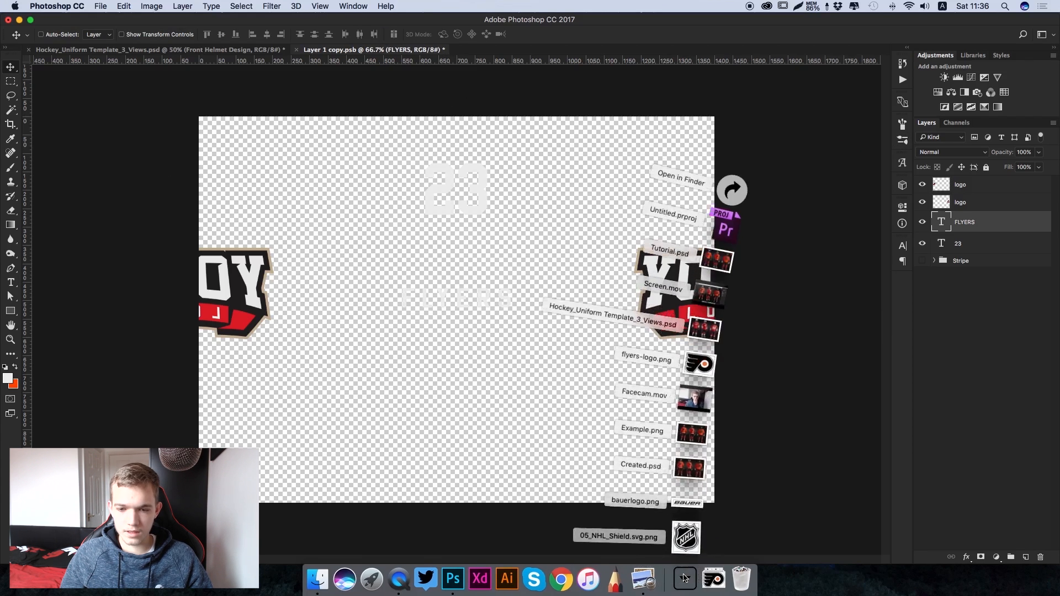
left_click_drag(711, 361, 675, 303)
left_click_drag(463, 313, 565, 301)
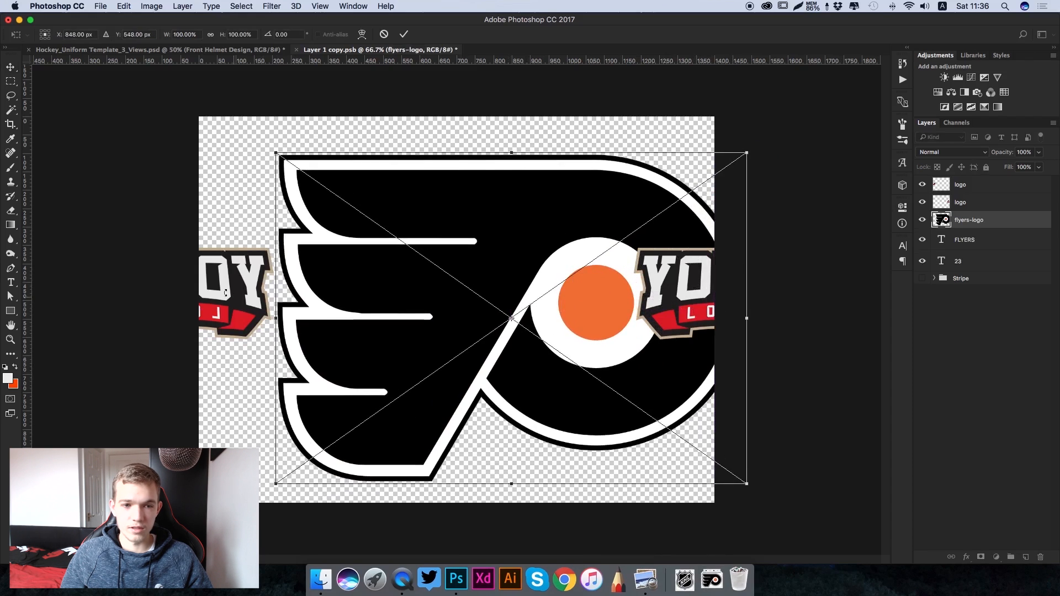
left_click(403, 35)
left_click_drag(994, 221, 986, 178)
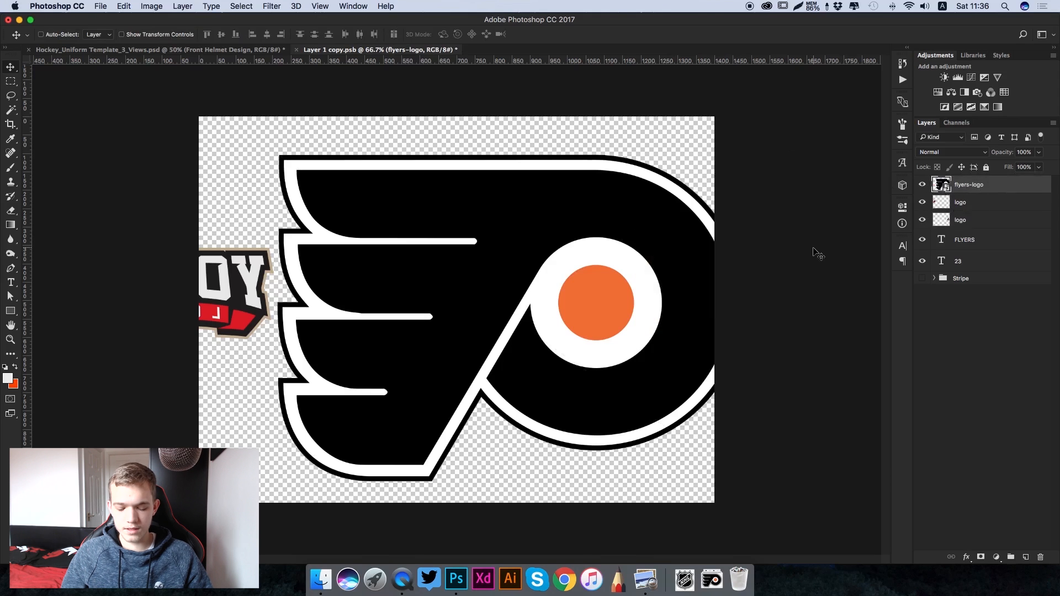
- Scale the Flyers logo to about 28% and position it over the YOUR LOGO placeholder at the canvas's right edge
key("super+t")
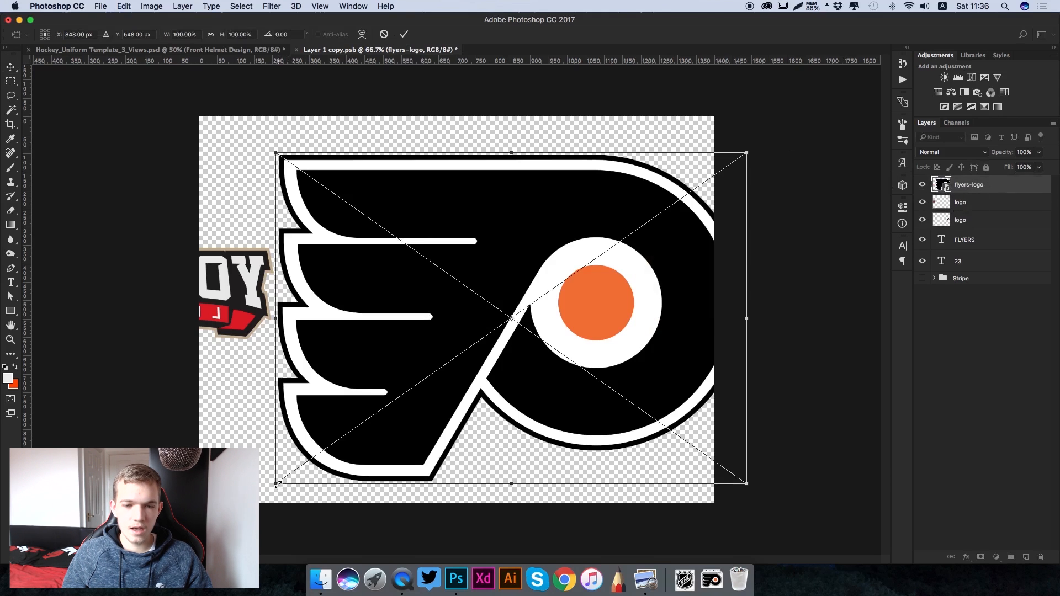
left_click_drag(277, 484, 593, 260)
left_click_drag(687, 241, 716, 336)
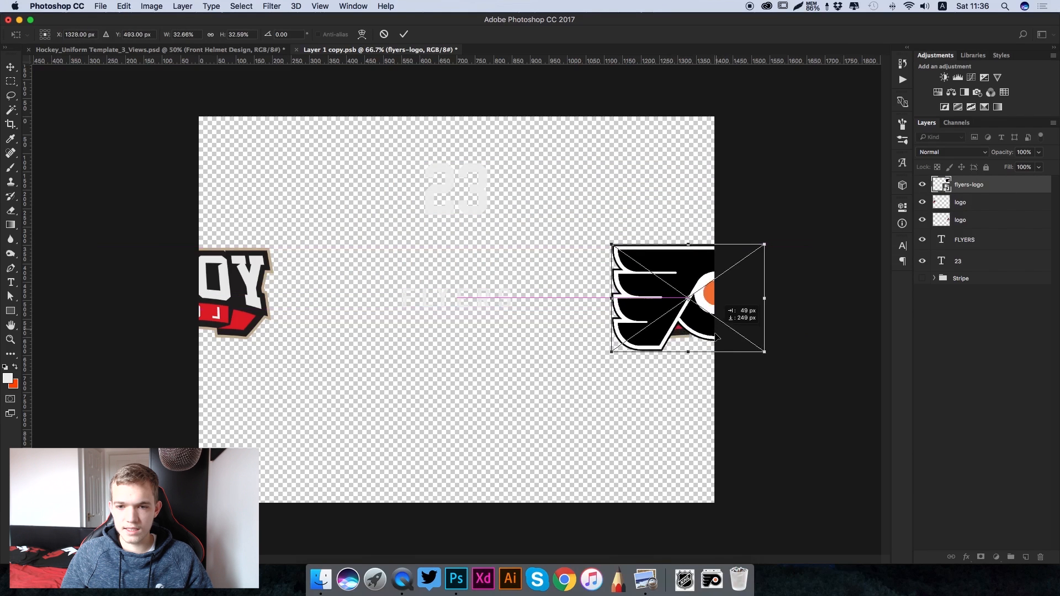
left_click_drag(611, 351, 633, 339)
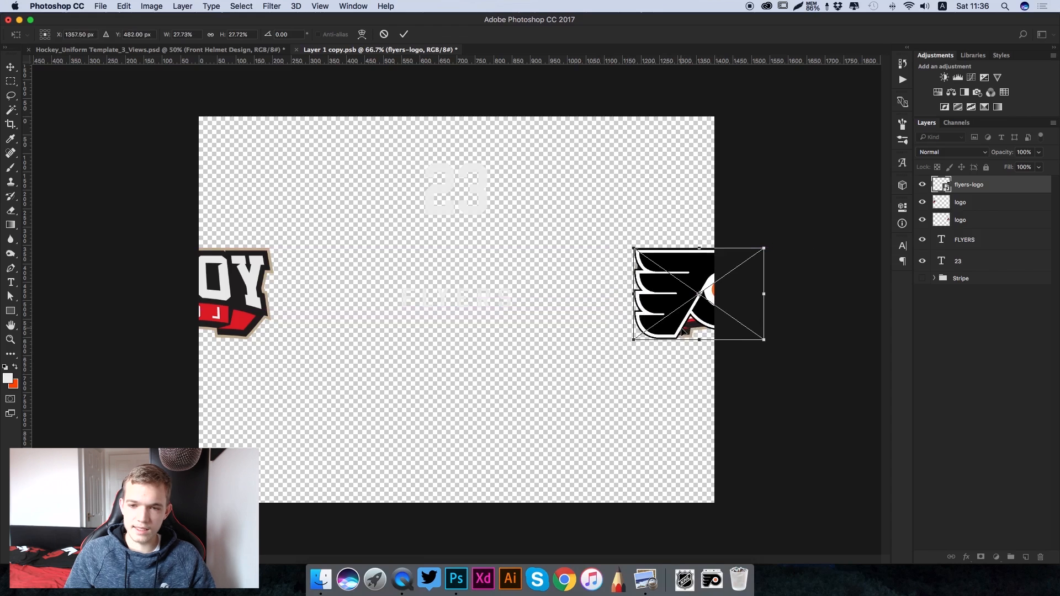
key("Return")
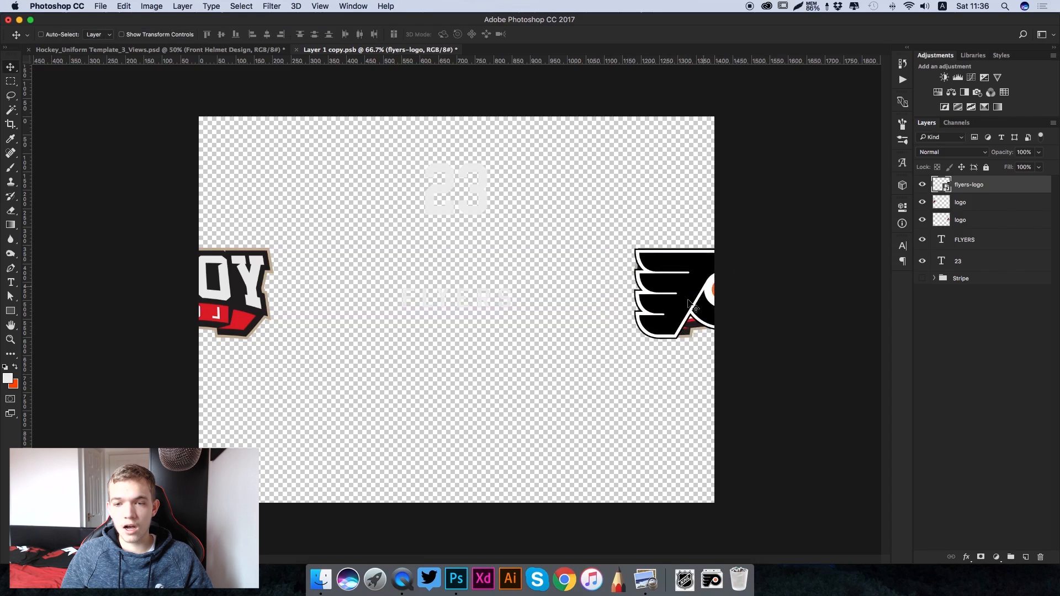
- Check the helmet in the uniform template, then duplicate the flyers-logo layer and move the copy beside the mirrored placeholder logo
left_click(106, 50)
scroll(202, 119, "left", 3)
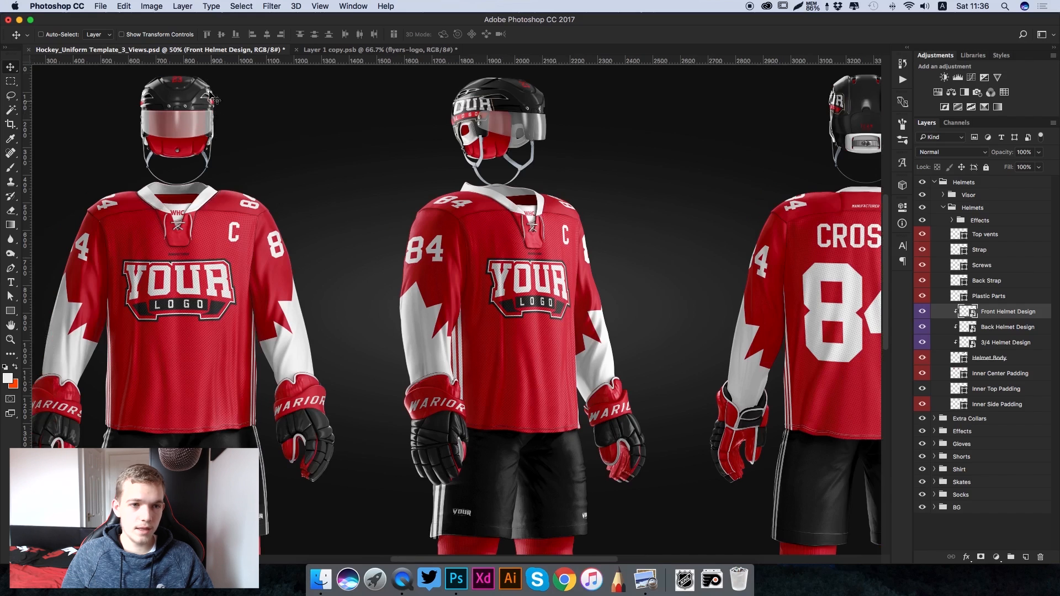
left_click(338, 49)
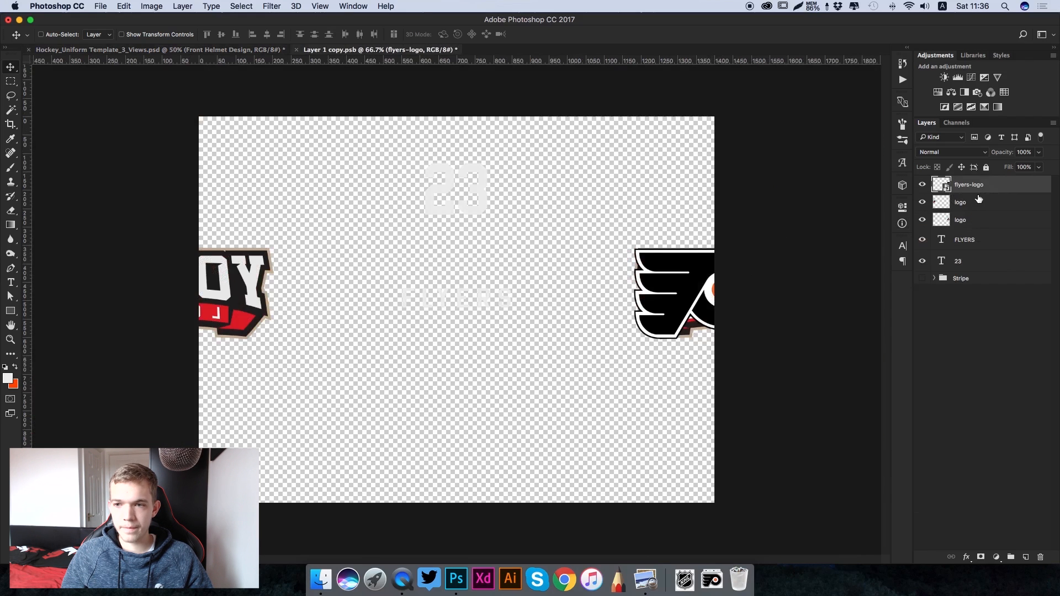
key("super+j")
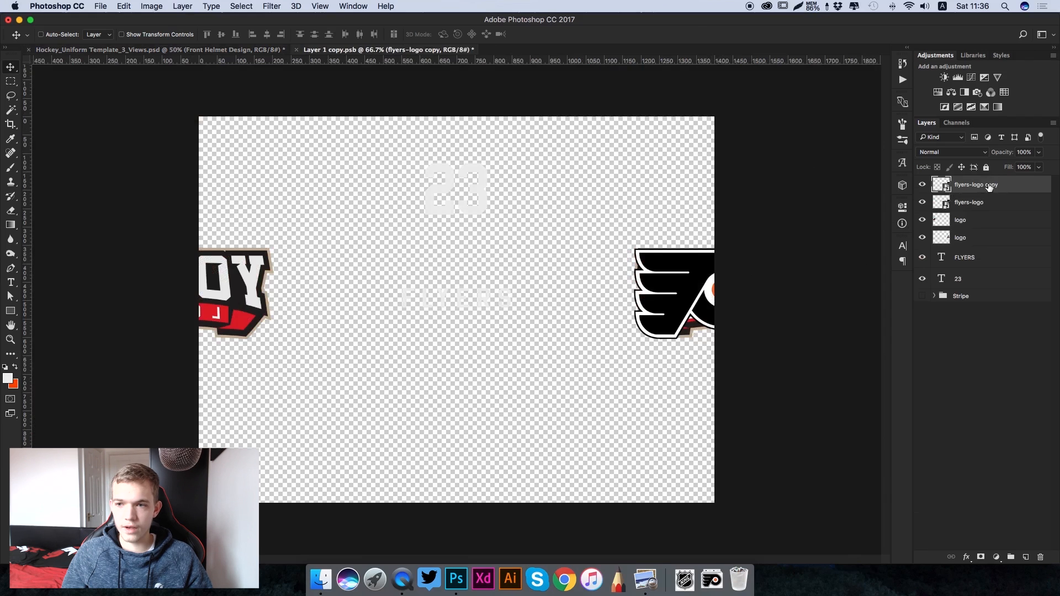
left_click_drag(705, 306, 316, 262)
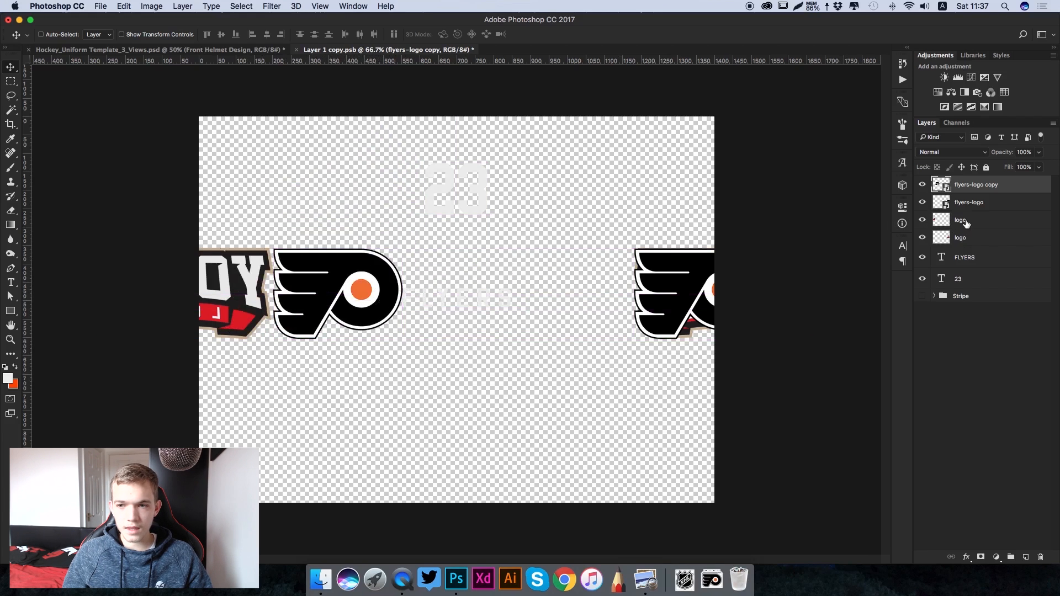
left_click(965, 222)
left_click_drag(220, 286, 540, 299)
left_click_drag(551, 300, 549, 300)
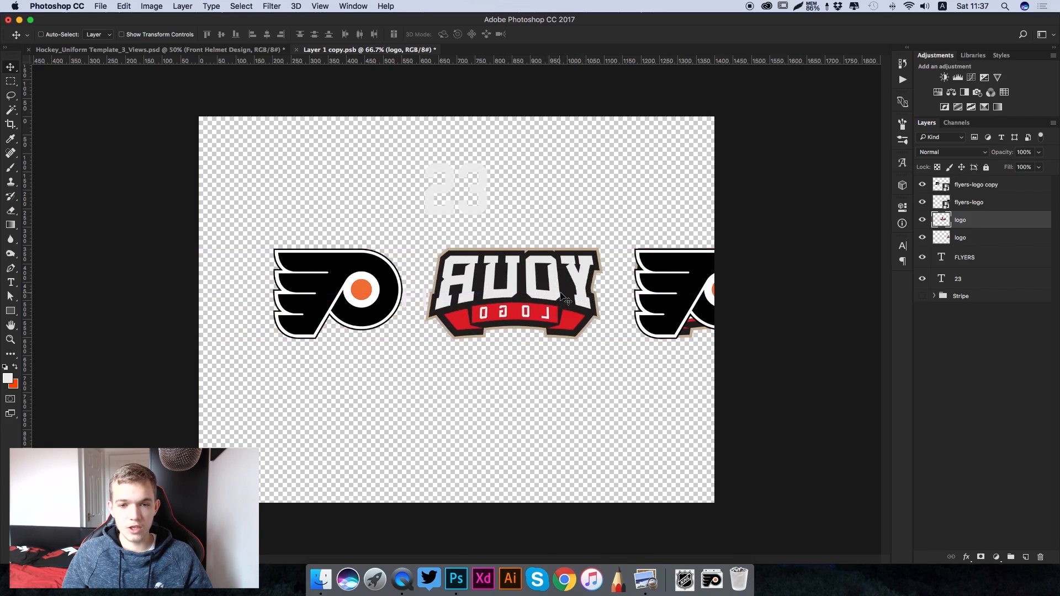
key("super+z")
- Flip the flyers-logo copy horizontally and position it over the mirrored placeholder logo at the canvas's left edge
left_click(998, 187)
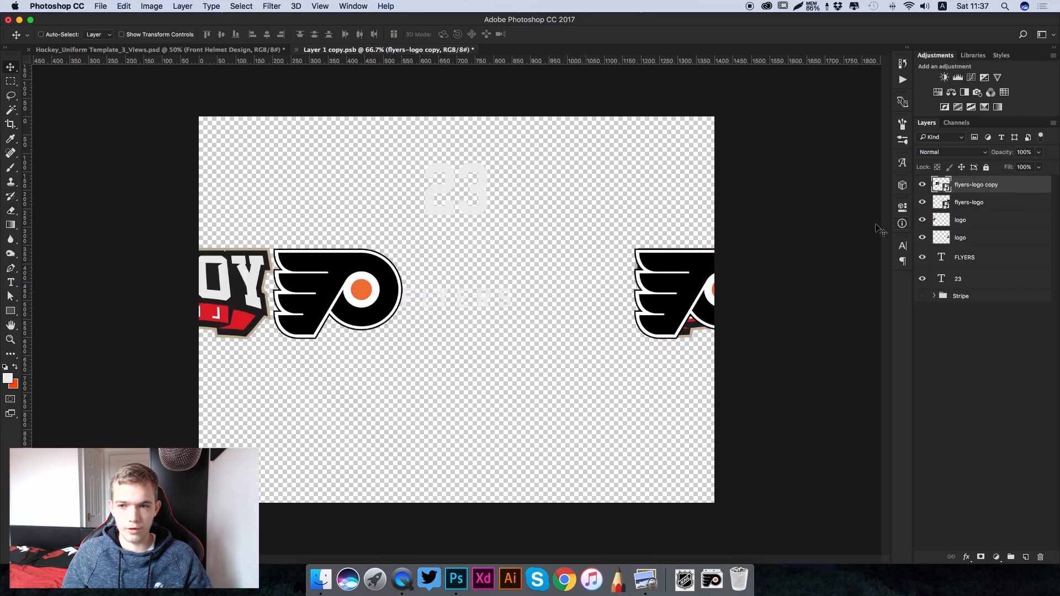
key("super+t")
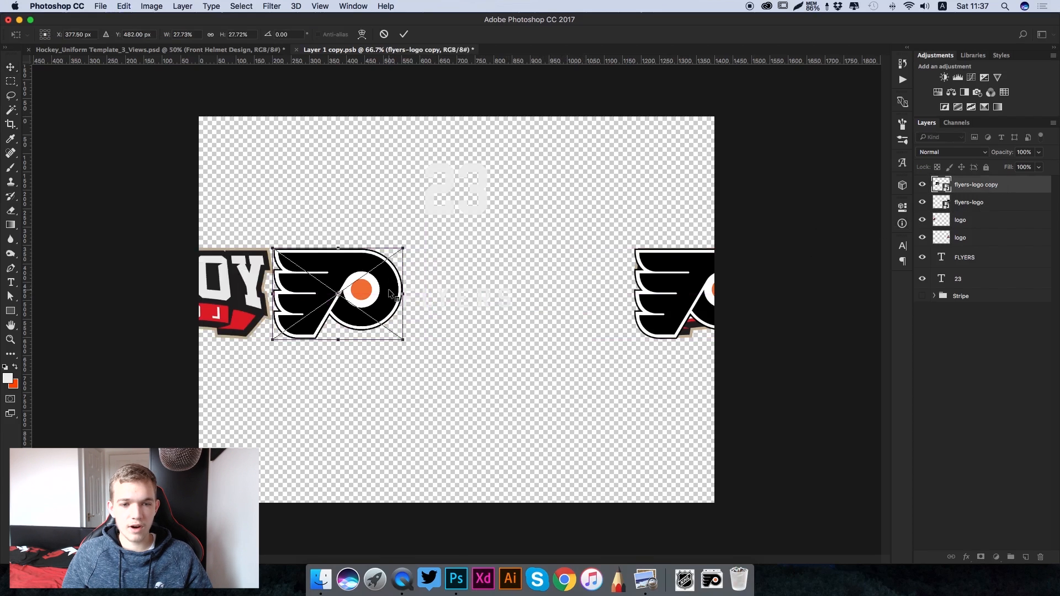
right_click(390, 293)
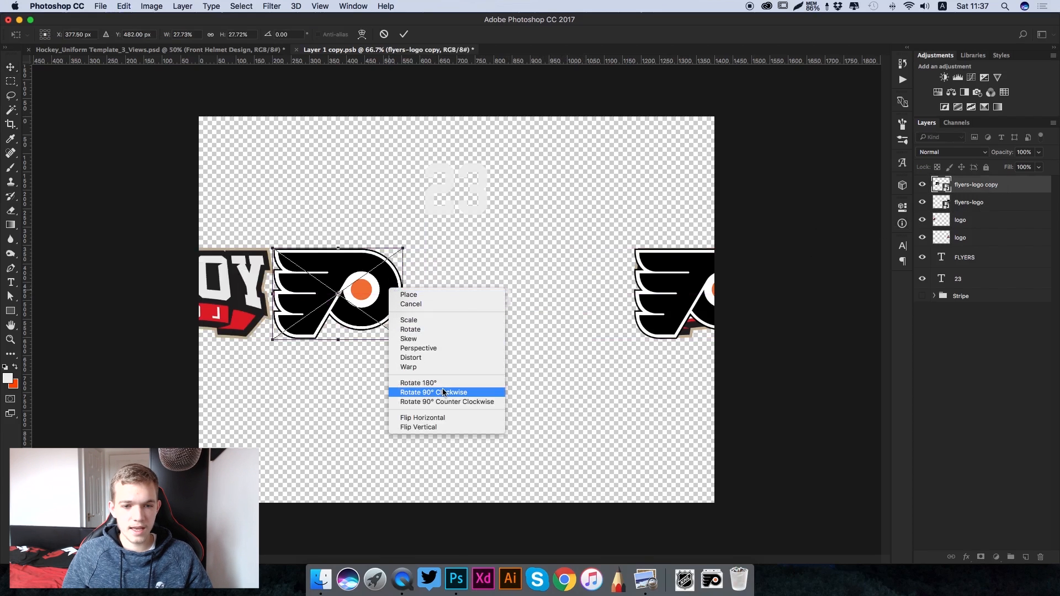
left_click(436, 418)
left_click_drag(383, 301, 257, 299)
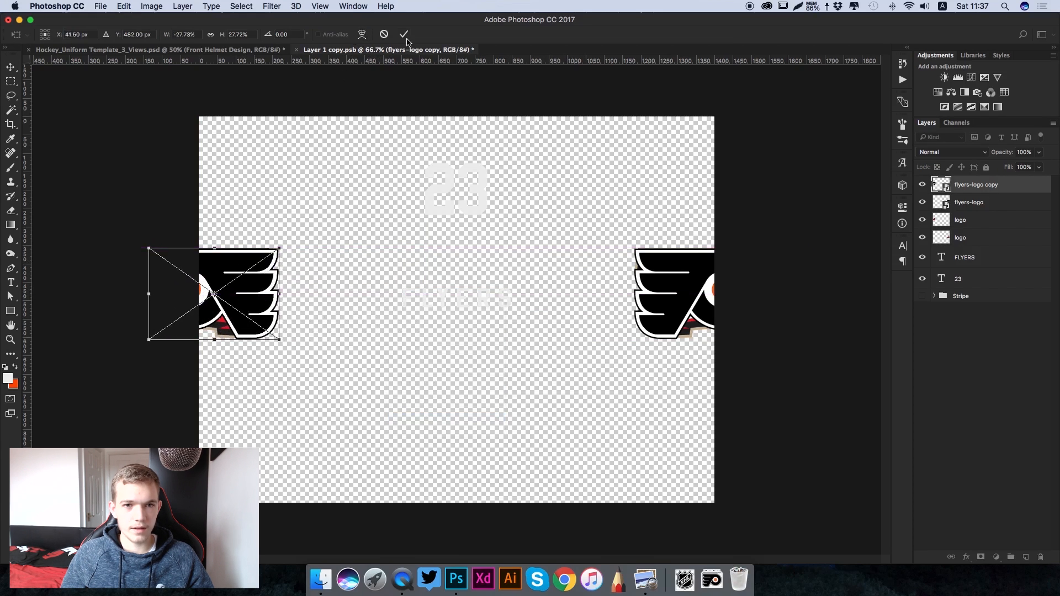
left_click(403, 34)
- Hide both placeholder logo layers, then save and close the front helmet design smart object
left_click(922, 221)
left_click(922, 237)
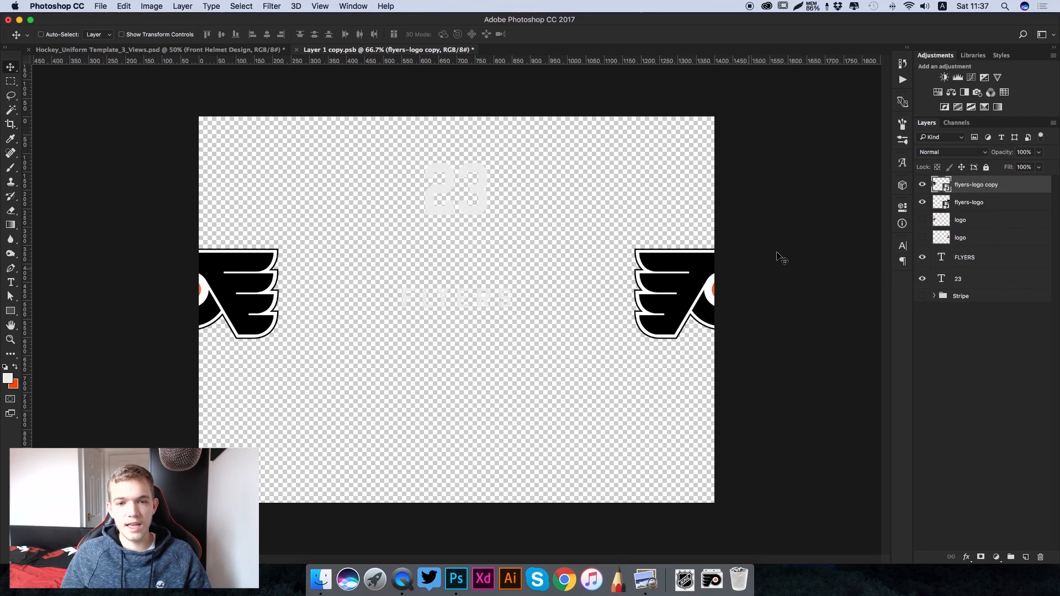
key("super+s")
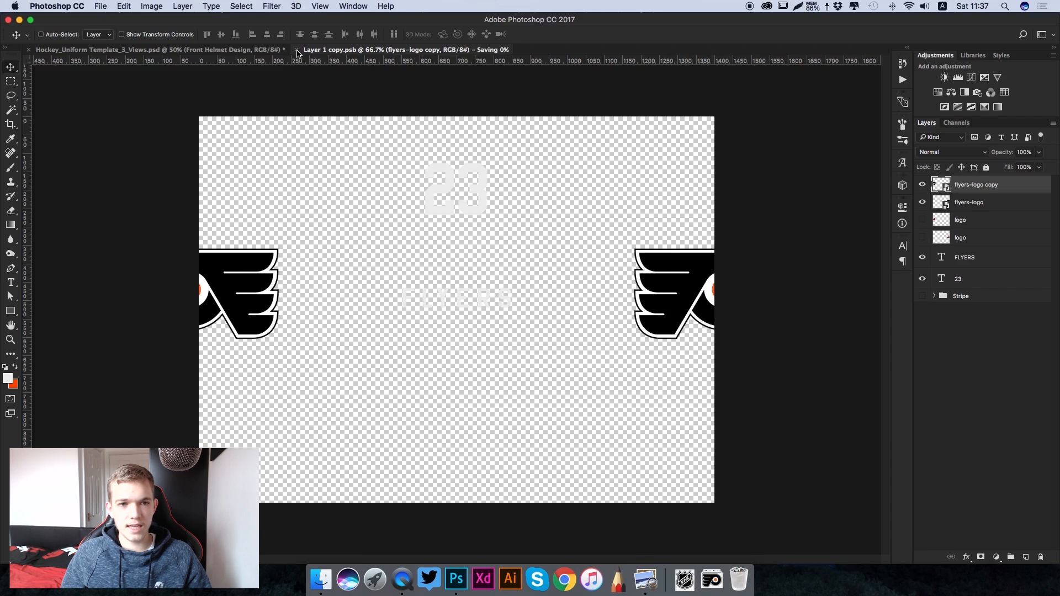
key("super+w")
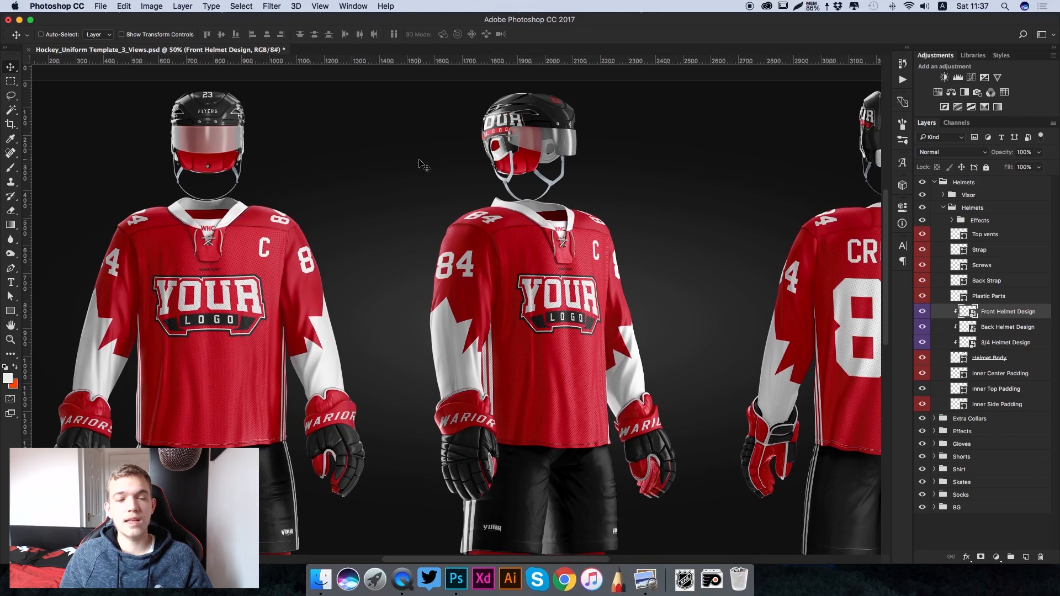
- Open the 3/4 Helmet Design smart object from the inner Helmets group for editing
scroll(420, 163, "right", 3)
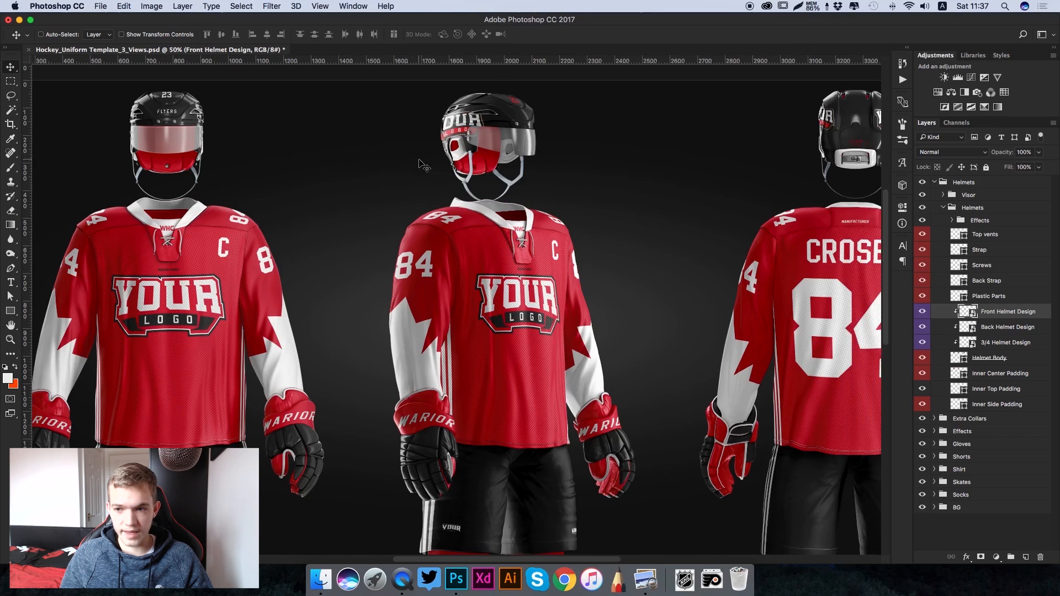
scroll(718, 271, "right", 3)
scroll(718, 271, "up", 2)
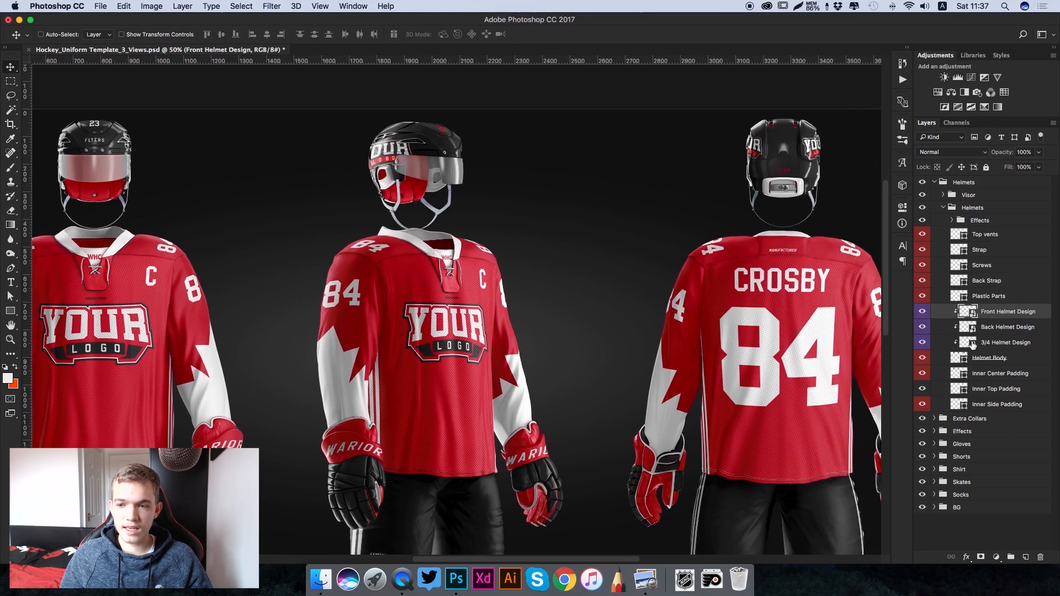
left_click(988, 344)
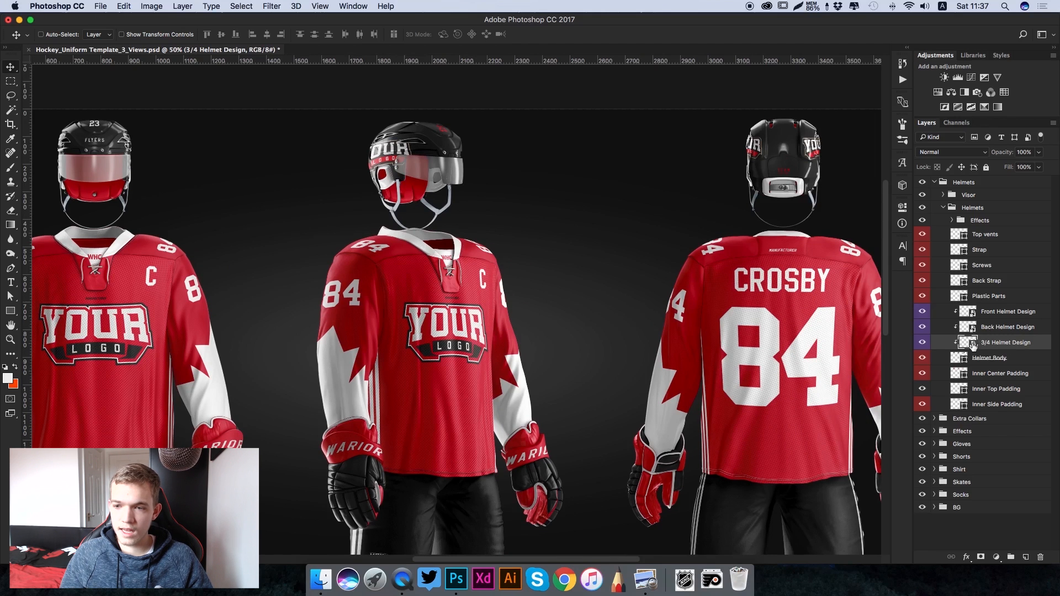
double_click(969, 342)
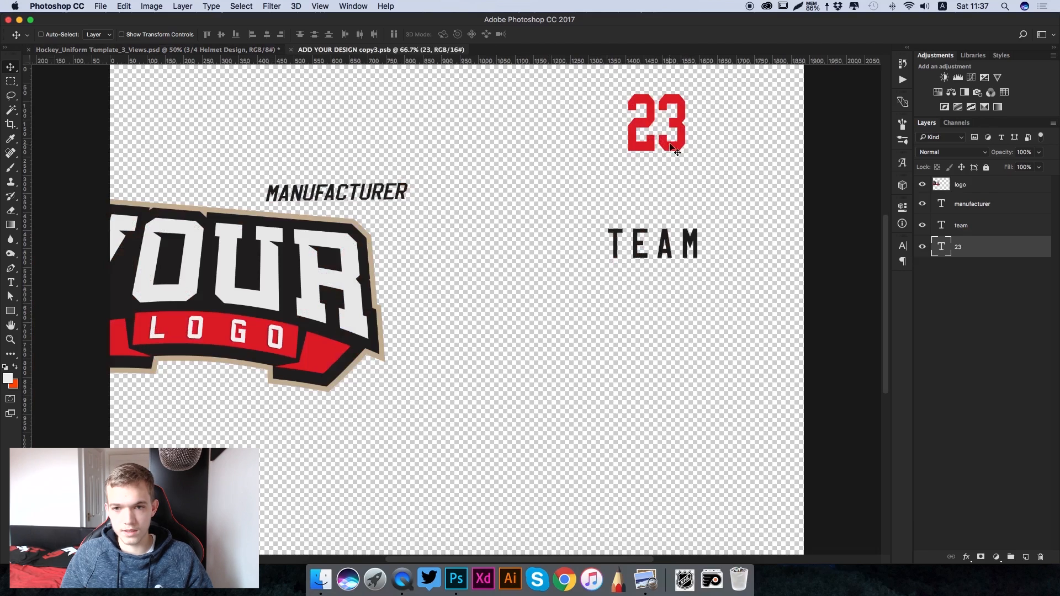
- Recolour the number 23 text in the 3/4 helmet design to off-white eeeeee
key("t")
double_click(641, 117)
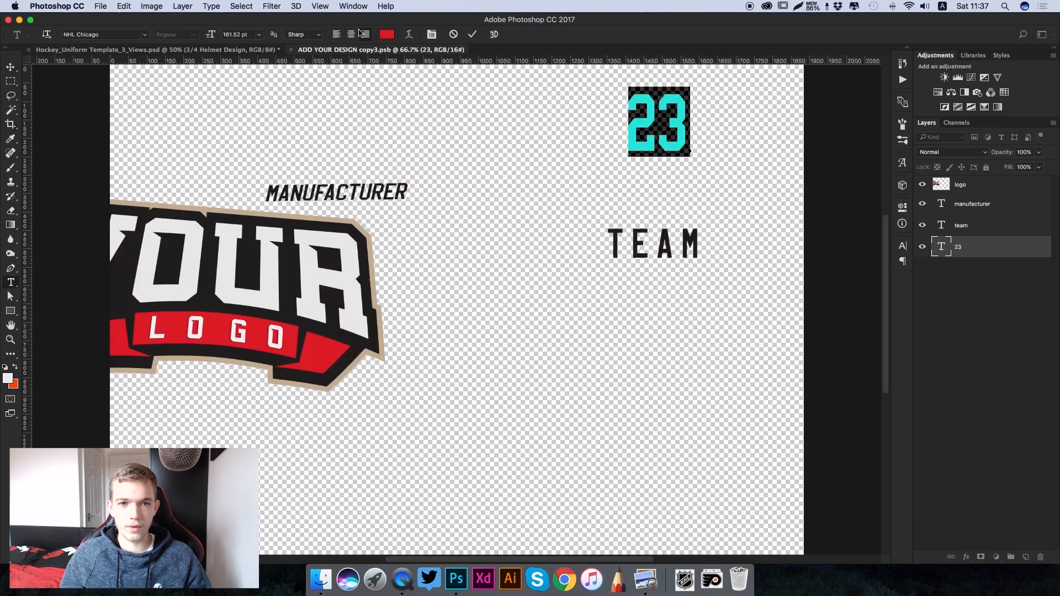
left_click(387, 34)
type("eeeeee")
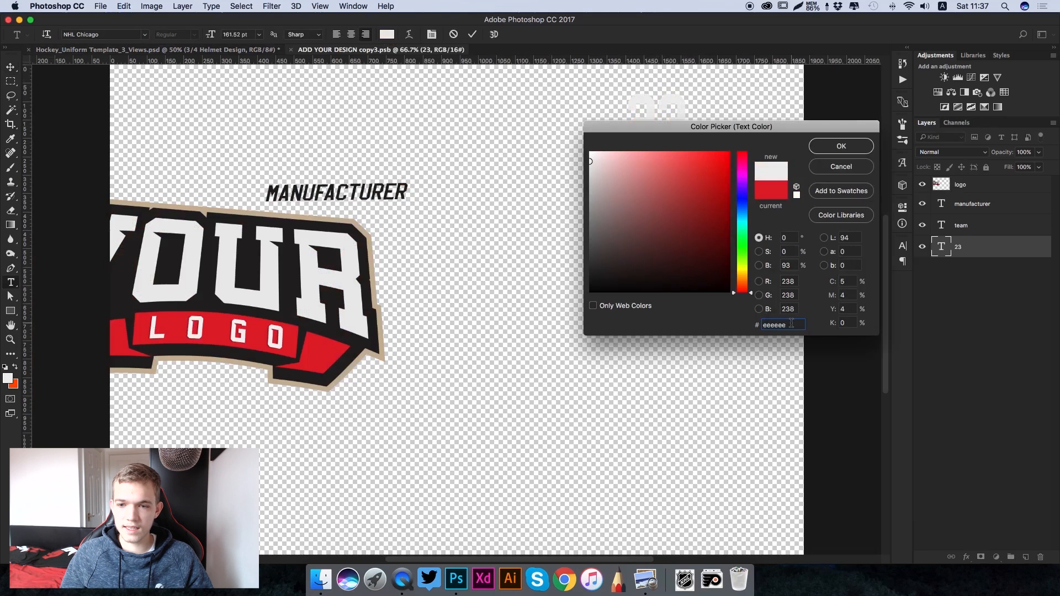
left_click(855, 148)
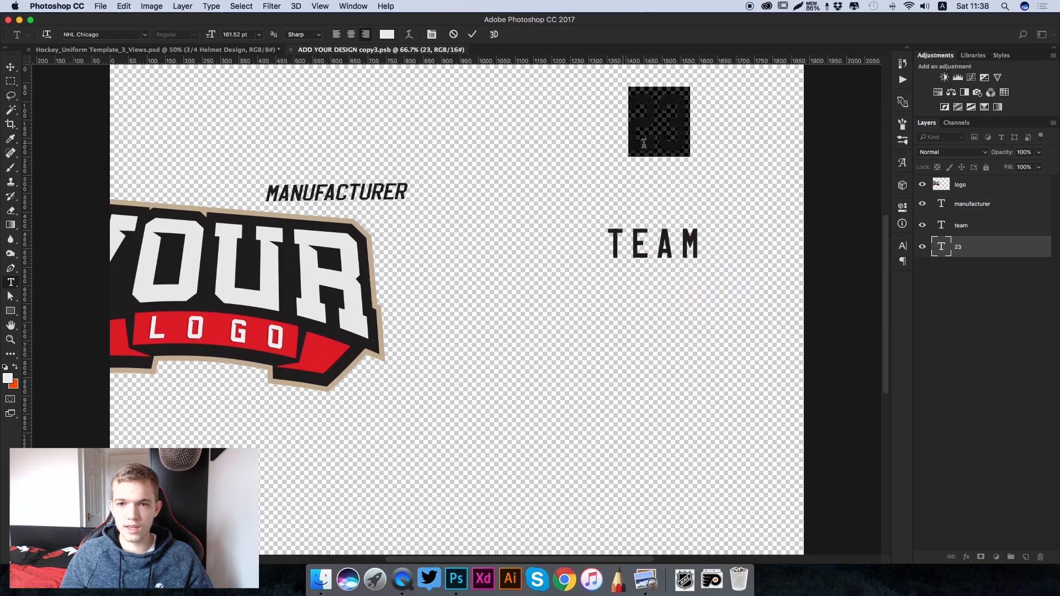
left_click(471, 36)
- Replace the TEAM text in the 3/4 helmet design with FLYERS and shift it slightly right, roughly centred under the 23
left_click(642, 248)
left_click_drag(611, 243, 825, 253)
type("FLYERS")
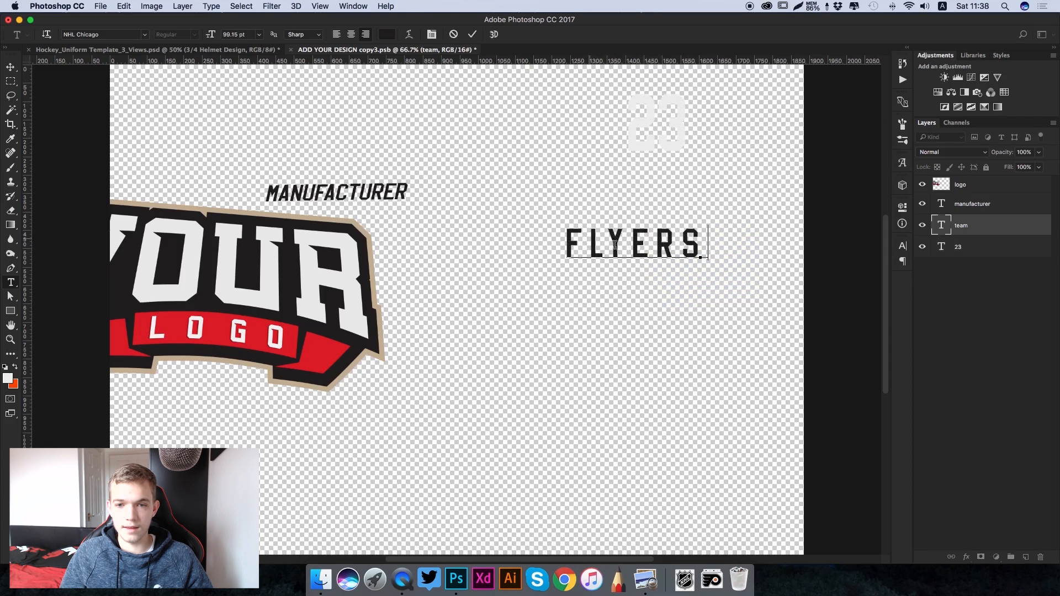
left_click(472, 35)
key("v")
left_click_drag(632, 251, 648, 251)
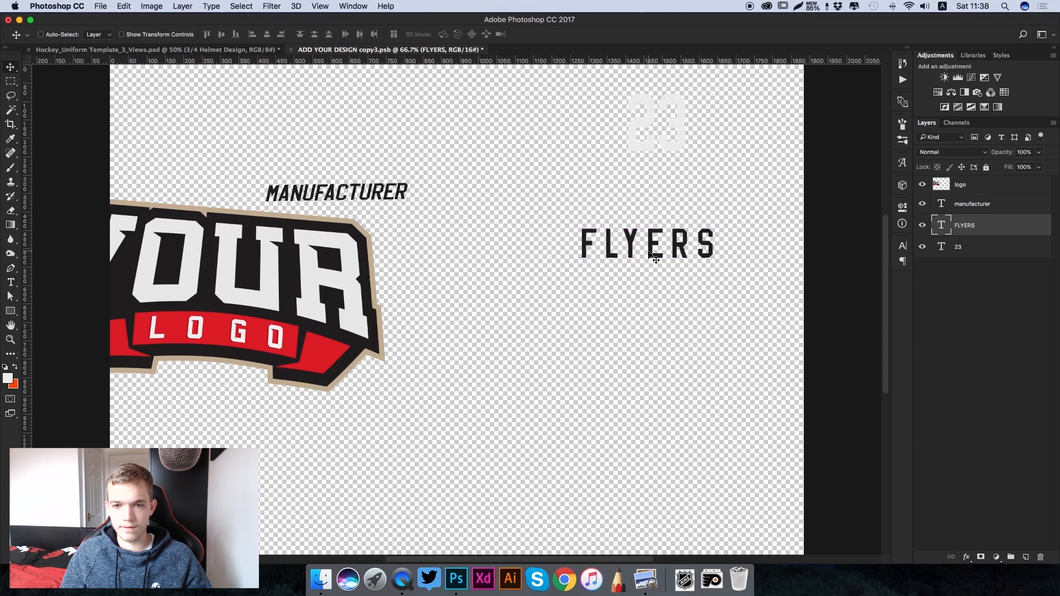
- Recolour the FLYERS text in the 3/4 helmet design to off-white eeeeee
double_click(648, 252)
key("super+a")
left_click(389, 34)
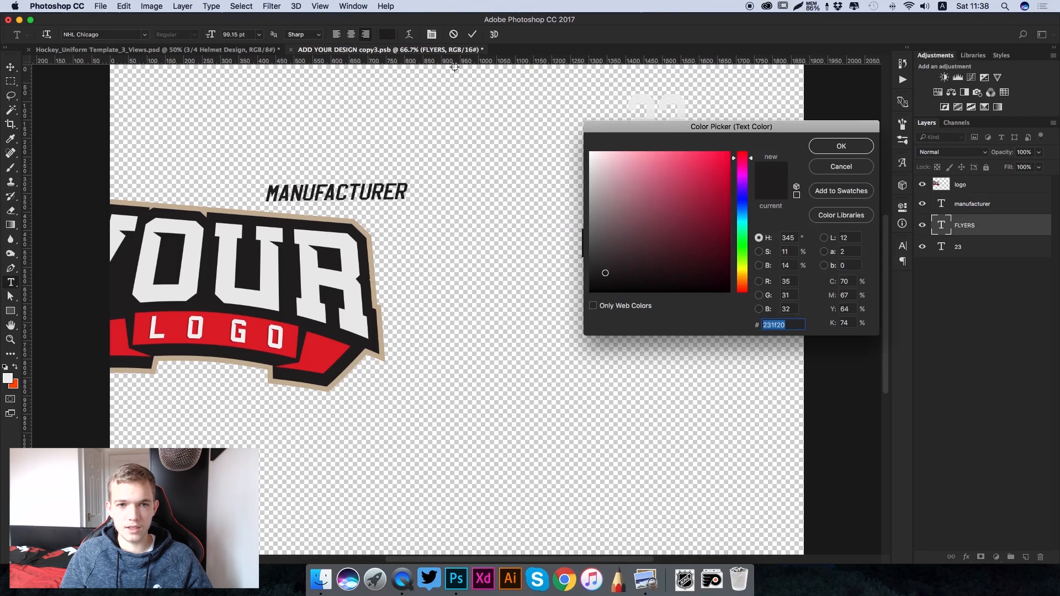
left_click(675, 102)
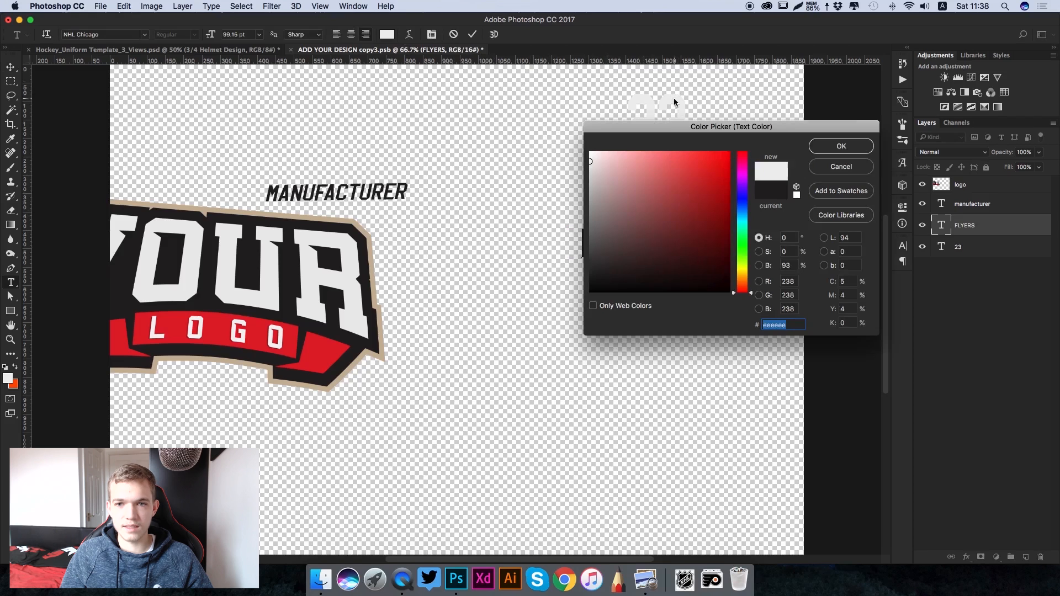
left_click(841, 145)
left_click(472, 34)
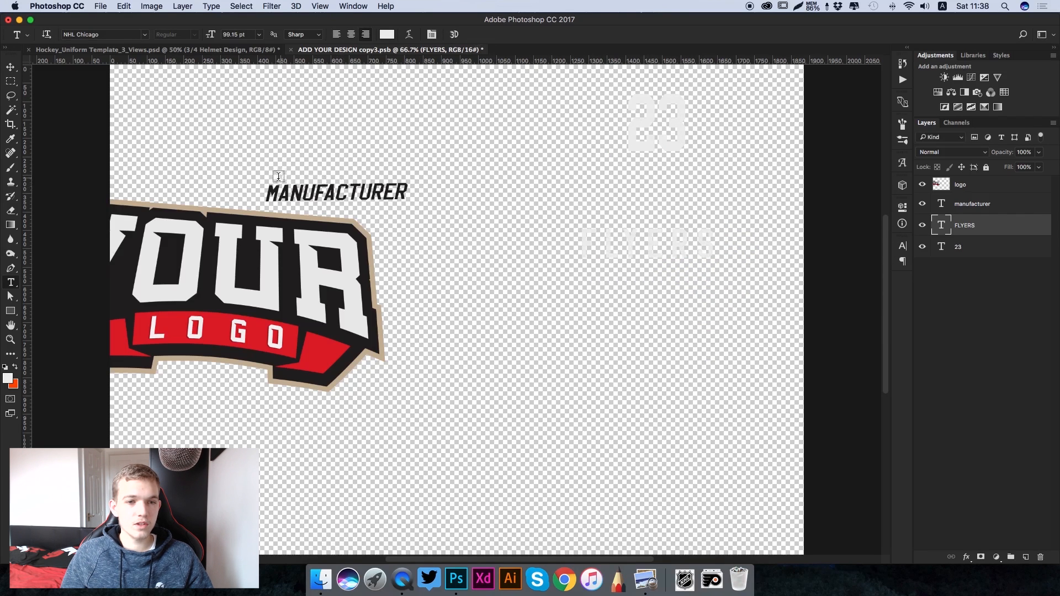
- Hide the manufacturer text layer in the 3/4 helmet design
scroll(326, 180, "left", 3)
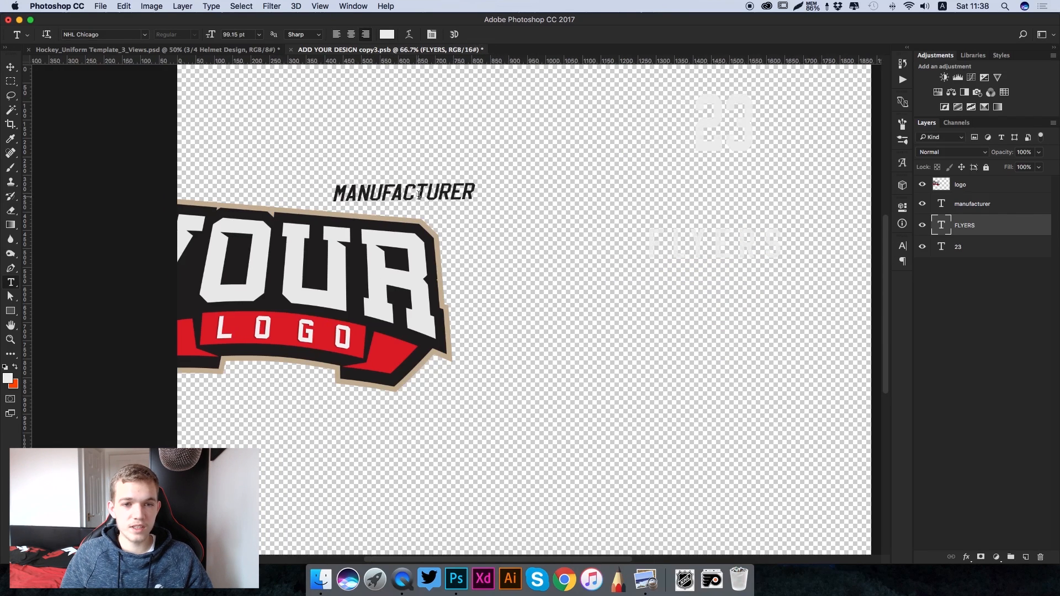
key("v")
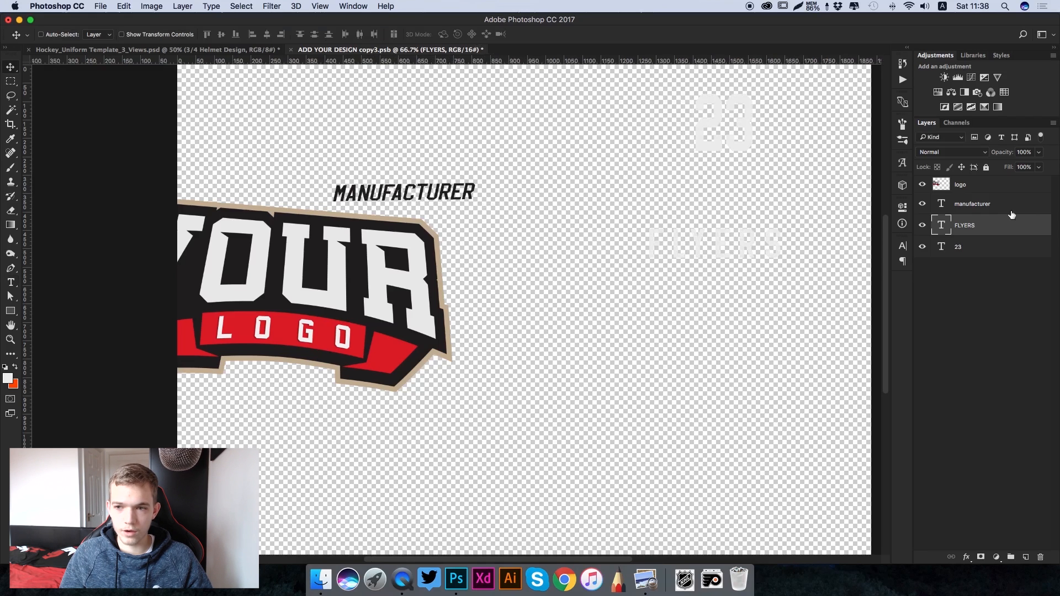
left_click(977, 205)
key("super+comma")
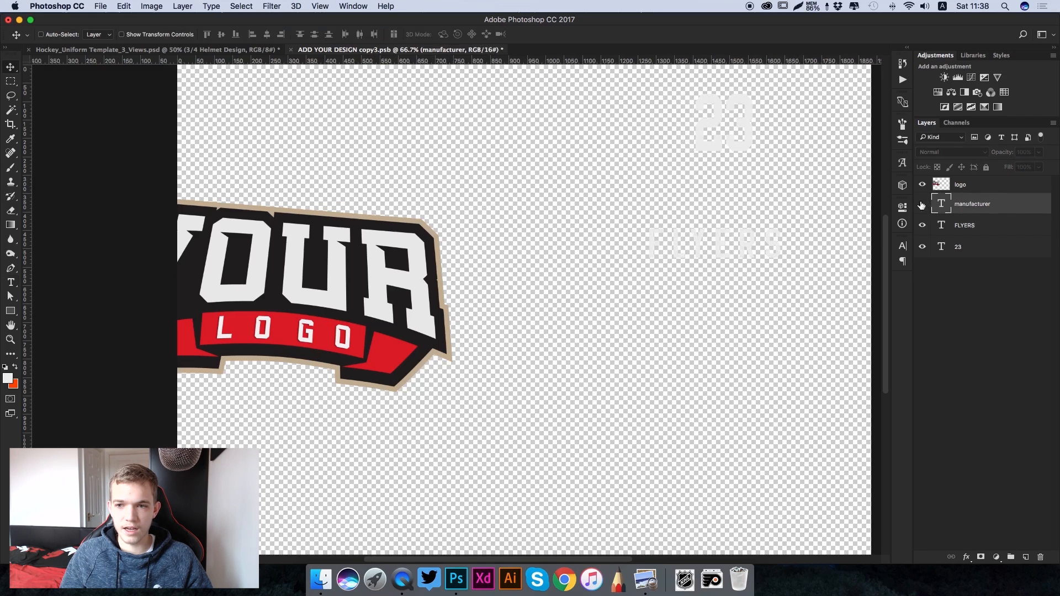
- Place the downloaded flyers-logo file over the YOUR LOGO placeholder, scaling and tilting it to match the placeholder's size and angle
left_click(712, 579)
left_click_drag(711, 507, 277, 350)
left_click_drag(592, 325, 463, 326)
left_click_drag(629, 148, 460, 263)
left_click_drag(405, 449, 390, 402)
left_click_drag(443, 434, 415, 407)
left_click_drag(465, 208, 445, 218)
left_click_drag(390, 289, 391, 276)
key("Return")
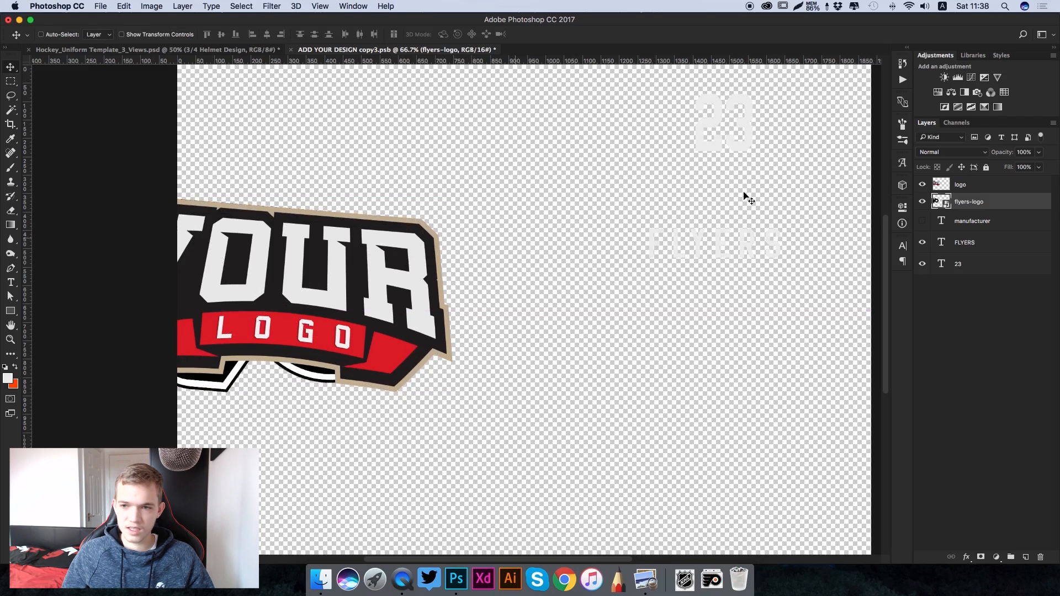
- Hide the placeholder logo layer, then save and close the 3/4 helmet design smart object
left_click(970, 185)
left_click(921, 184)
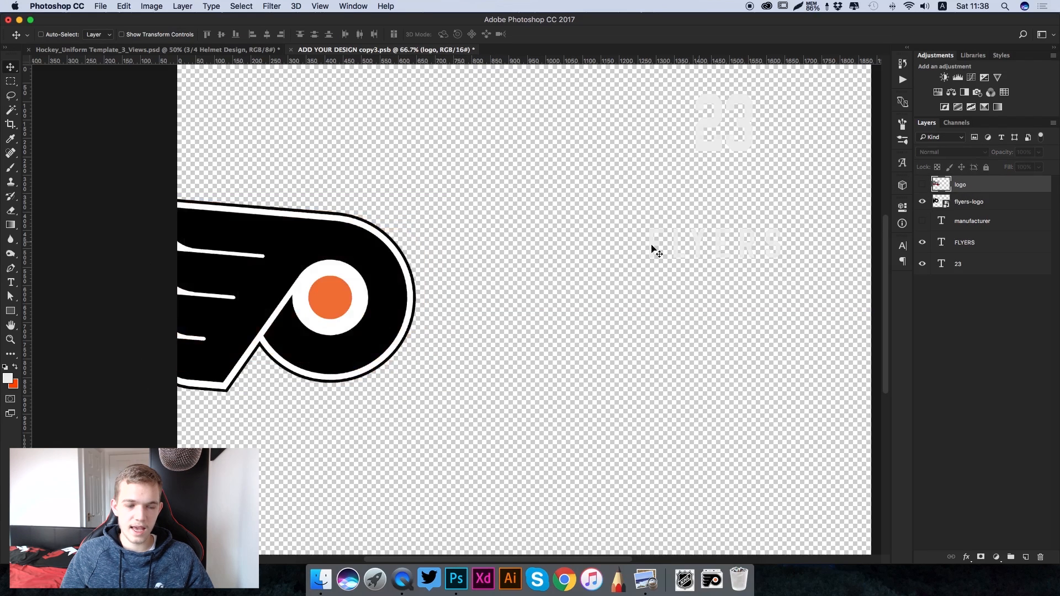
key("super+s")
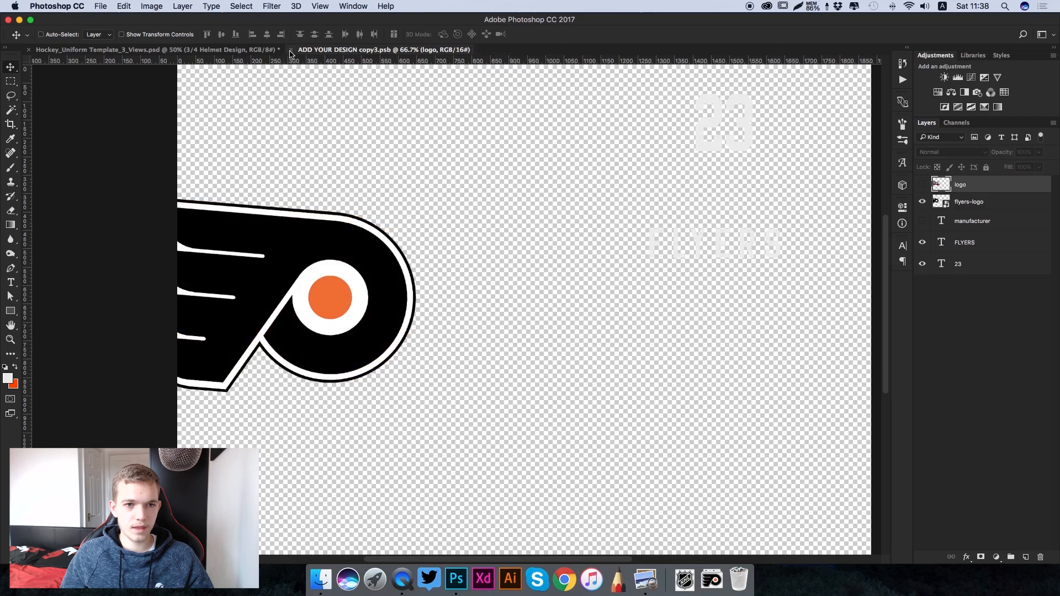
key("super+w")
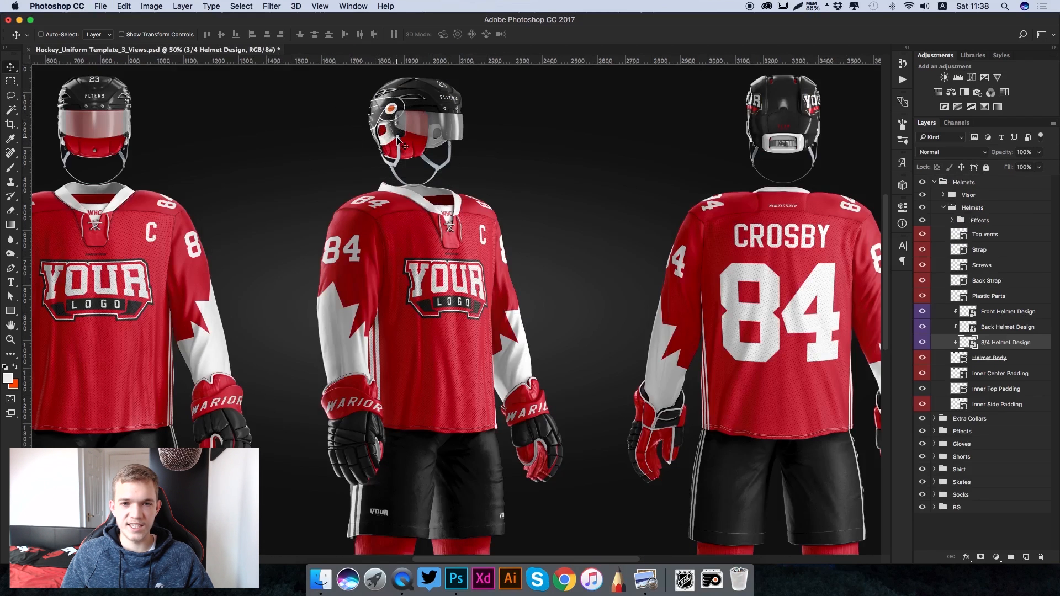
- Open the Back Helmet Design smart object from the inner Helmets group for editing
scroll(558, 173, "right", 5)
scroll(558, 173, "up", 2)
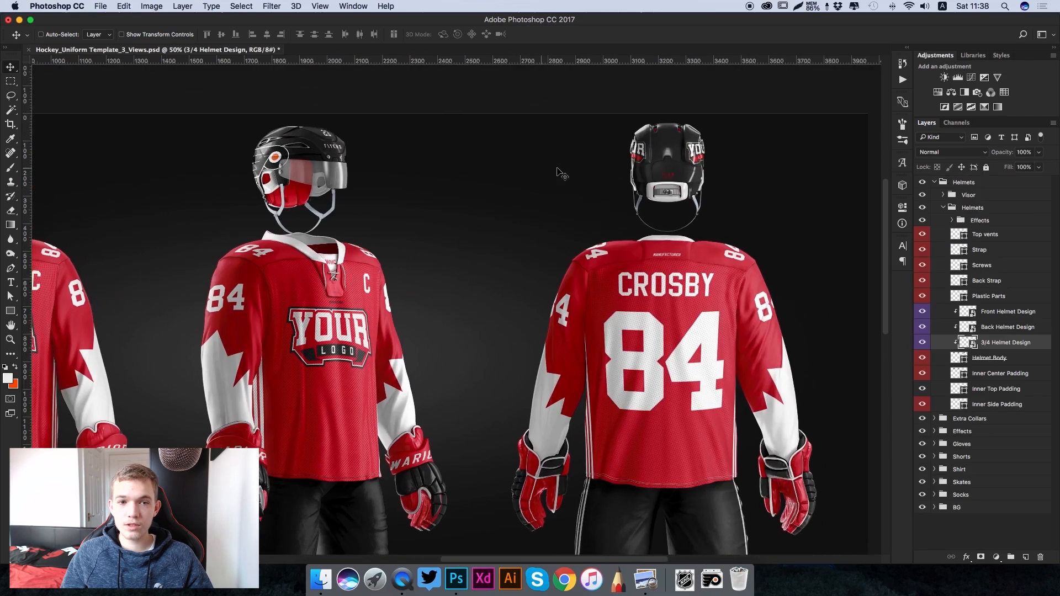
scroll(558, 173, "right", 2)
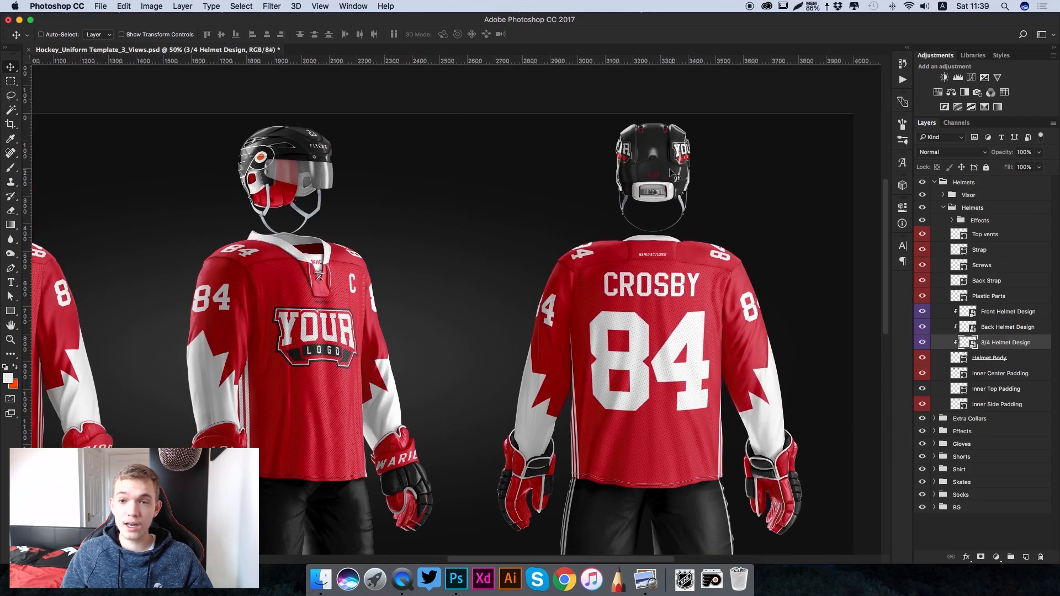
left_click(973, 329)
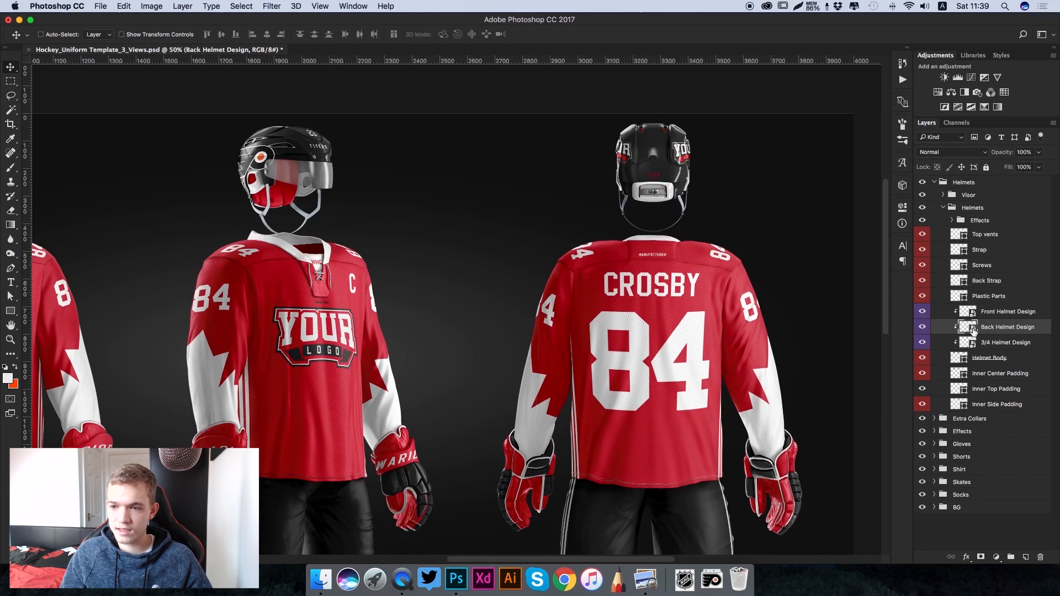
double_click(974, 326)
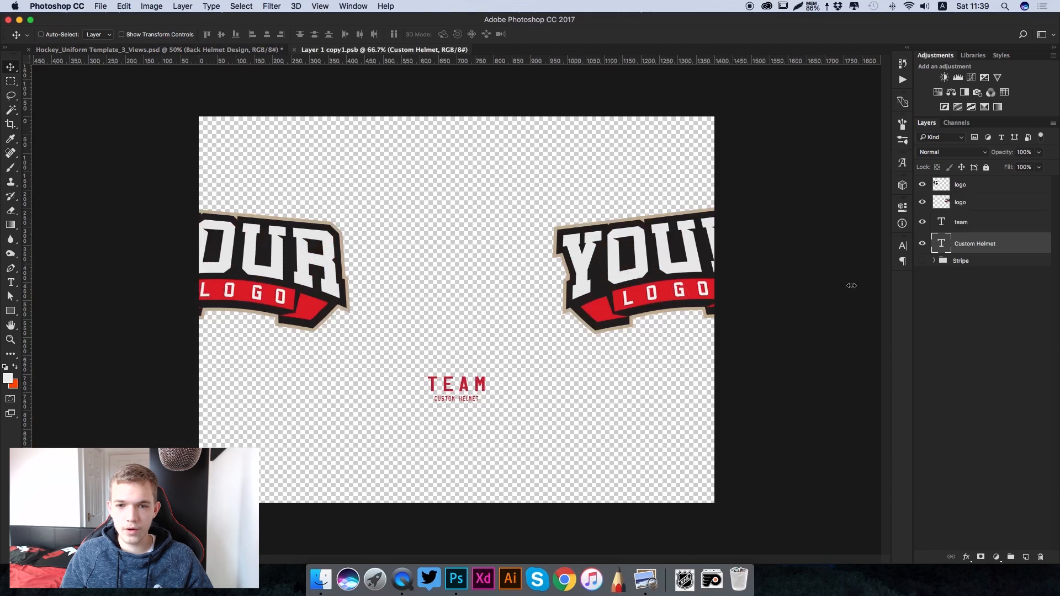
- Replace the TEAM text in the back helmet design with FLYERS
key("t")
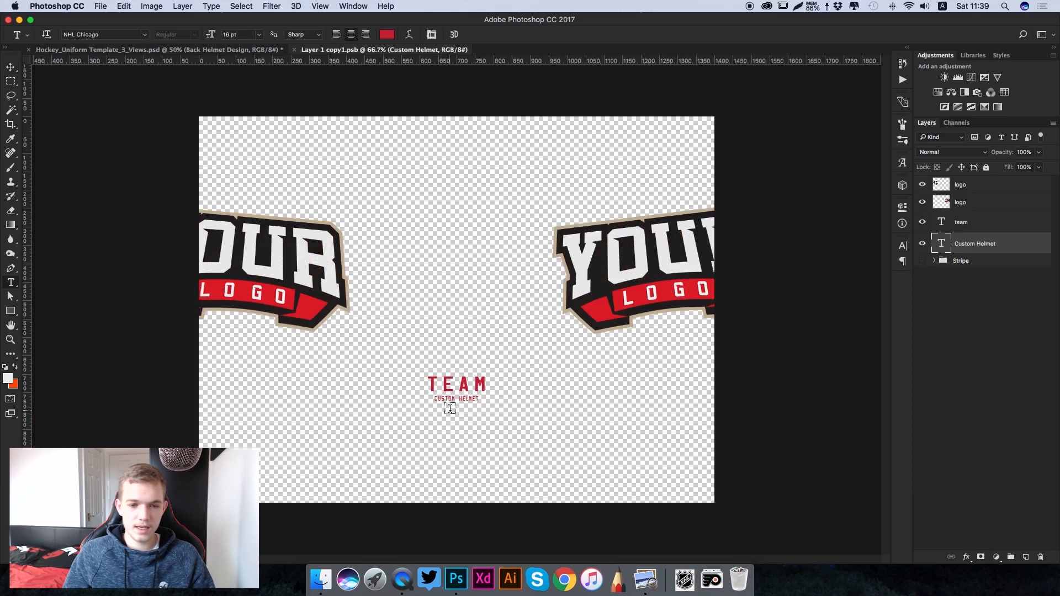
double_click(488, 381)
type("FLYERS")
- Recolour the FLYERS text in the back helmet design to off-white eeeeee
key("super+a")
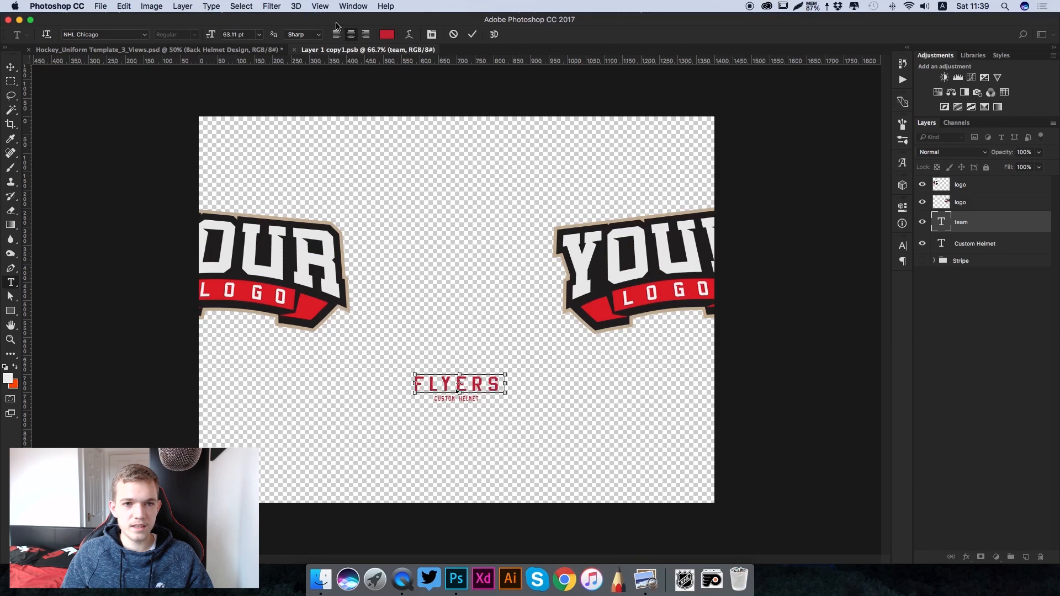
left_click(387, 34)
double_click(794, 326)
type("eeeeee")
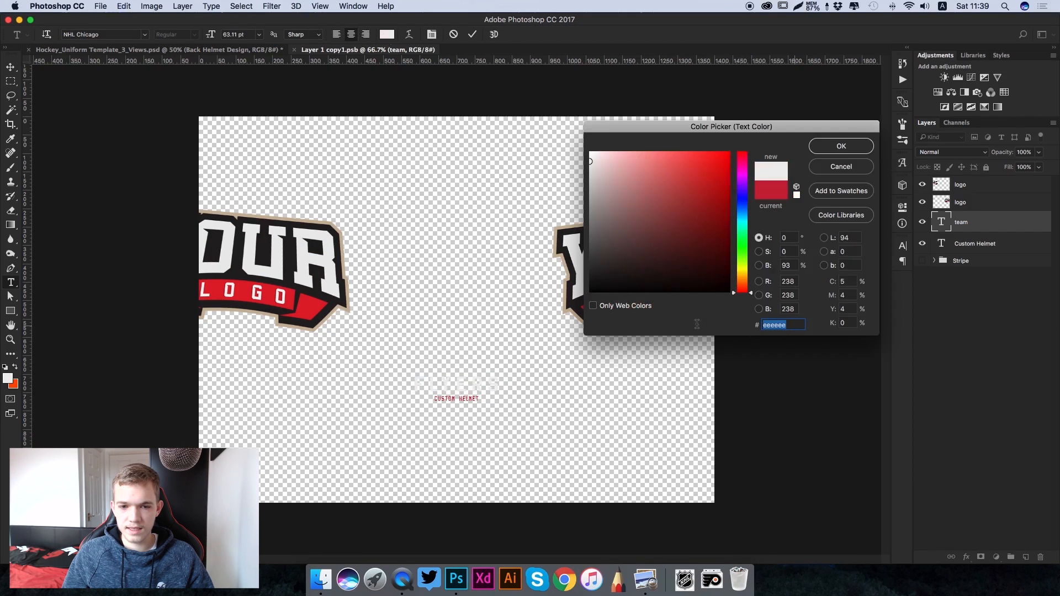
left_click(825, 146)
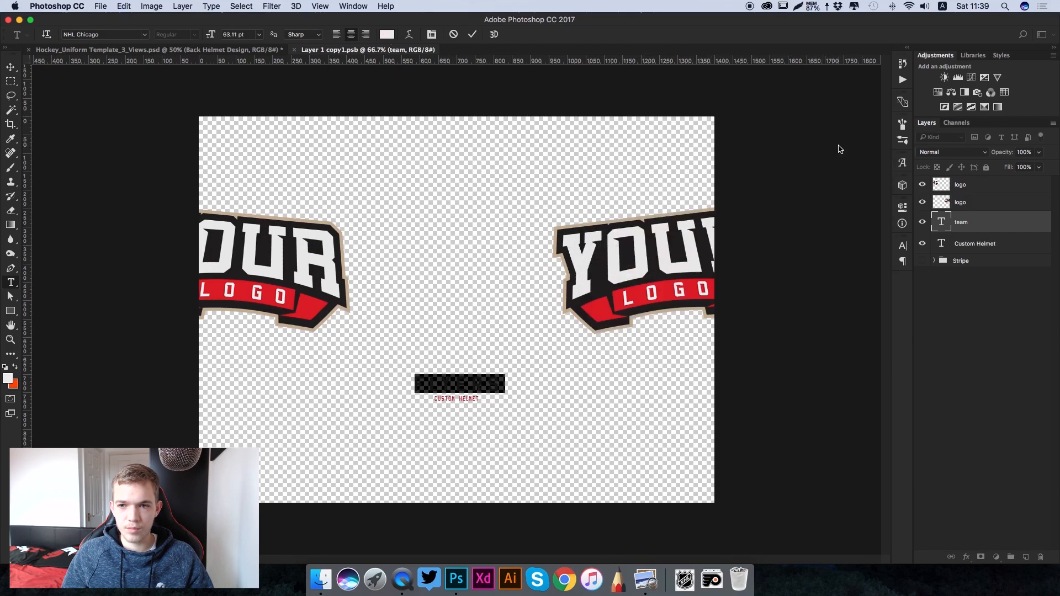
left_click(472, 34)
- Recolour the small Custom Helmet text below FLYERS to the same off-white eeeeee
triple_click(461, 398)
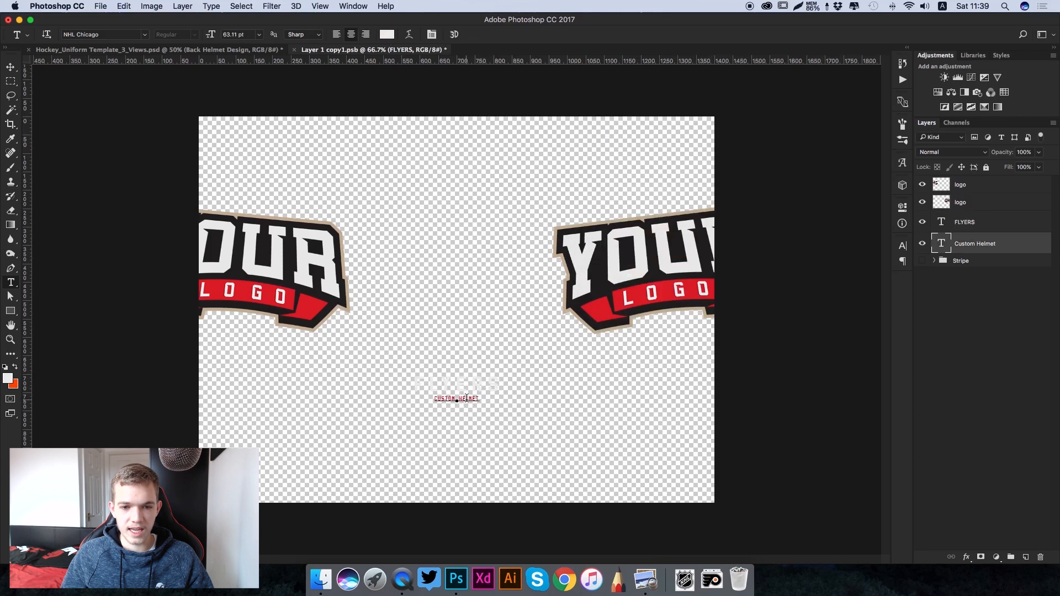
left_click(387, 35)
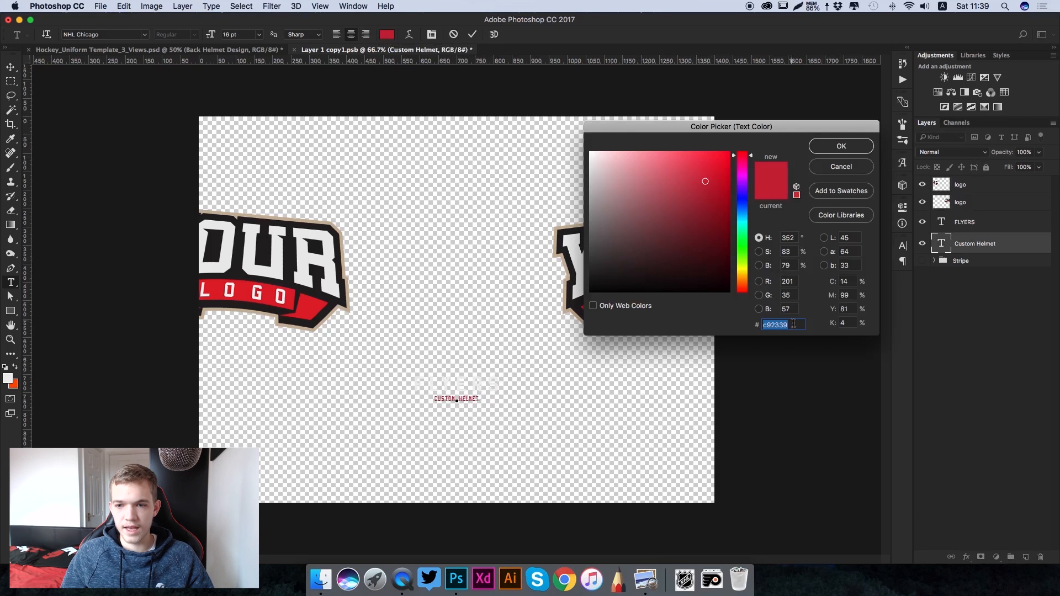
type("#eeeeee")
left_click(841, 146)
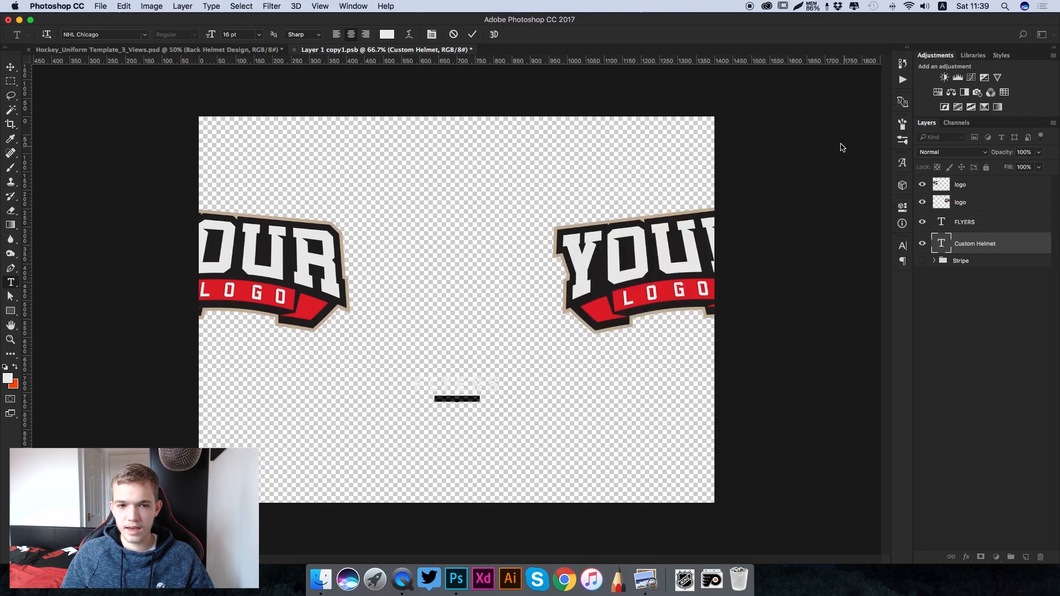
left_click(11, 66)
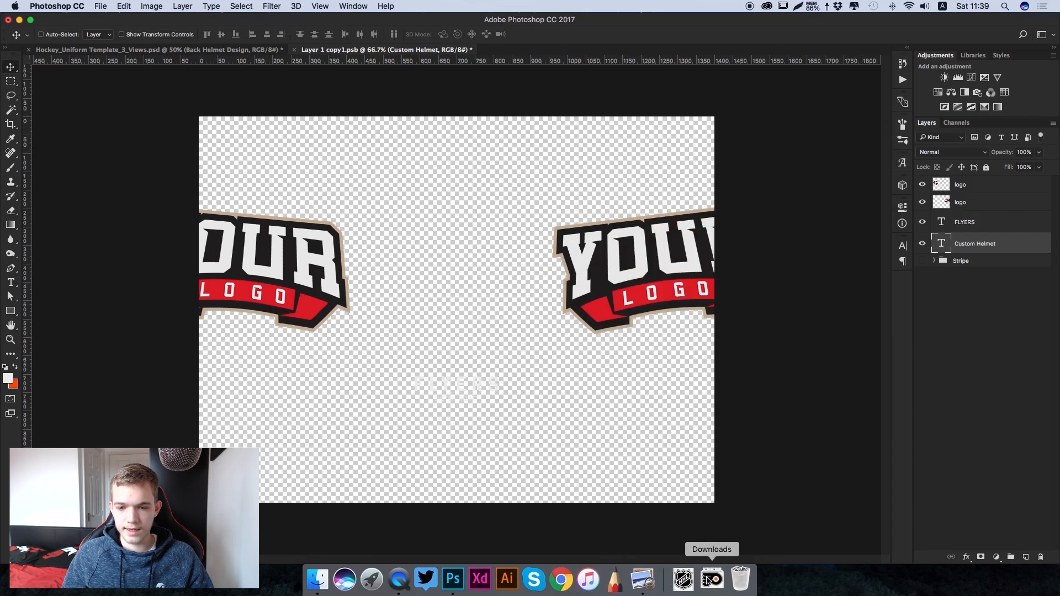
- Place the flyers-logo file over the right-hand placeholder logo, scaled to about 36% and tilted counter-clockwise to match it
left_click(686, 579)
left_click_drag(700, 374, 614, 324)
left_click_drag(221, 475, 559, 311)
left_click_drag(577, 234, 616, 295)
left_click_drag(530, 303, 525, 326)
left_click_drag(638, 277, 643, 292)
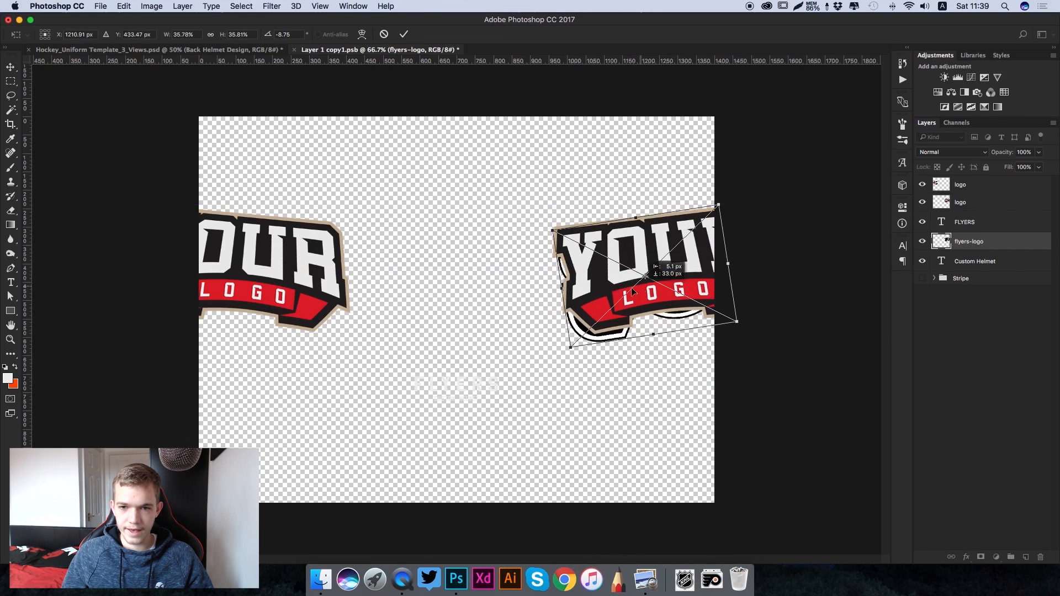
left_click_drag(562, 352, 561, 348)
key("Return")
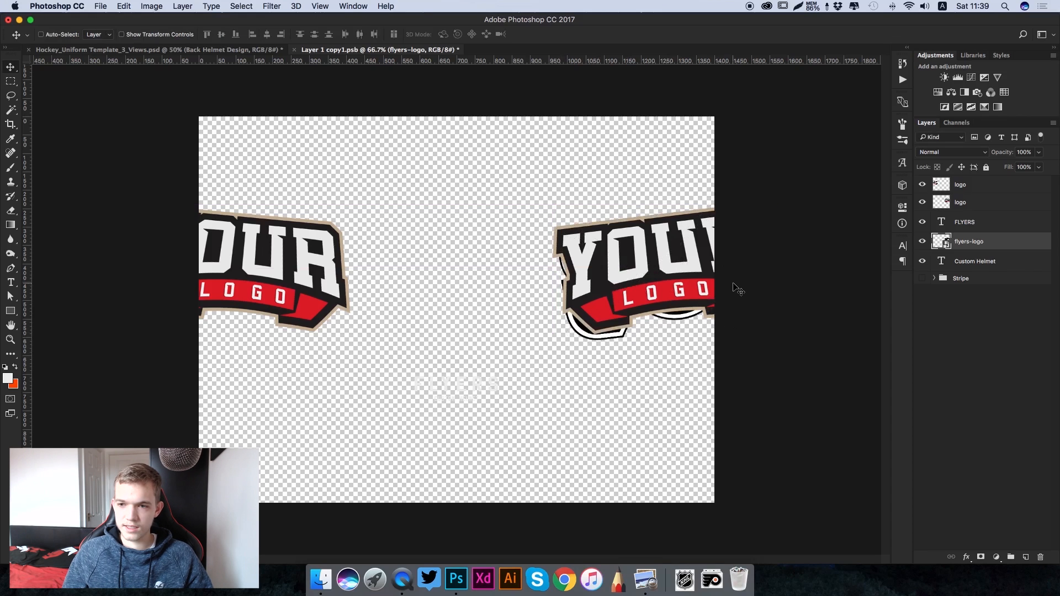
- Duplicate the flyers-logo layer and position the copy over the left-hand placeholder logo, rotating it clockwise to match the tilt
left_click_drag(708, 284, 708, 284)
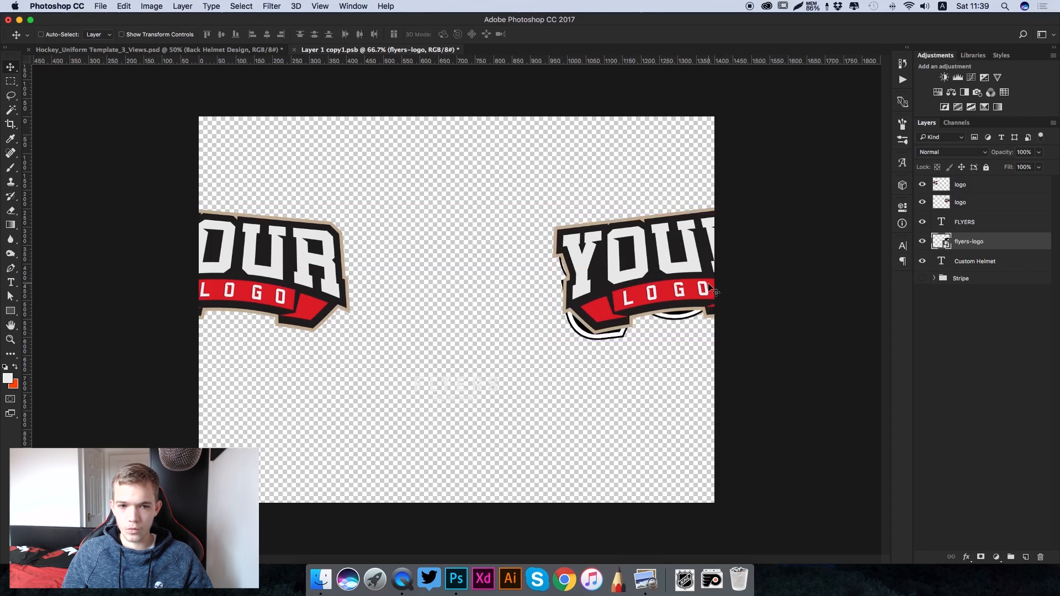
key("super+j")
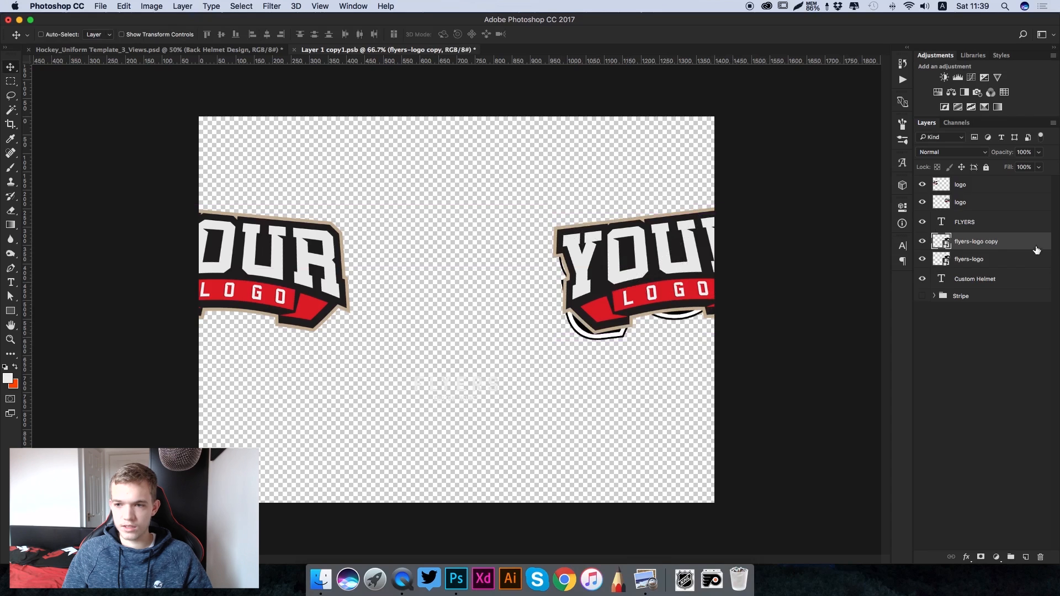
left_click(993, 255)
left_click(972, 242)
left_click_drag(664, 264, 389, 256)
key("super+t")
left_click_drag(473, 226, 477, 260)
left_click_drag(389, 262, 301, 259)
left_click_drag(483, 278, 474, 265)
key("Return")
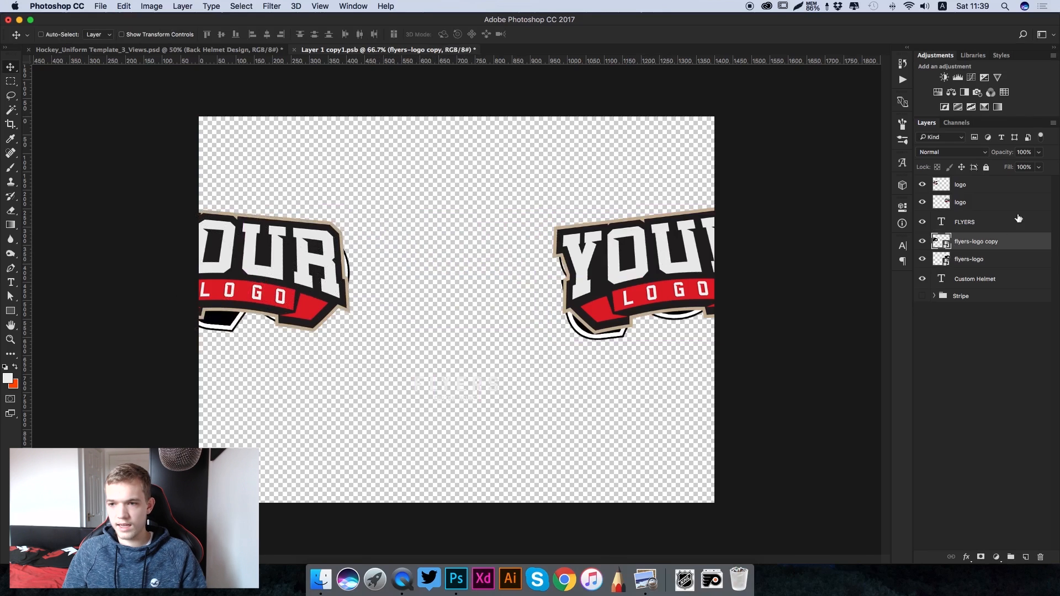
- Hide both placeholder logo layers, then save and close the back helmet design smart object
left_click_drag(924, 205, 922, 185)
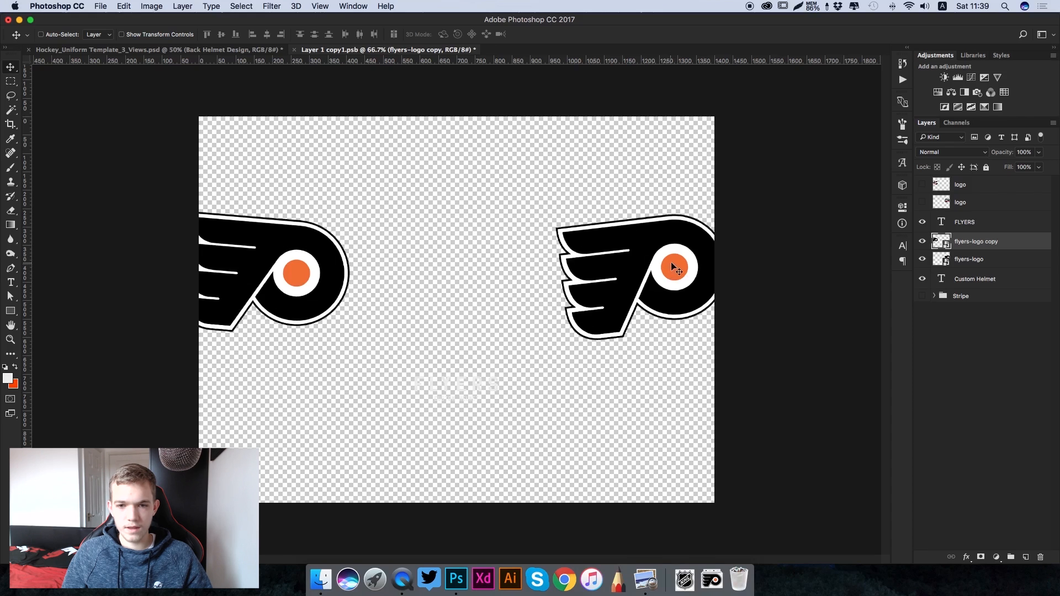
key("super+s")
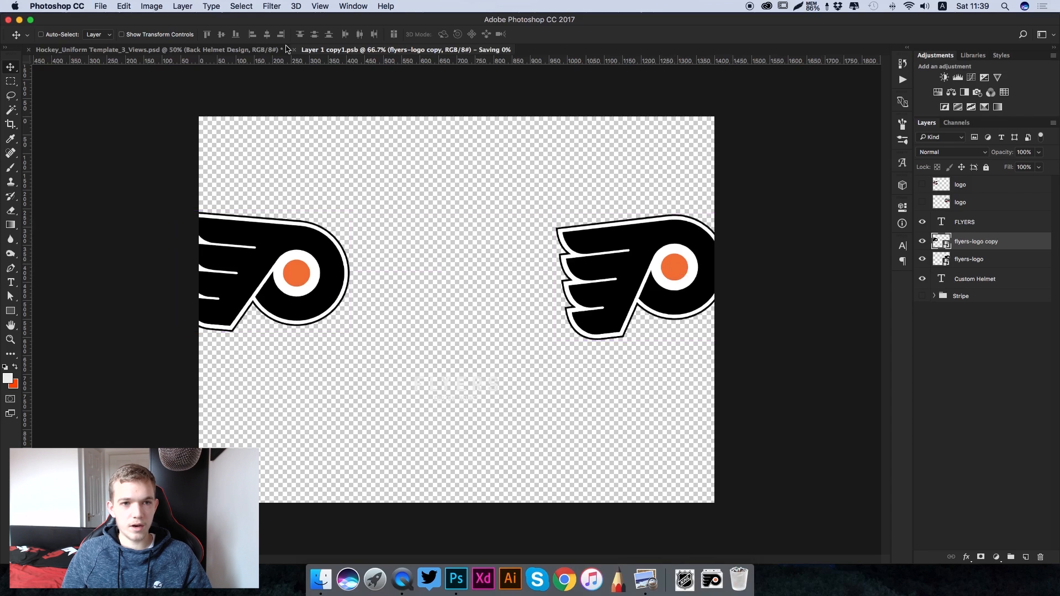
left_click(296, 50)
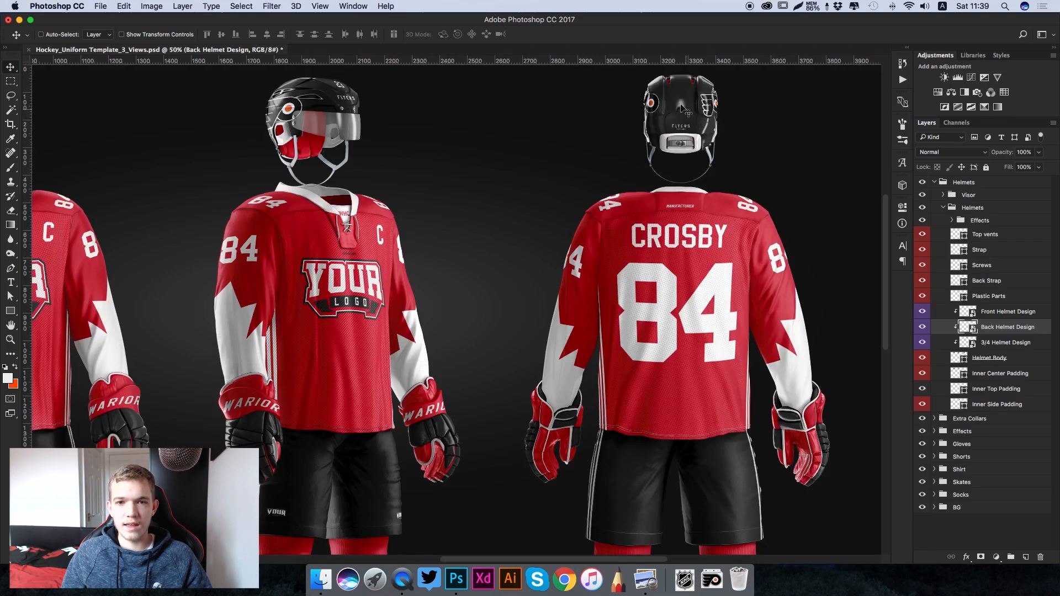
- Recolour the helmet's Inner Center Padding layer to orange ff4d00
scroll(339, 126, "left", 2)
scroll(340, 126, "up", 1)
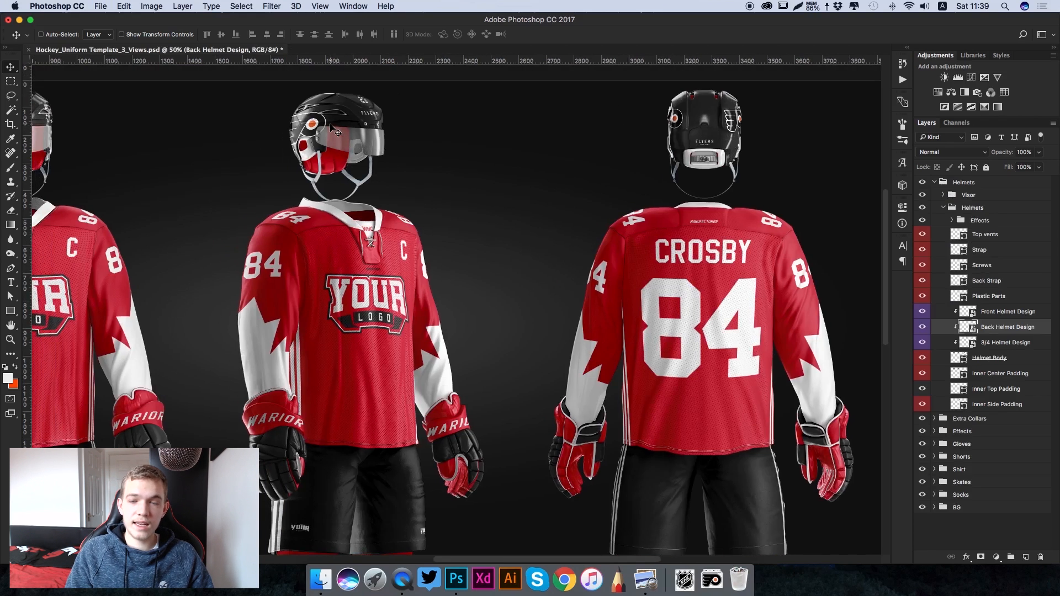
scroll(336, 131, "up", 3)
scroll(336, 130, "left", 2)
scroll(331, 124, "left", 1)
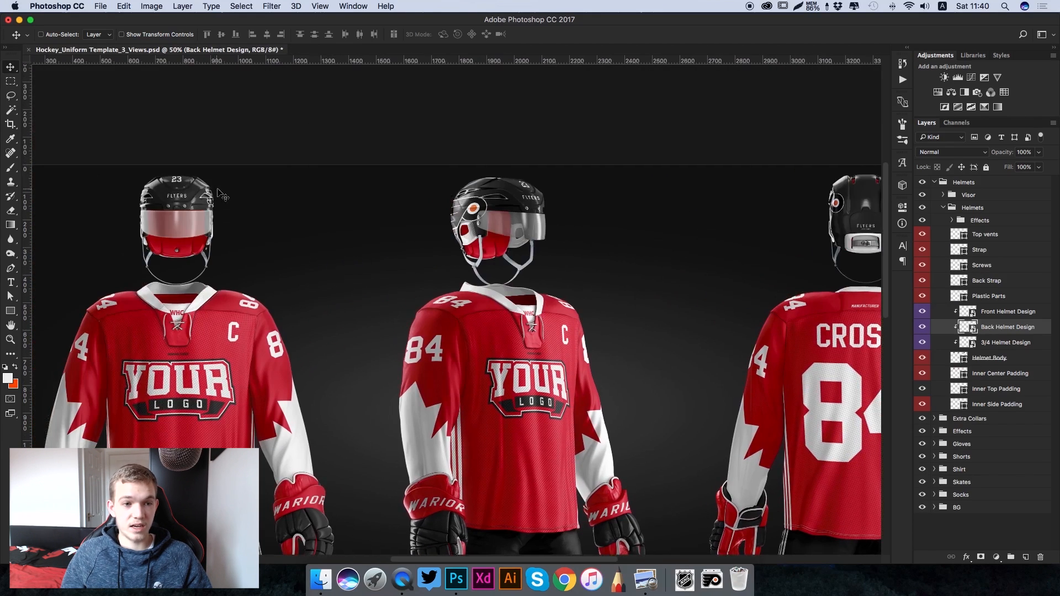
scroll(309, 179, "right", 1)
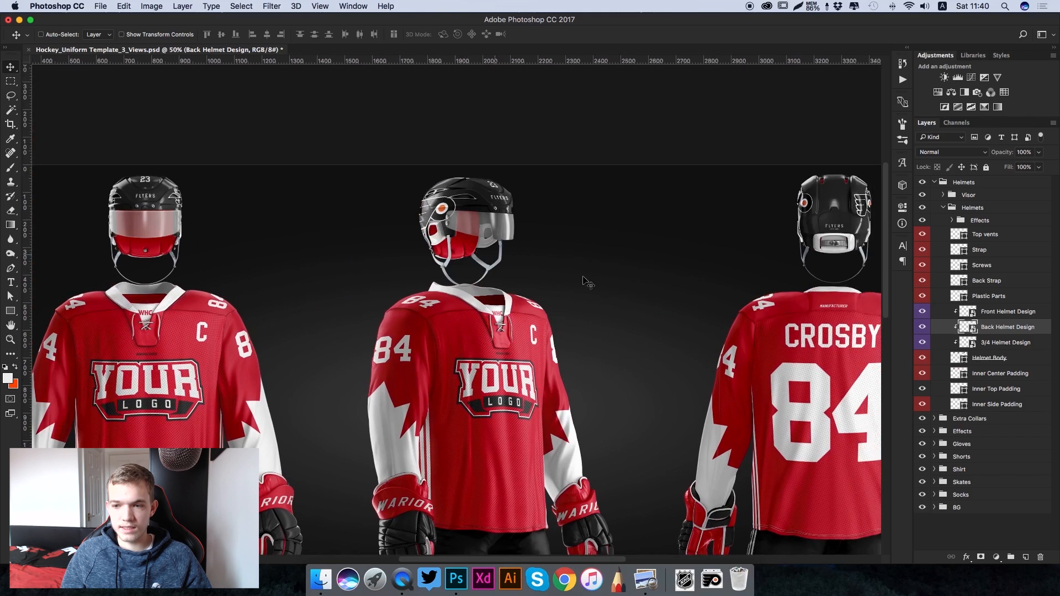
left_click(1002, 374)
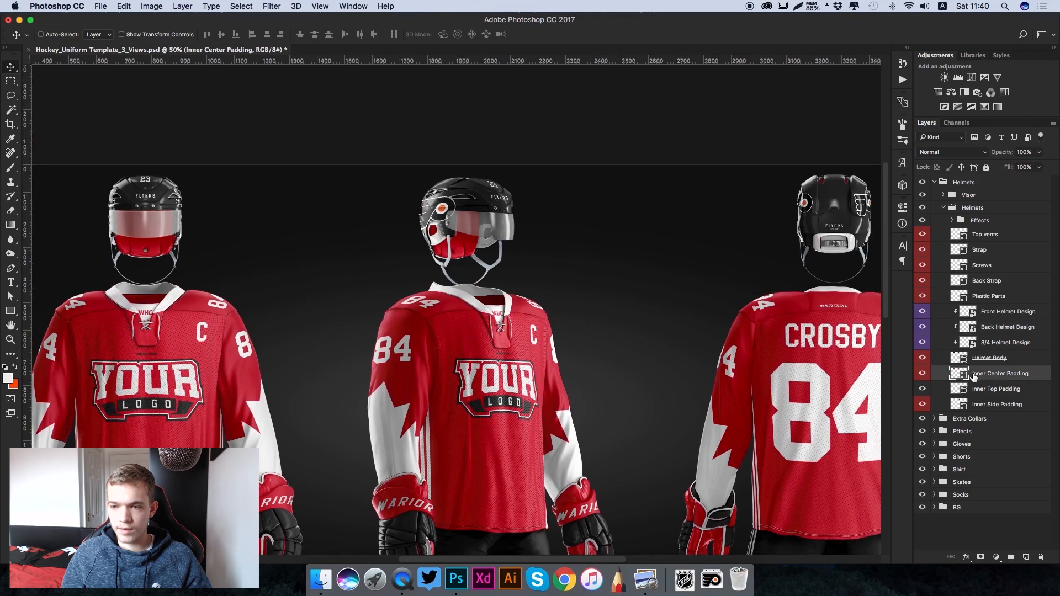
double_click(959, 375)
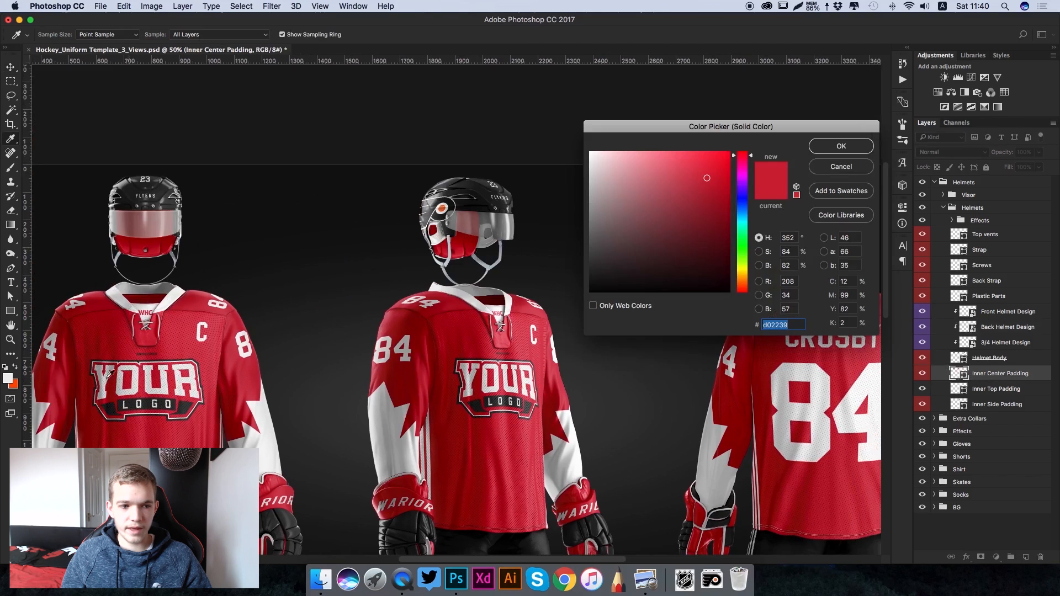
left_click(14, 385)
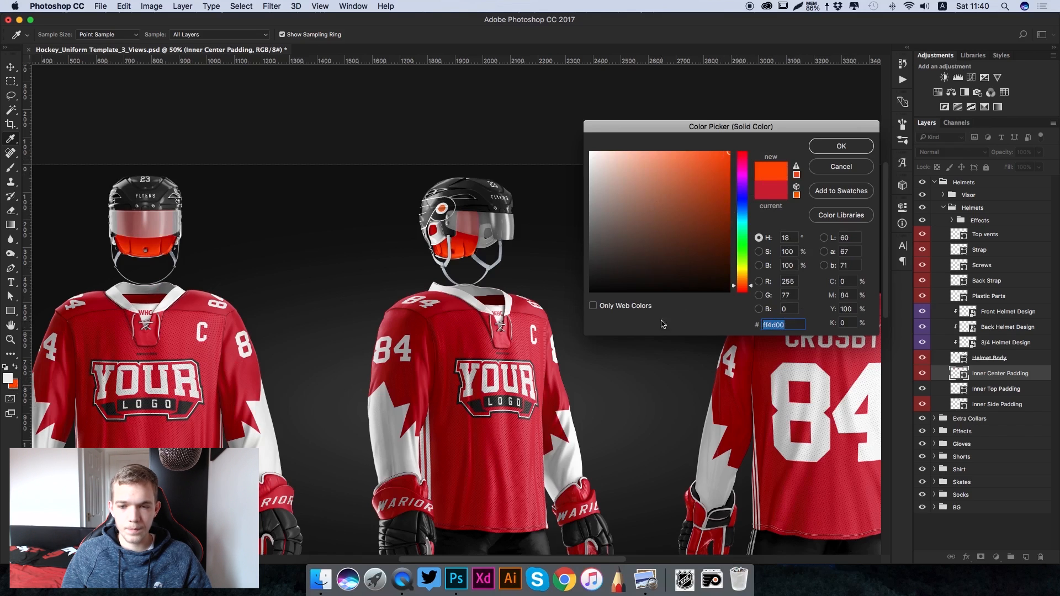
left_click(840, 146)
- Check the hex value of the orange background colour without changing it
scroll(441, 248, "left", 5)
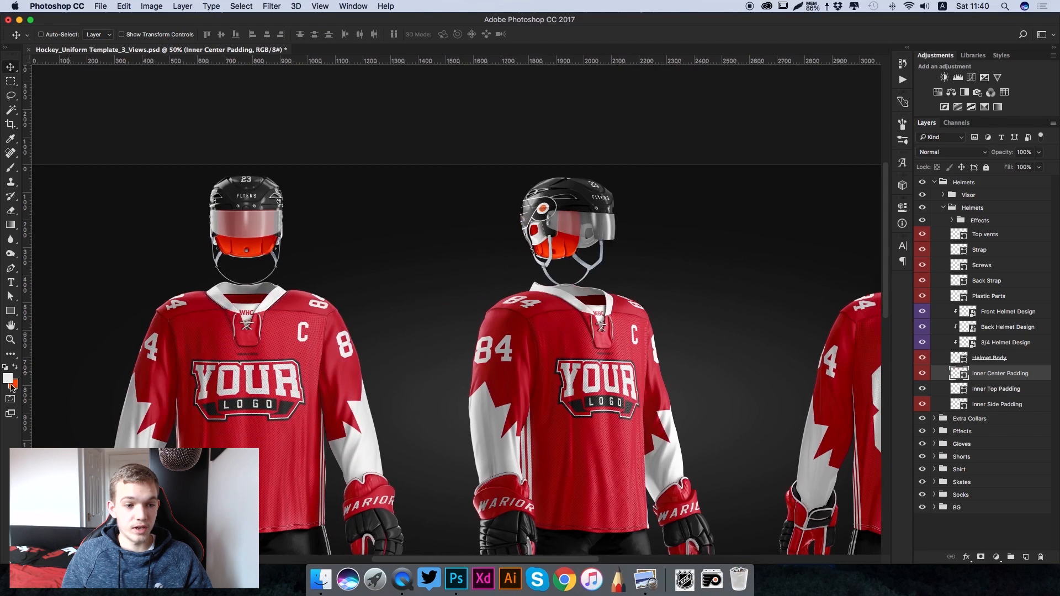
left_click(14, 385)
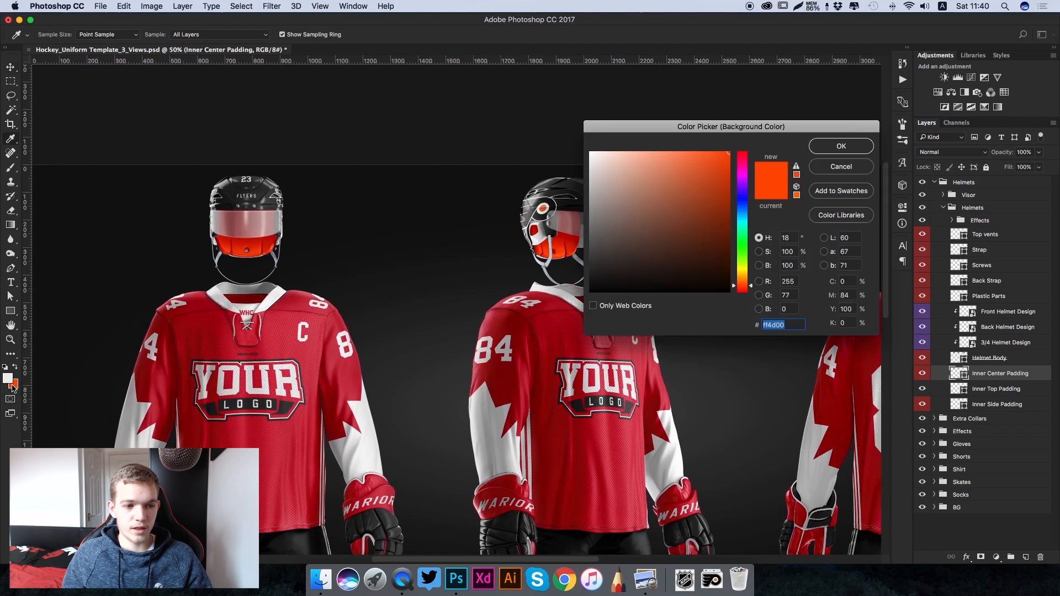
left_click(816, 149)
- Collapse both Helmets groups and expand the Extra Collars group, with the front and three-quarter jerseys in view
key("super+minus")
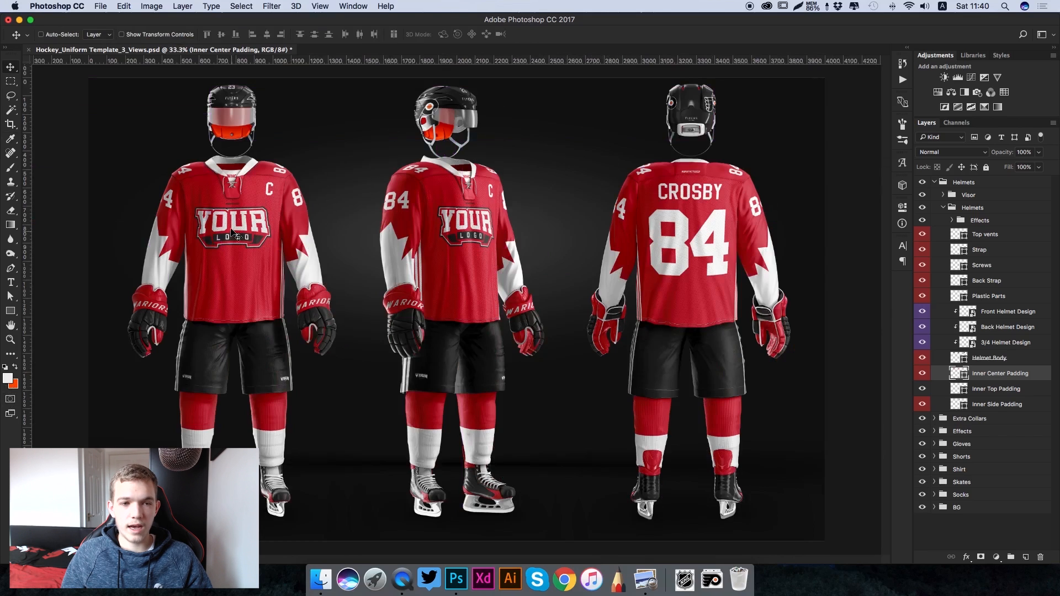
left_click(944, 208)
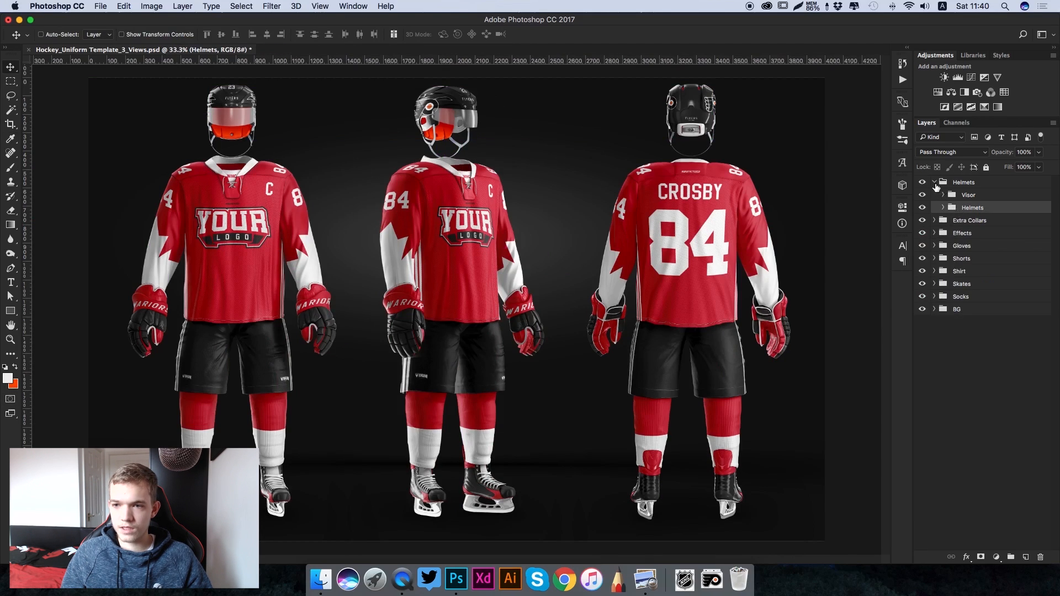
left_click(934, 182)
left_click(949, 196)
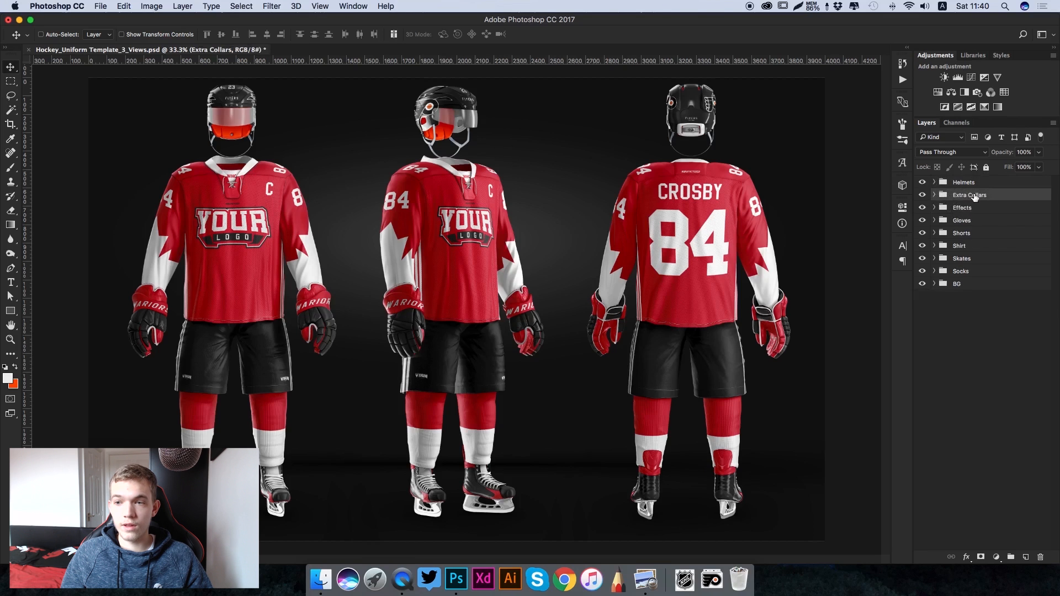
left_click(934, 195)
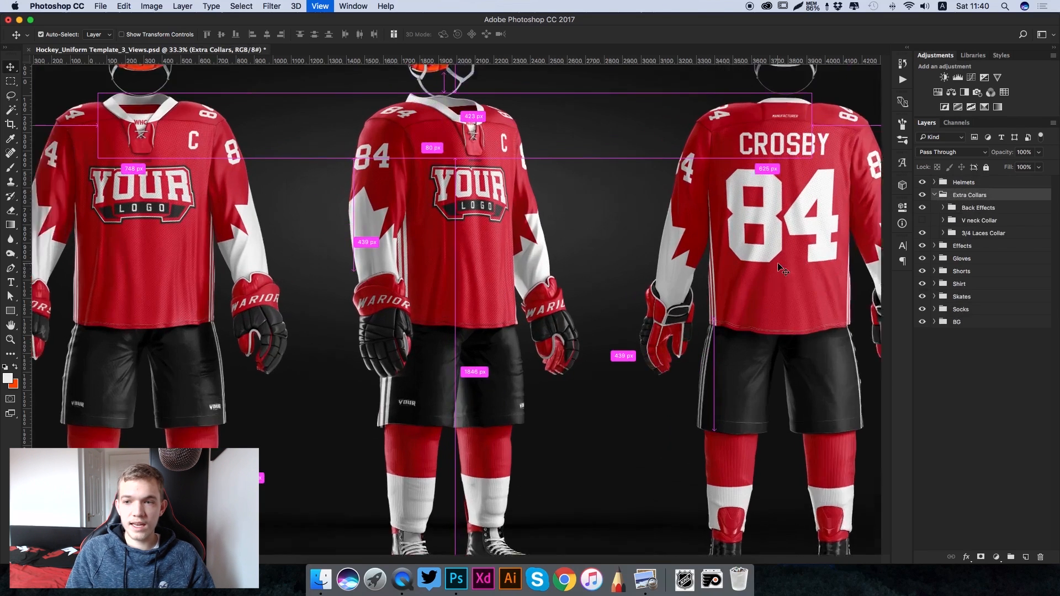
key("super+equal")
left_click_drag(365, 125, 443, 214)
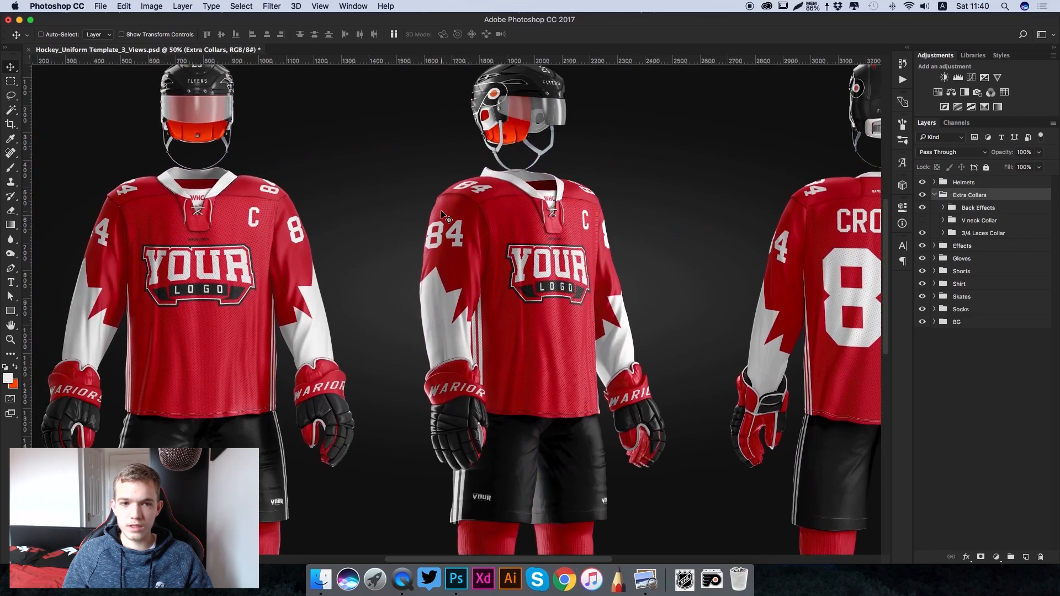
- Try the V neck collar in place of the 3/4 laces collar, then switch back to the laces collar
left_click(924, 233)
left_click(923, 221)
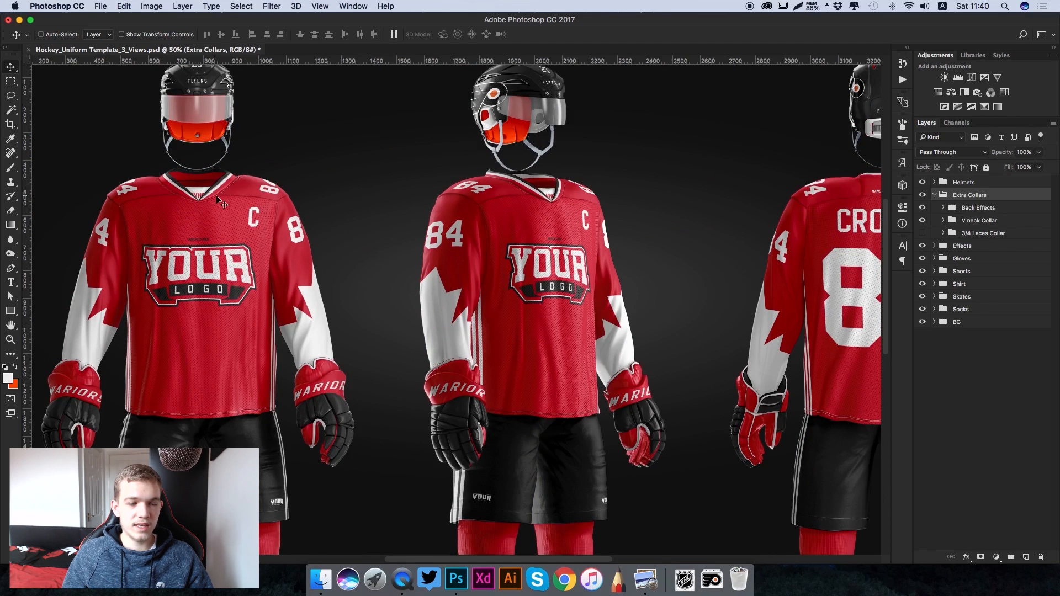
left_click(923, 221)
left_click(923, 233)
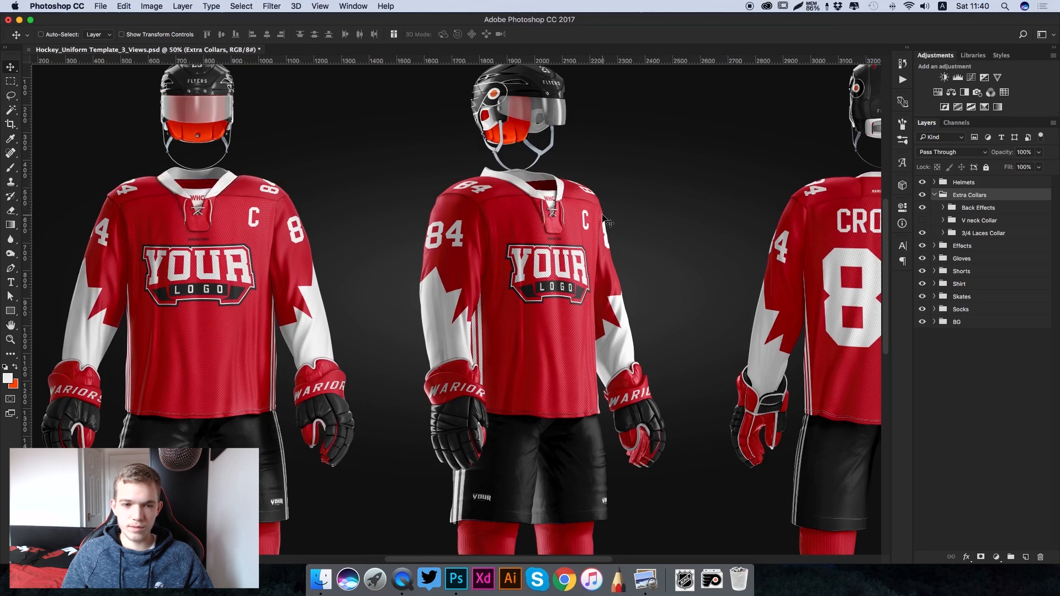
- Expand the 3/4 Laces Collar group to list the layers of the collar's parts
scroll(607, 220, "up", 5)
scroll(607, 221, "left", 4)
scroll(607, 221, "left", 3)
scroll(607, 221, "up", 1)
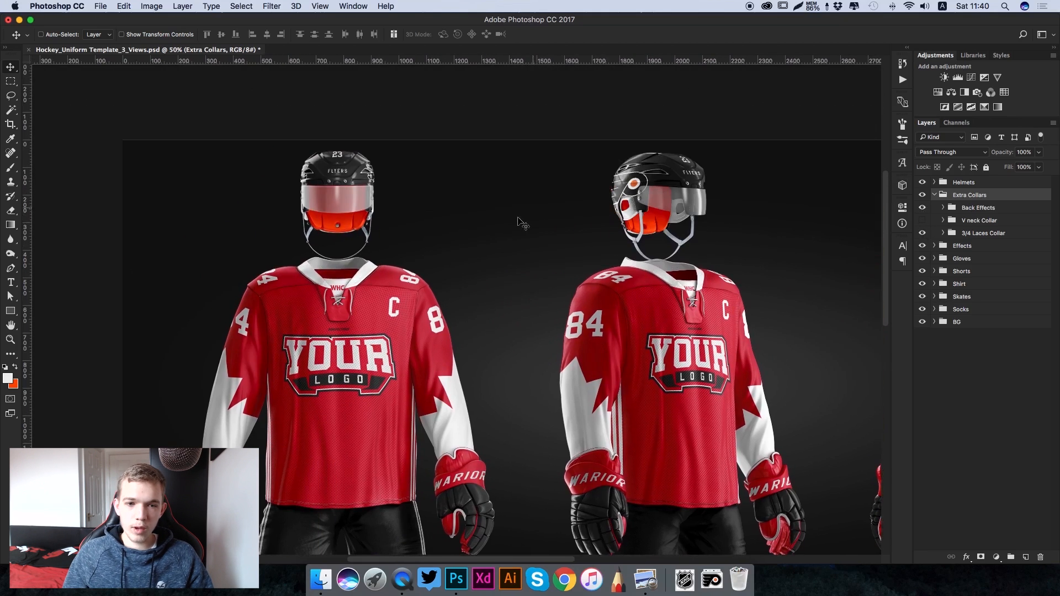
key("super+plus")
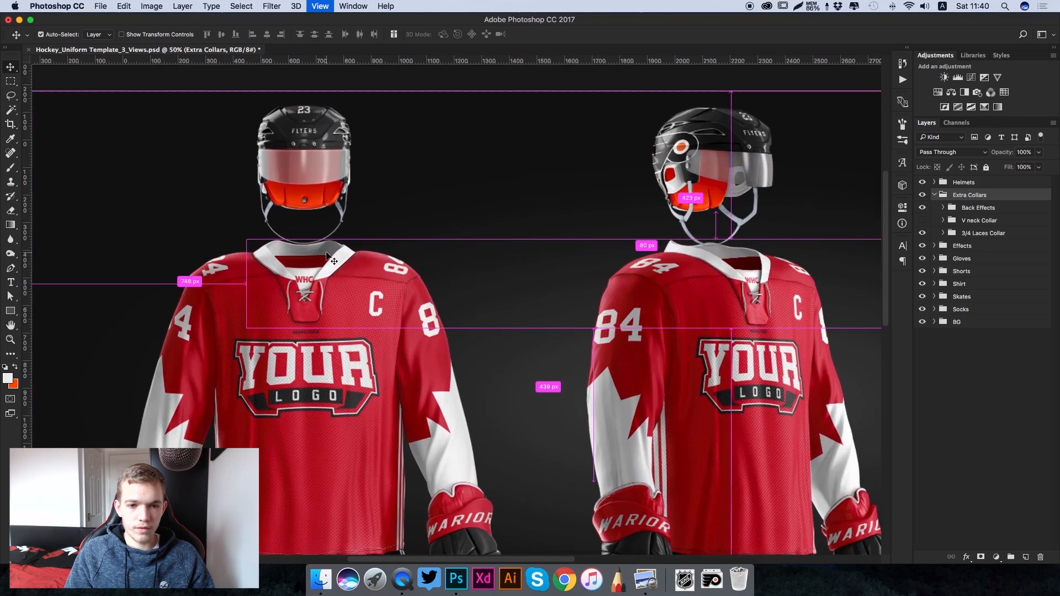
left_click(942, 233)
left_click(996, 234)
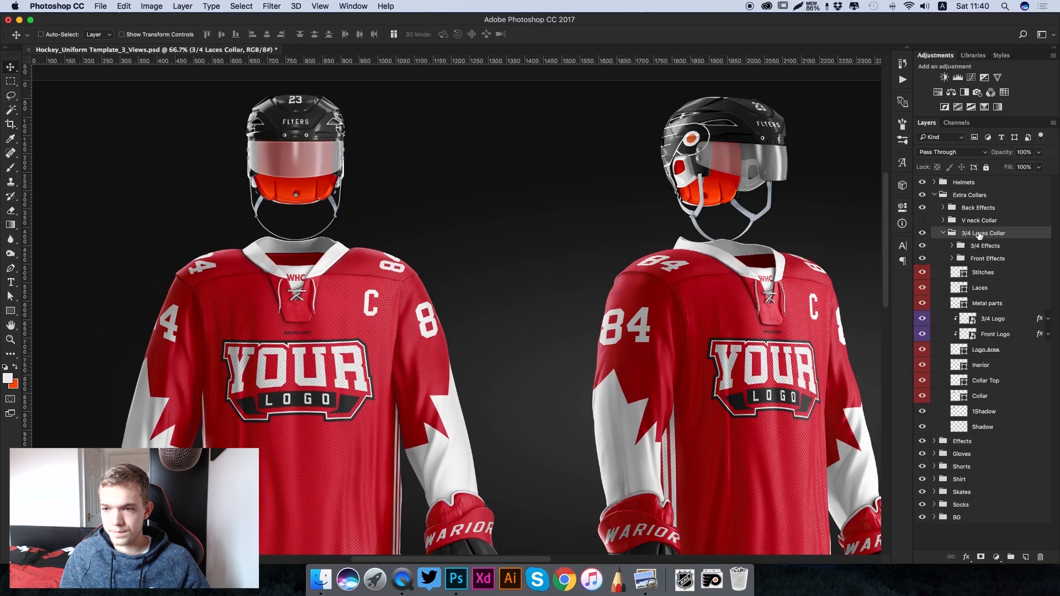
double_click(961, 382)
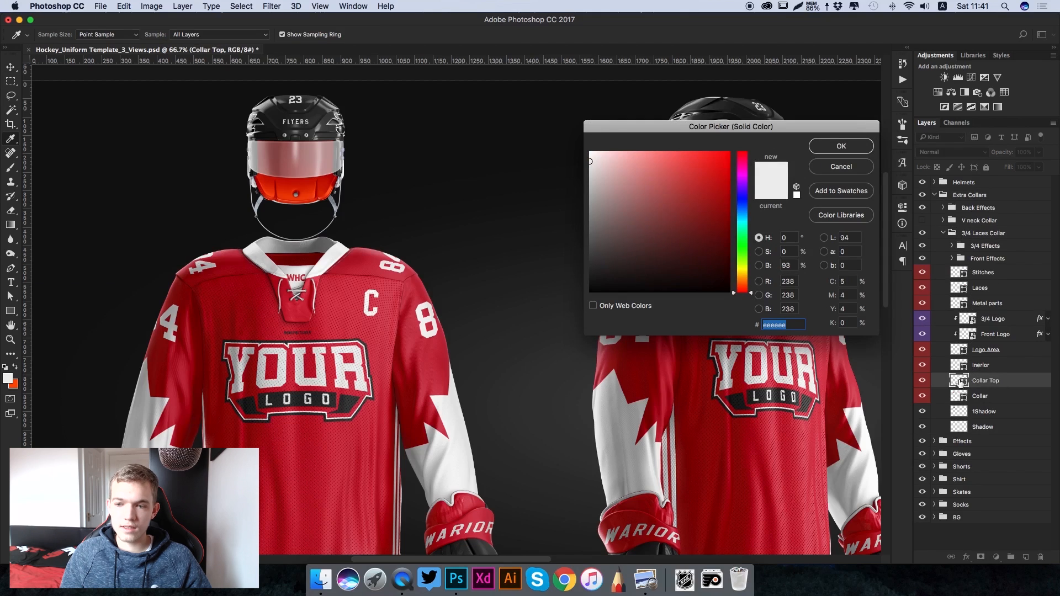
left_click(239, 289)
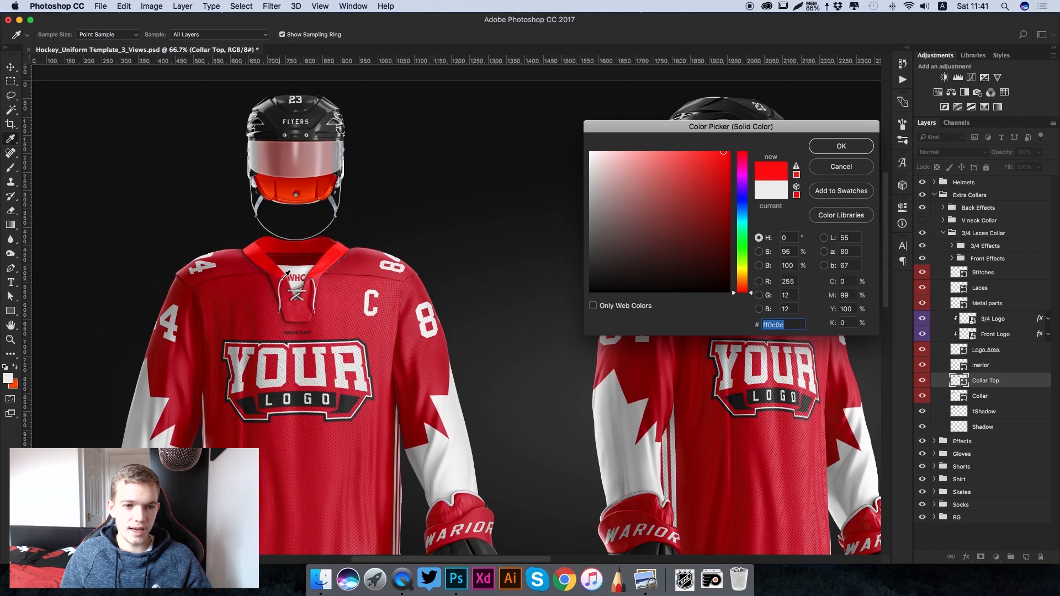
left_click(840, 167)
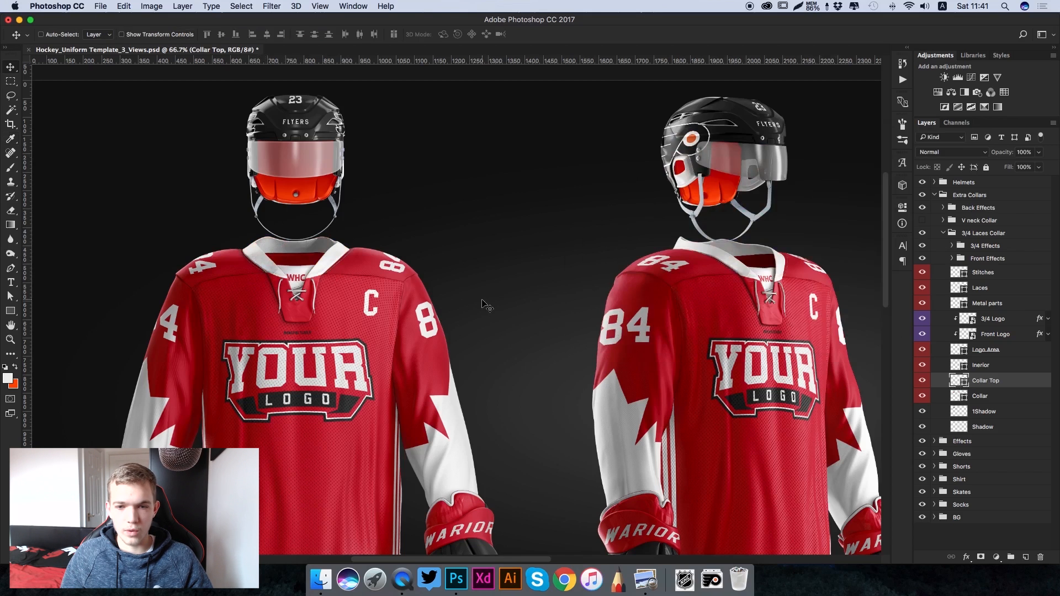
- Recolour the laced panel's Collar layer to orange ff4d00, sampled from the helmet's inner padding
left_click(922, 396)
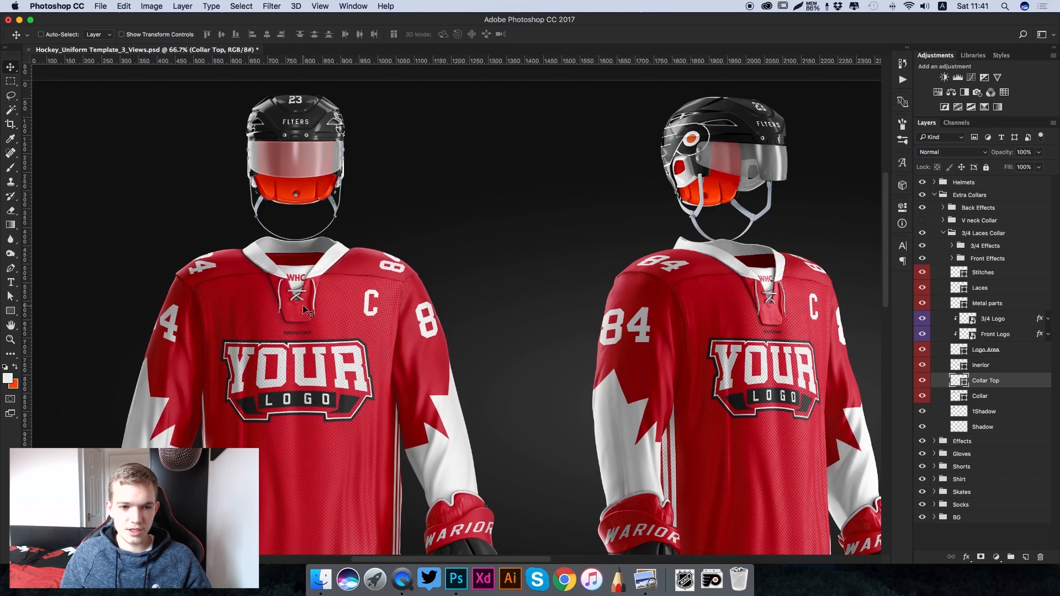
left_click(968, 397)
double_click(958, 396)
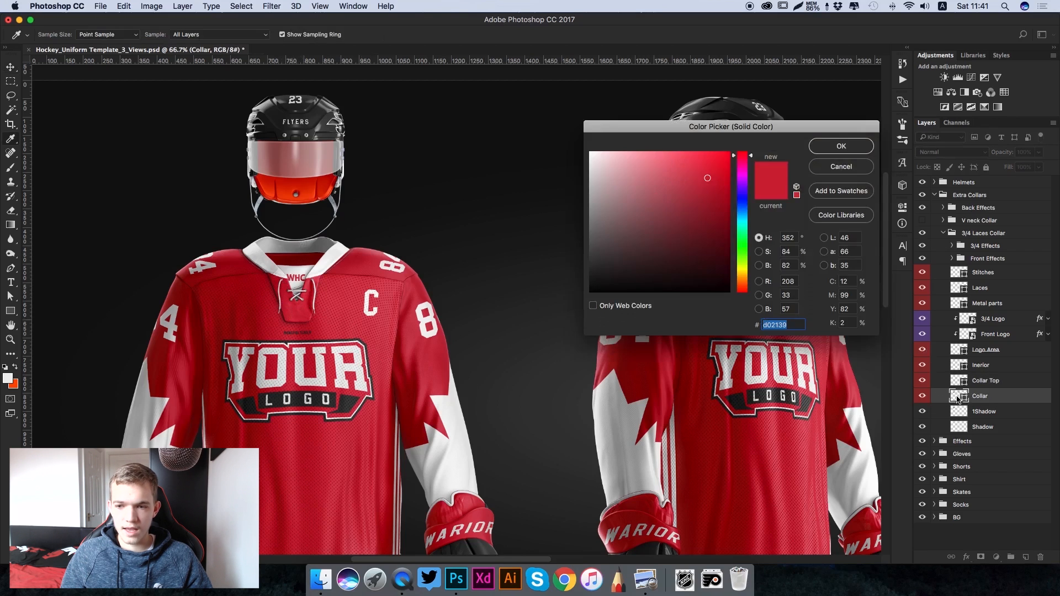
left_click(309, 194)
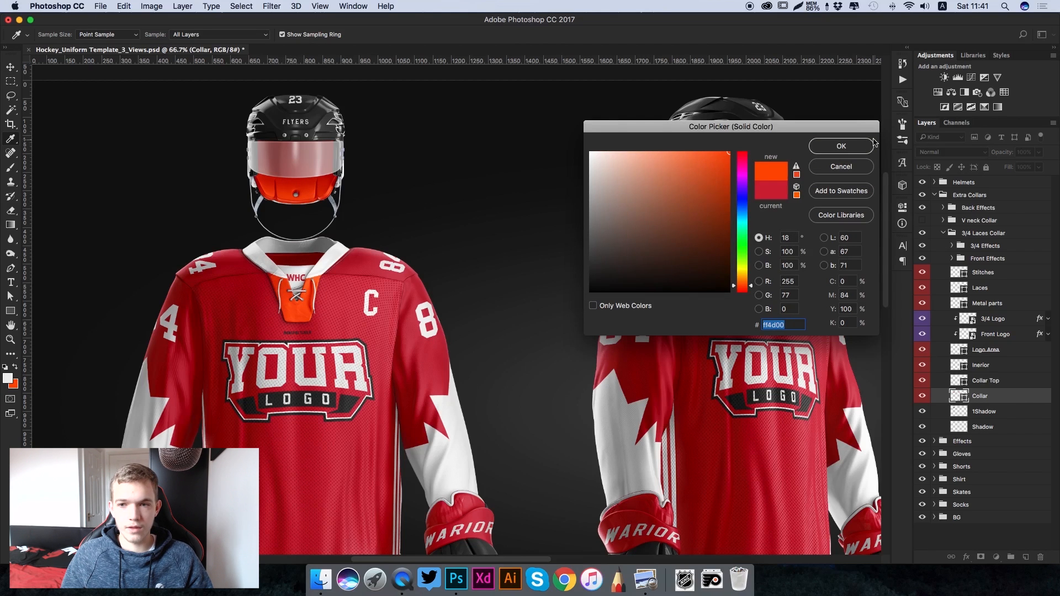
left_click(843, 148)
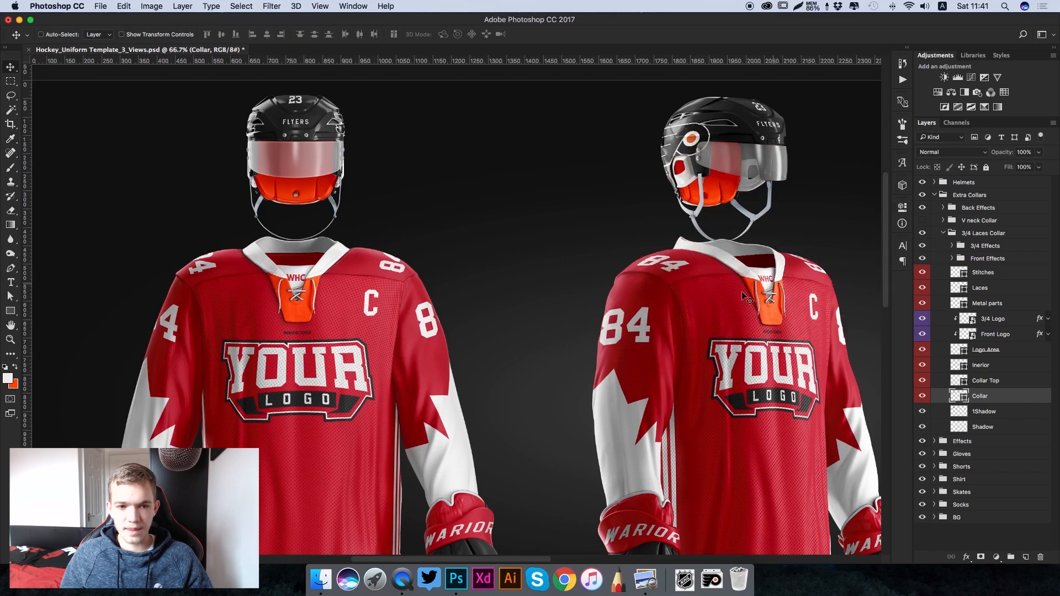
- Recolour the laces collar's Inerior layer to the orange background colour ff4d00
scroll(381, 301, "left", 5)
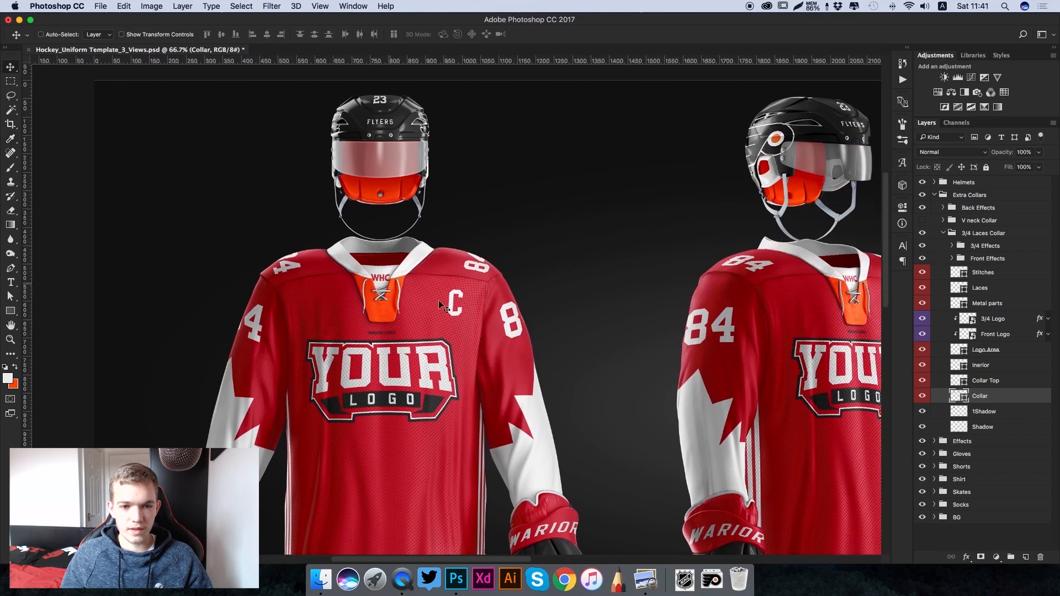
left_click(986, 368)
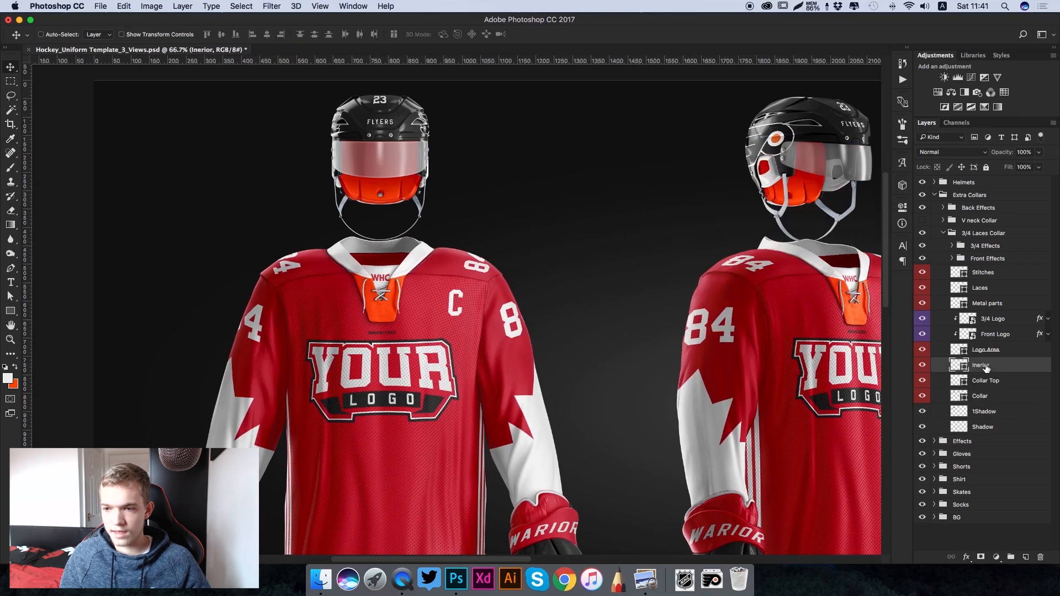
left_click(957, 351)
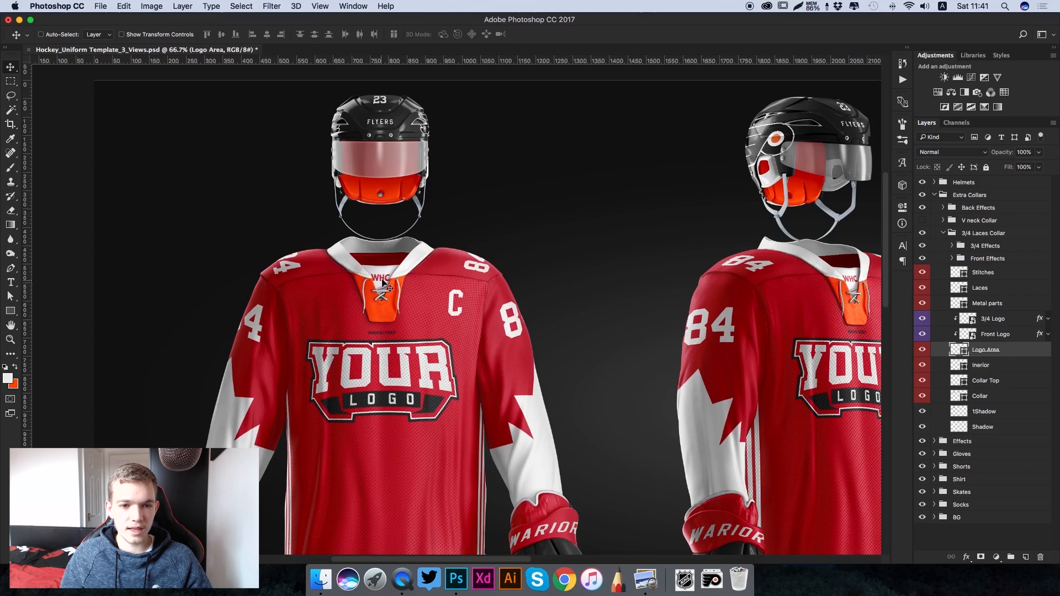
left_click(955, 366)
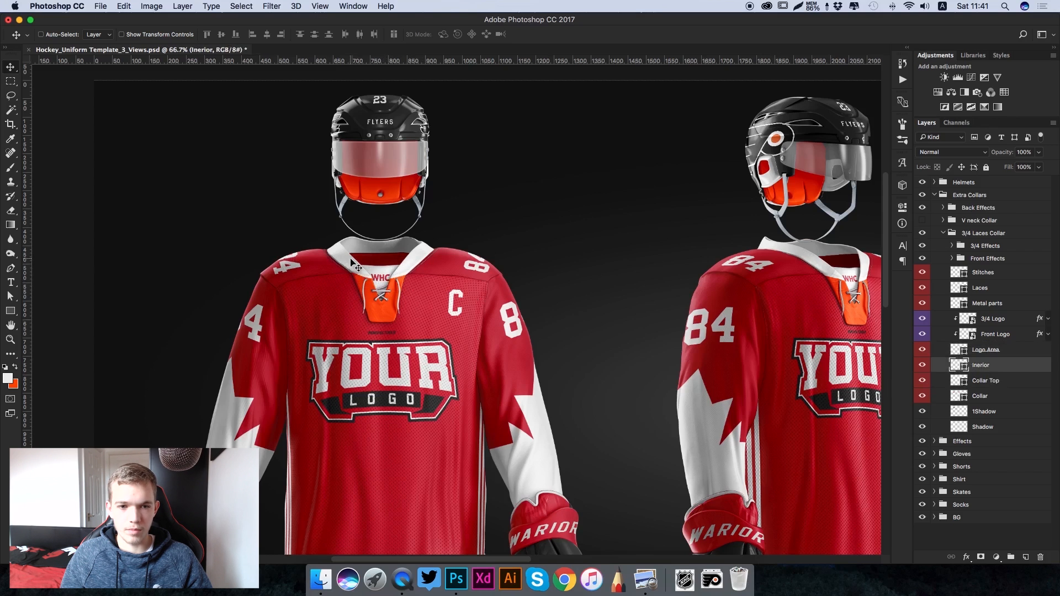
double_click(955, 366)
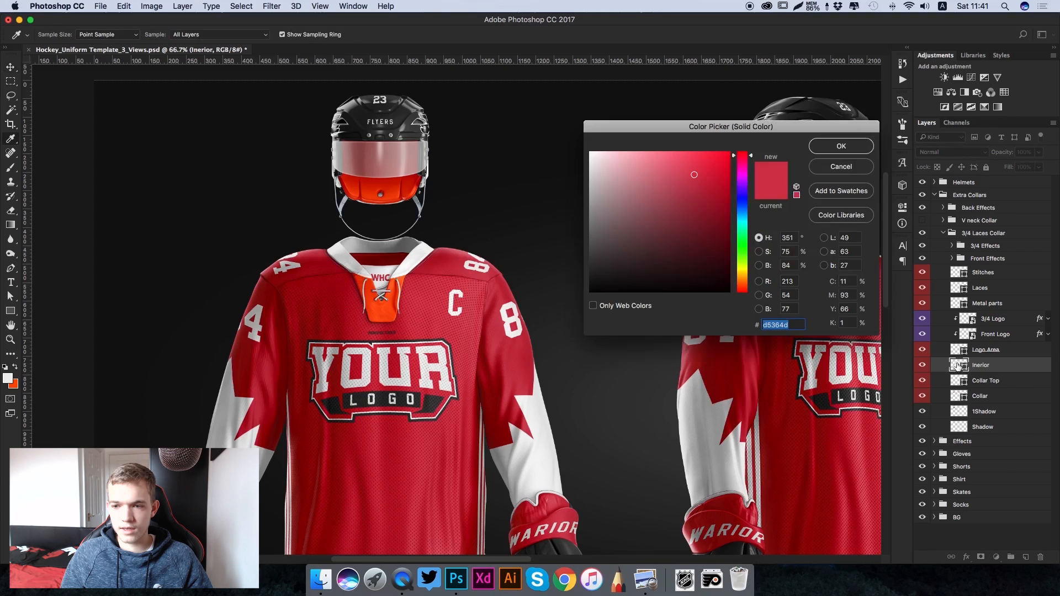
left_click(15, 385)
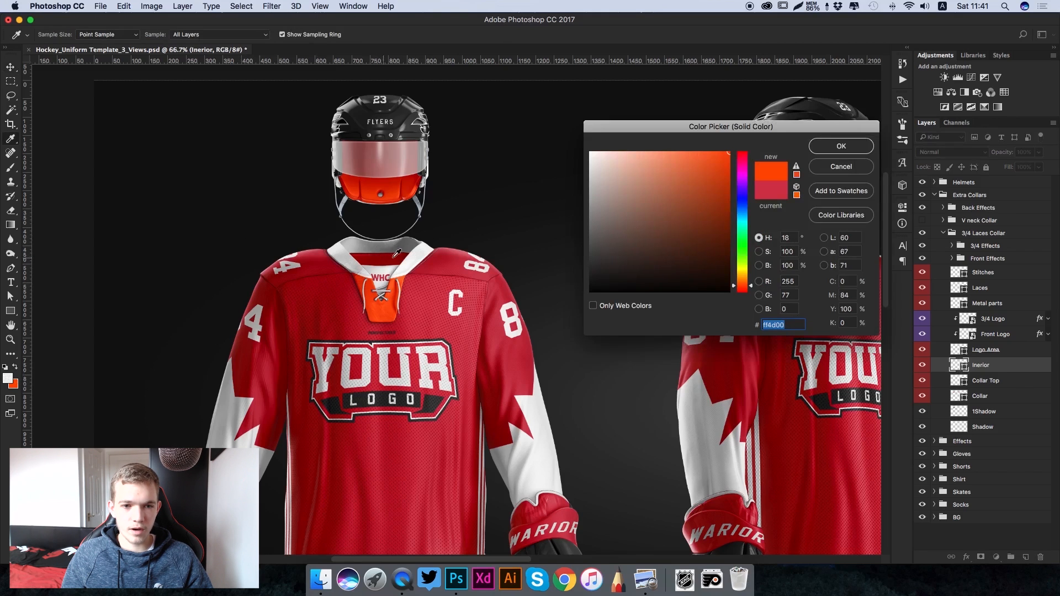
left_click(833, 146)
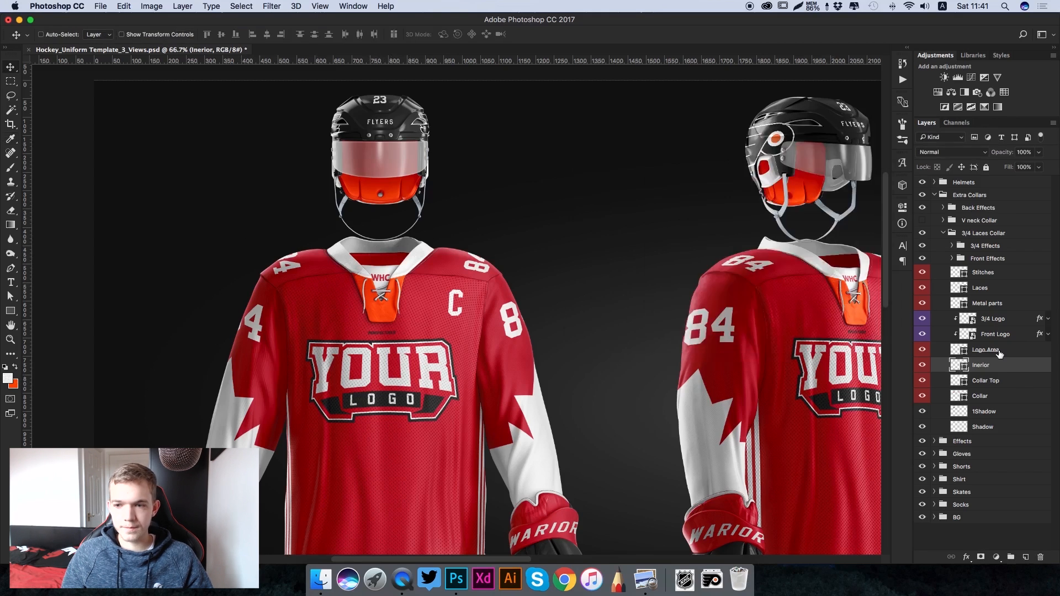
- Recolour the Logo Area layer behind the collar logo to orange ff4d00
double_click(959, 350)
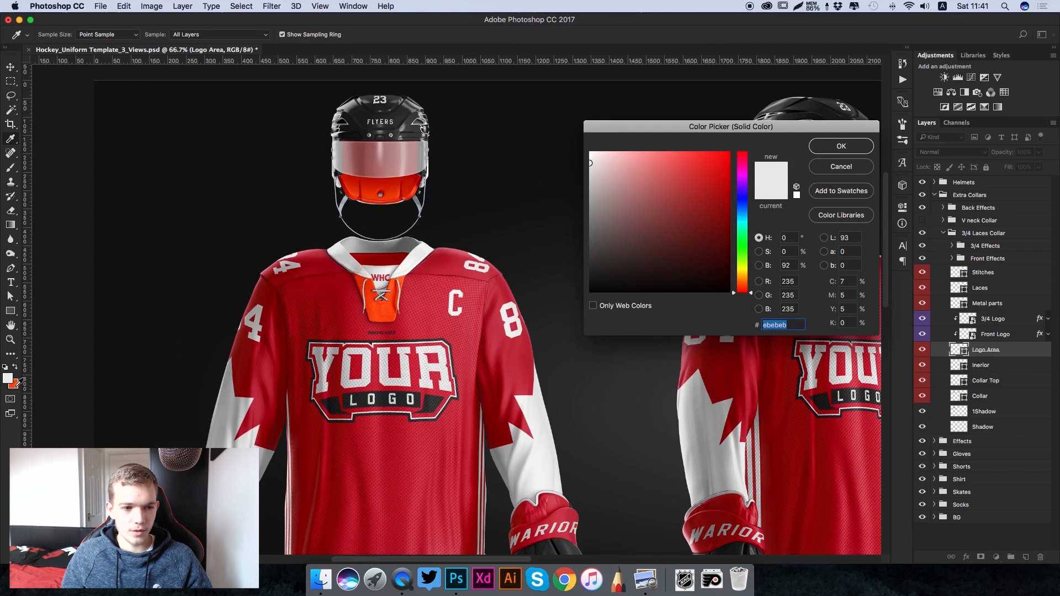
left_click(15, 385)
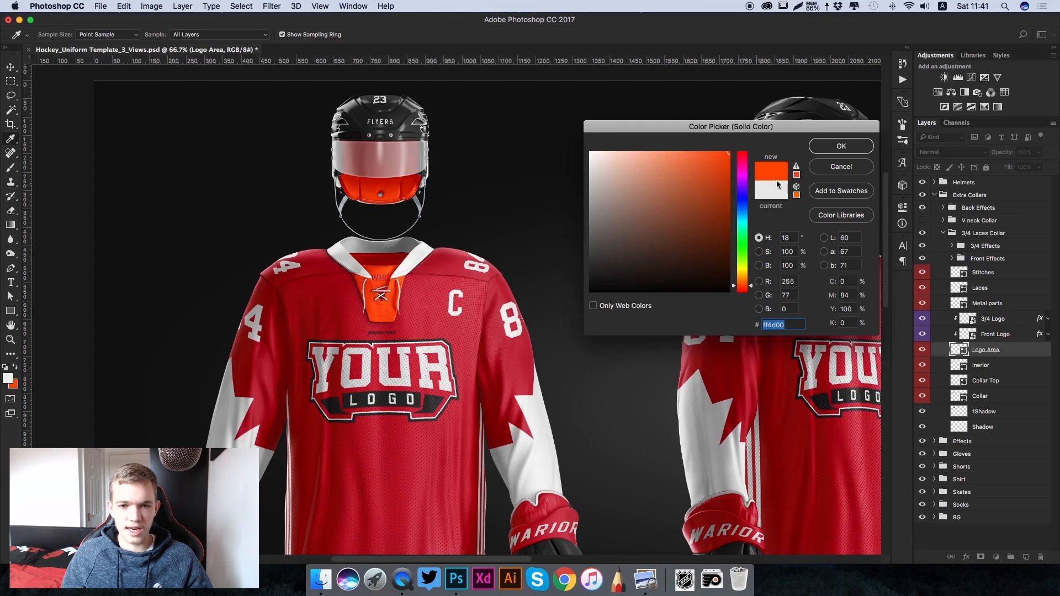
left_click(841, 146)
key("v")
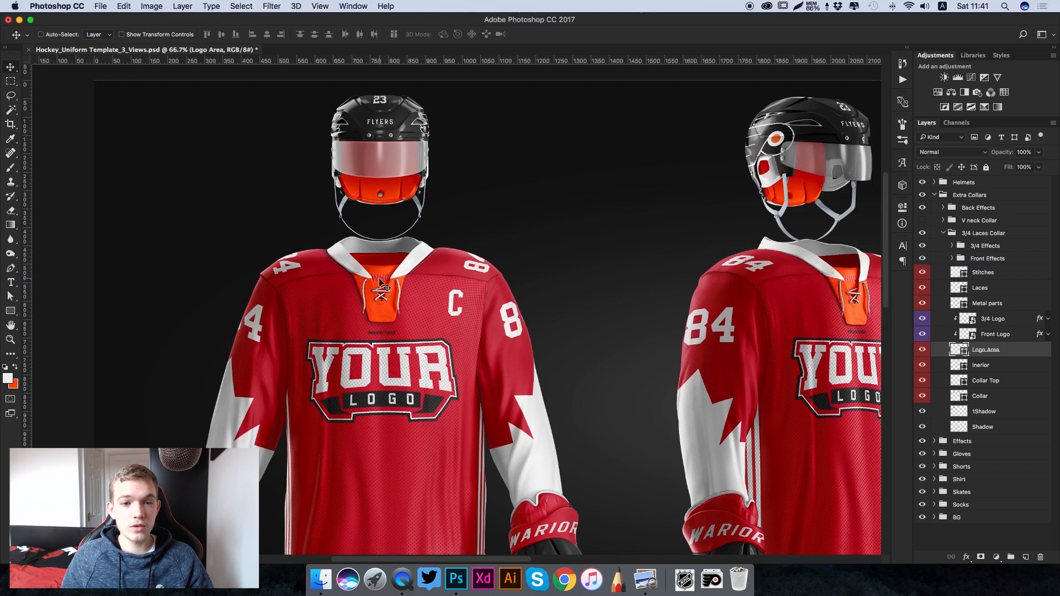
- Open the laces collar's Front Logo smart object, hide the WHC text and show the Vector Smart Object placeholder logo
left_click(967, 337)
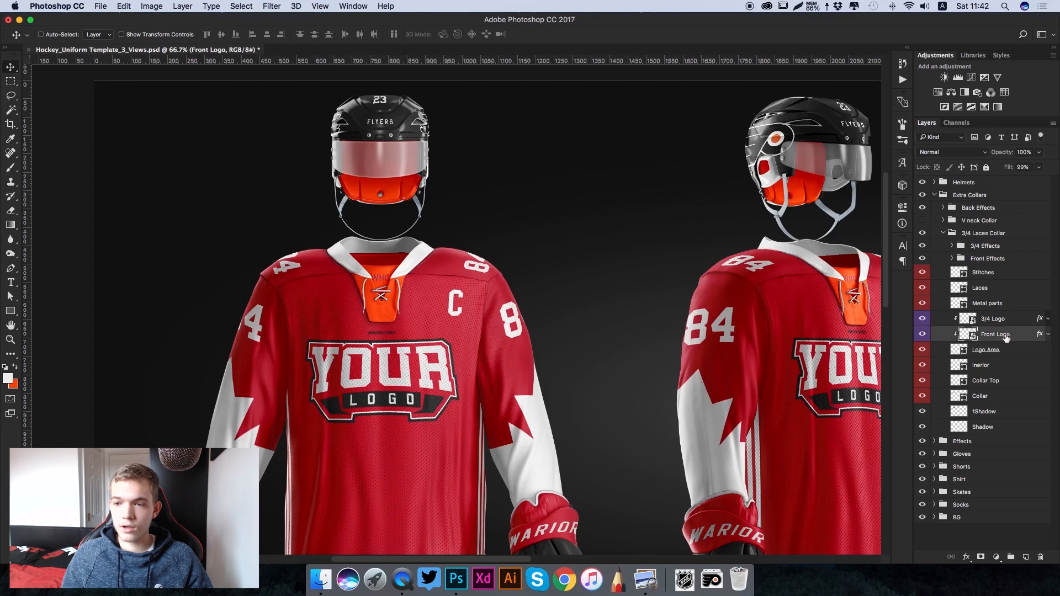
double_click(966, 335)
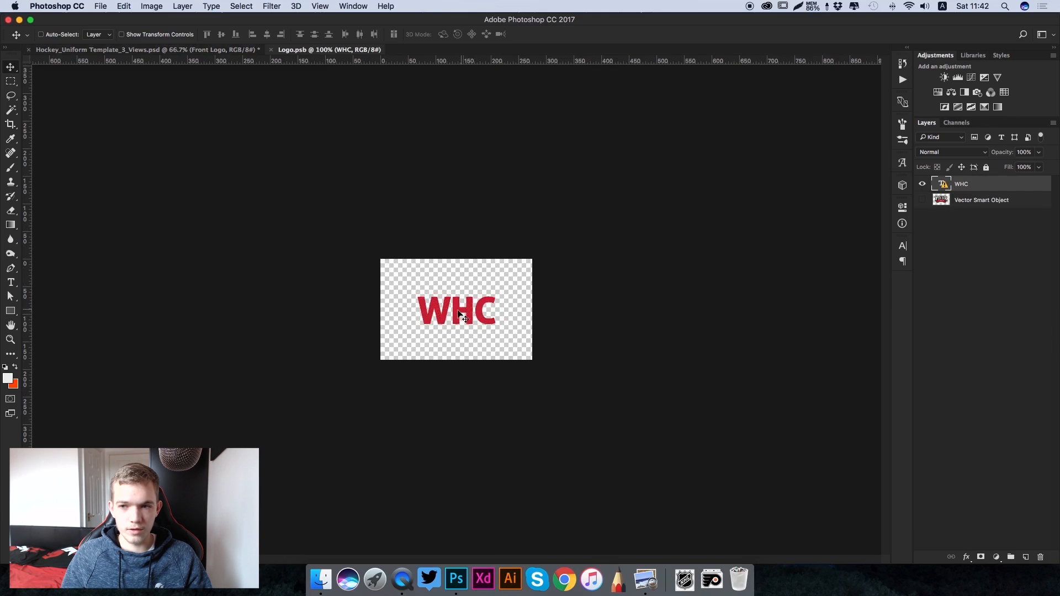
left_click(921, 184)
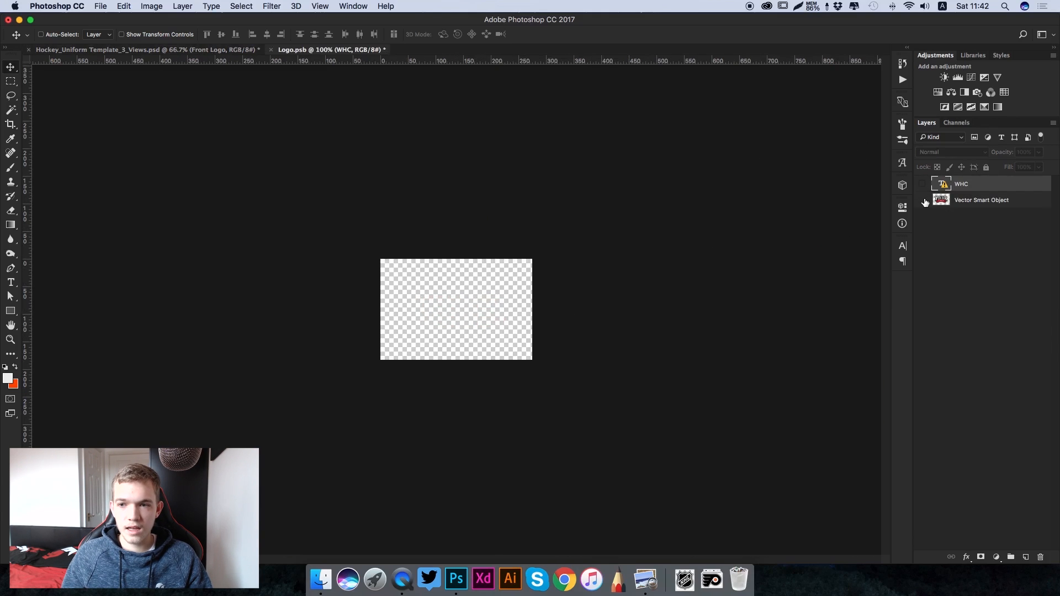
left_click(922, 200)
left_click(954, 204)
- Place 05_NHL_Shield.svg.png over the placeholder logo, scaled to about 11.6% so it matches the placeholder's height
left_click(682, 592)
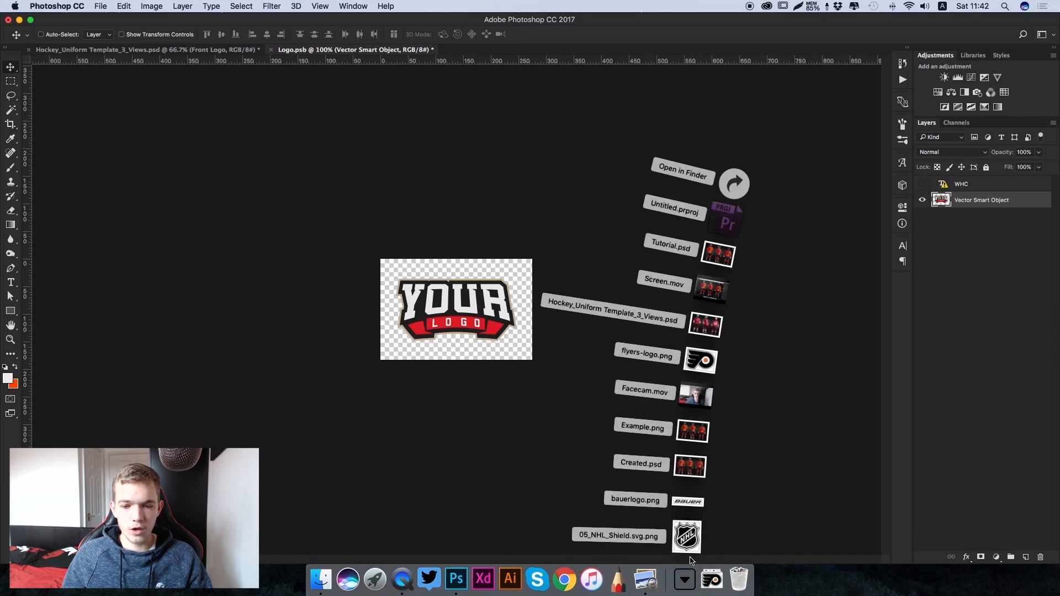
left_click_drag(691, 537, 470, 326)
left_click_drag(502, 258, 480, 274)
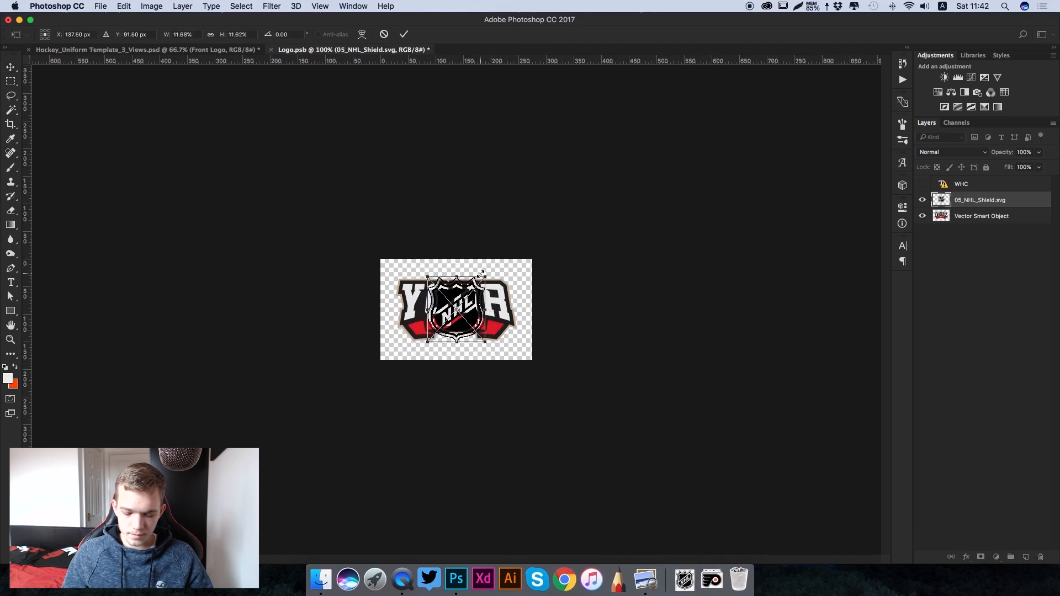
key("Return")
- Hide the Vector Smart Object placeholder beneath the NHL shield, then save and close Logo.psb
left_click(922, 216)
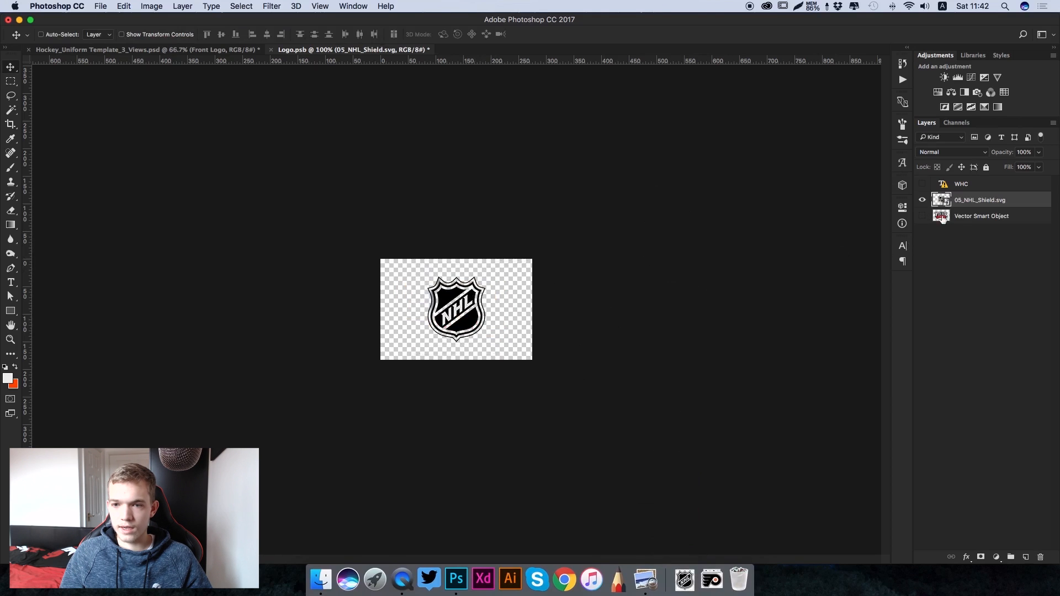
left_click(971, 216)
left_click(922, 217)
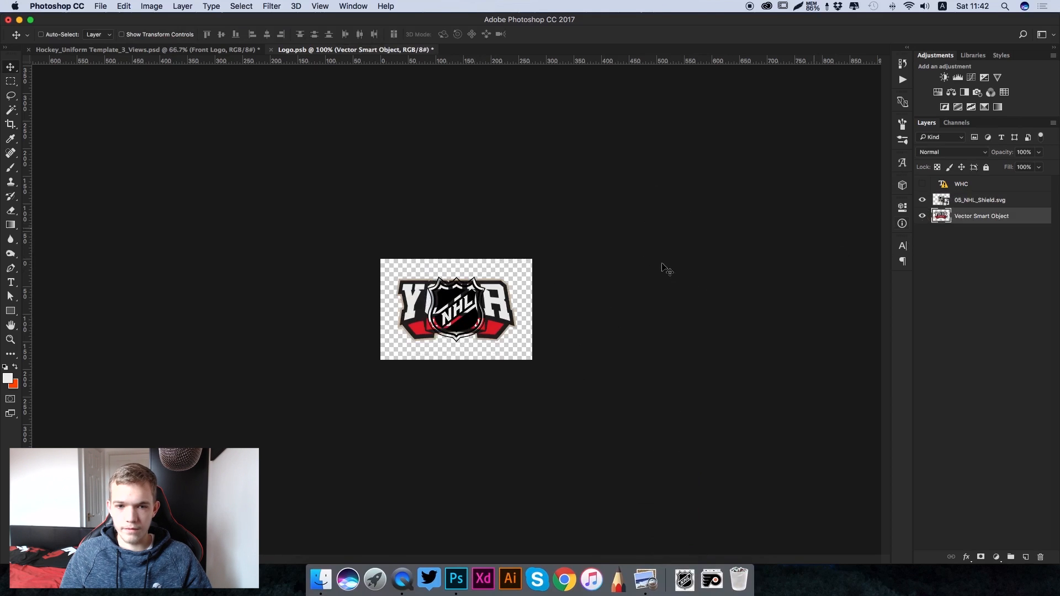
left_click(923, 217)
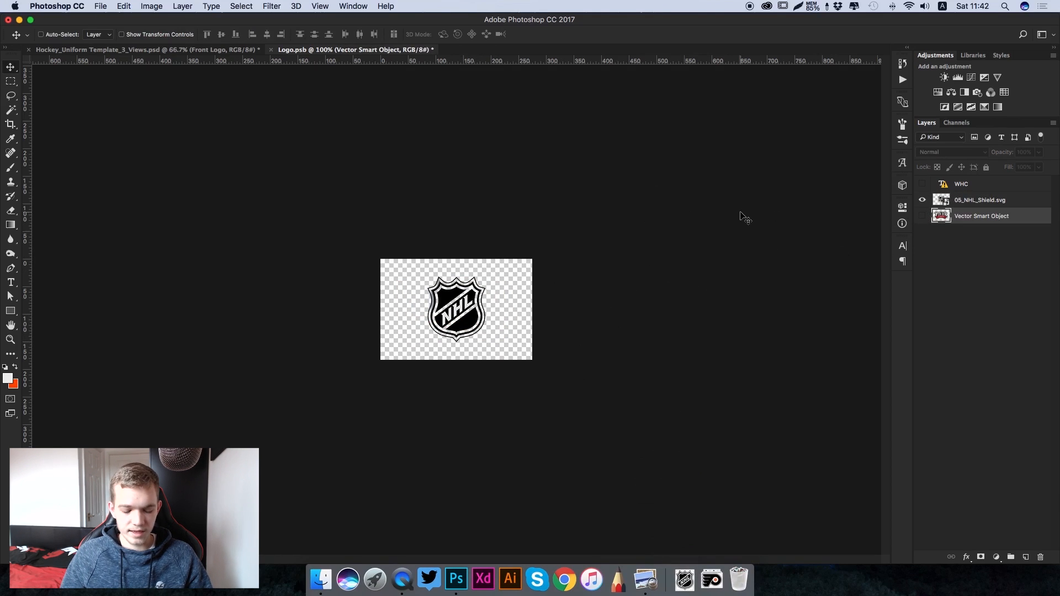
key("super+s")
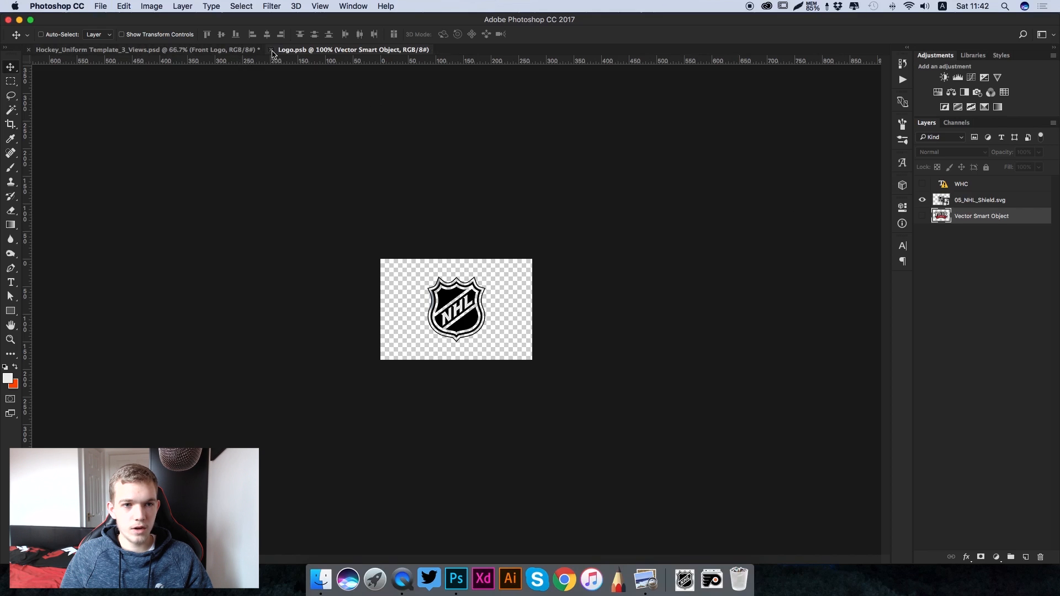
key("super+w")
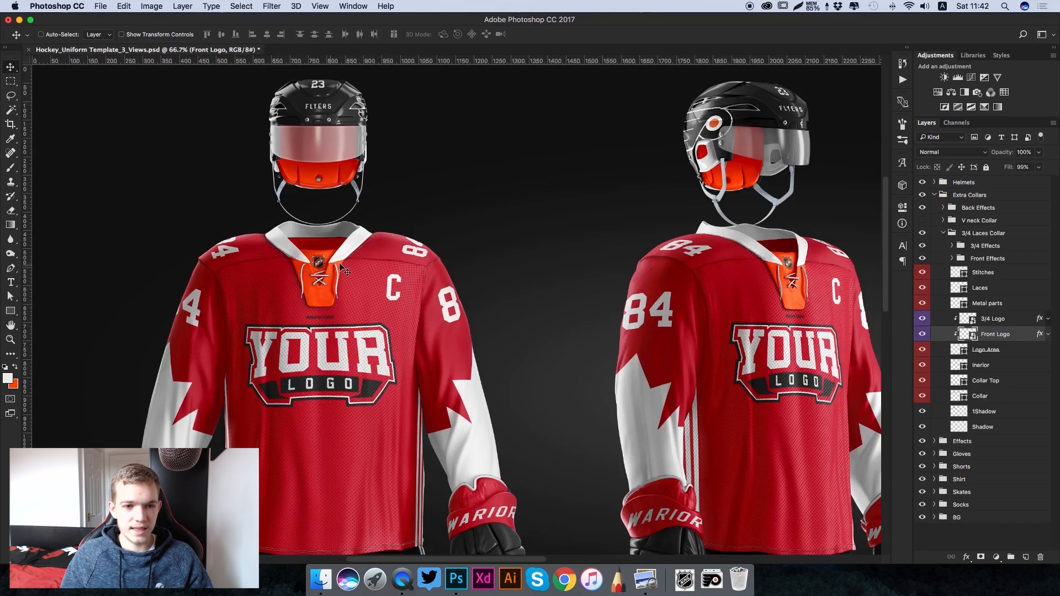
- Collapse the 3/4 Laces Collar and Extra Collars groups and expand the Shirt group's Shoulders subgroup
key("super+minus")
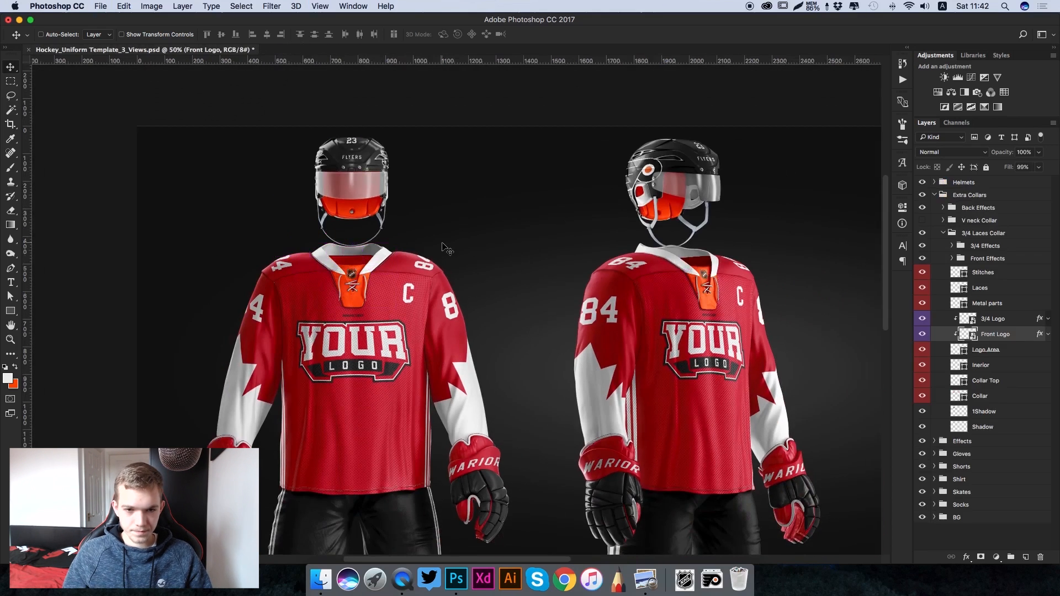
scroll(444, 247, "left", 2)
key("super+minus")
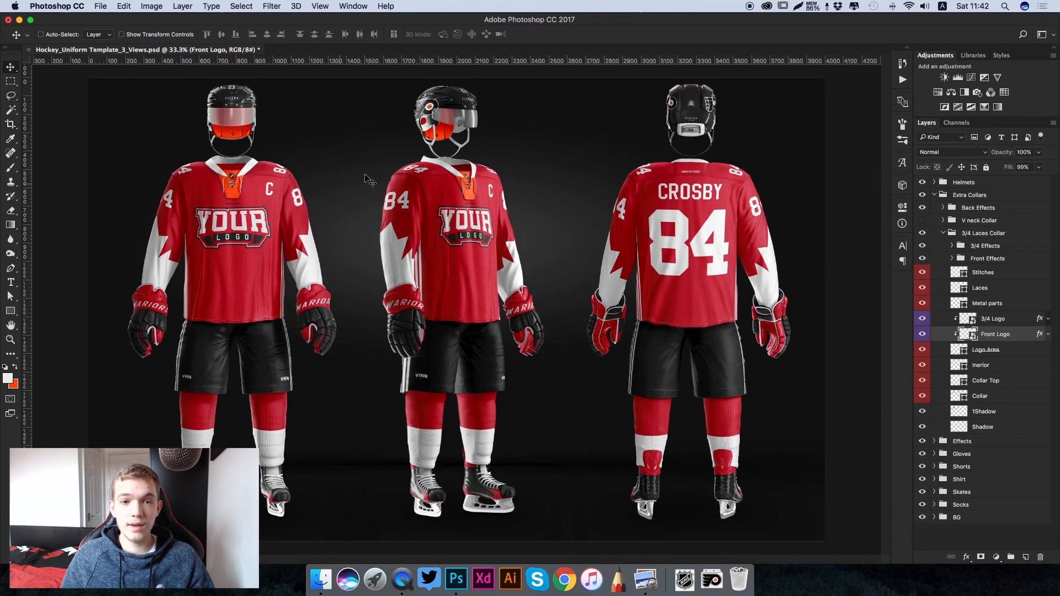
left_click(944, 234)
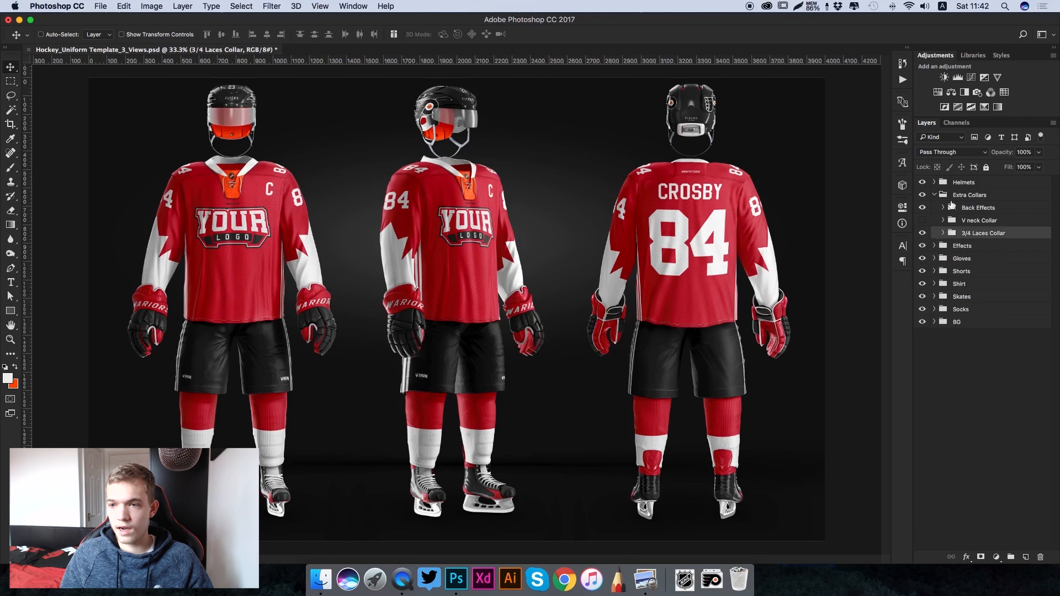
left_click(934, 195)
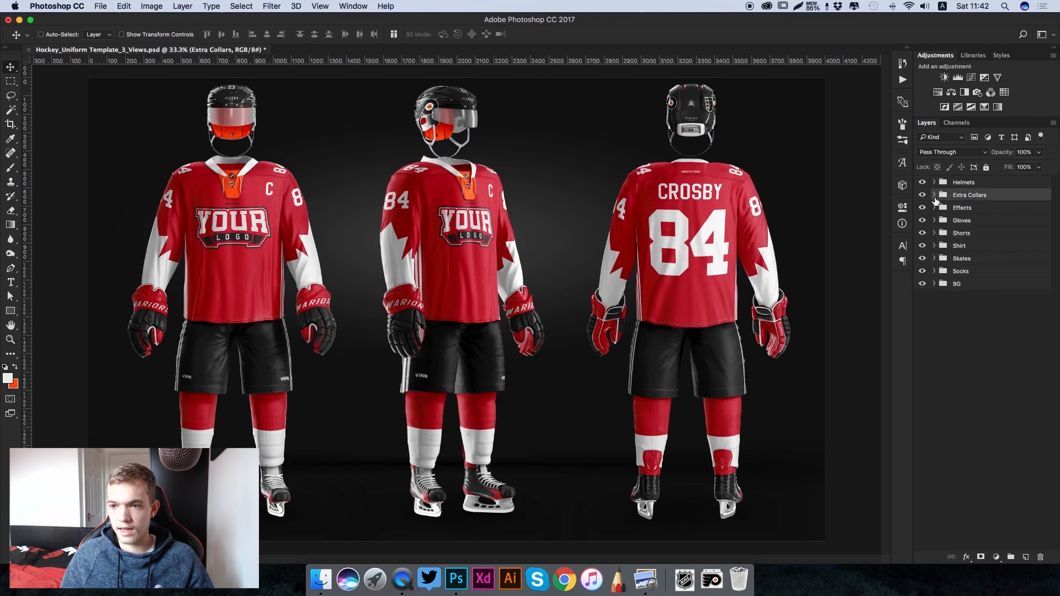
left_click(934, 246)
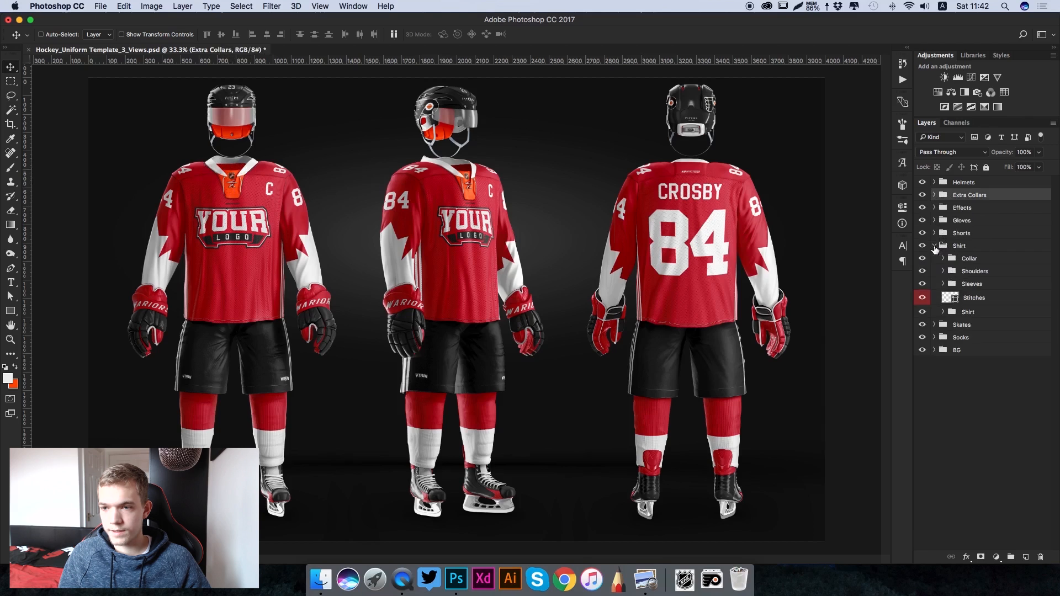
left_click(946, 272)
left_click(943, 272)
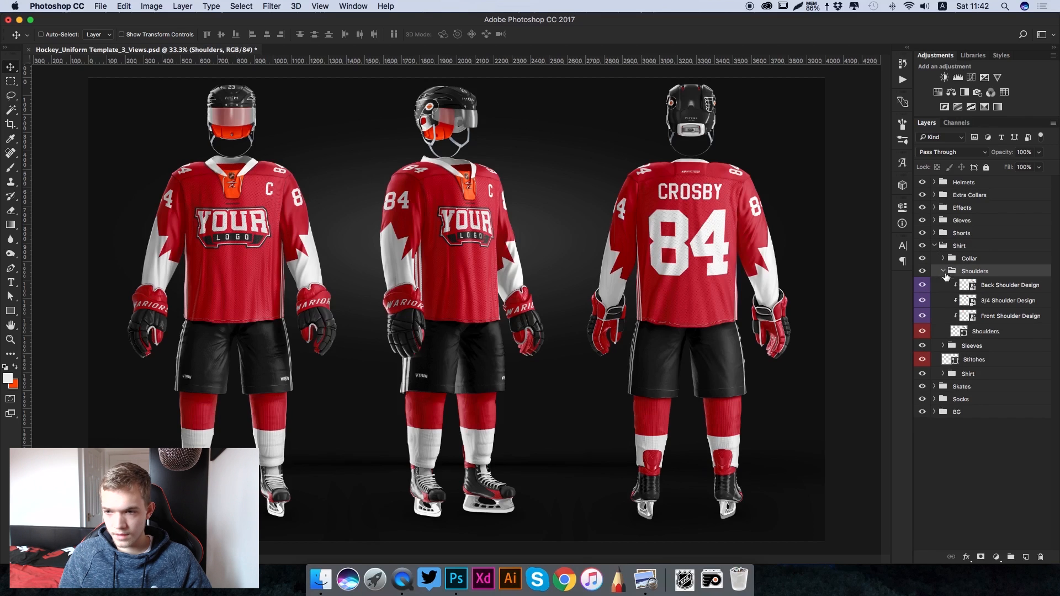
- Open the Back Shoulder Design smart object and recolour its Change Color layer to near-black 151515
left_click(968, 286)
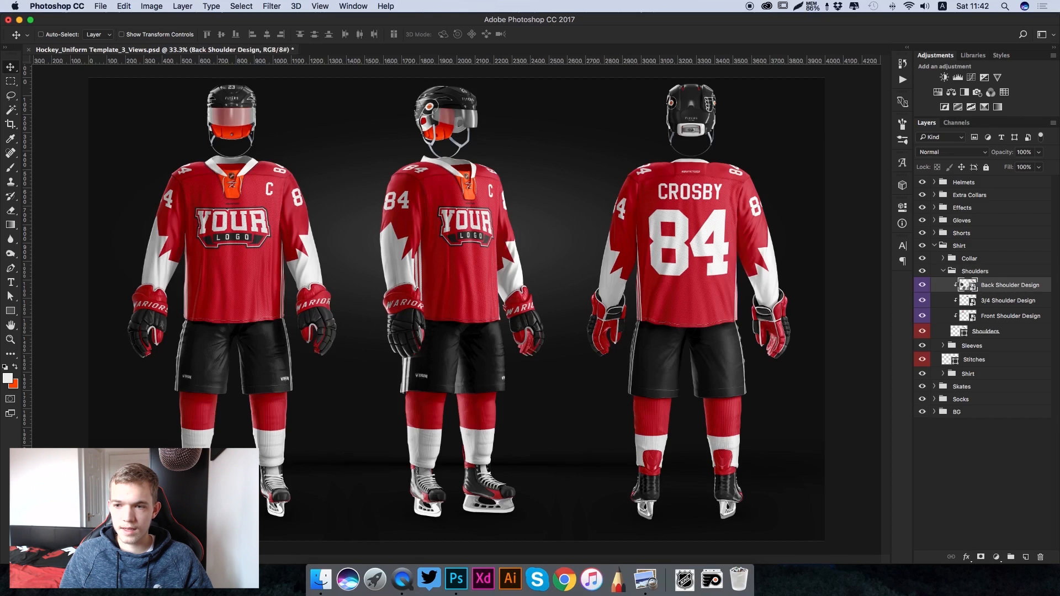
double_click(964, 285)
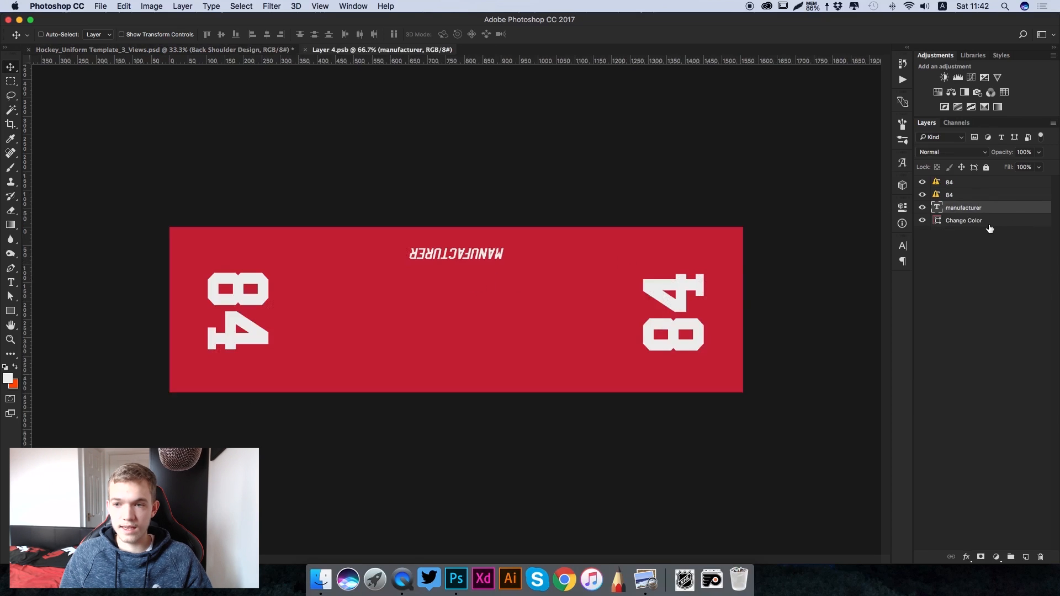
left_click(940, 222)
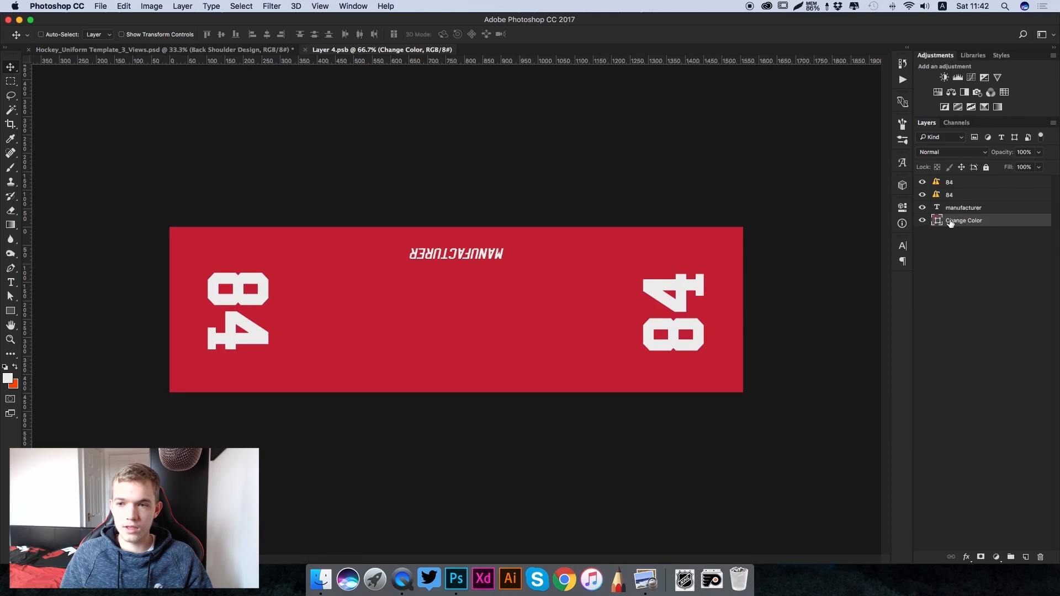
double_click(937, 221)
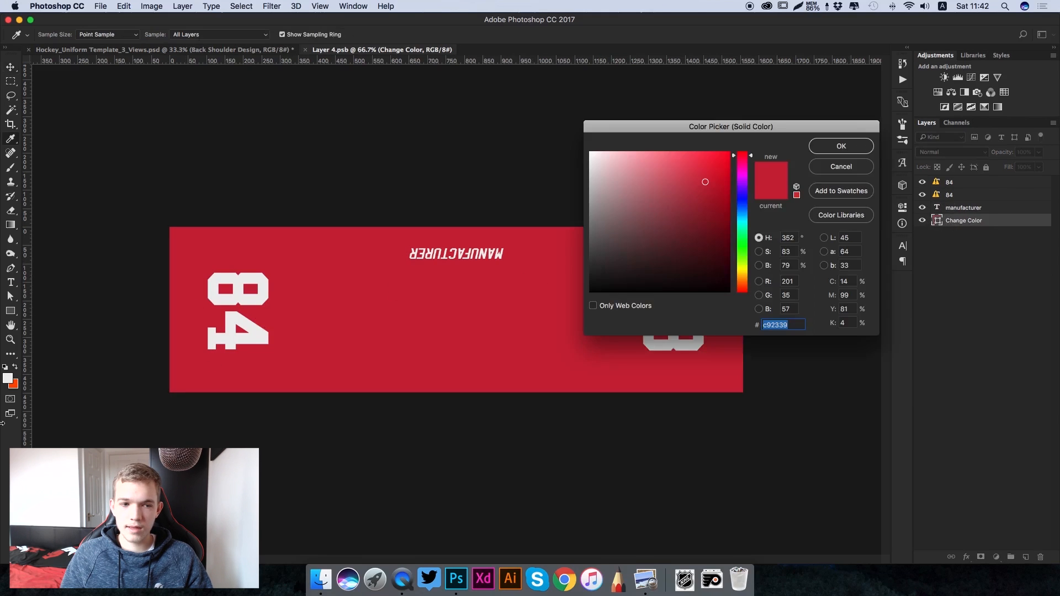
left_click(16, 383)
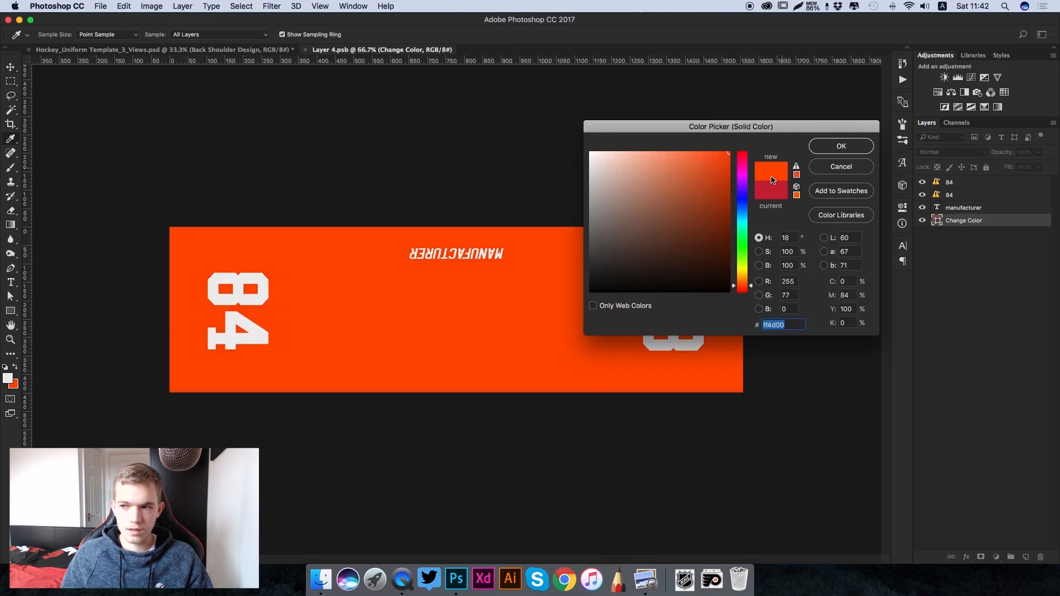
mouse_move(652, 255)
left_mouse_down()
mouse_move(539, 291)
mouse_move(539, 278)
left_mouse_up()
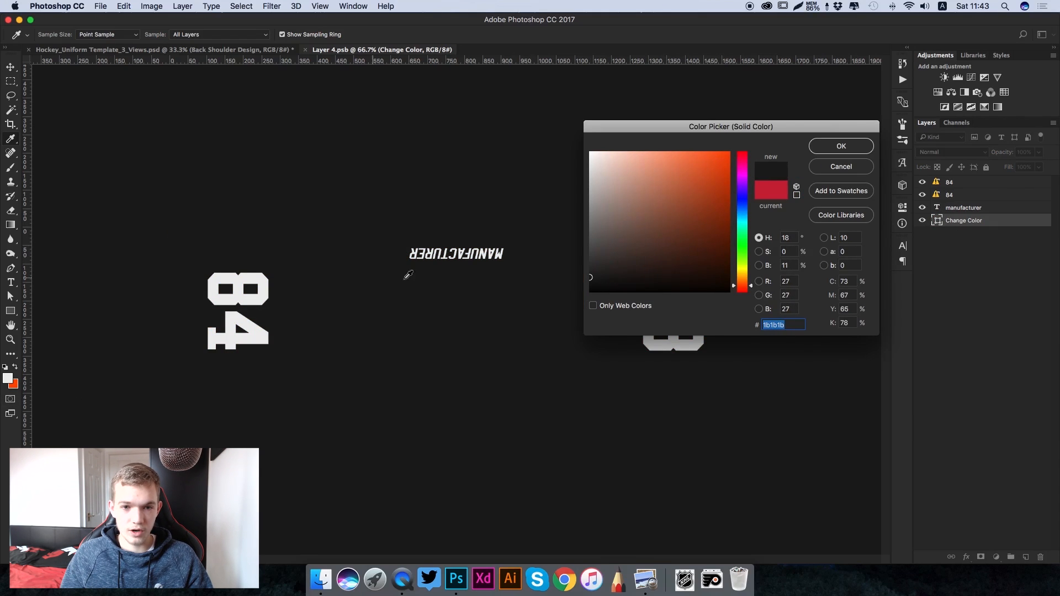
left_click(589, 280)
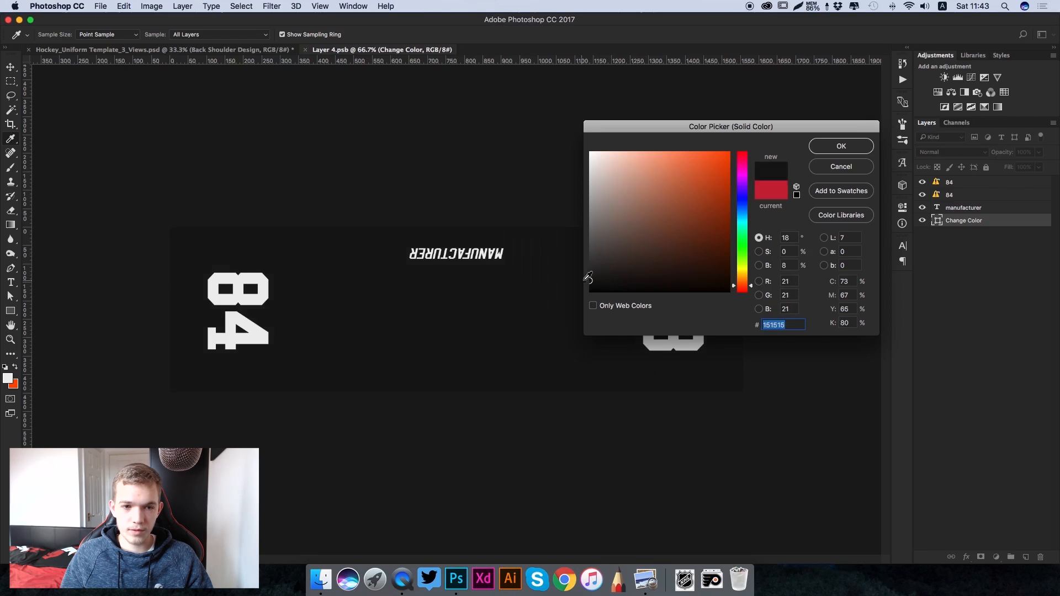
left_click(821, 148)
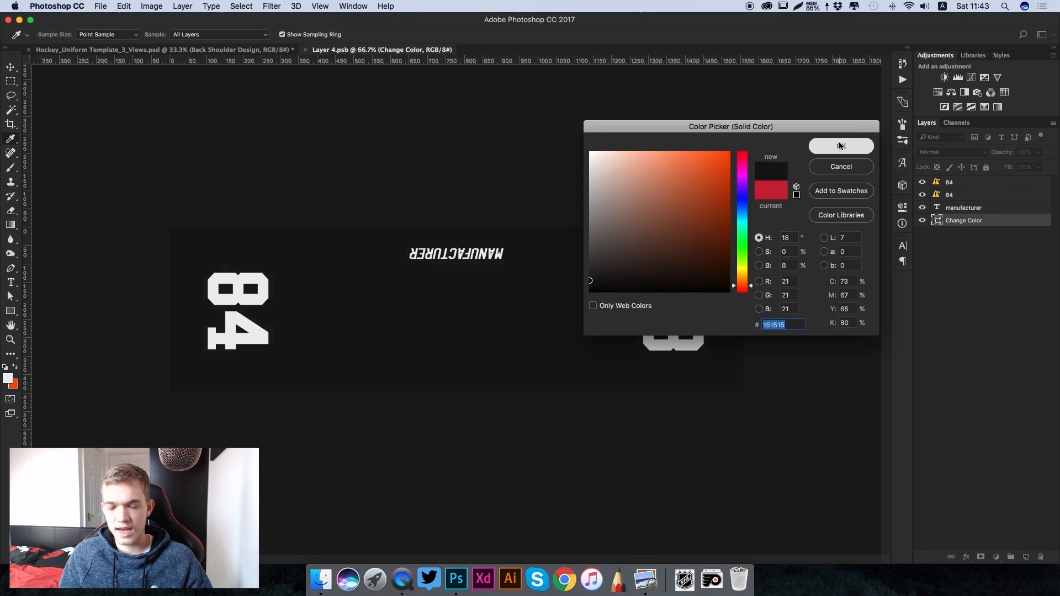
- Change the right-hand shoulder number to 28 in the NHL Chicago font, accepting the missing-font substitution
key("t")
left_click(703, 308)
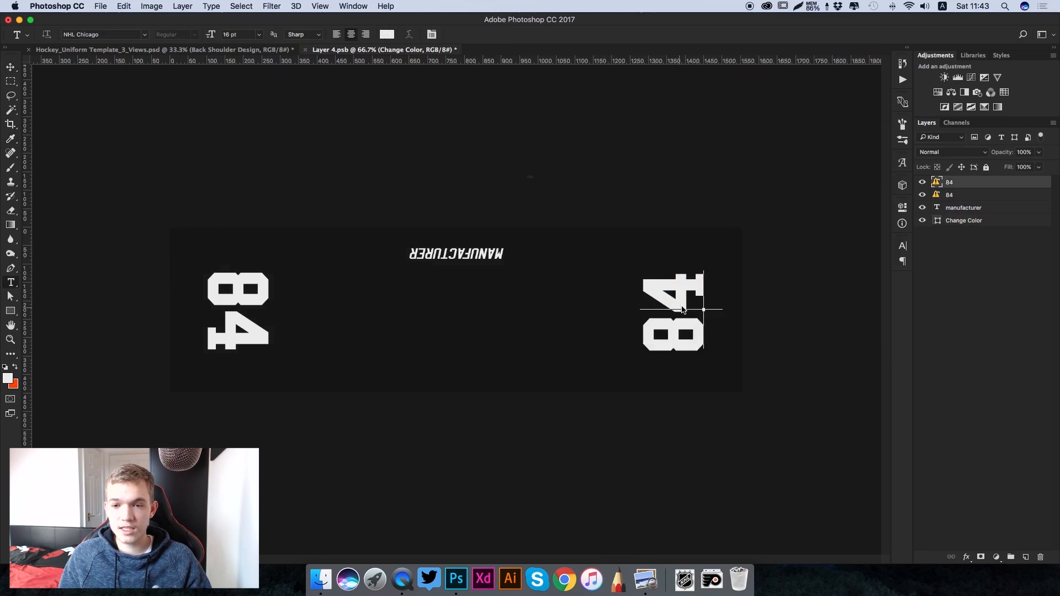
left_click(611, 213)
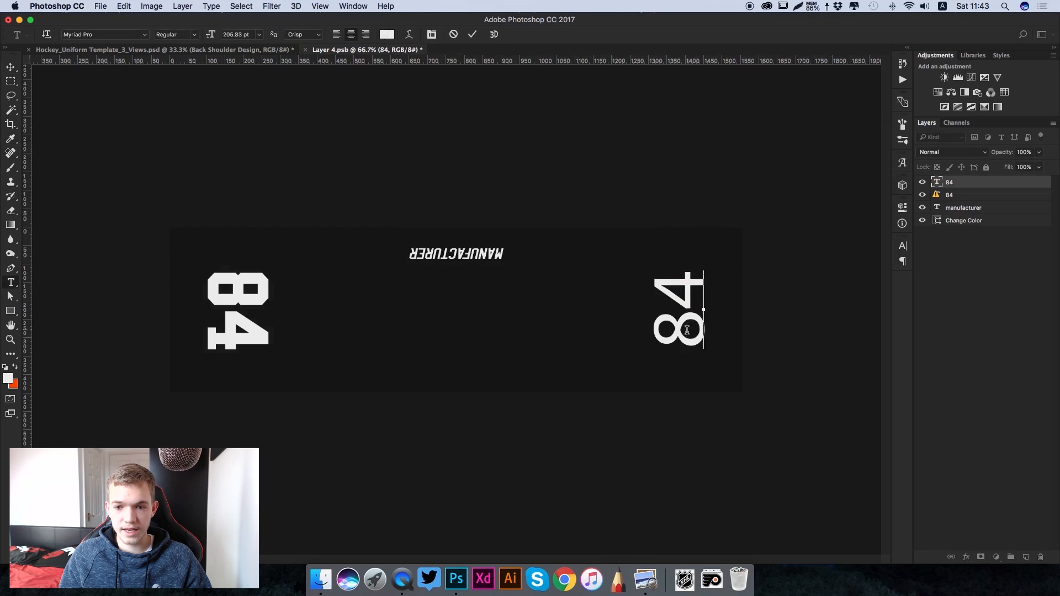
key("super+a")
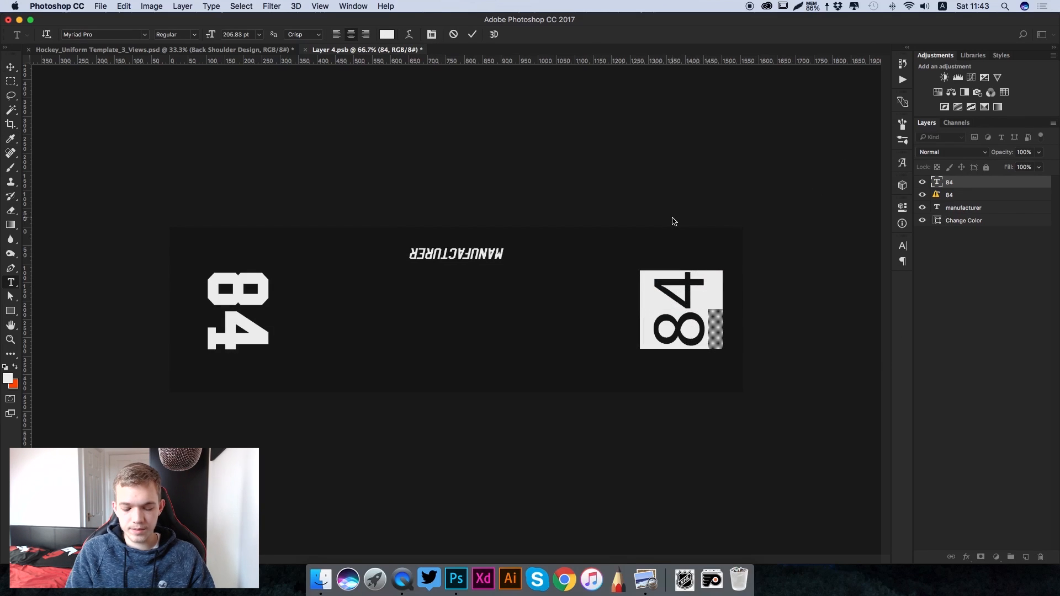
type("28")
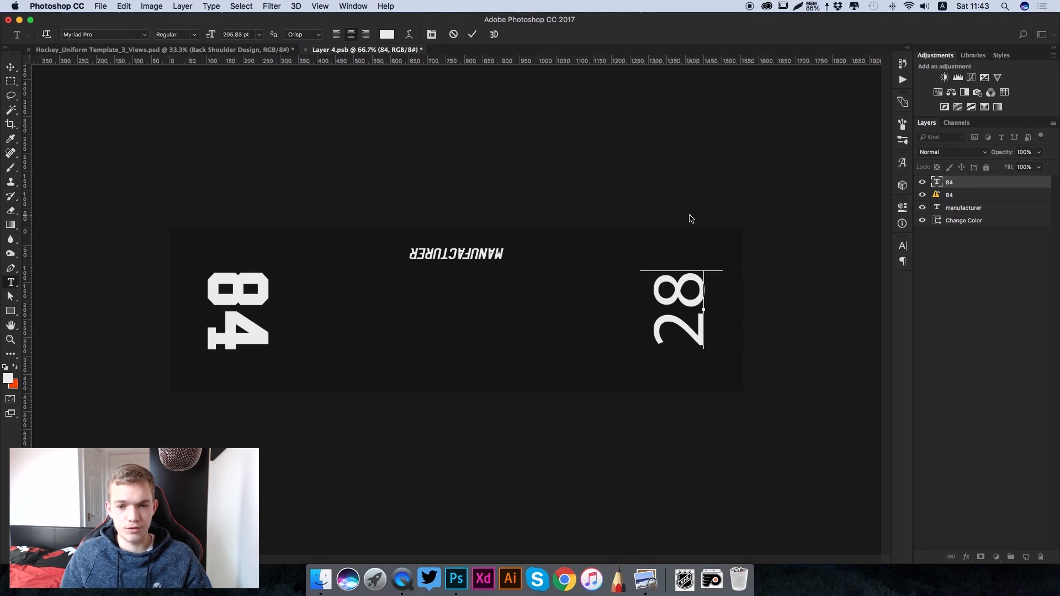
key("super+a")
left_click(110, 35)
type("nhl")
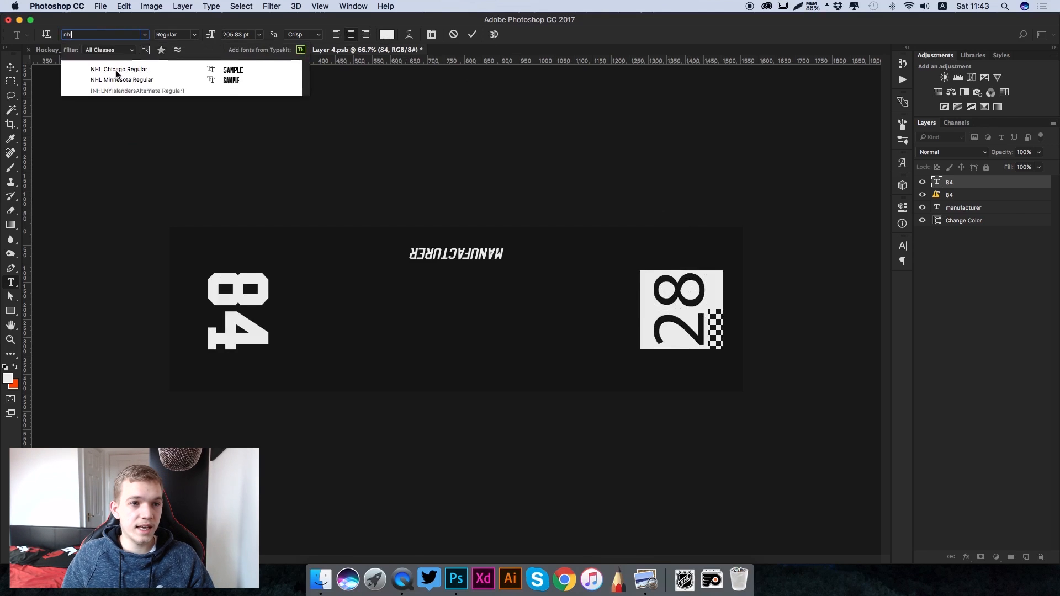
left_click(118, 70)
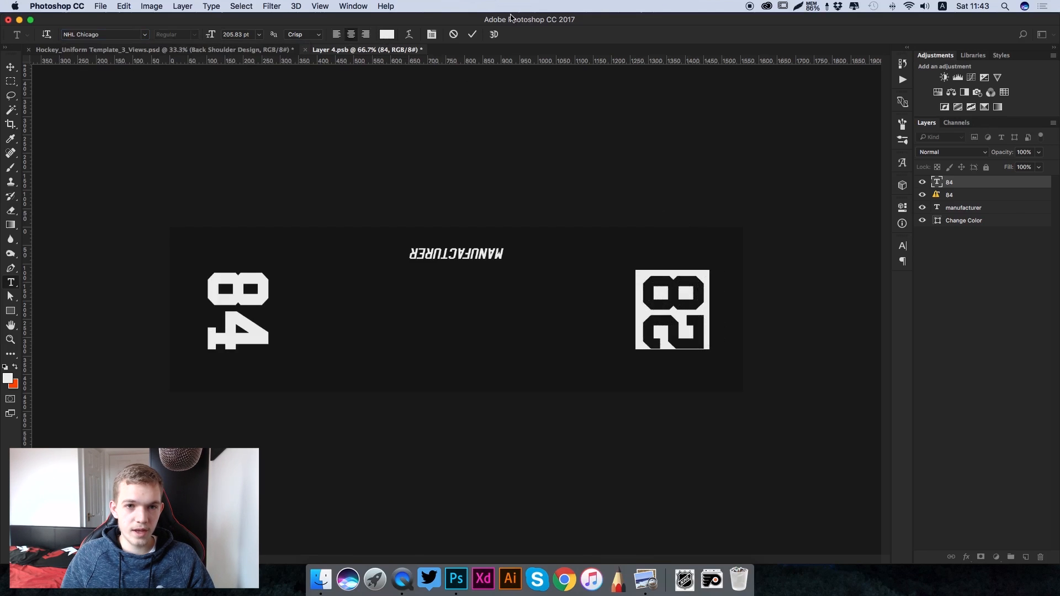
left_click(471, 35)
- Change the left-hand shoulder number from 84 to 28 in NHL Chicago, accepting the missing-font substitution
left_click(208, 313)
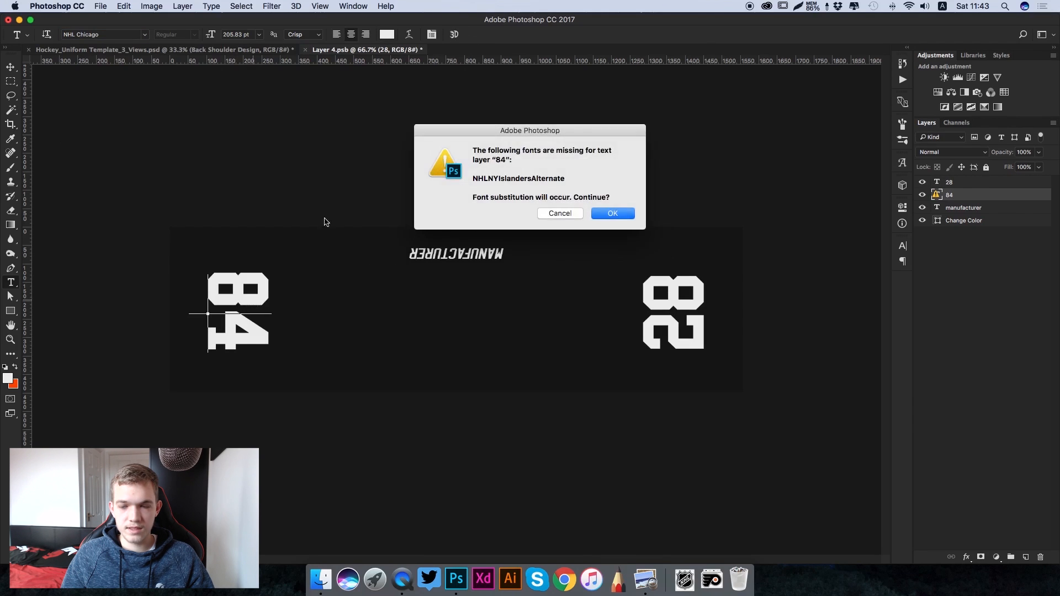
left_click(613, 213)
key("ctrl+a")
left_click(105, 34)
type("nh")
key("Return")
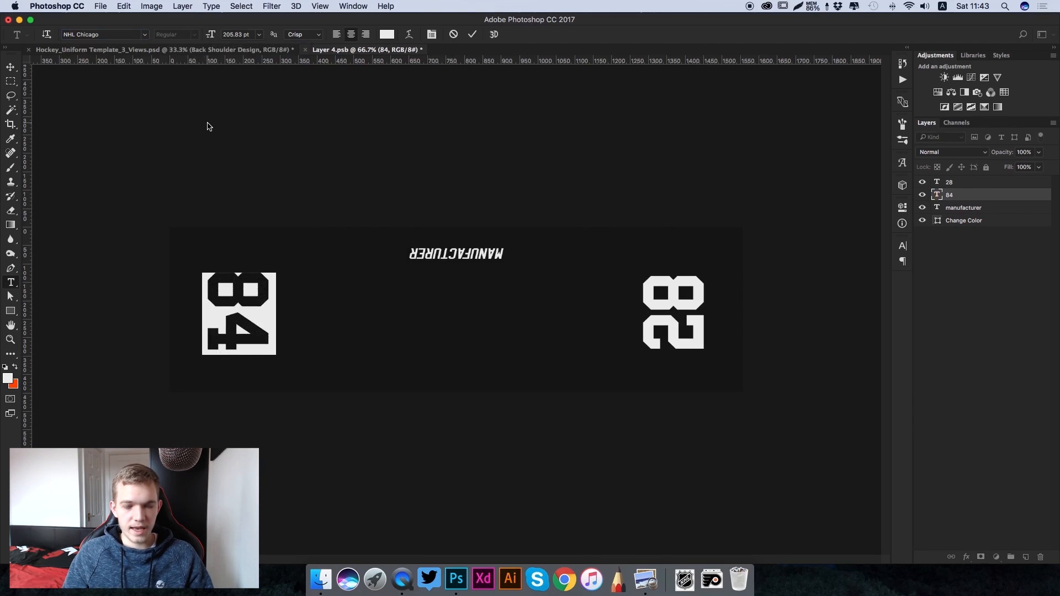
type("28")
left_click(472, 35)
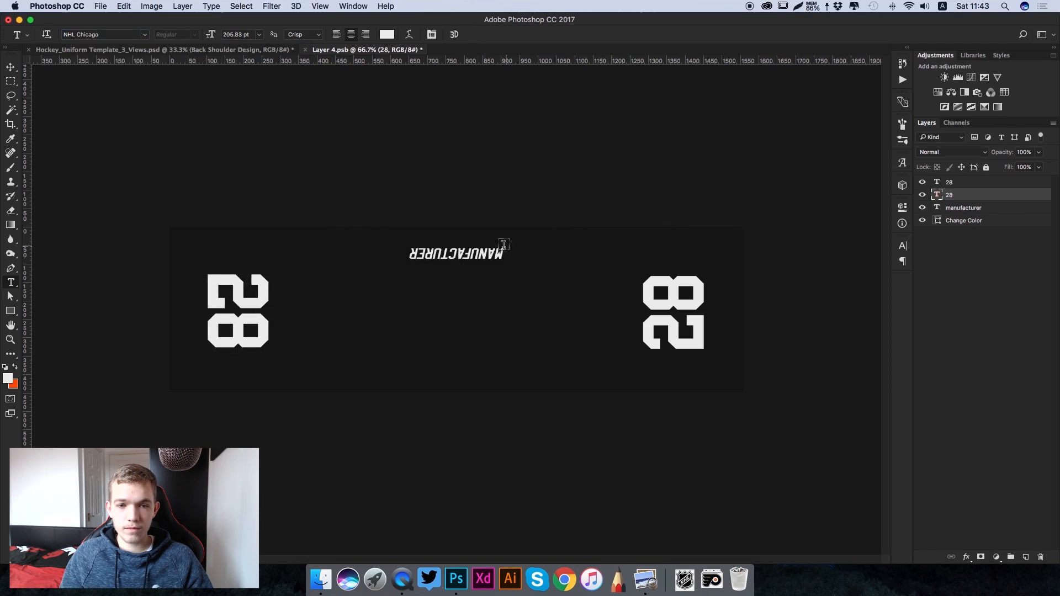
- Hide the manufacturer text layer in the back shoulder design
key("v")
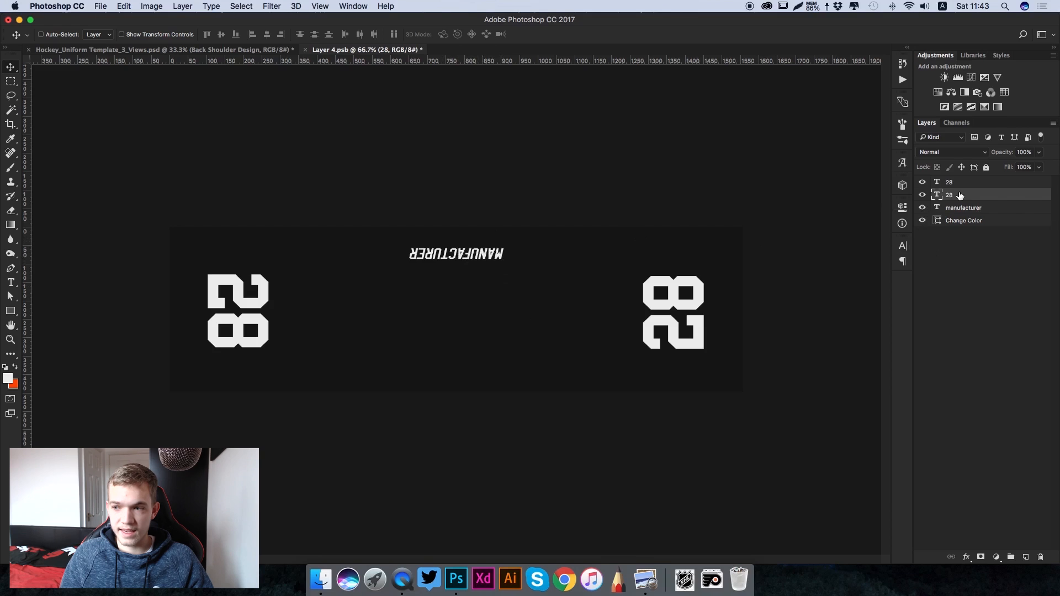
left_click(924, 208)
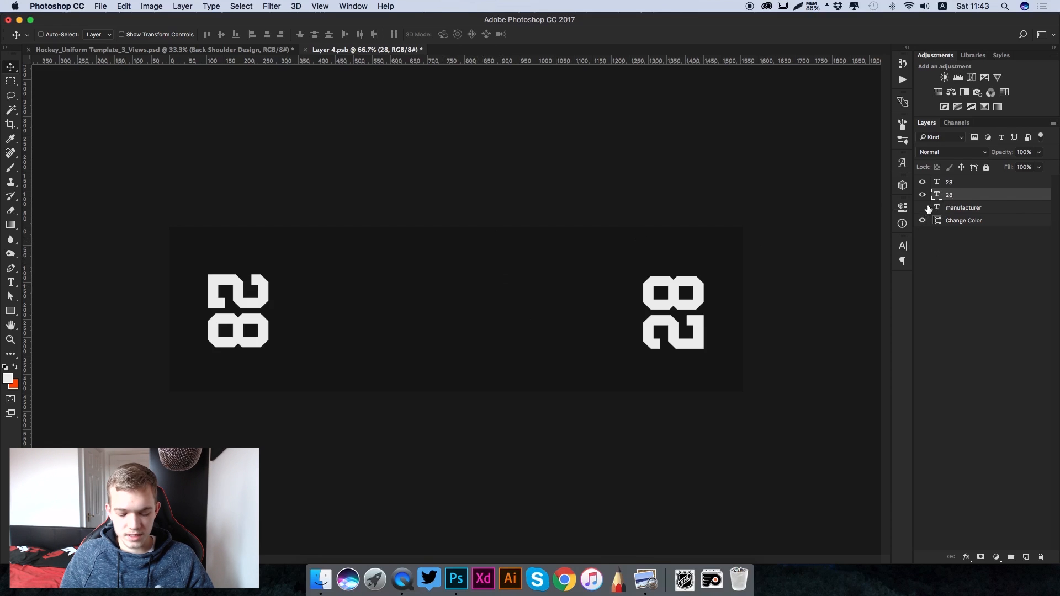
- Save and close the back shoulder design, then collapse the Shoulders group in the uniform template
key("super+s")
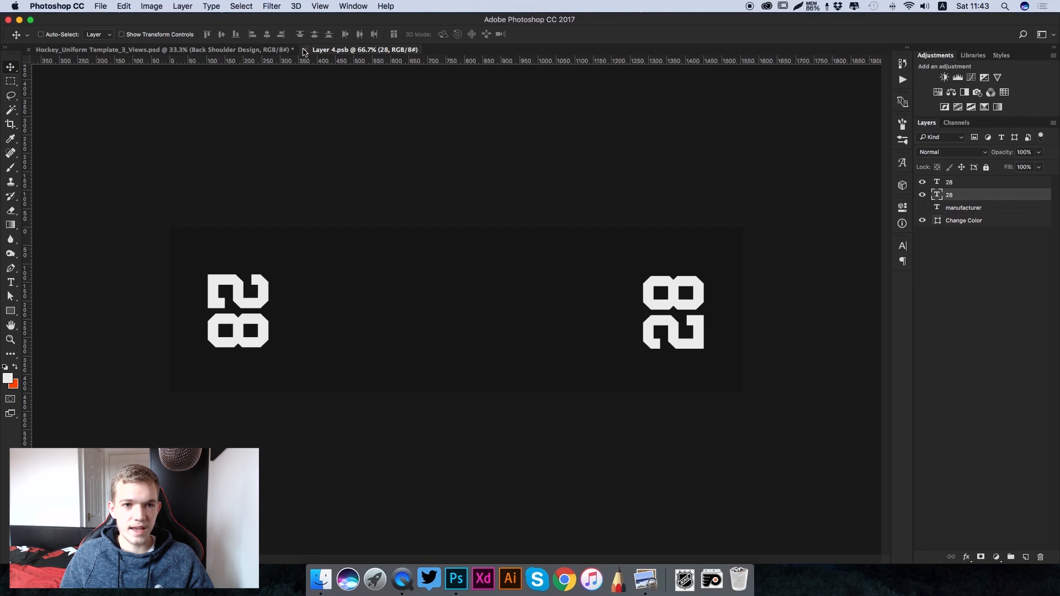
left_click(304, 50)
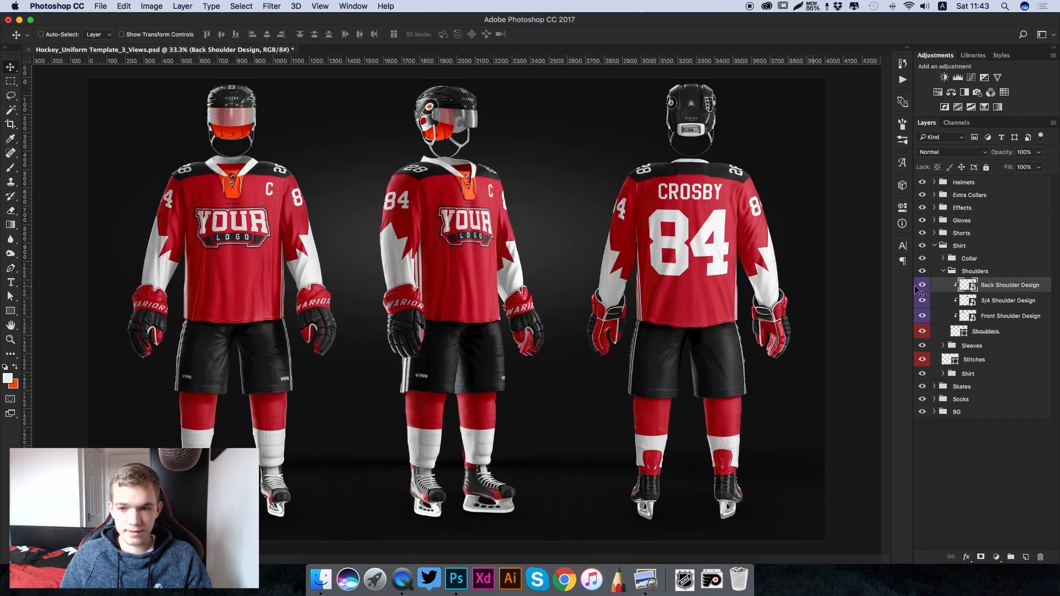
left_click(943, 271)
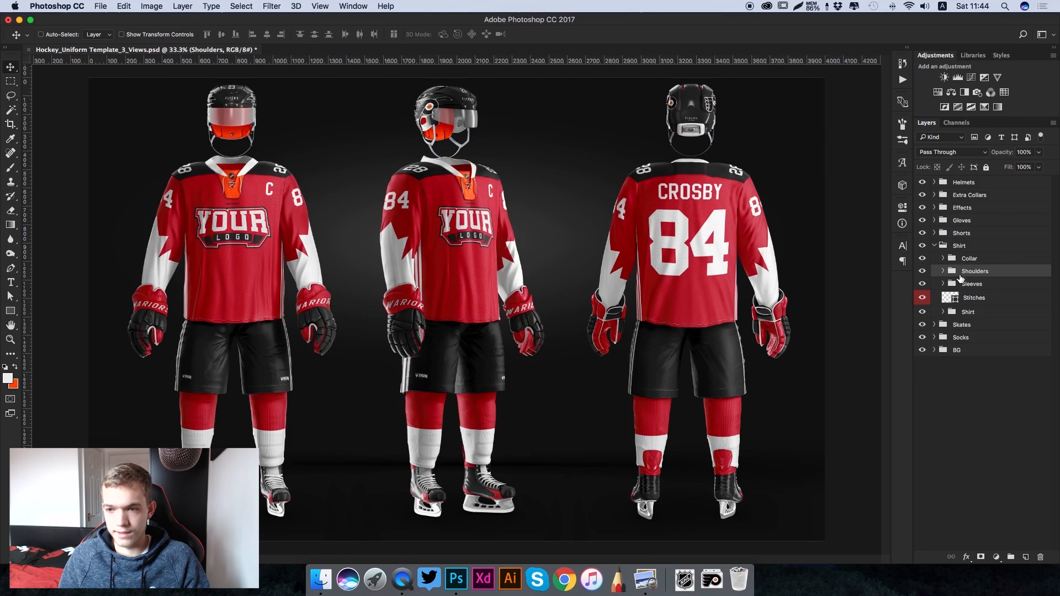
- Open the Front Right Sleeve Design smart object from the Sleeves group and hide its Shape 1 layer
left_click(943, 285)
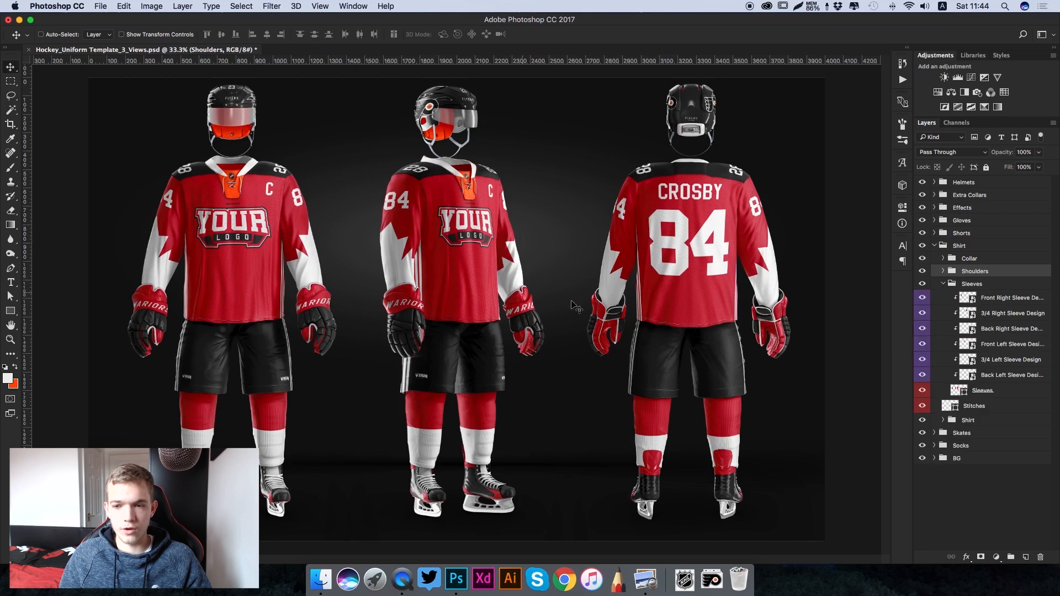
left_click(1013, 348)
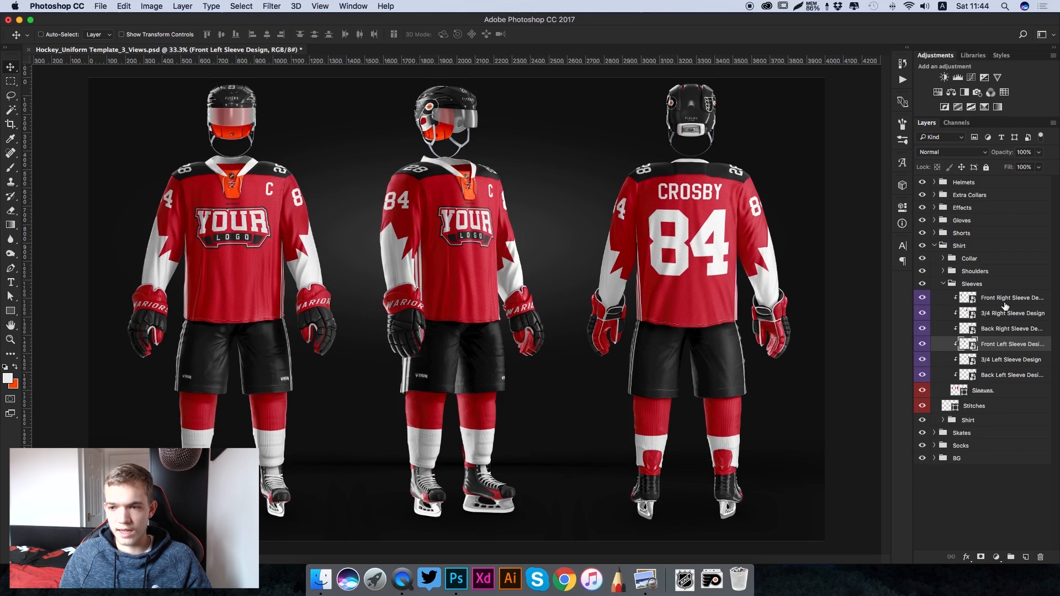
double_click(967, 298)
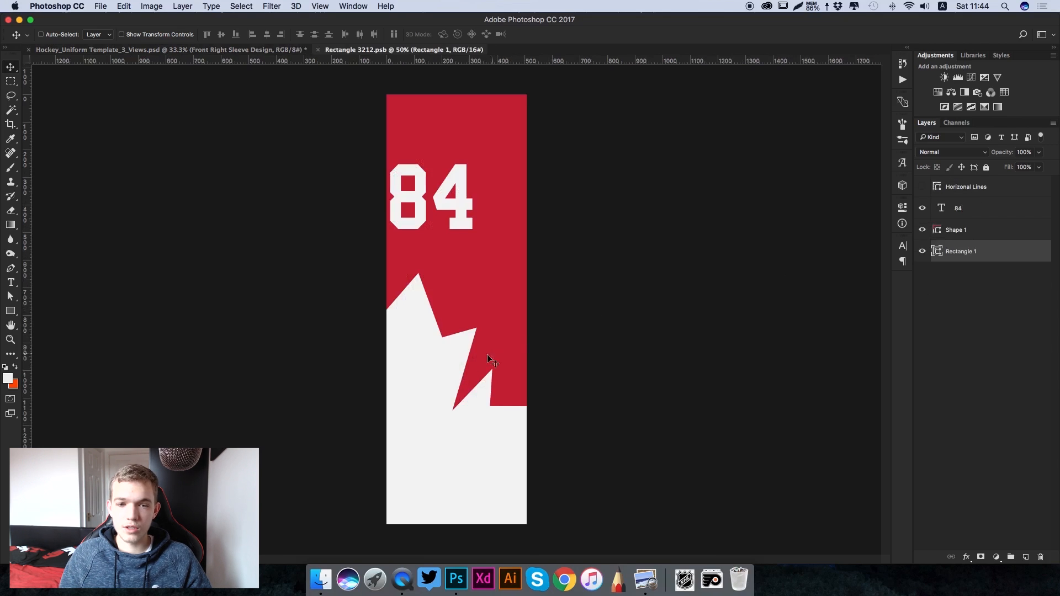
left_click(922, 230)
left_click(923, 230)
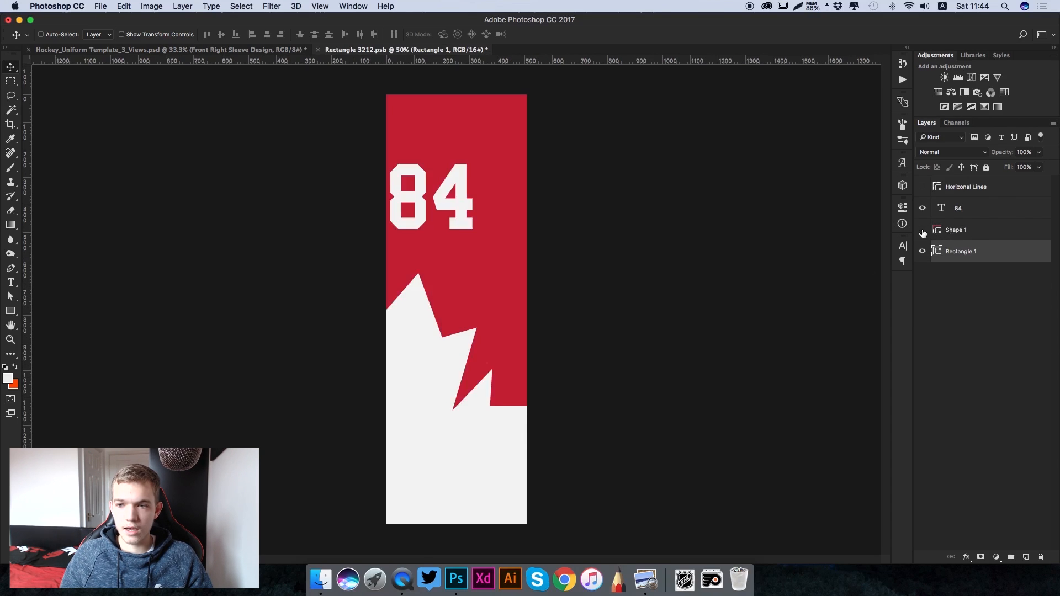
left_click(922, 230)
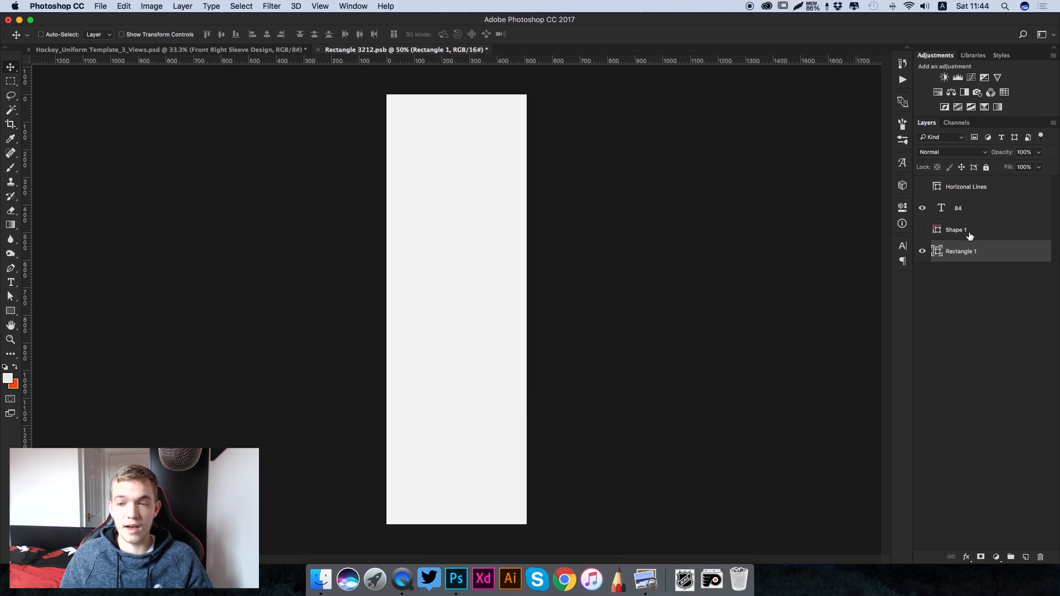
- Recolour the right sleeve's Rectangle 1 layer to orange ff4d00 and show the Horizonal Lines layer
double_click(937, 251)
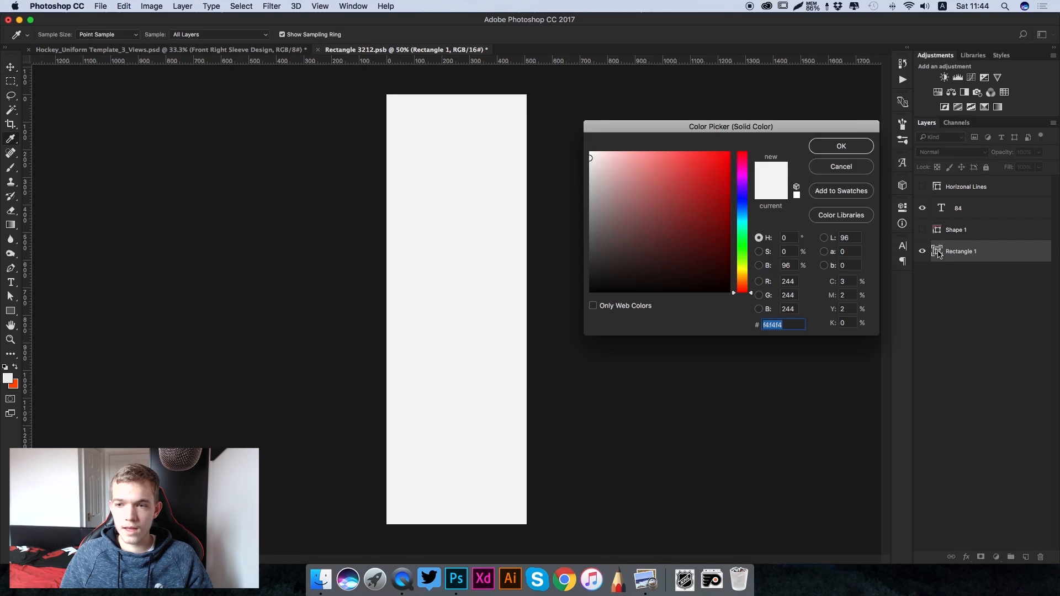
left_click(16, 385)
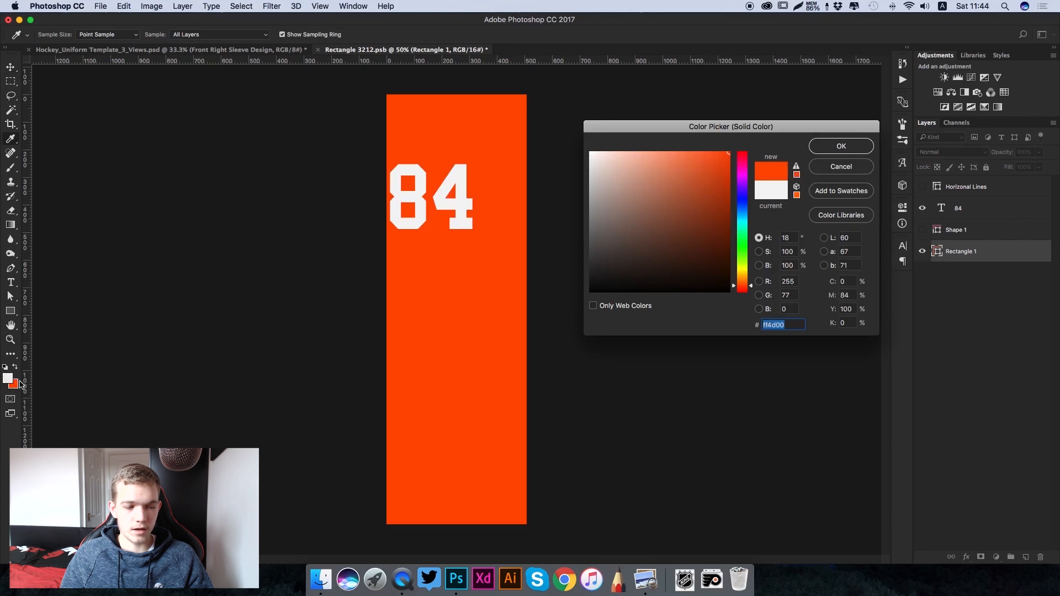
left_click(848, 150)
key("t")
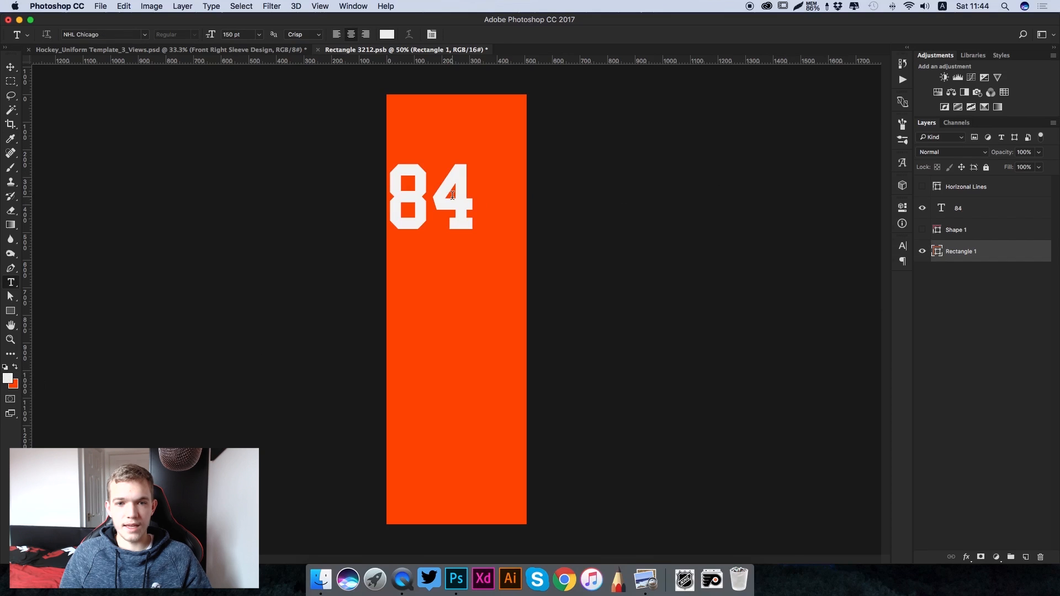
left_click(922, 187)
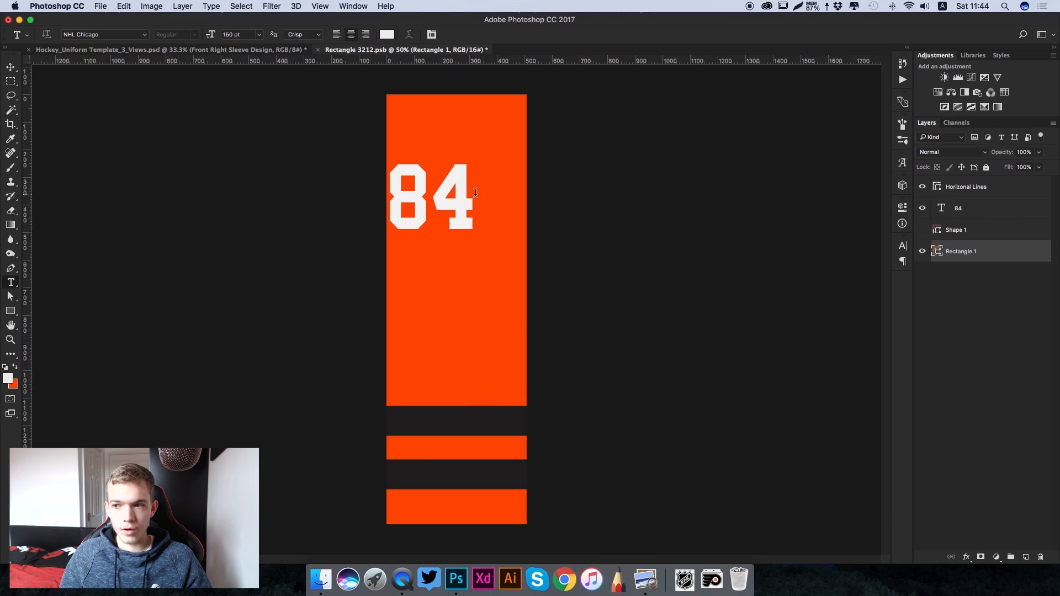
- Change the right sleeve number to 28 in the stripes' near-black 231f20, and save and close the sleeve design
left_click_drag(462, 189, 374, 190)
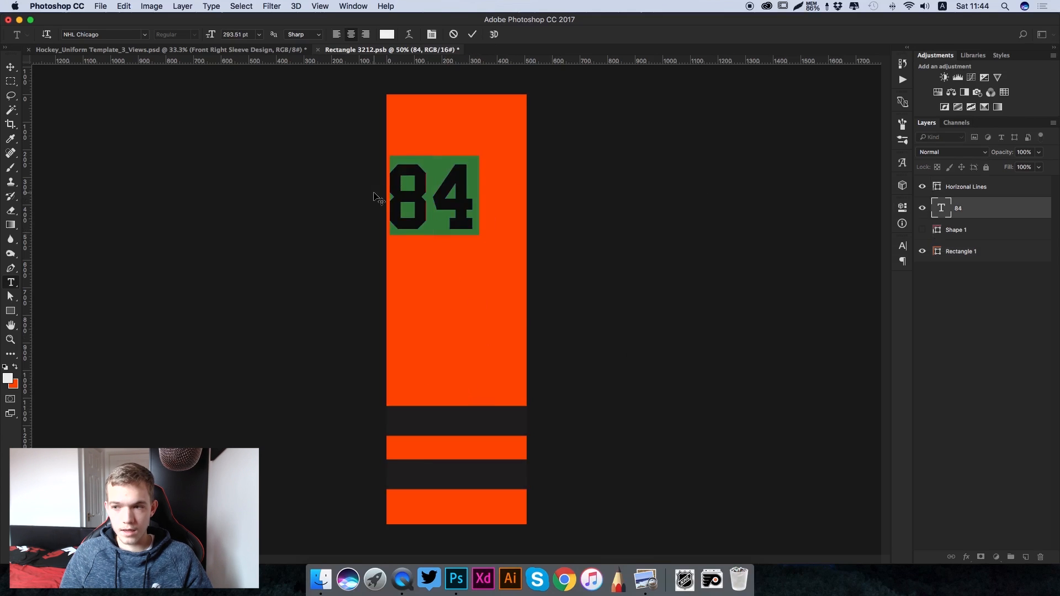
type("28")
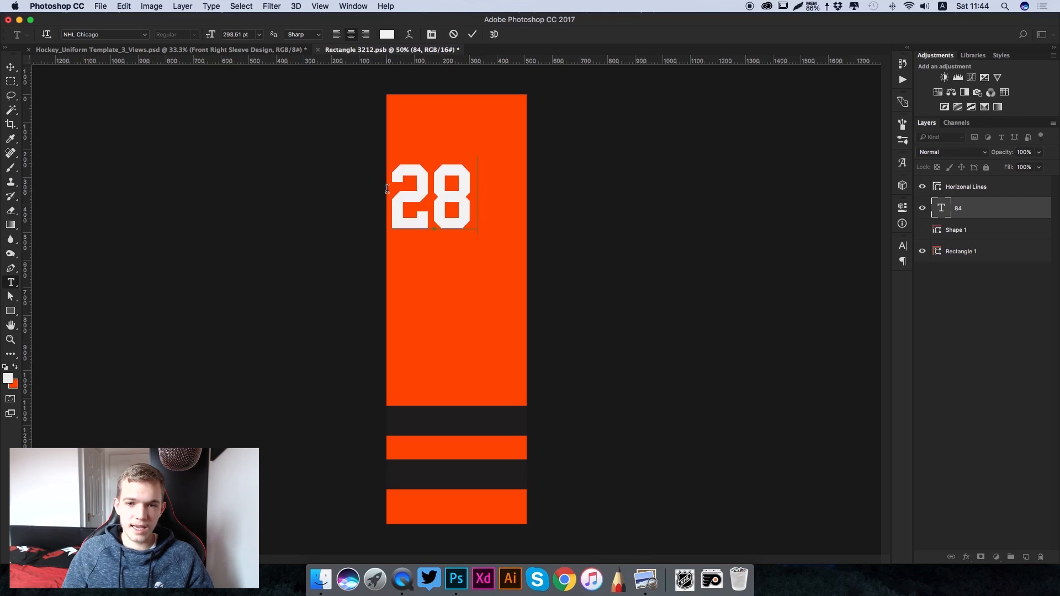
key("super+a")
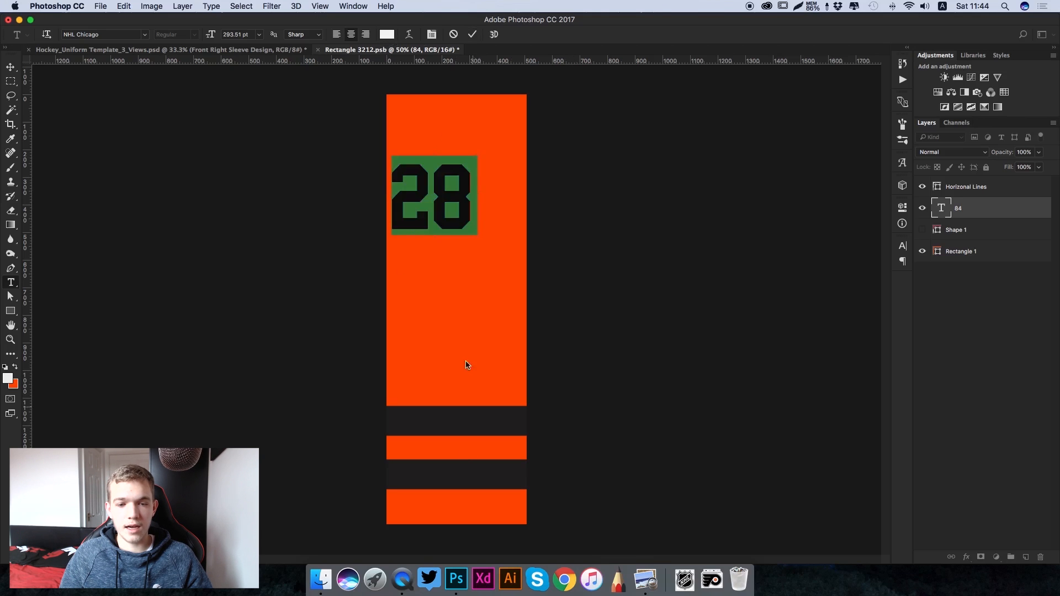
left_click(385, 35)
left_click(481, 415)
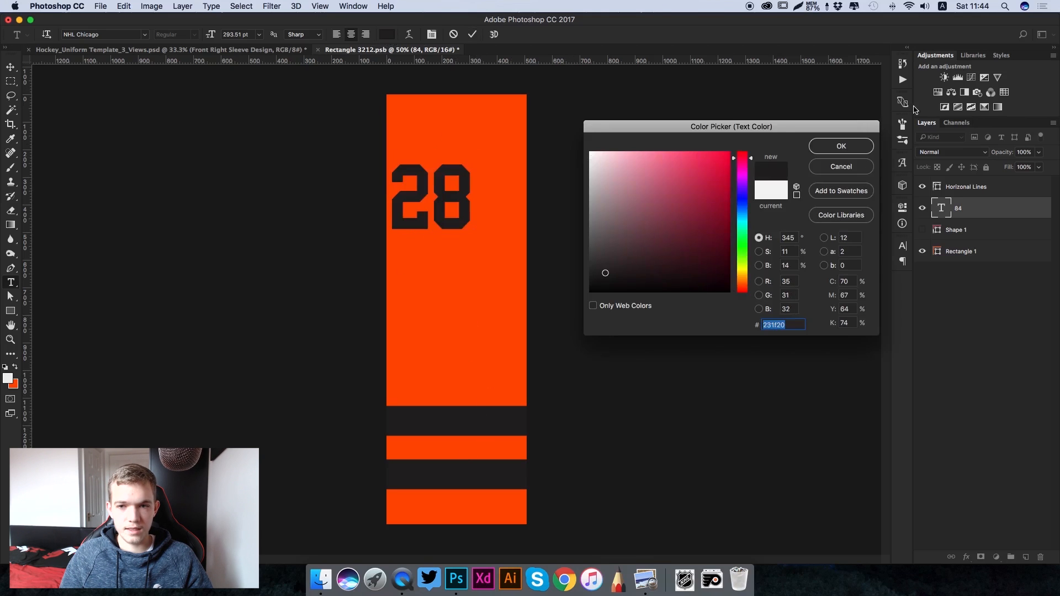
left_click(841, 146)
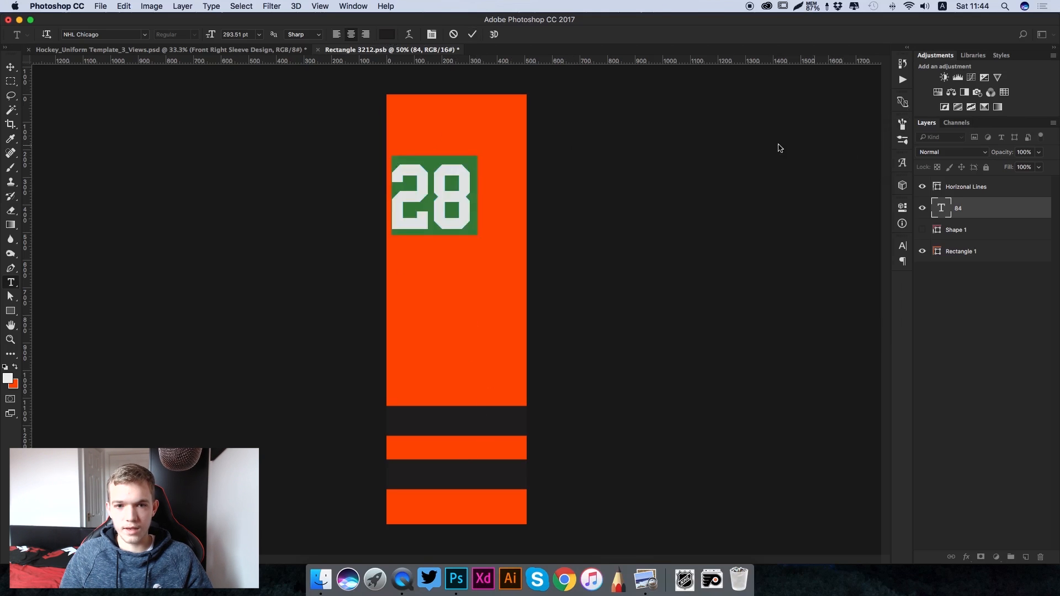
left_click(473, 34)
key("super+s")
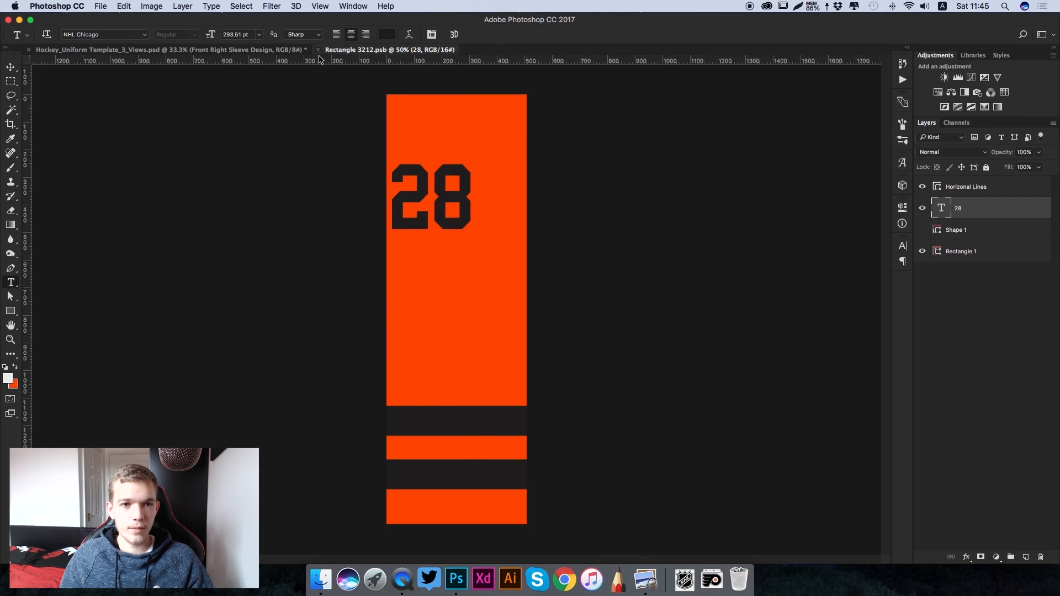
left_click(318, 49)
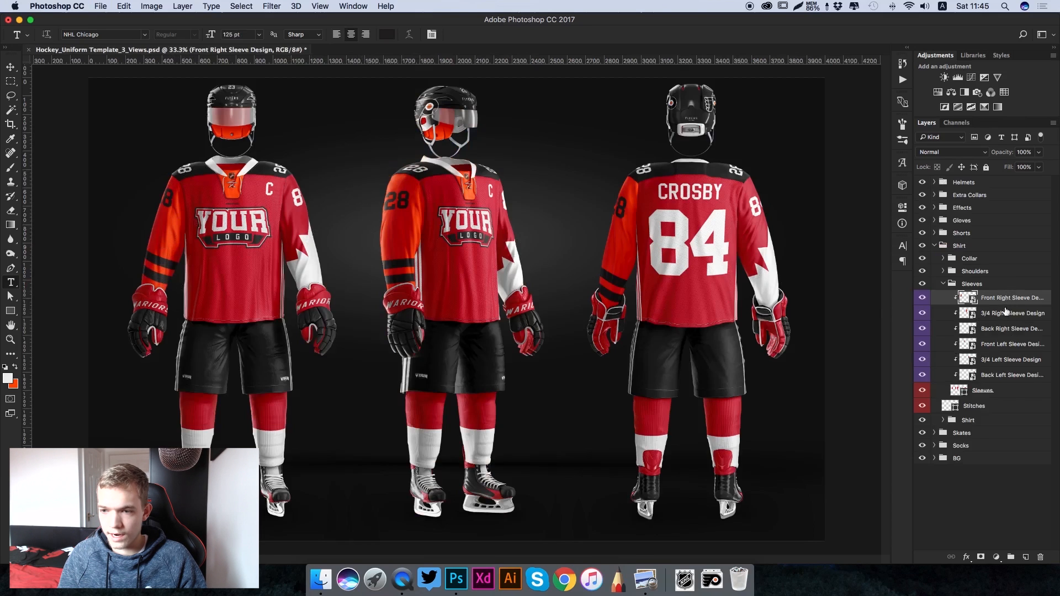
- Open the Front Left Sleeve Design smart object and hide its Shape 1 layer
double_click(967, 345)
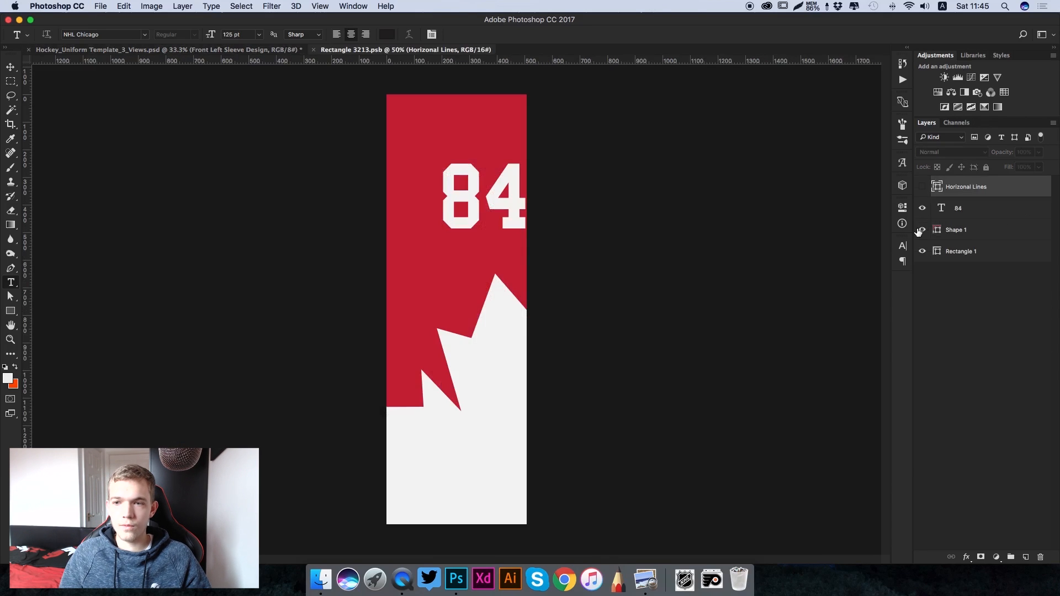
left_click(922, 229)
left_click(922, 229)
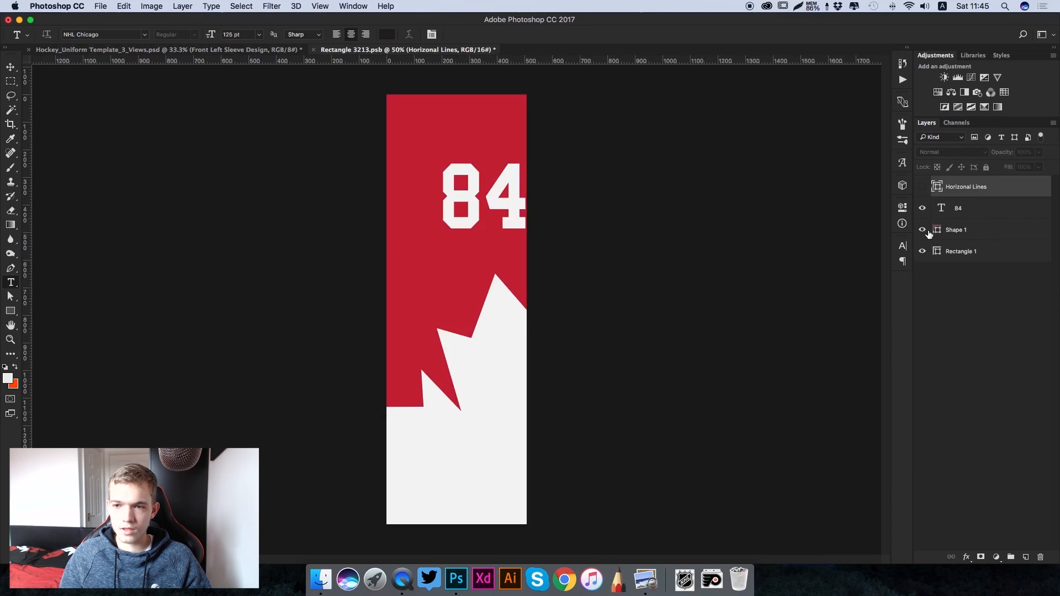
left_click(922, 230)
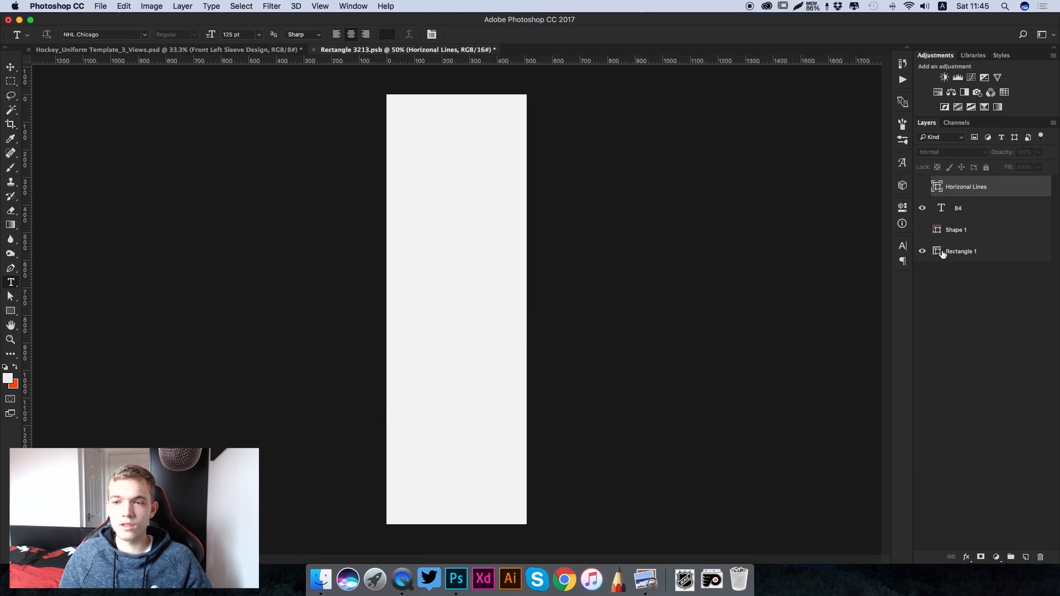
- Recolour the left sleeve's Rectangle 1 layer to the orange background colour and show the Horizonal Lines layer
left_click(942, 253)
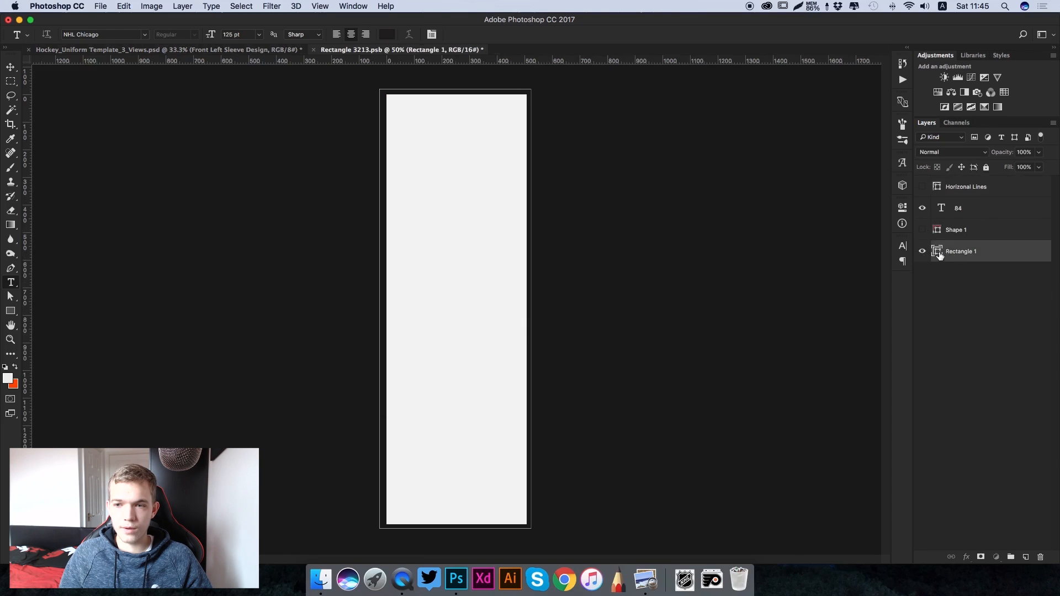
double_click(937, 251)
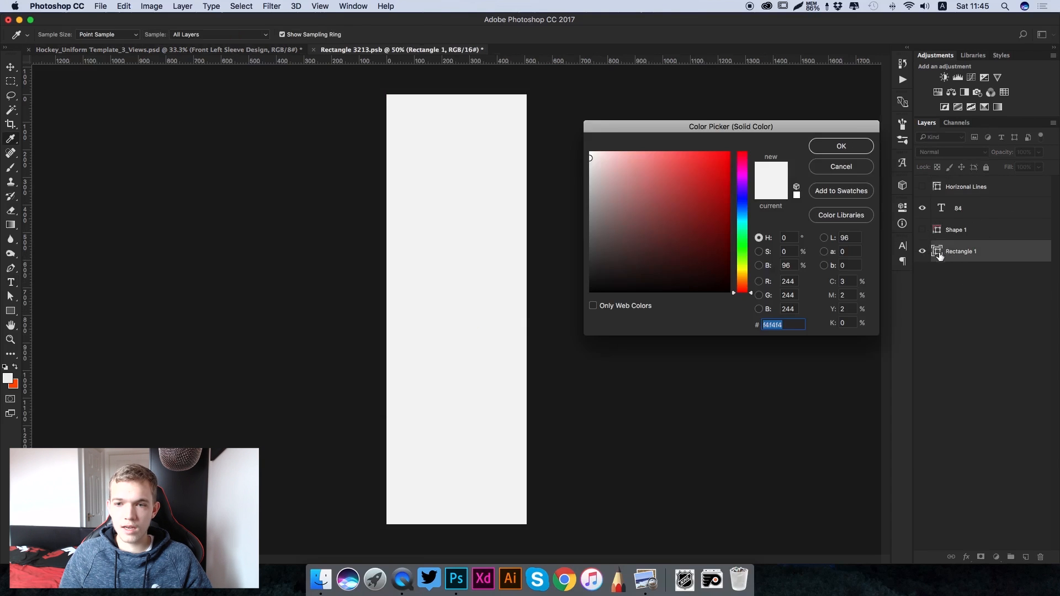
left_click(15, 384)
left_click(857, 154)
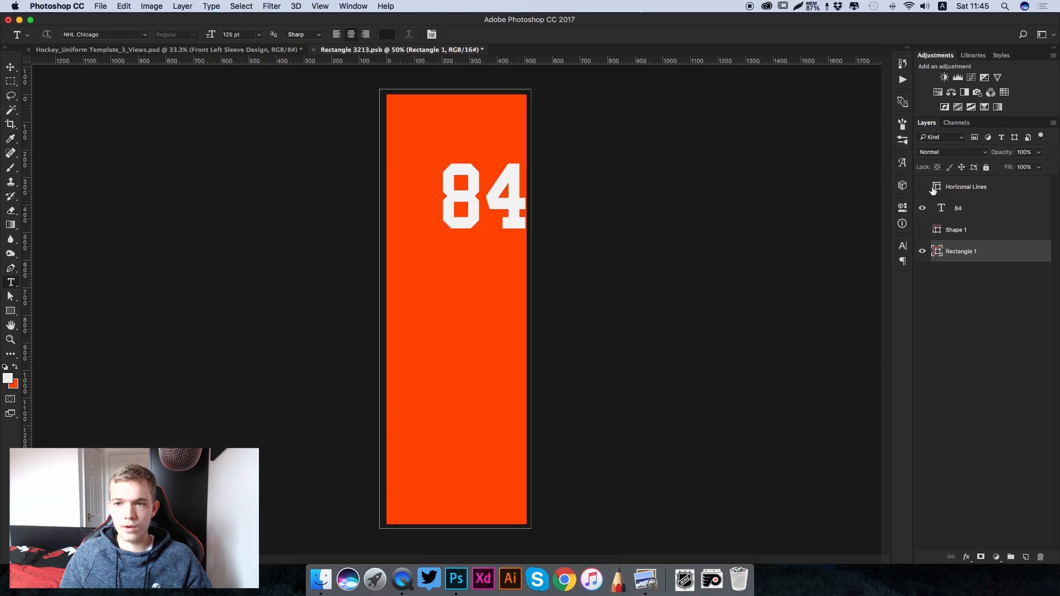
left_click(922, 187)
left_click(944, 187)
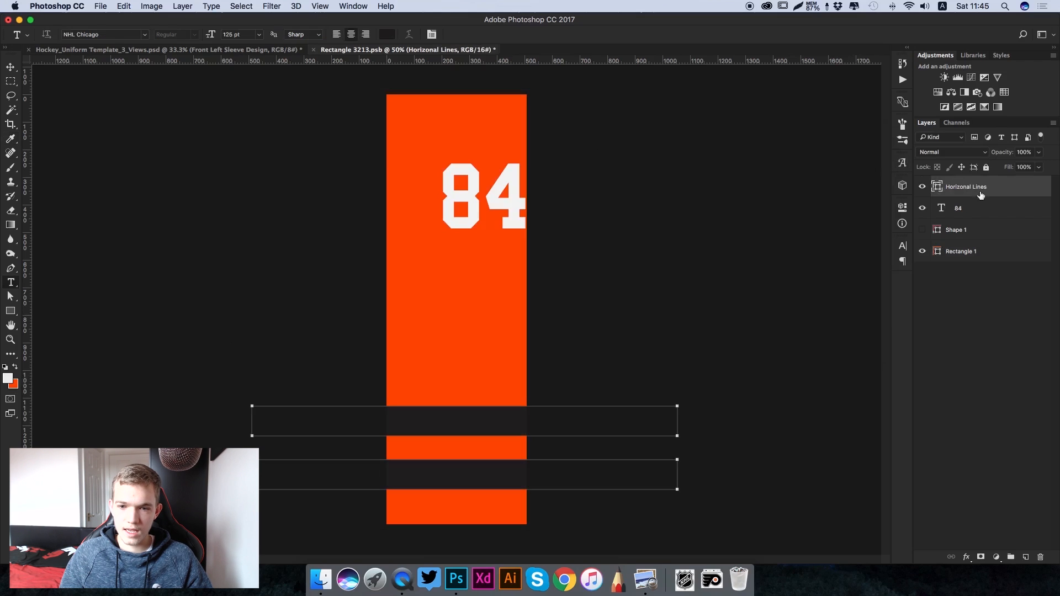
- Change the left sleeve number to 28 in the stripes' near-black, and save and close the sleeve design
double_click(457, 197)
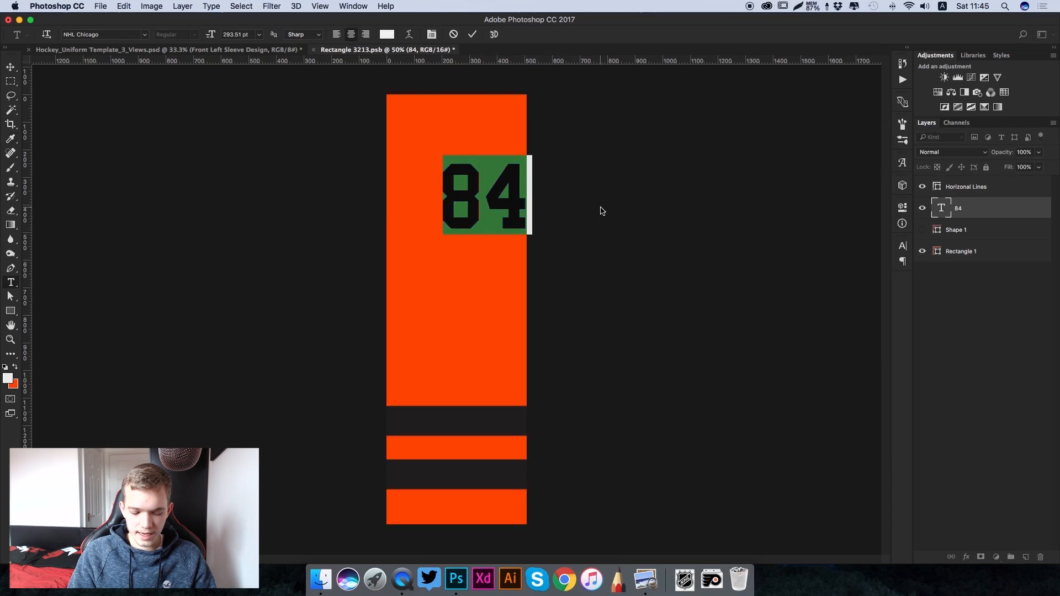
type("28")
key("super+a")
left_click(387, 34)
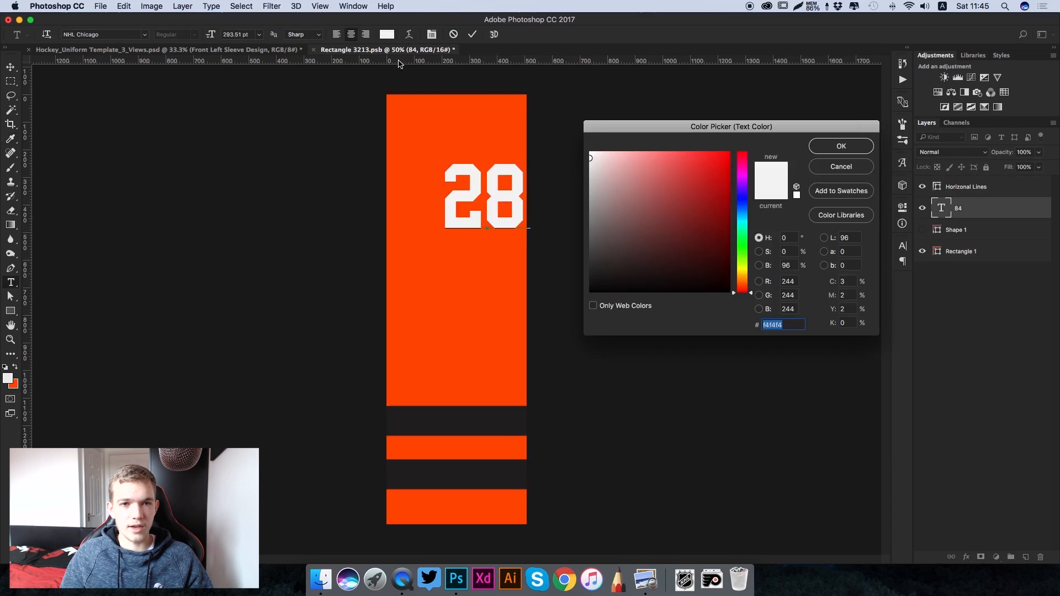
left_click(484, 419)
left_click(841, 146)
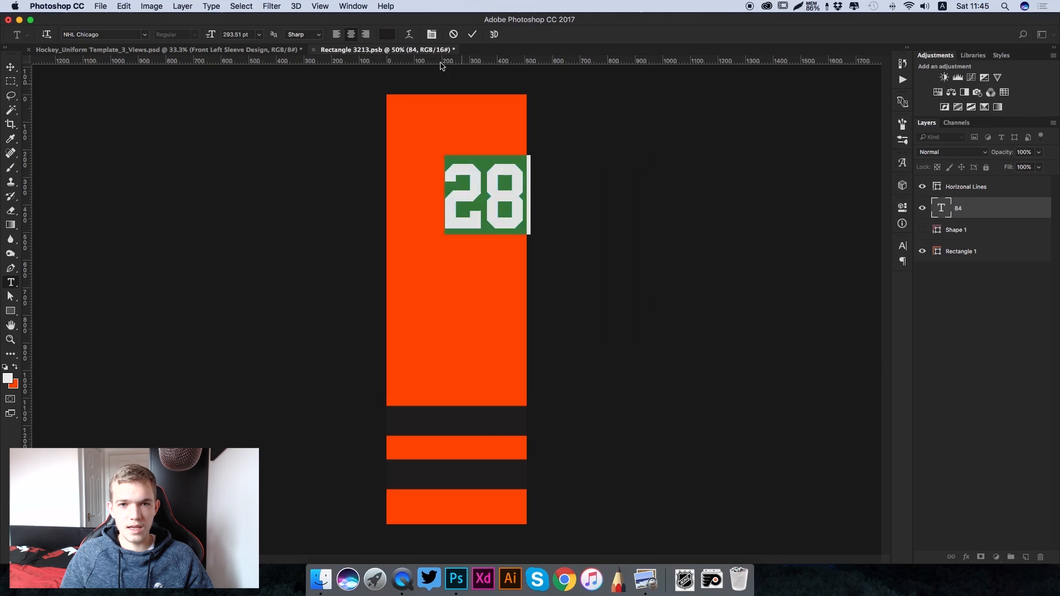
left_click(474, 35)
key("super+s")
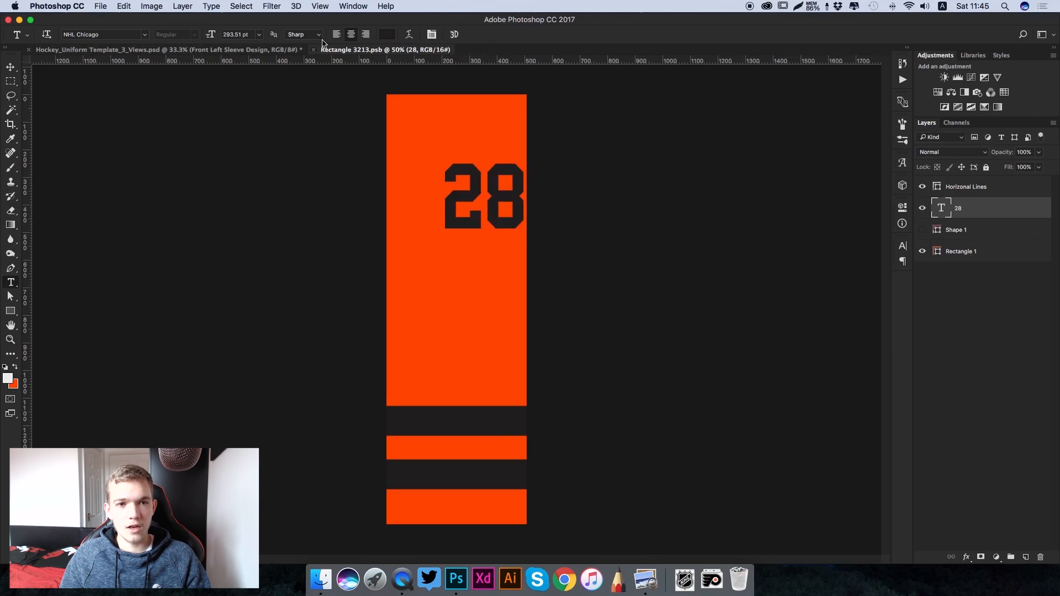
key("super+w")
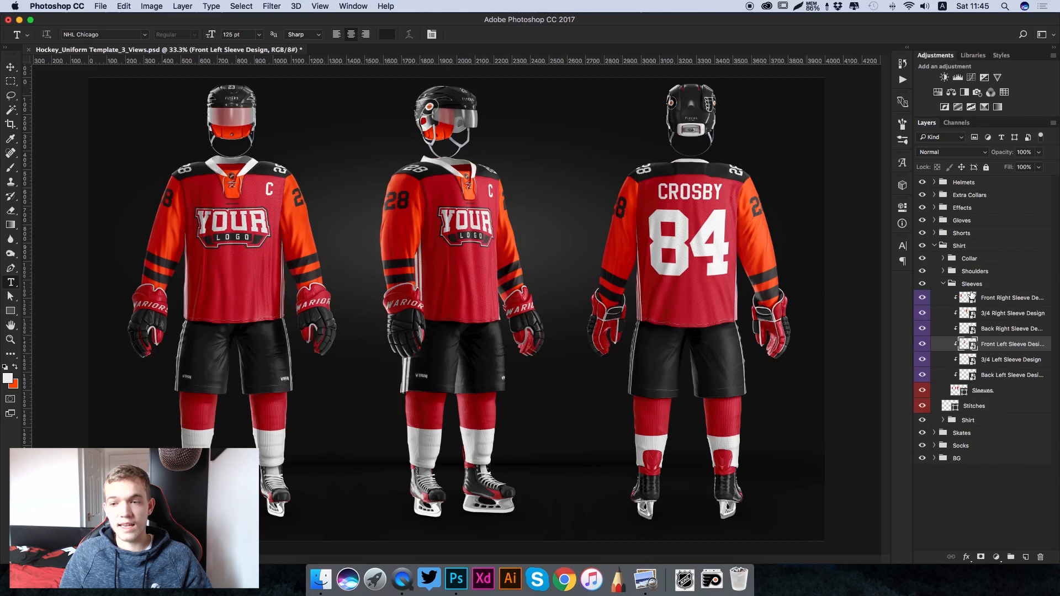
- Collapse the Sleeves group and open the Front Jersey Design smart object from the inner Shirt group
left_click(943, 284)
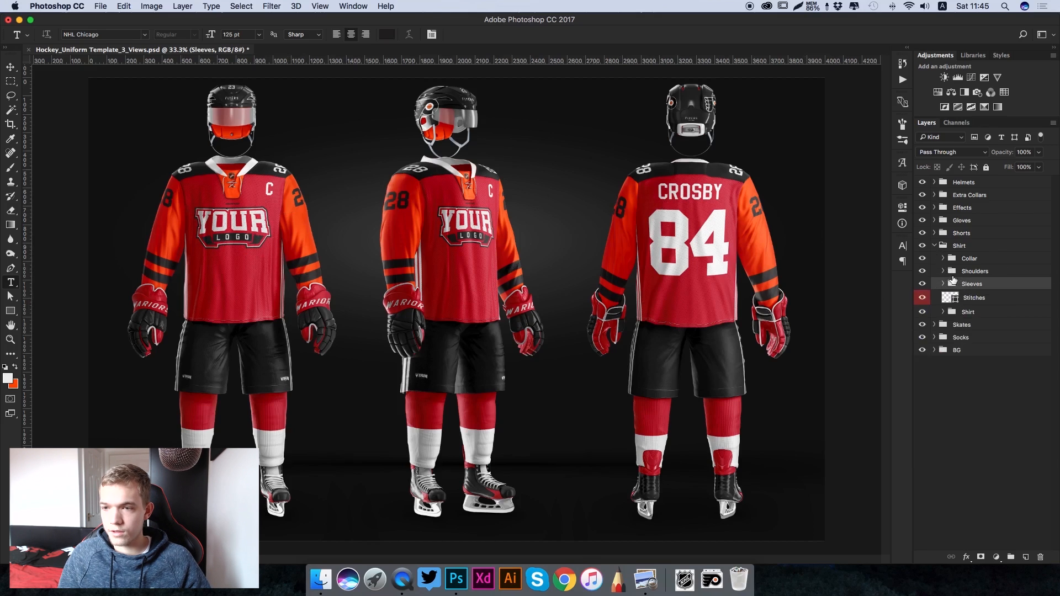
left_click(943, 312)
left_click(958, 249)
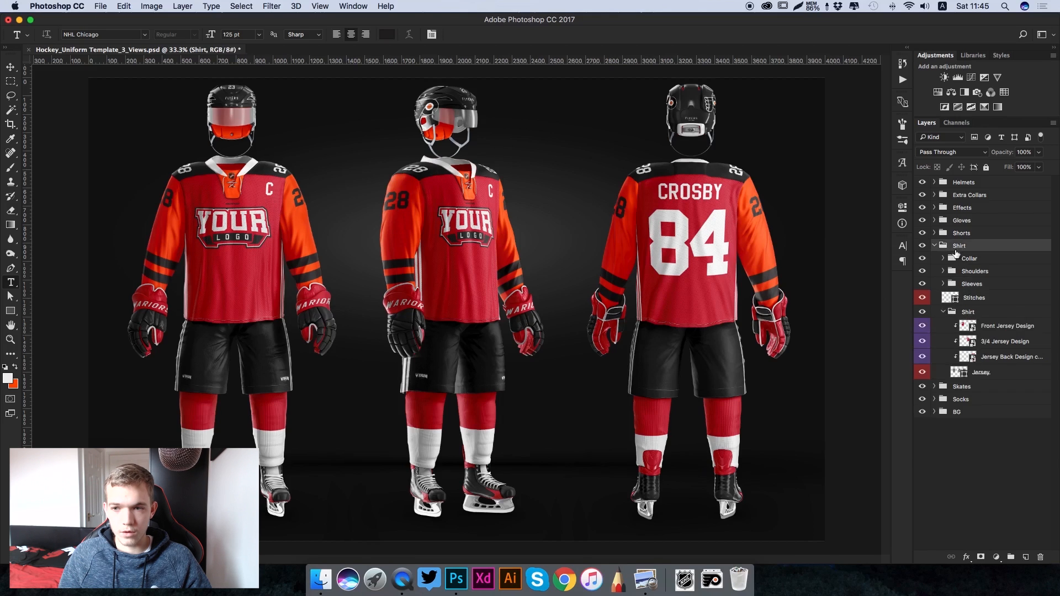
left_click(971, 312)
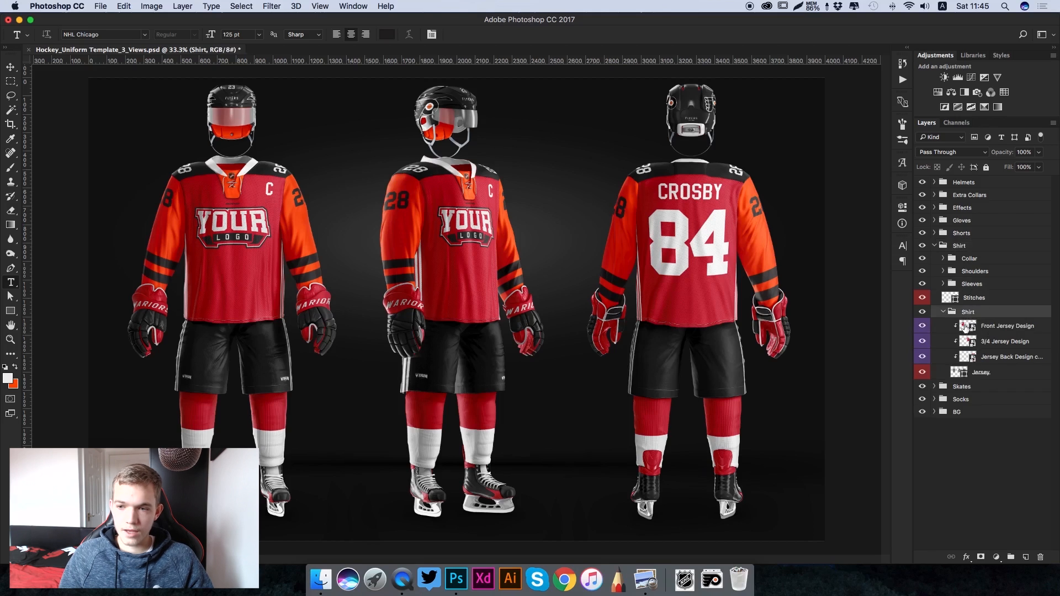
left_click(965, 327)
double_click(967, 327)
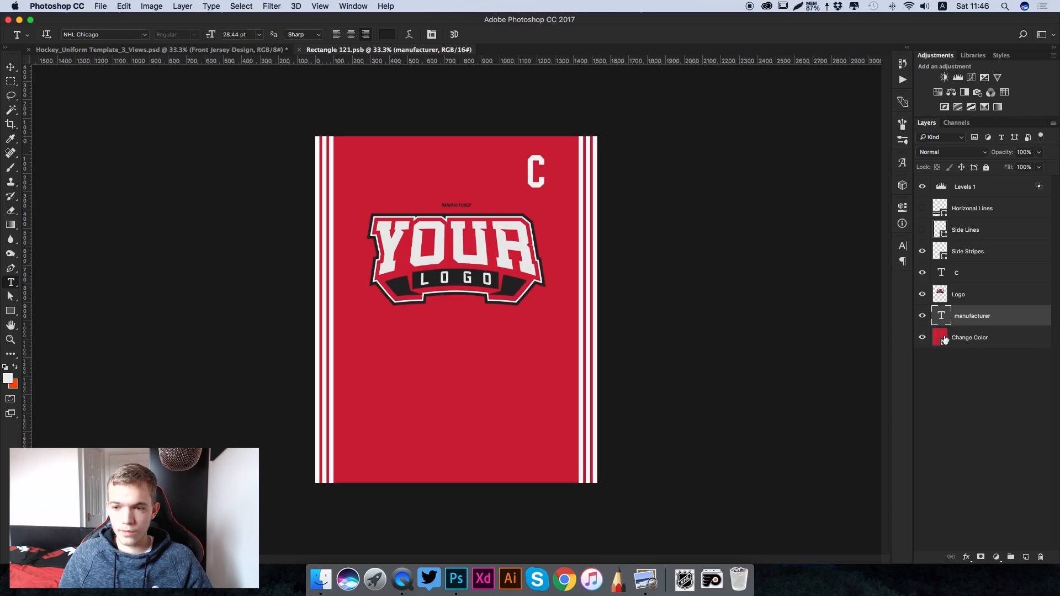
- Recolour the front jersey's Change Color layer to the orange background colour ff4d00
left_click(943, 339)
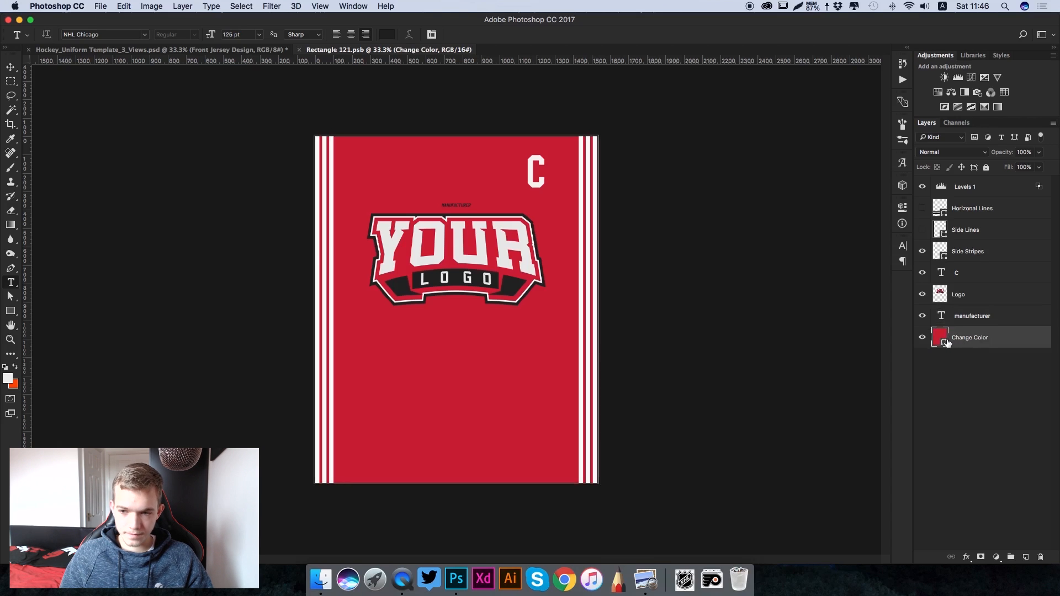
double_click(943, 339)
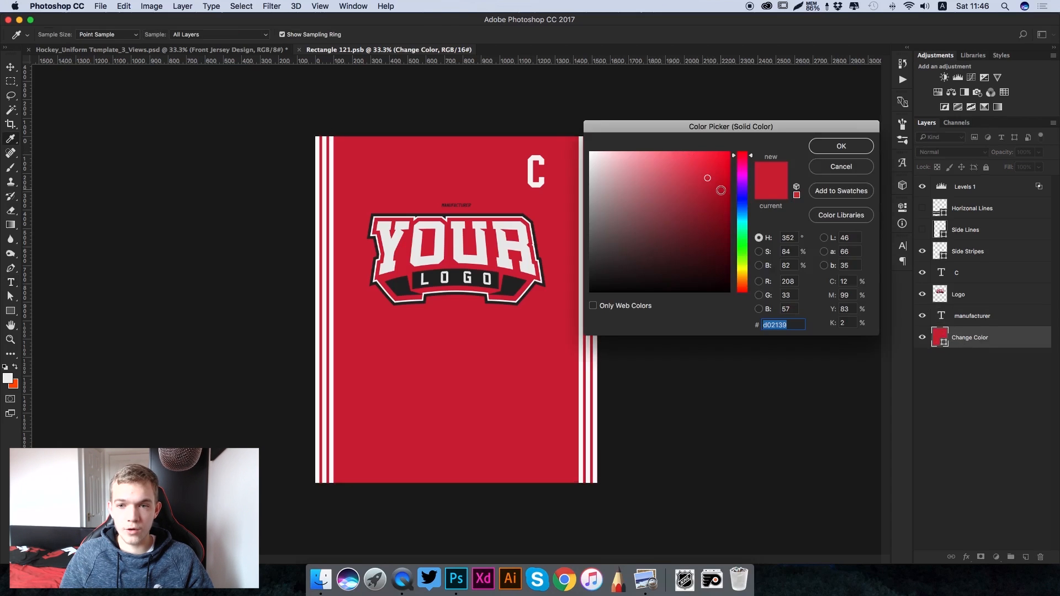
left_click(17, 385)
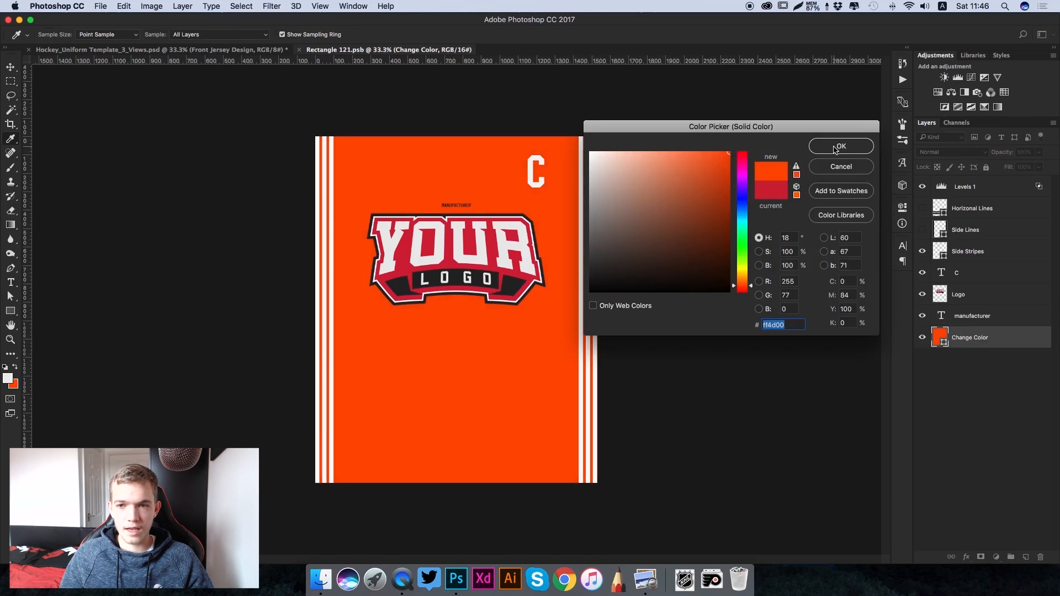
left_click(836, 147)
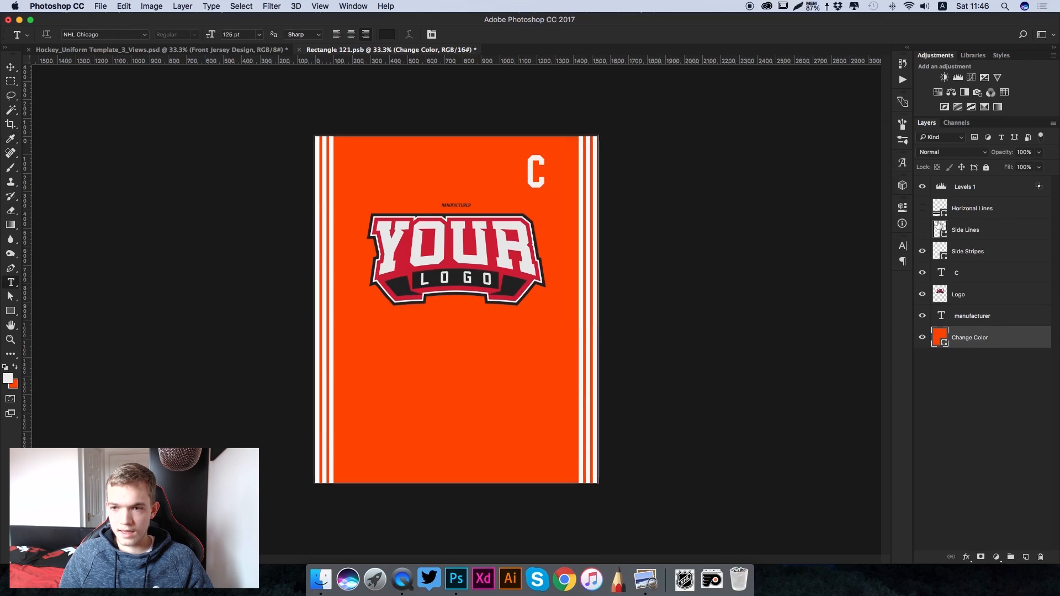
- Compare the stripe layers on the front jersey, hide Side Stripes and show only the Horizonal Lines layer
left_click(922, 252)
left_click(922, 230)
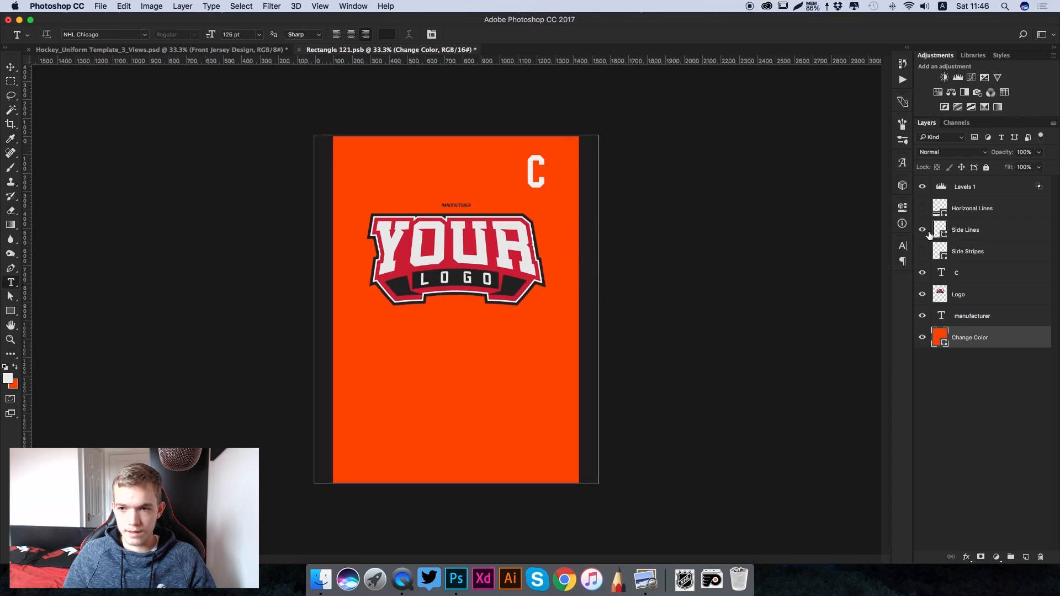
left_click(922, 230)
left_click(922, 208)
left_click(922, 208)
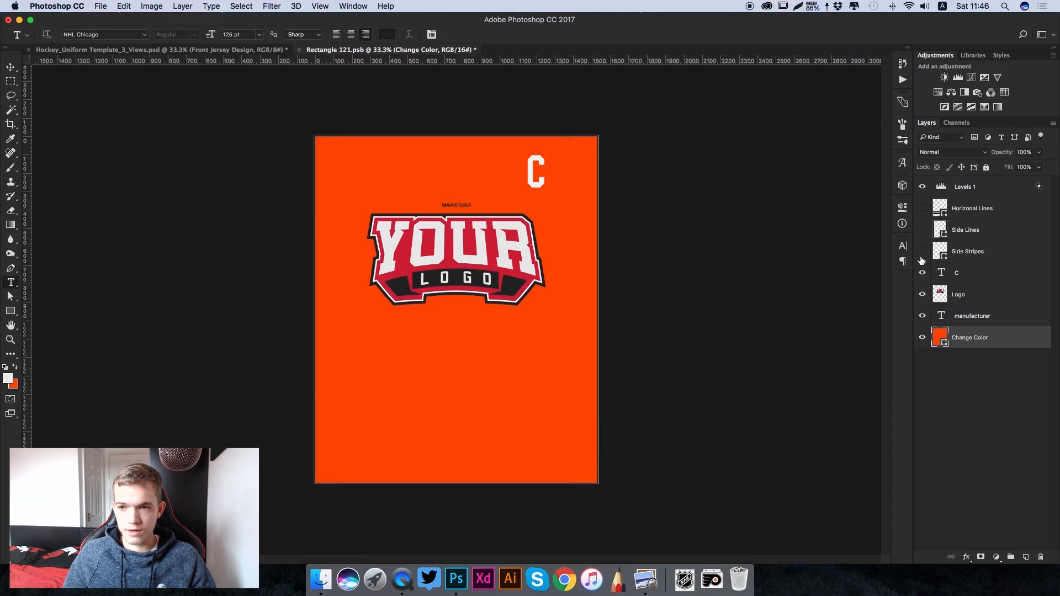
left_click(922, 251)
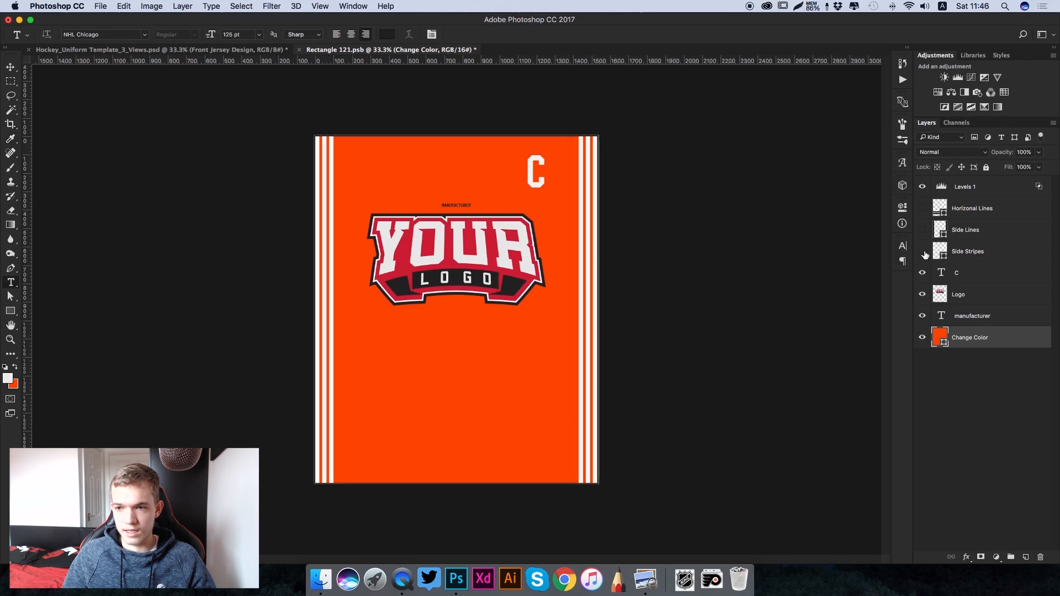
left_click(921, 251)
left_click(921, 209)
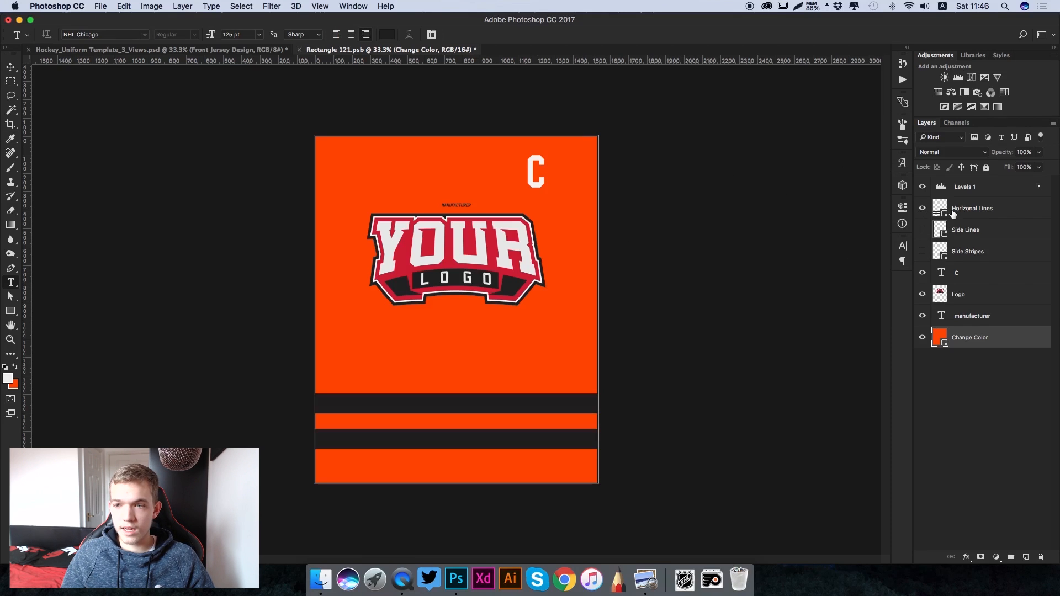
- Draw a rectangle about 1686 by 166 px above the Horizonal Lines layer, covering the lower dark stripe
left_click(982, 213)
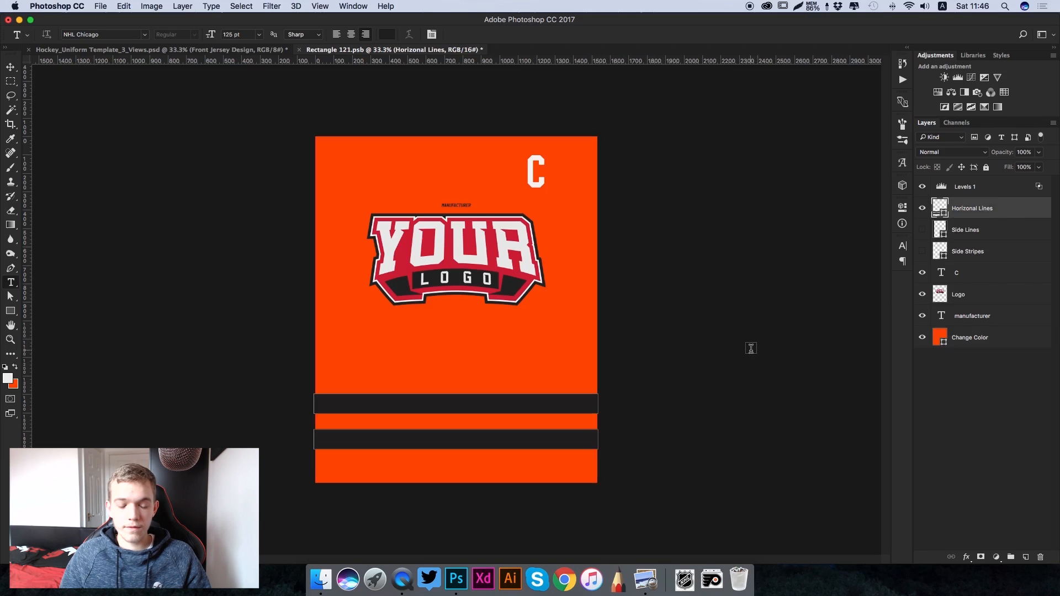
key("v")
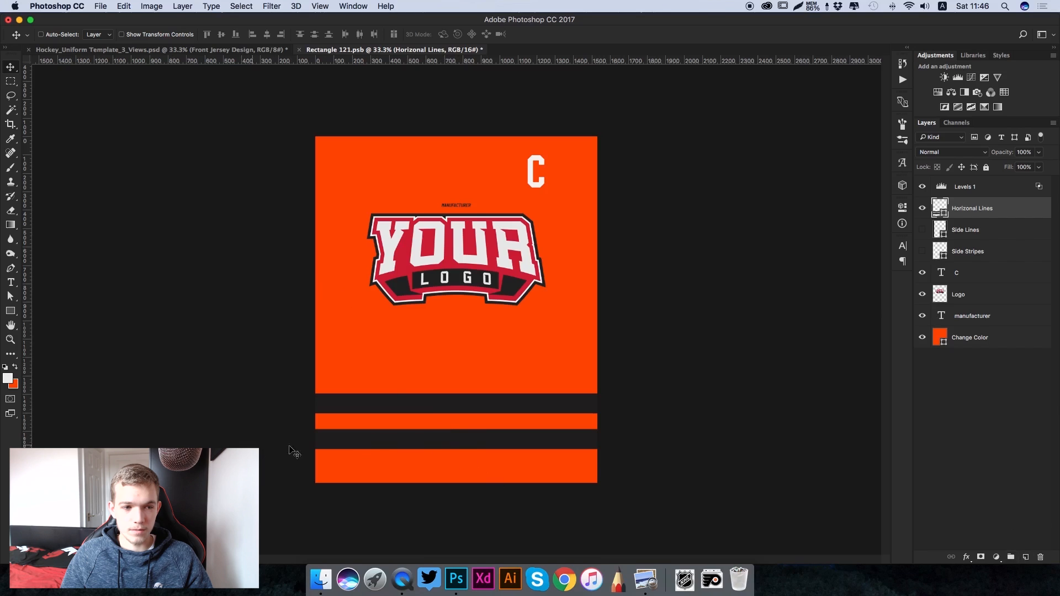
left_click(10, 312)
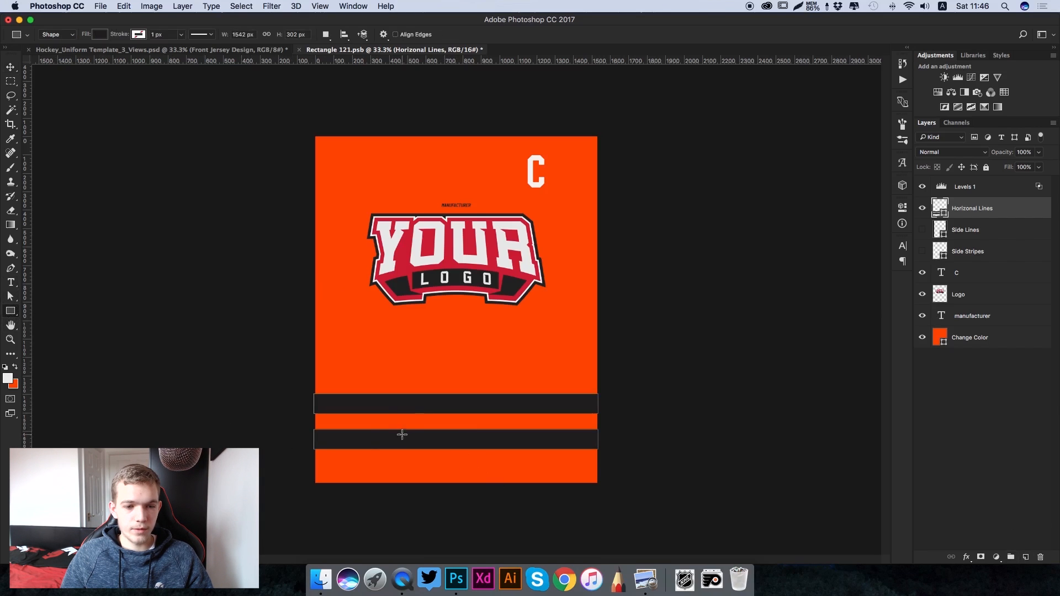
left_click_drag(298, 425, 609, 454)
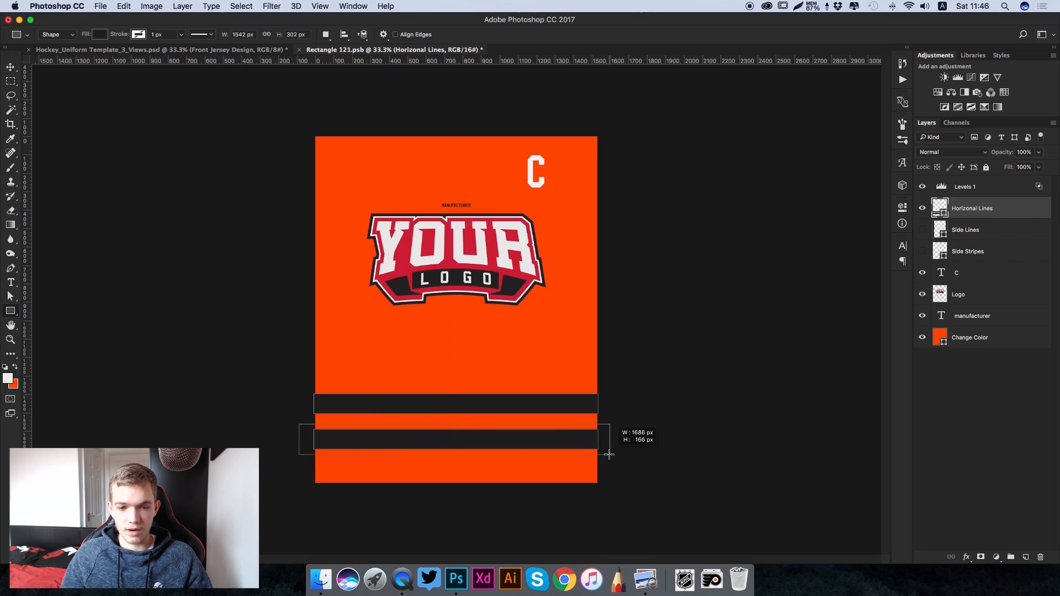
left_click_drag(609, 454, 610, 454)
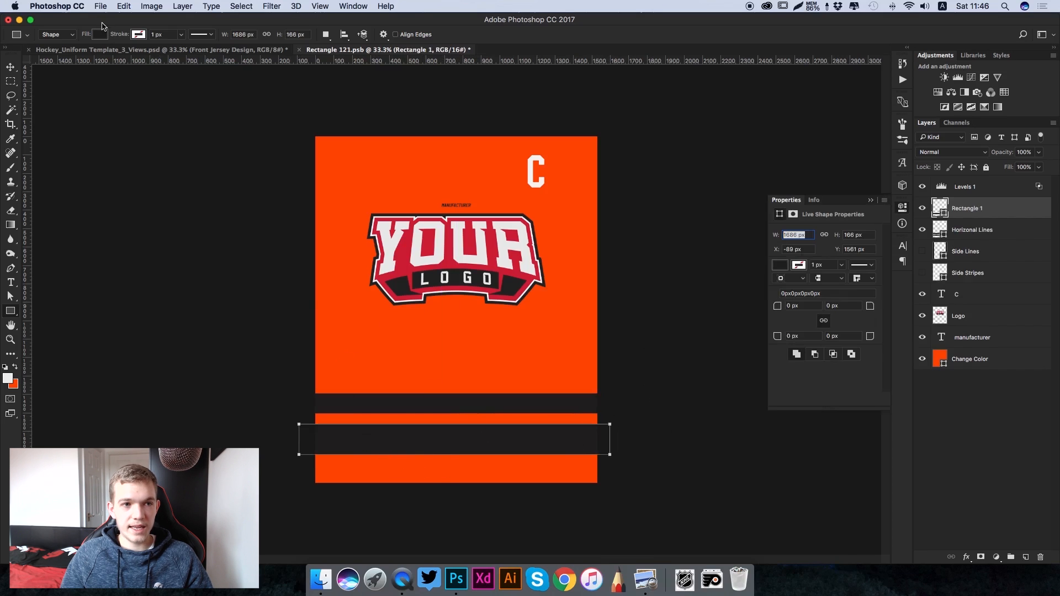
- Fill the new rectangle with the off-white of the captain's C, ededed
left_click(101, 36)
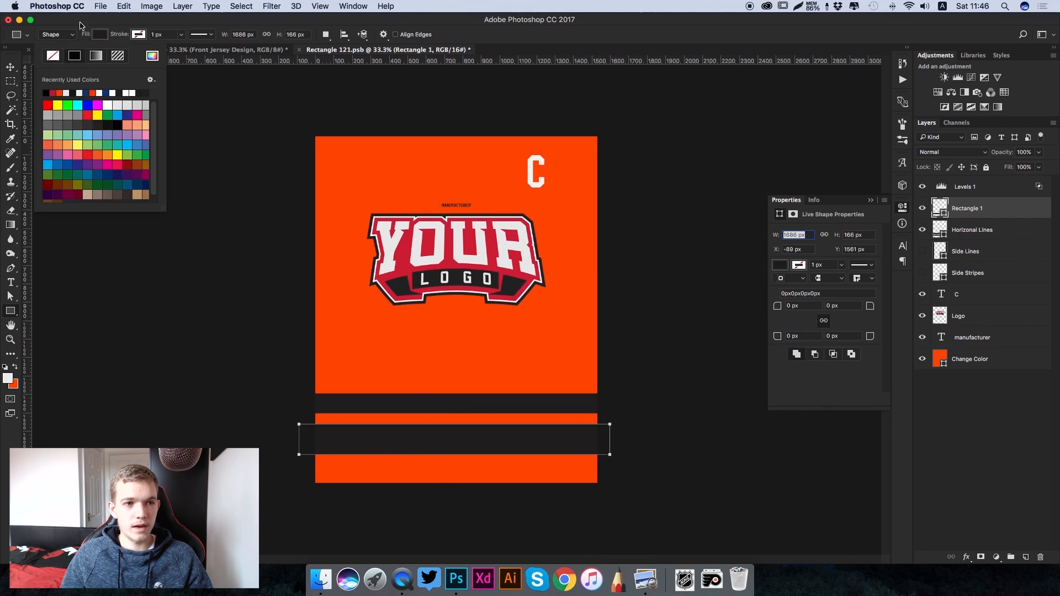
left_click(153, 55)
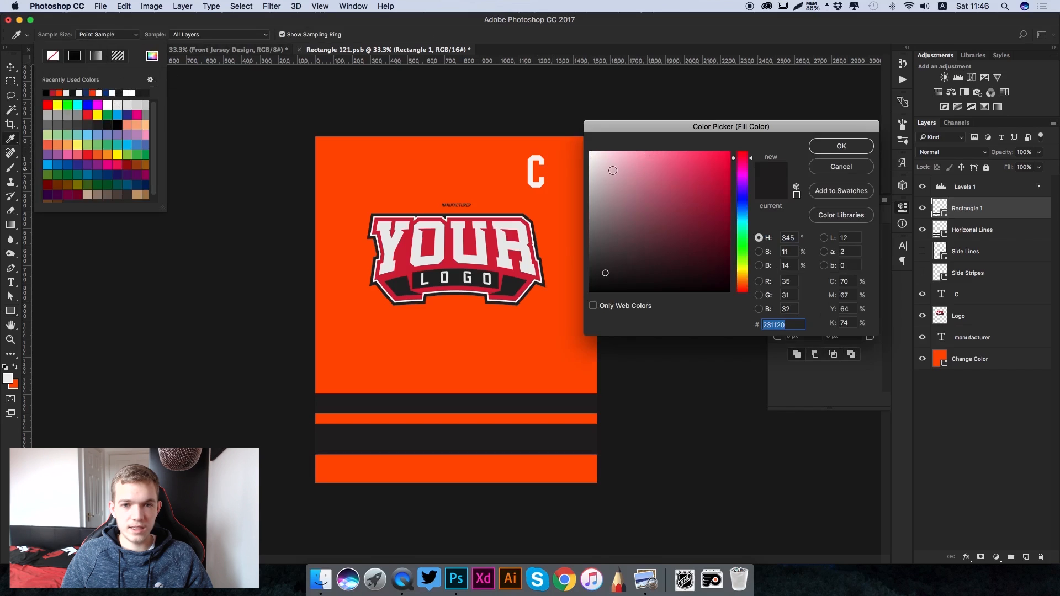
left_click(535, 168)
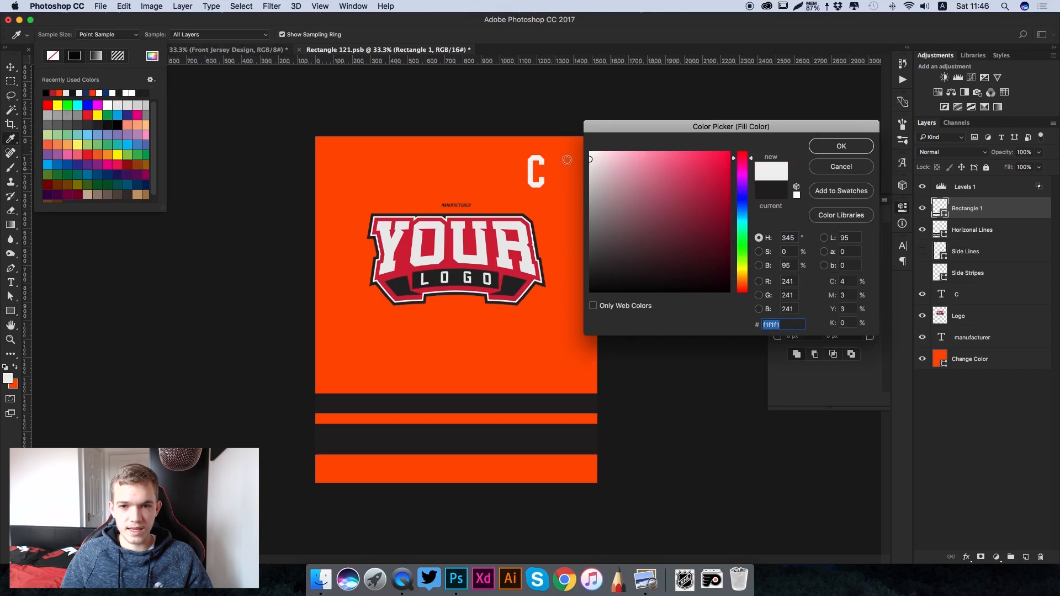
left_click(848, 152)
left_click(9, 67)
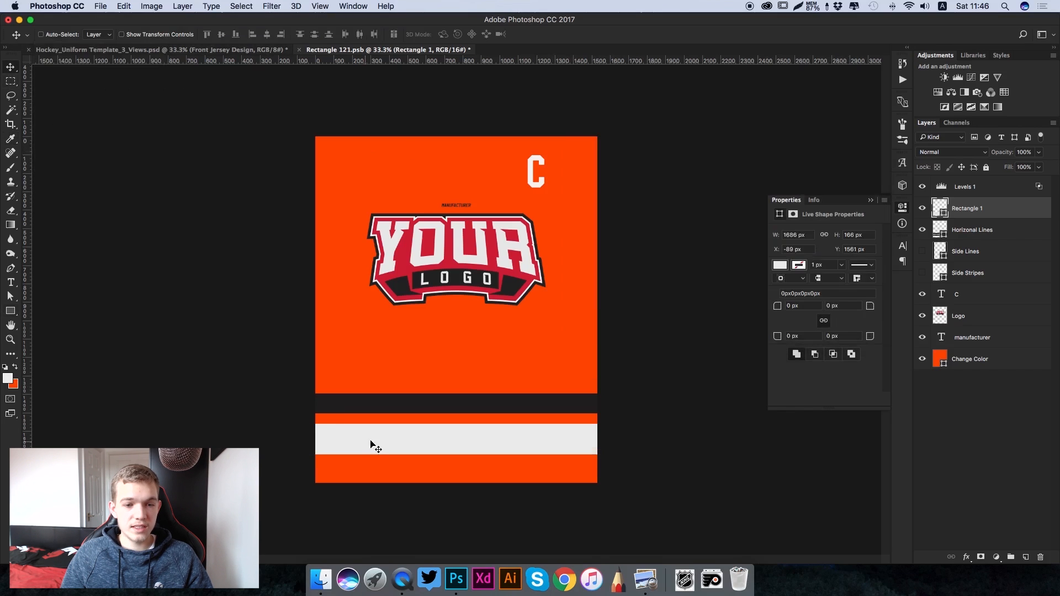
- Clip the Rectangle 1 layer to the Horizonal Lines layer with a clipping mask
key("super+plus")
scroll(375, 441, "down", 2)
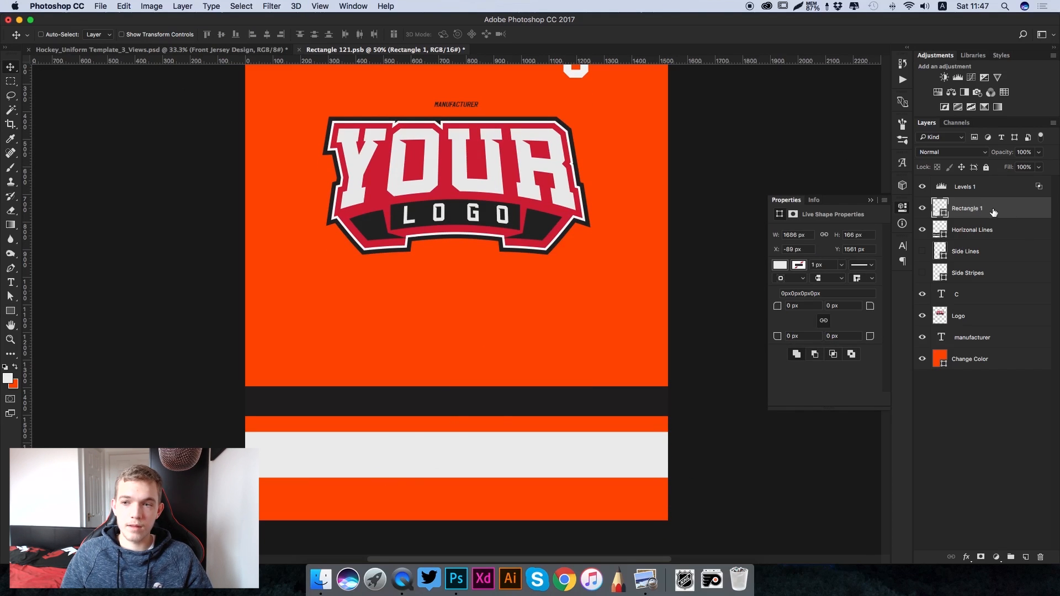
left_click_drag(984, 213, 981, 219)
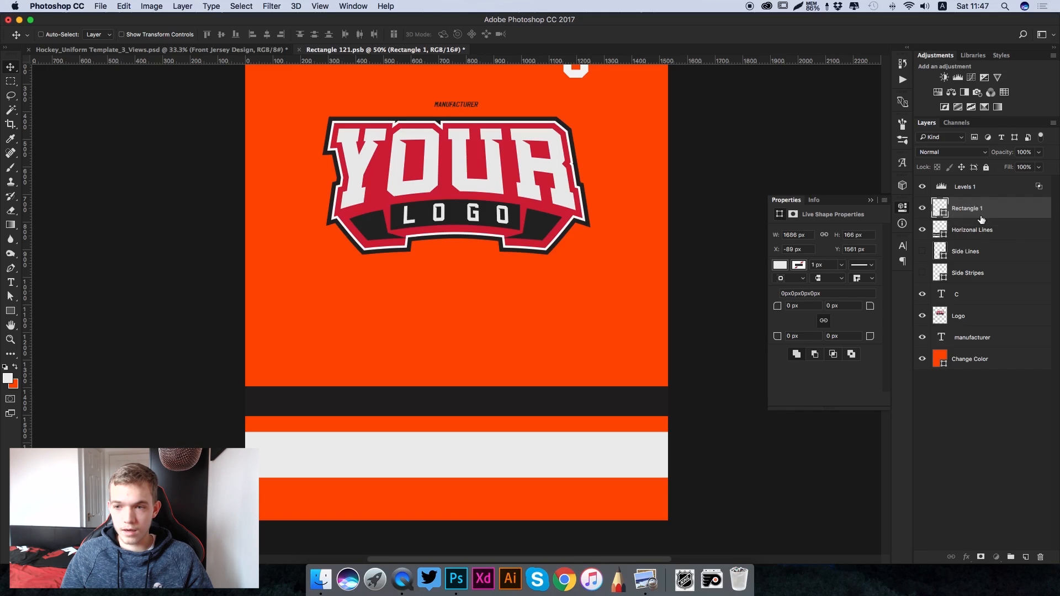
left_click(923, 212)
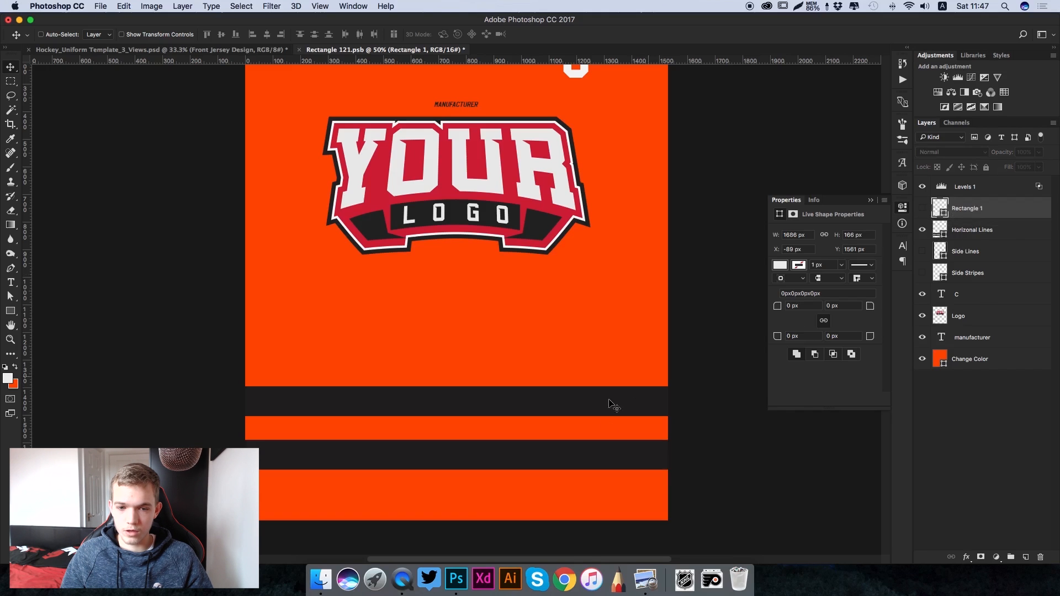
left_click(921, 215)
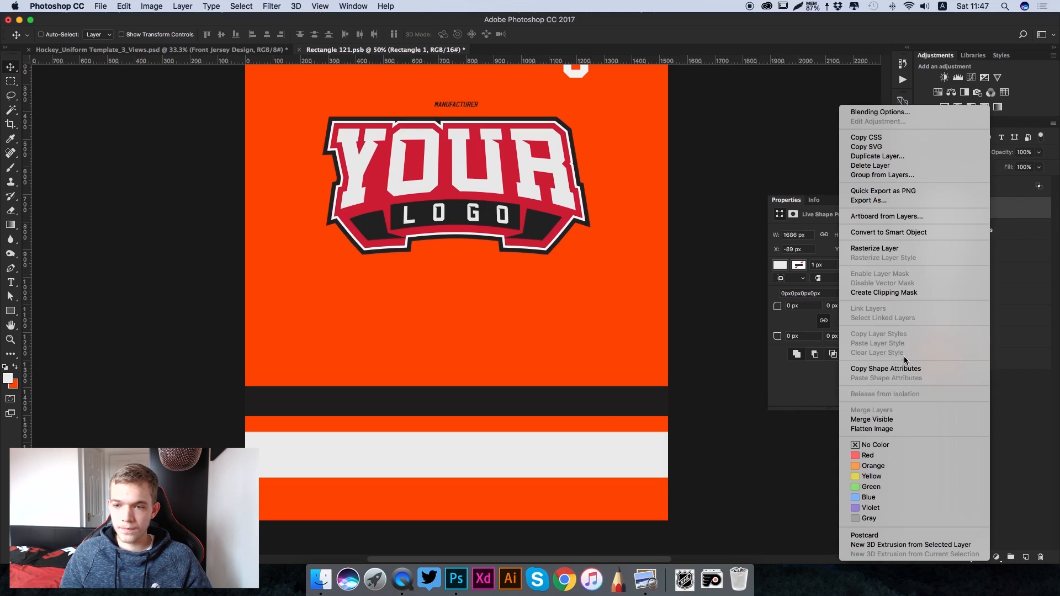
left_click(883, 293)
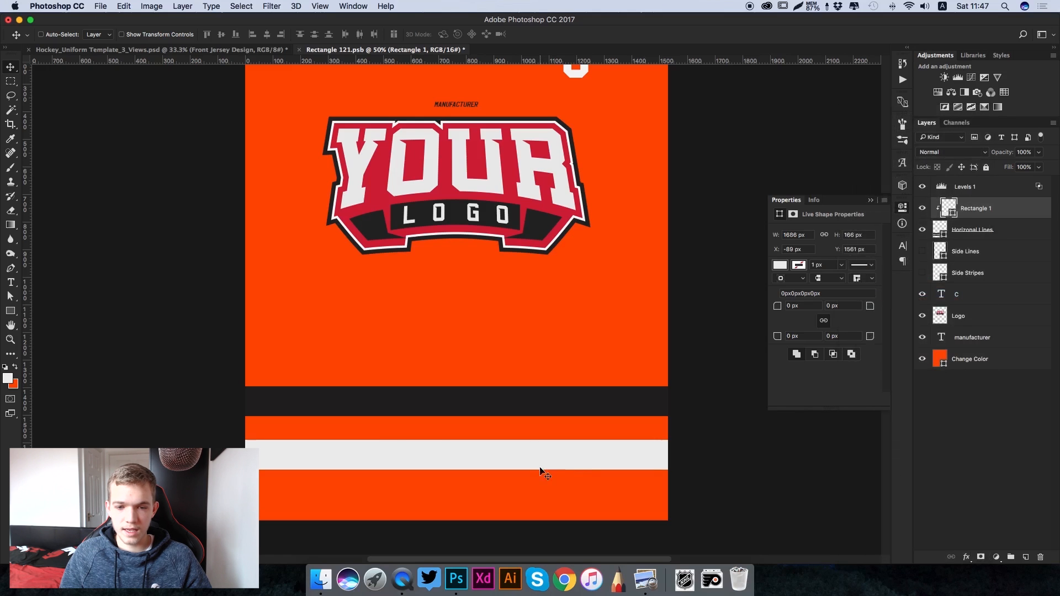
key("super")
key("super+minus")
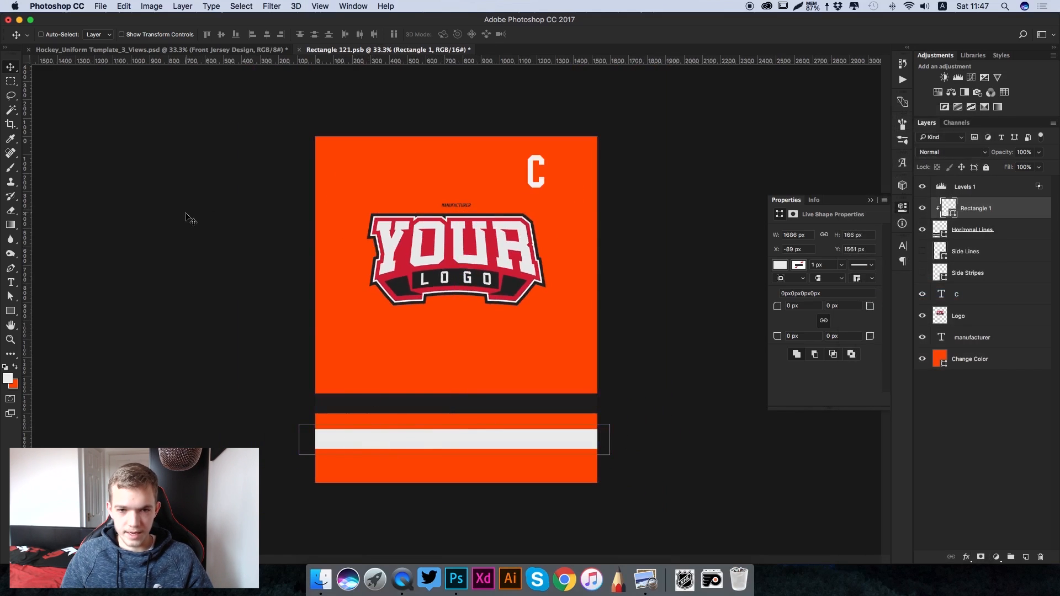
- Place the flyers-logo image above the Logo layer, scaled to about 57% and centred over the placeholder logo
left_click(1001, 232)
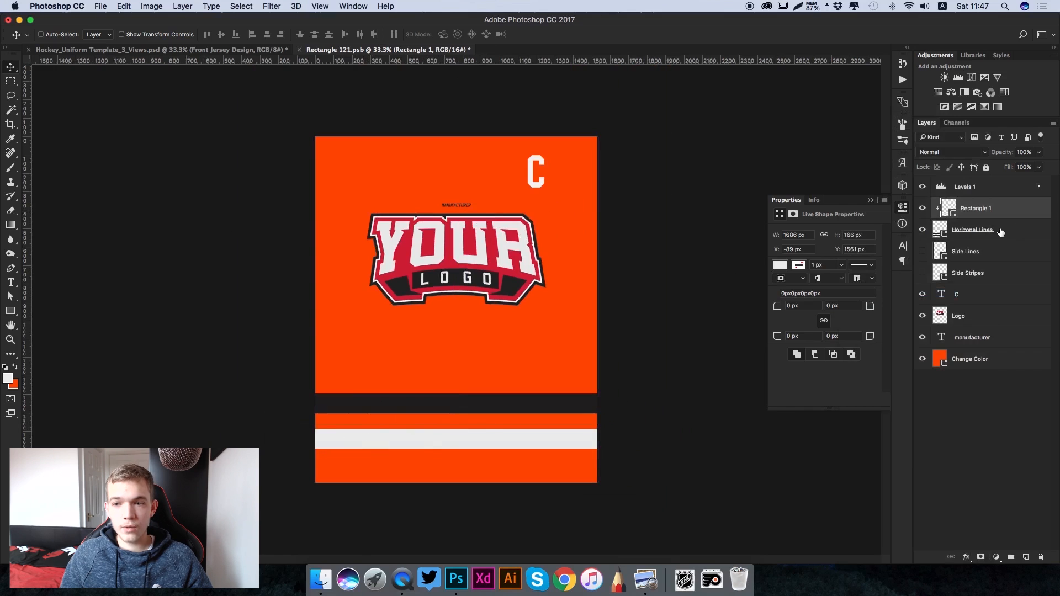
left_click(961, 315)
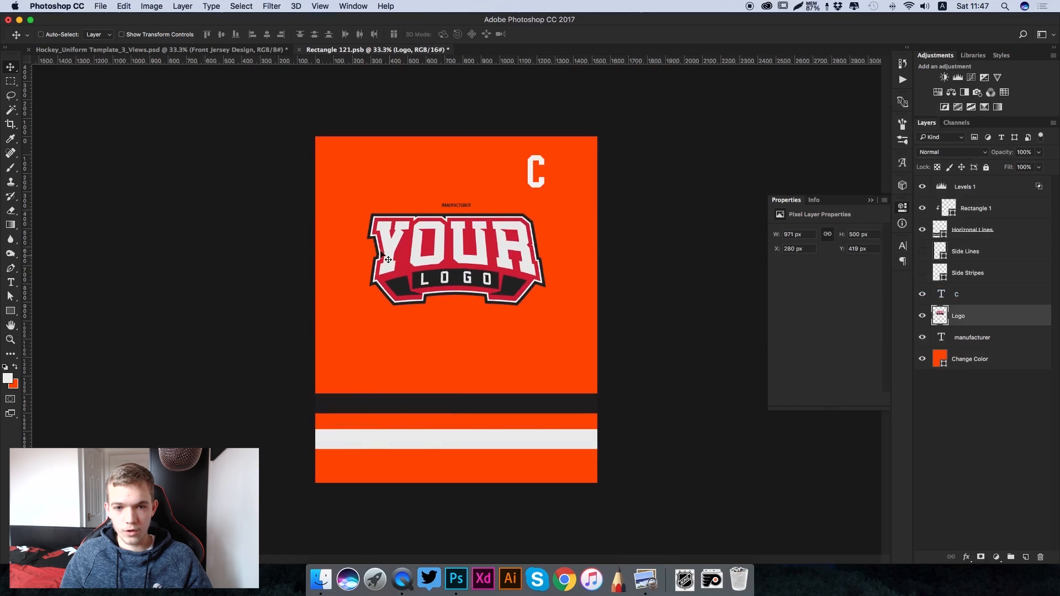
left_click(684, 580)
left_click_drag(700, 362, 432, 275)
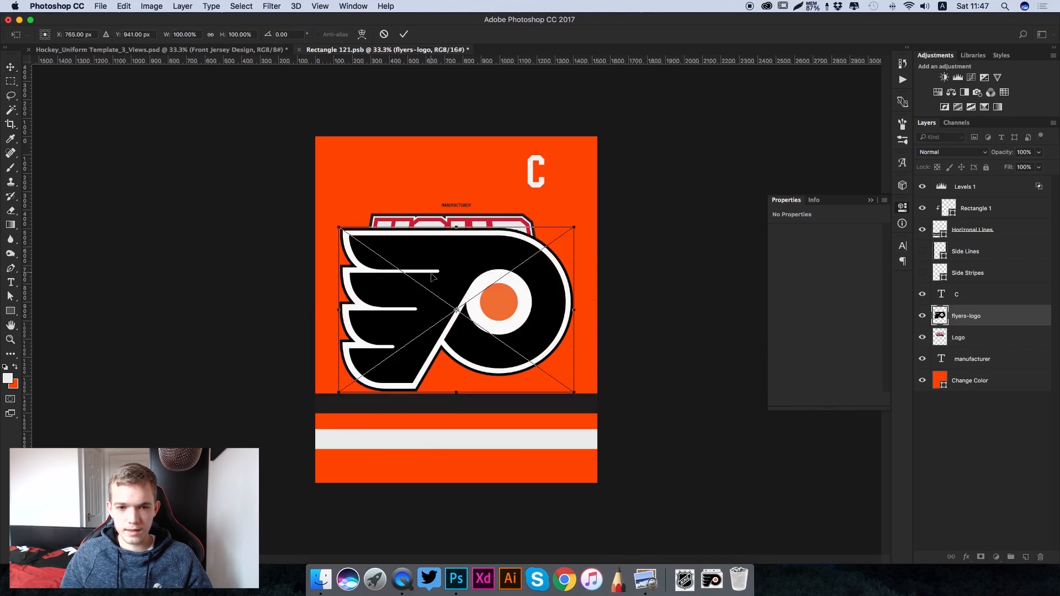
left_click_drag(529, 314, 535, 301)
left_click_drag(573, 377, 493, 291)
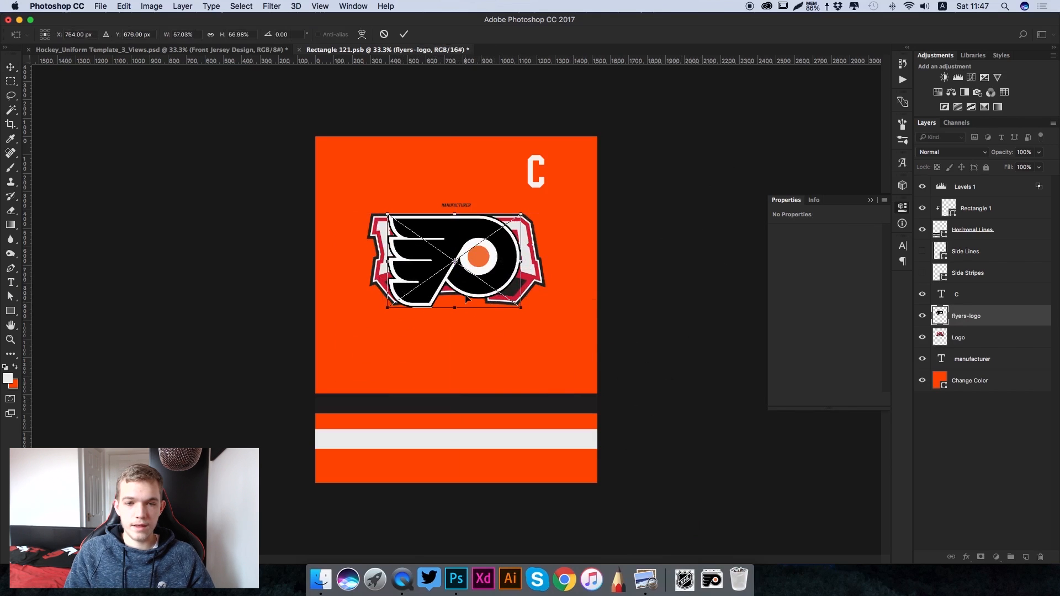
key("super+plus")
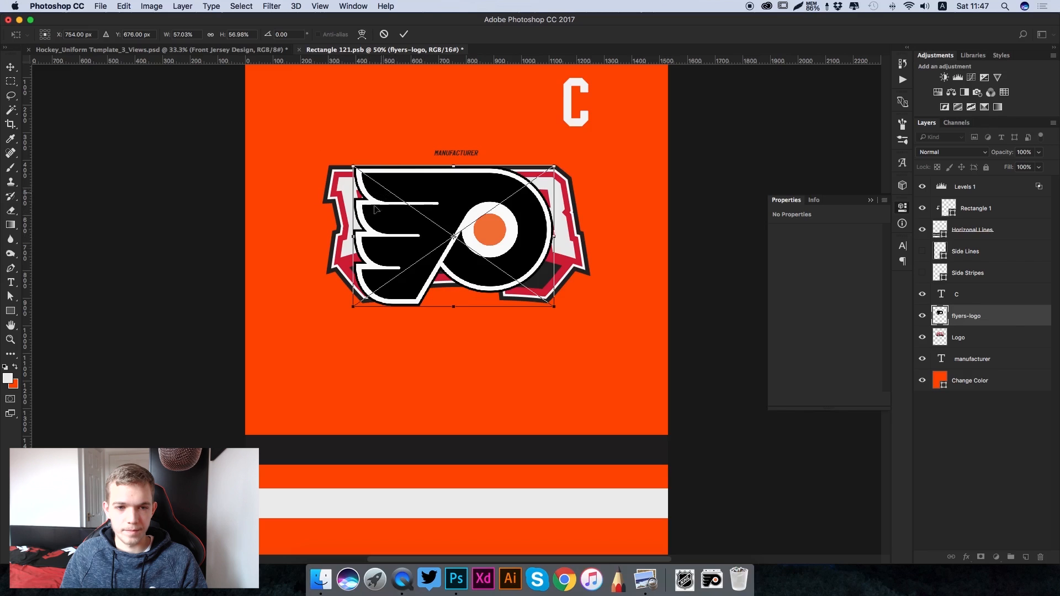
key("Return")
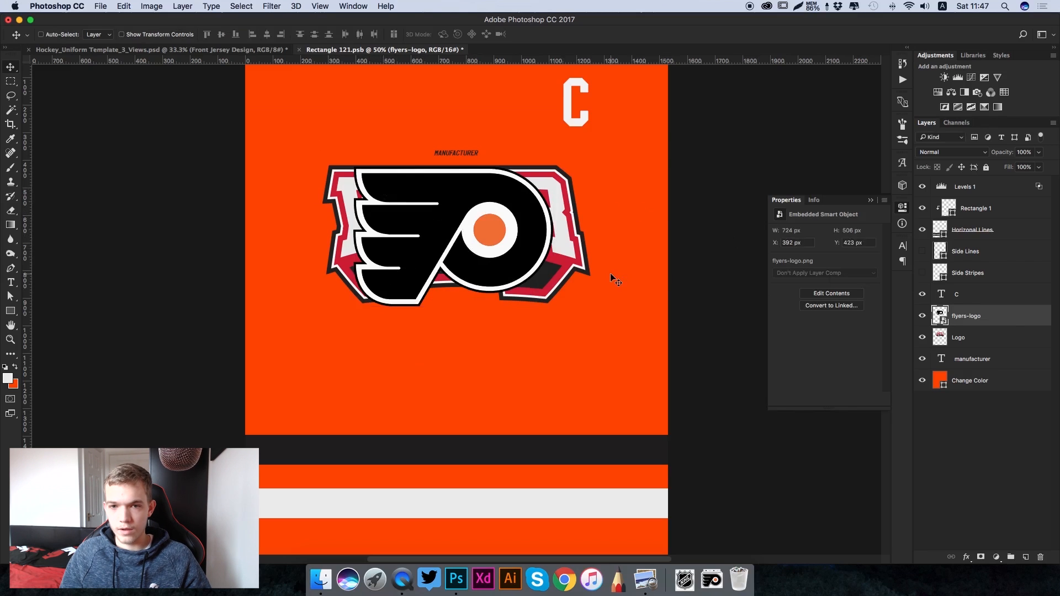
- Hide the manufacturer text layer and the placeholder Logo layer
scroll(610, 279, "up", 3)
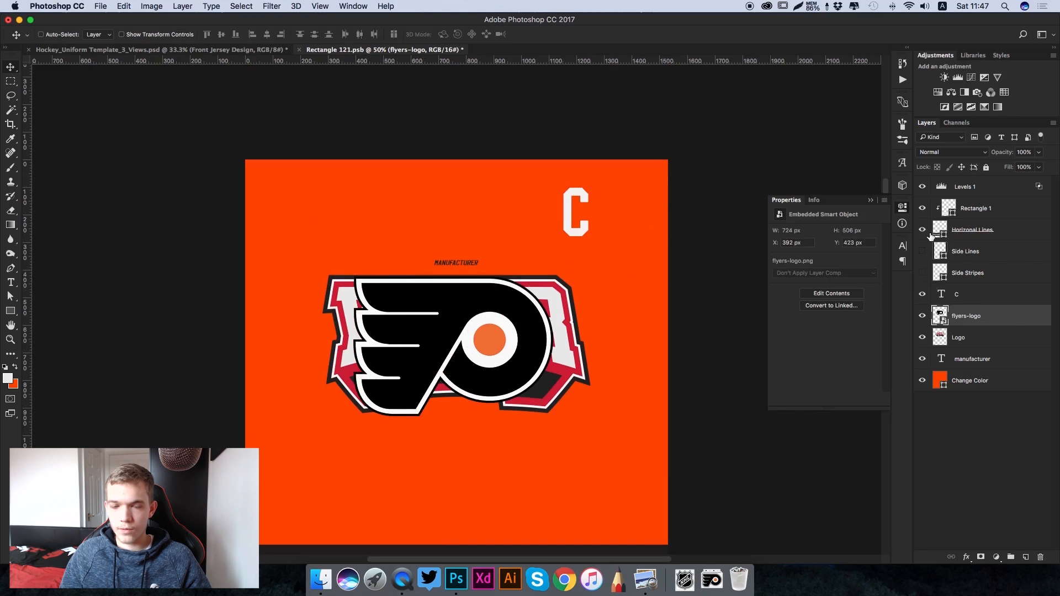
left_click(922, 359)
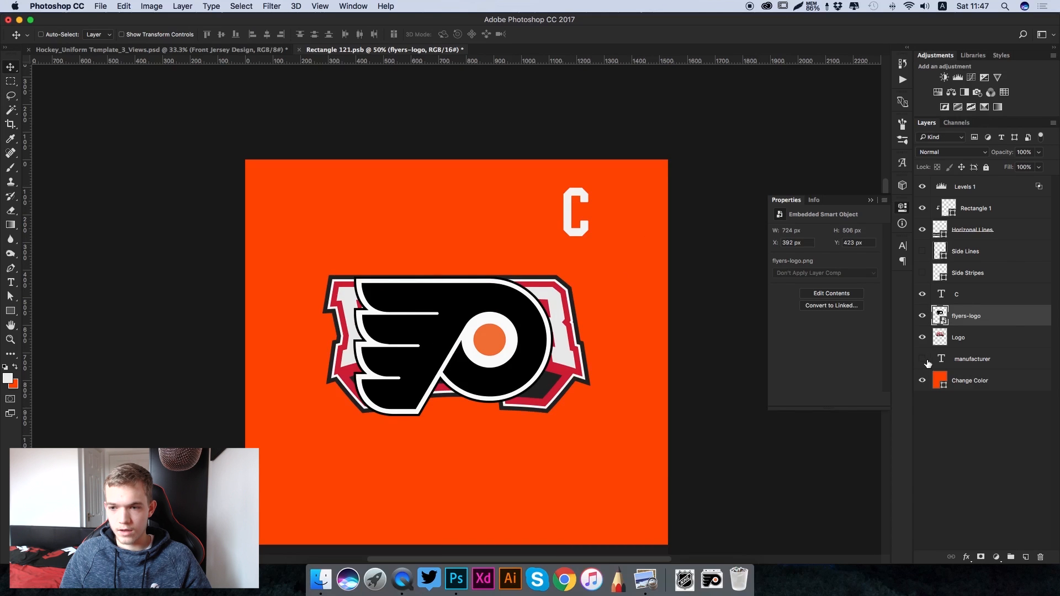
left_click(971, 363)
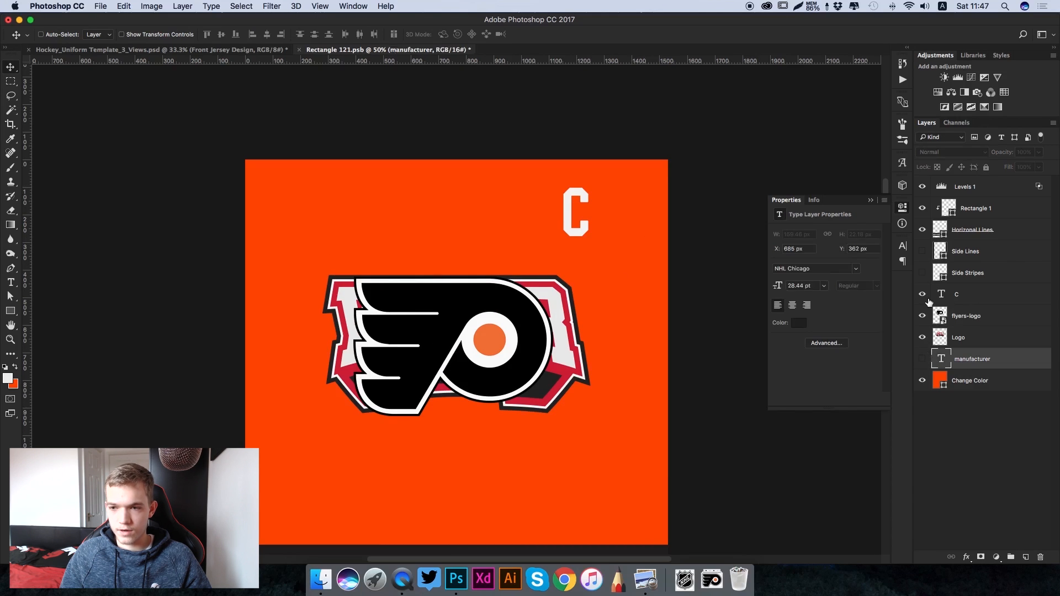
left_click(922, 337)
- Save the front jersey design and return to the Hockey_Uniform Template_3_Views document
key("super+minus")
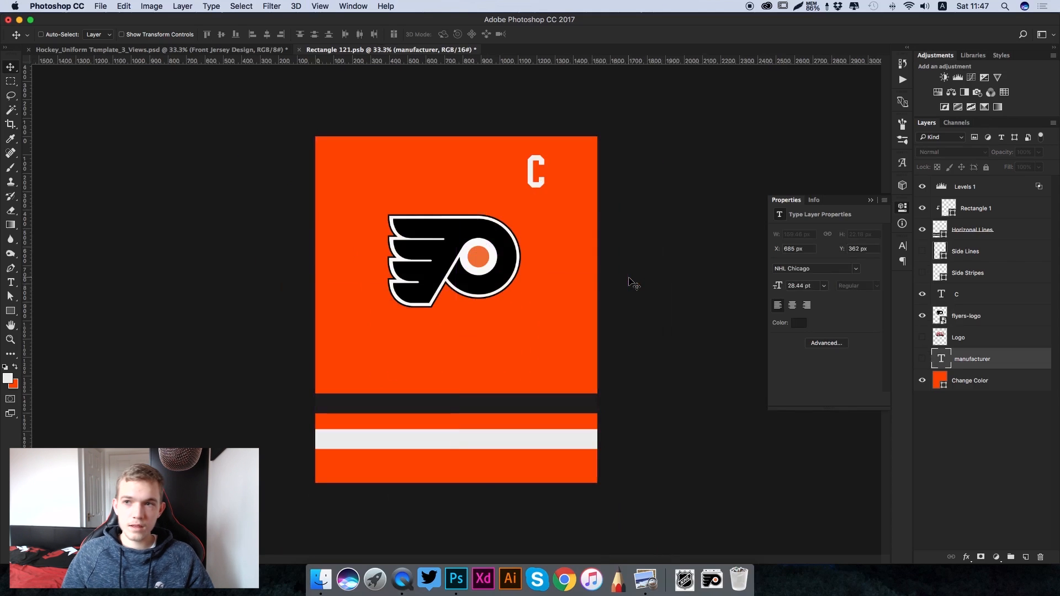
key("super+s")
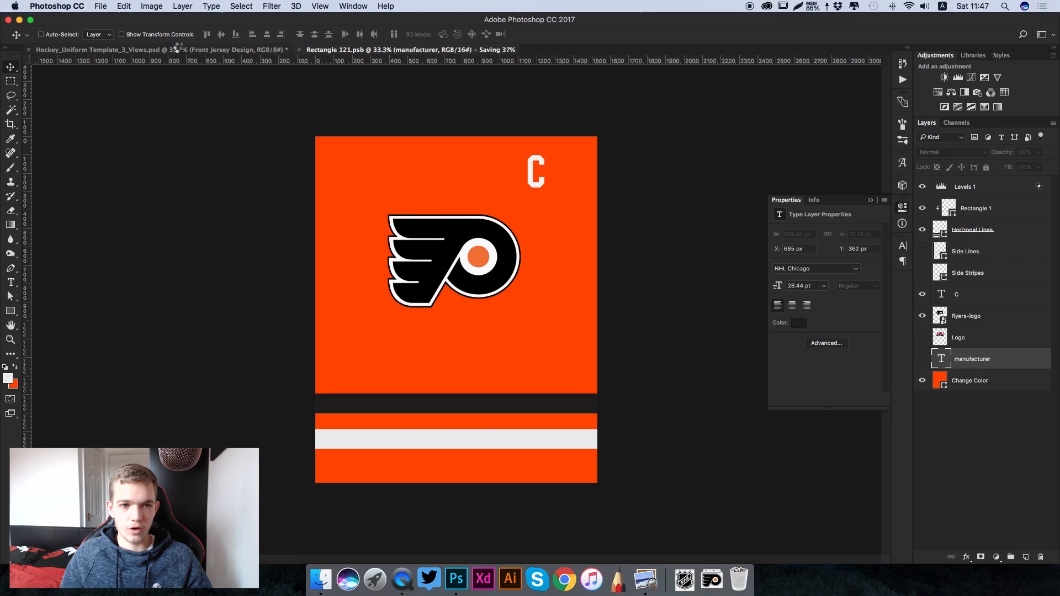
left_click(232, 51)
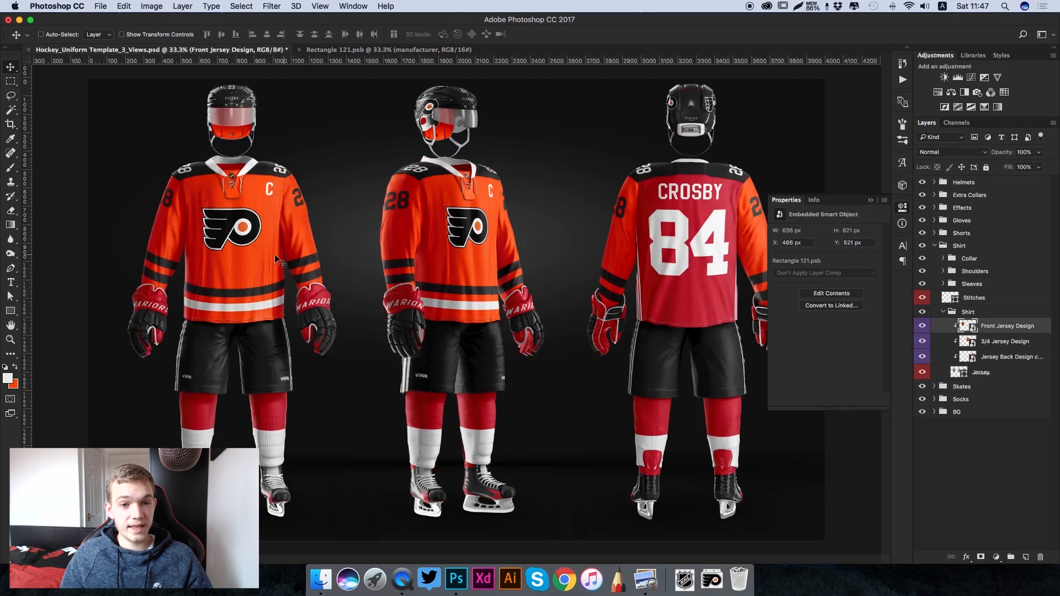
- Open the contents of the Jersey Back Design smart object for editing
left_click(870, 201)
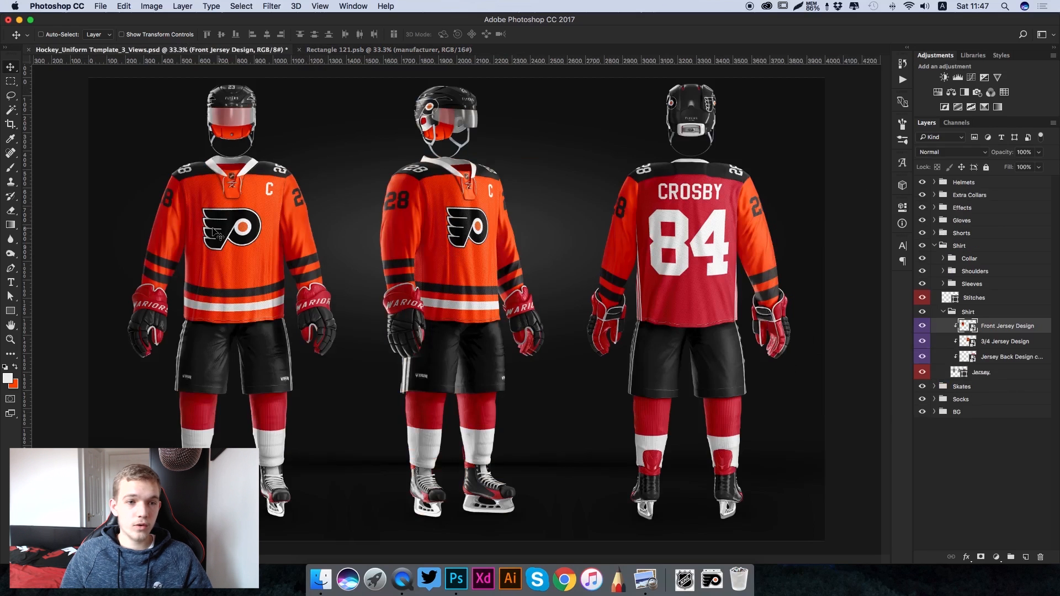
key("super+plus")
scroll(280, 214, "left", 5)
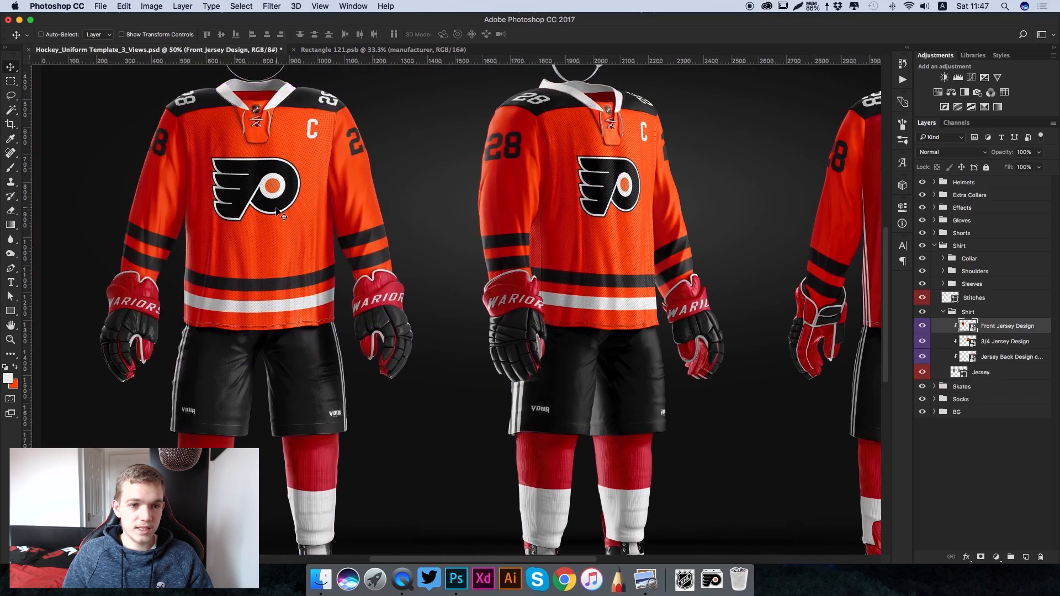
scroll(298, 224, "right", 10)
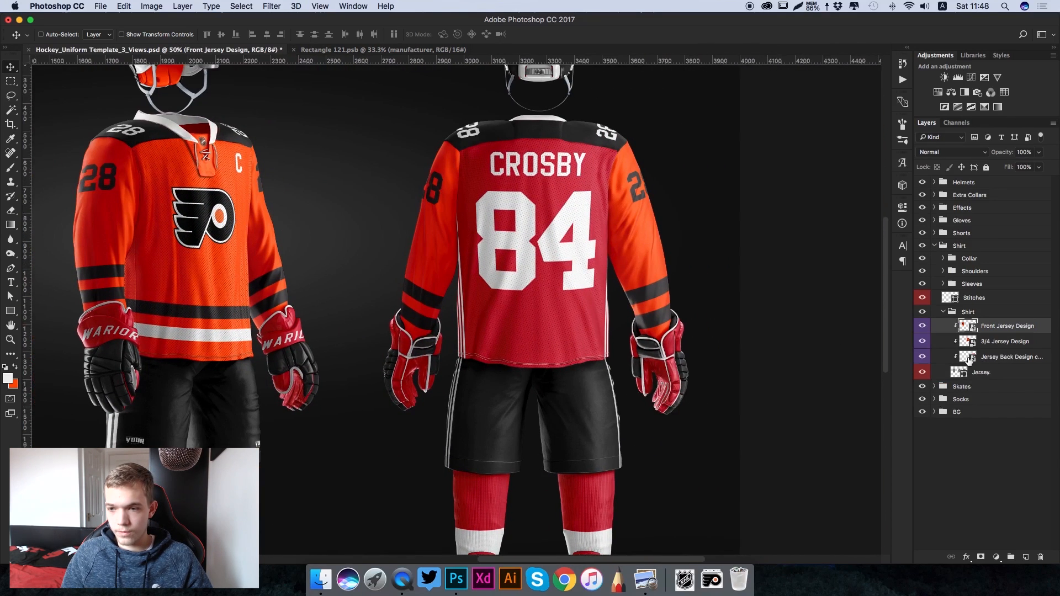
double_click(964, 358)
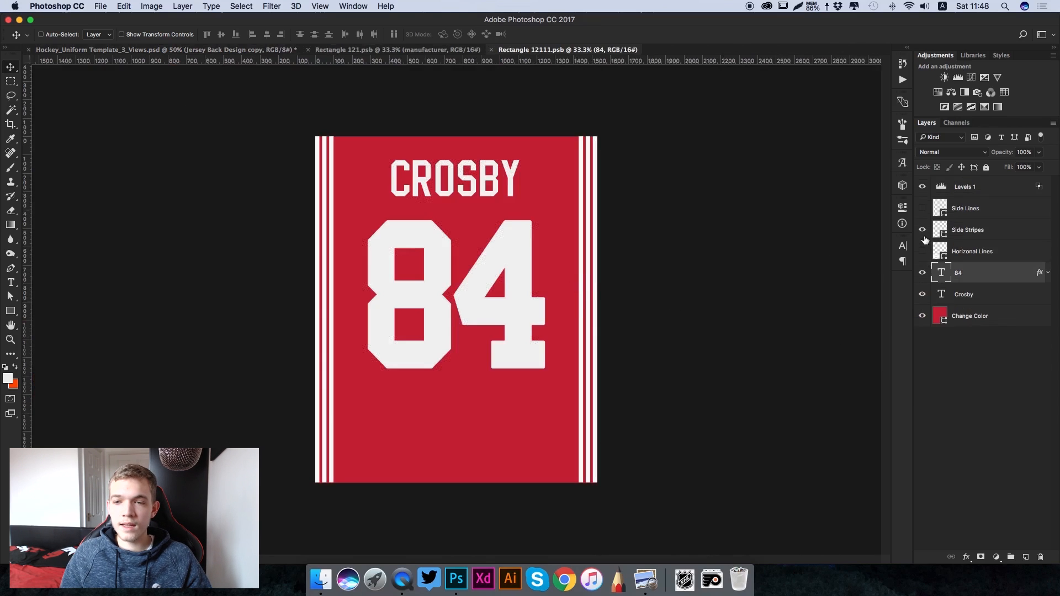
- Hide the Side Stripes layer and keep the Side Lines and Horizonal Lines layers hidden on the back jersey
left_click(922, 231)
left_click(921, 208)
left_click(922, 208)
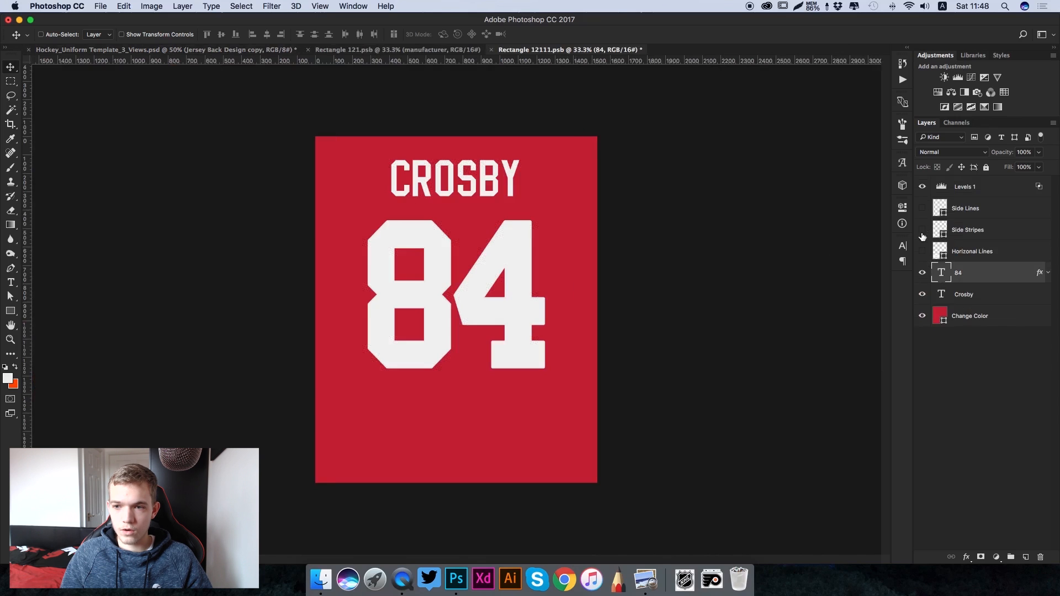
left_click(923, 252)
left_click(922, 252)
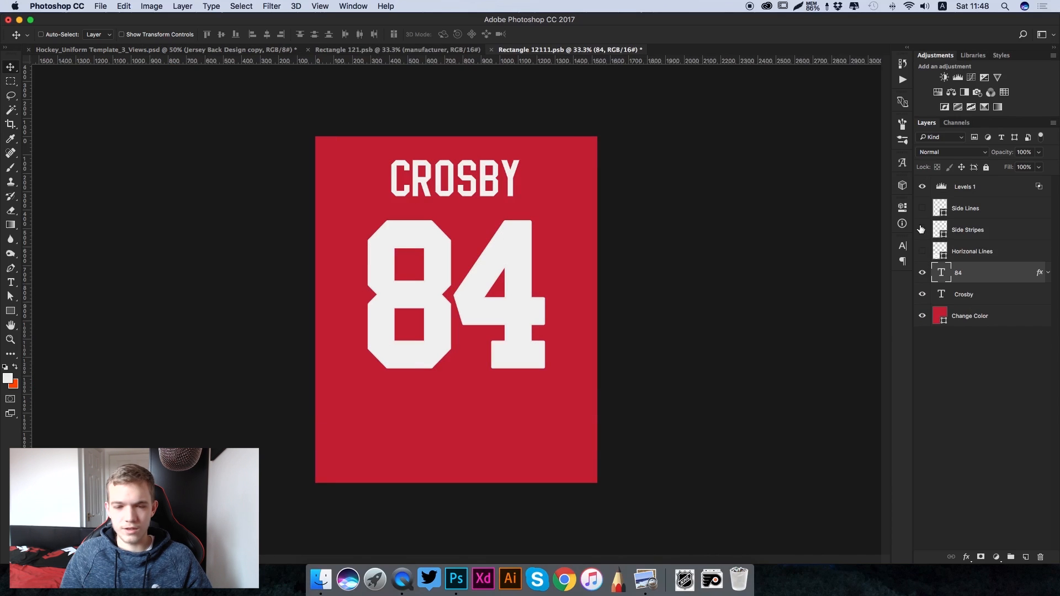
left_click(922, 208)
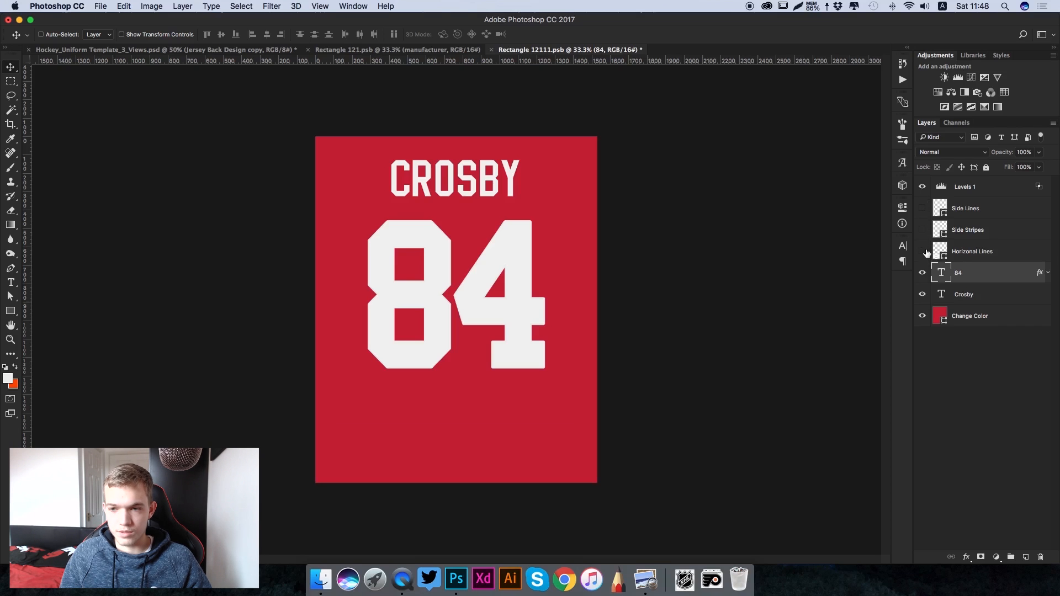
- Change the back jersey number to 28 and set its text colour to near-black #191919
key("t")
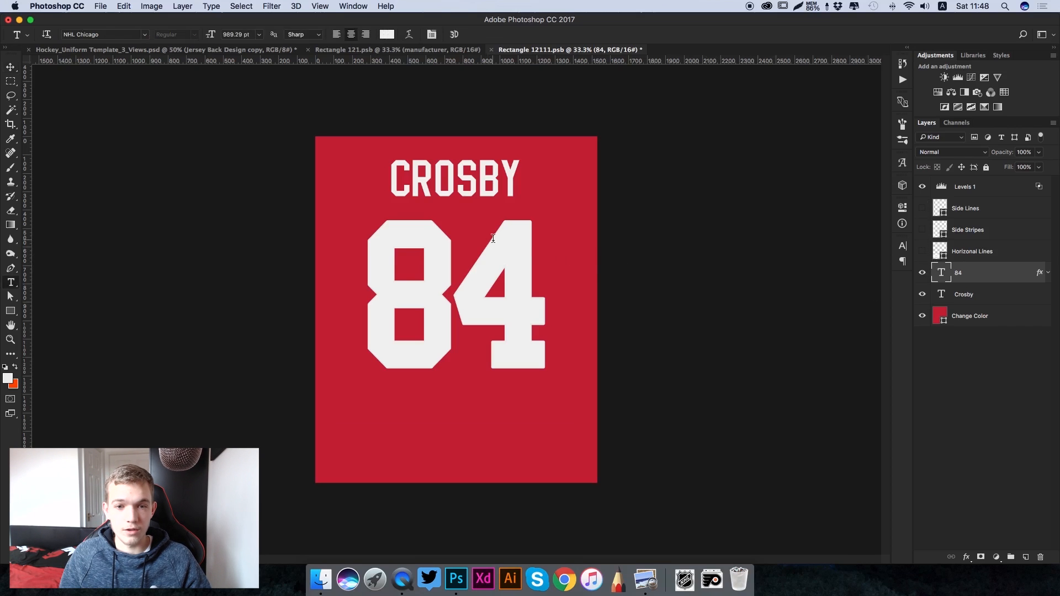
double_click(389, 277)
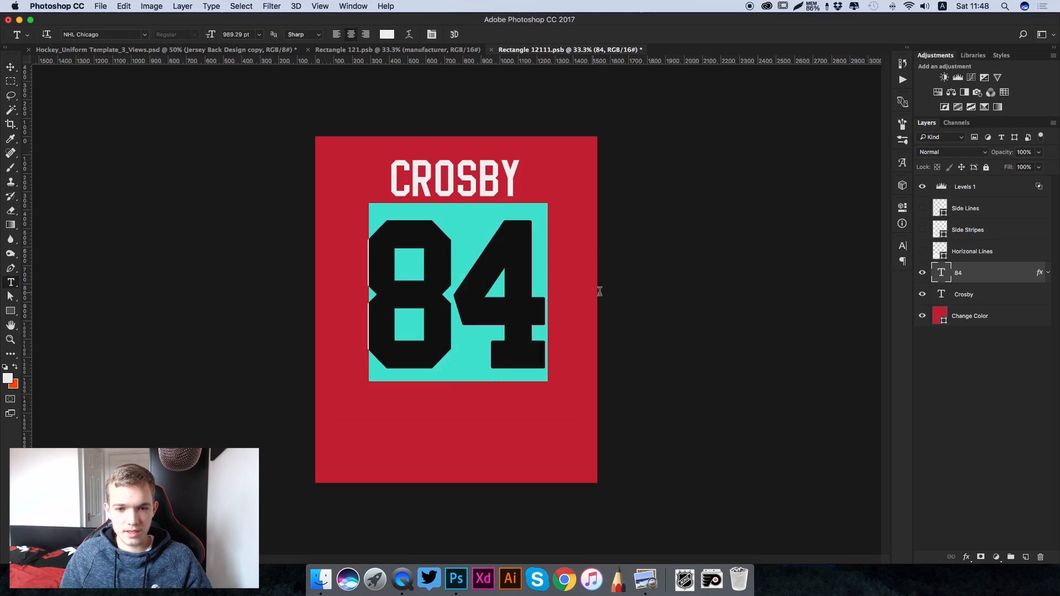
type("28")
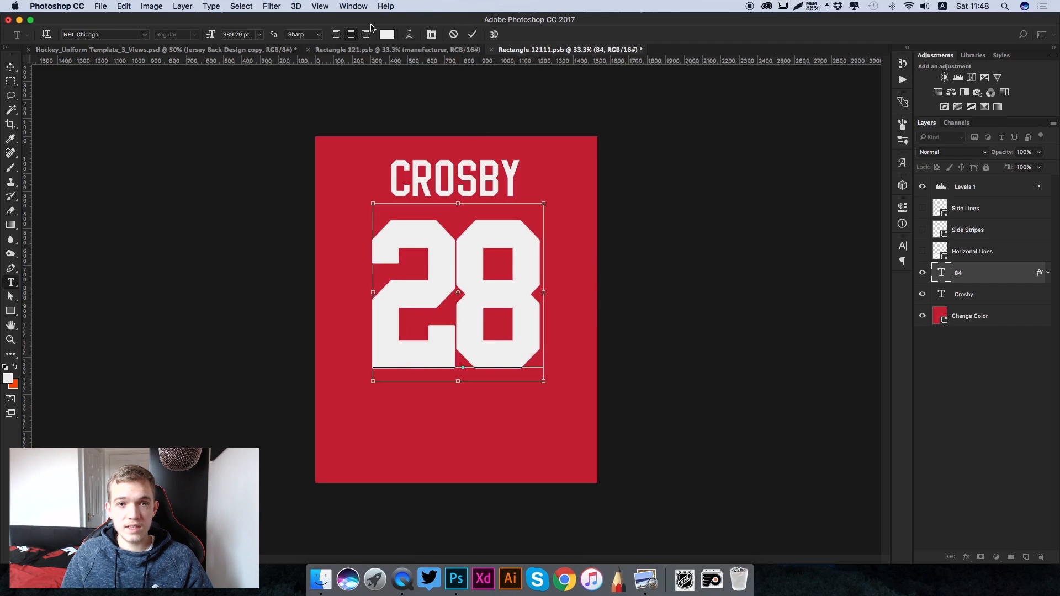
key("super+a")
left_click(387, 34)
left_click_drag(647, 263, 547, 279)
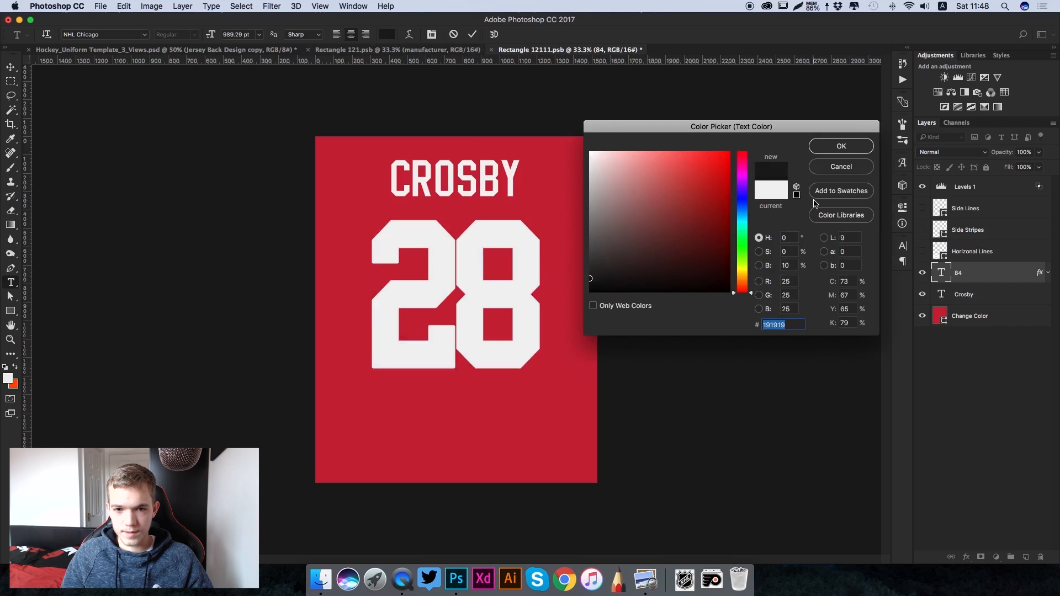
left_click(850, 149)
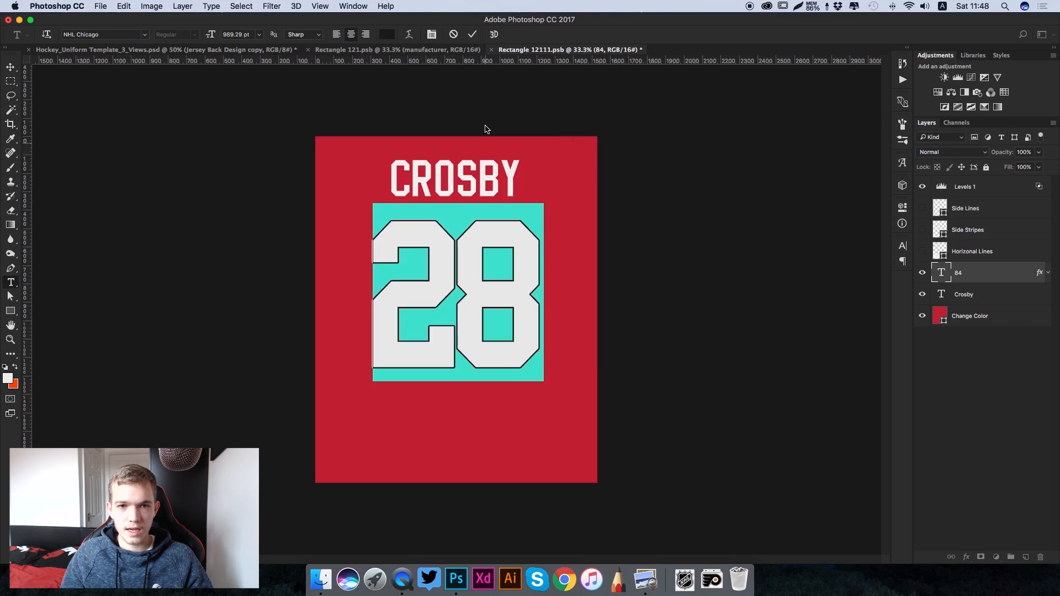
left_click(472, 34)
- Replace the player name above the number on the back jersey with GIROUX
left_click(486, 175)
key("super+a")
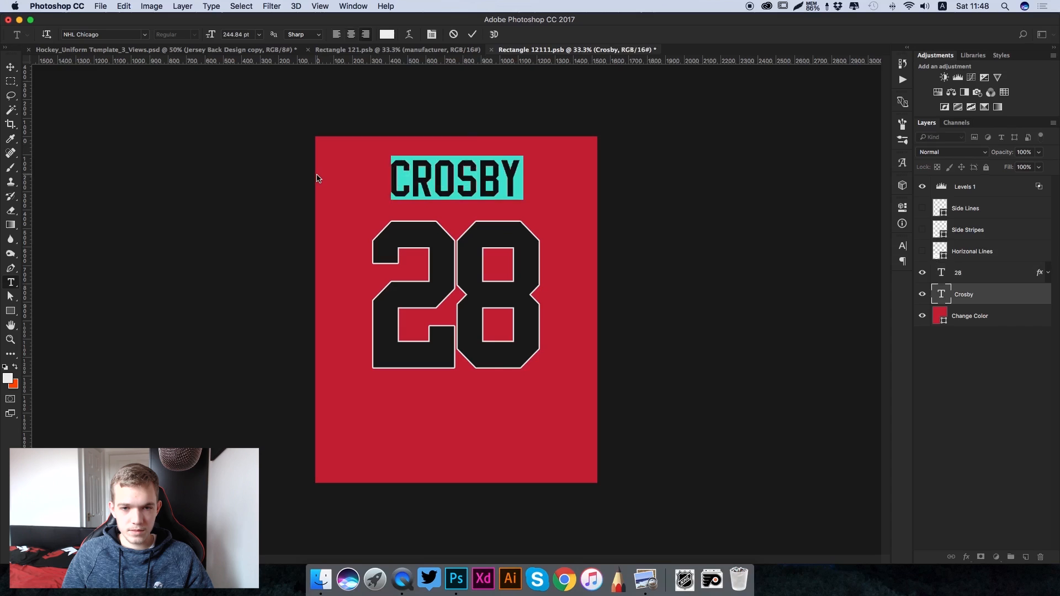
type("GIROUX")
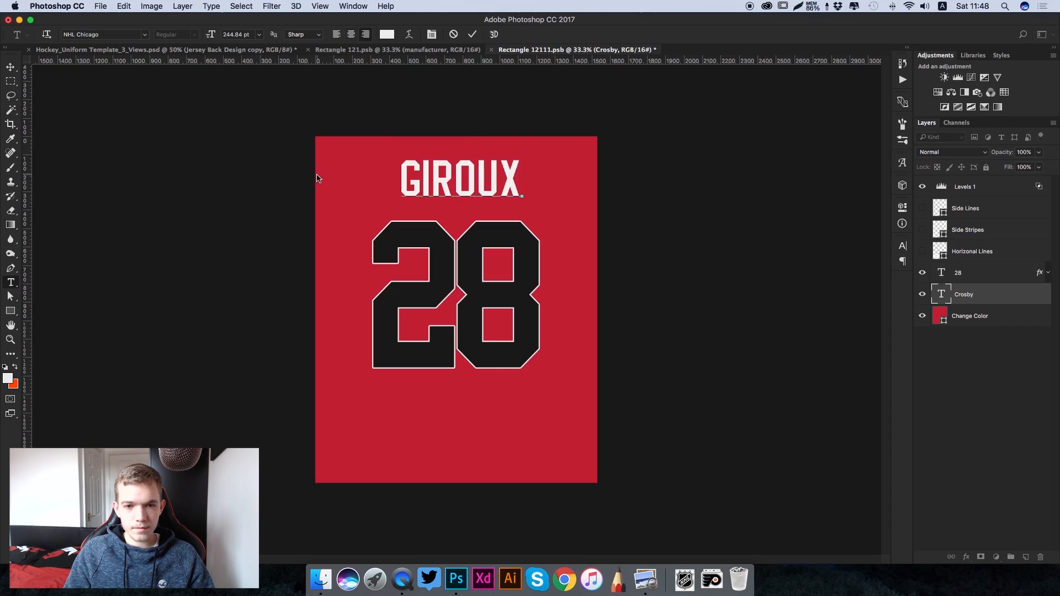
left_click(473, 35)
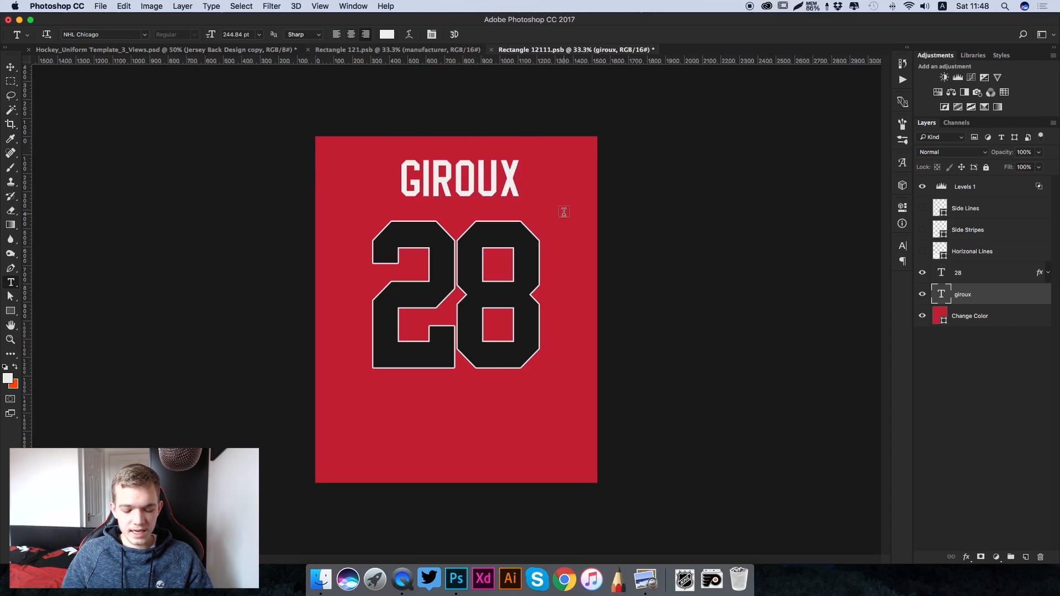
- Centre the GIROUX text layer horizontally on the canvas, using a selection of the whole canvas, and deselect
key("v")
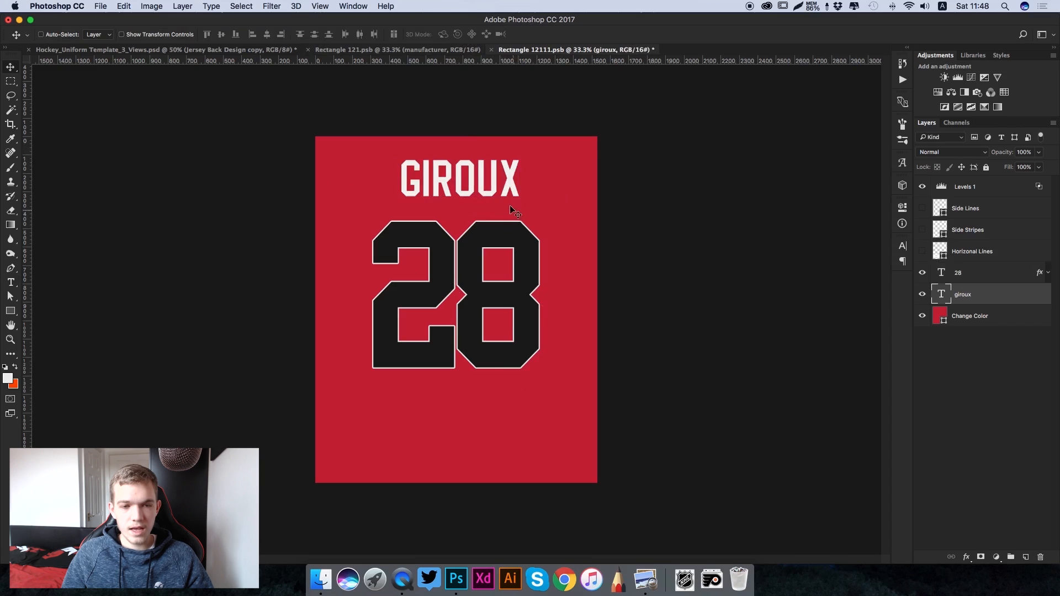
key("super+a")
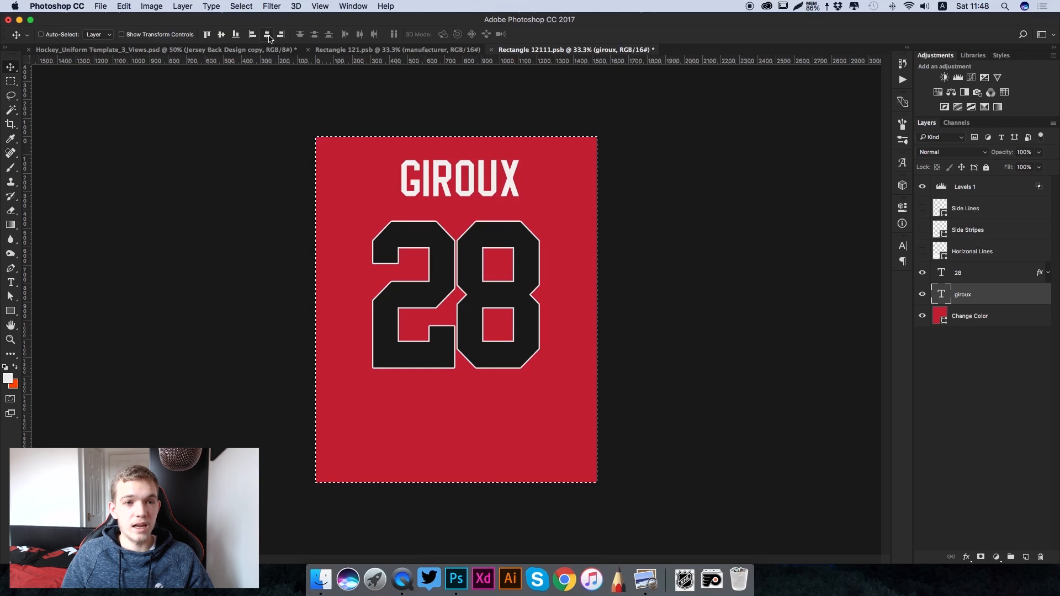
left_click(268, 35)
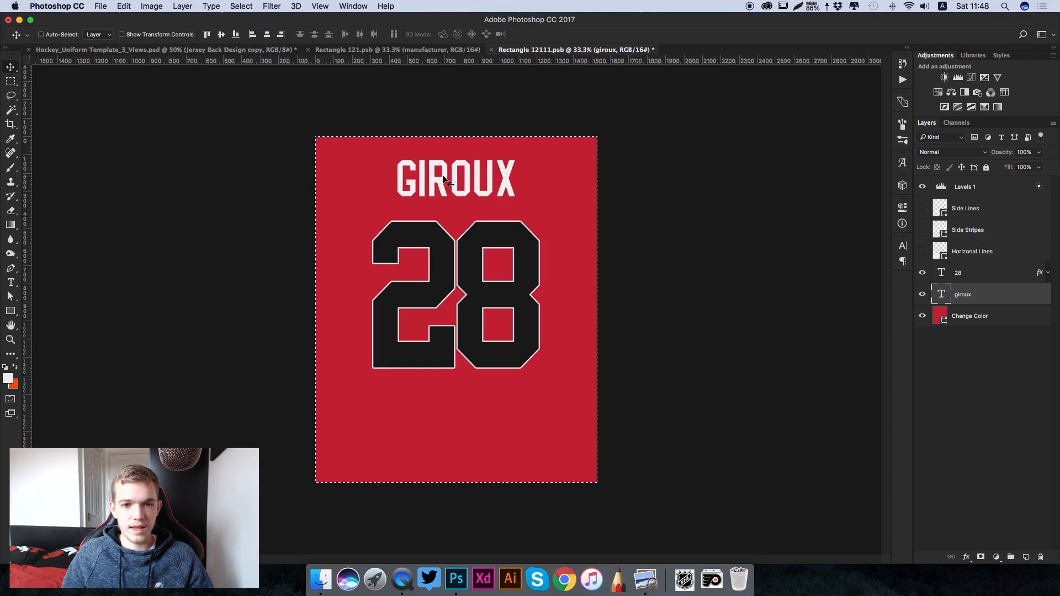
key("super+d")
- Recolour the GIROUX text to #191919 by sampling the colour of the number 28
key("t")
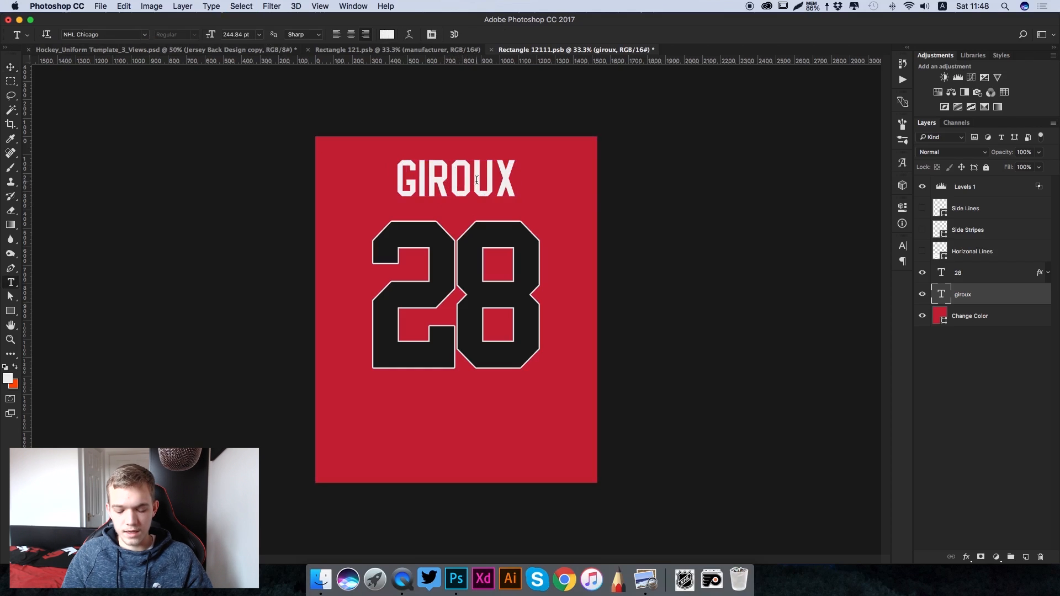
left_click(474, 180)
key("super+a")
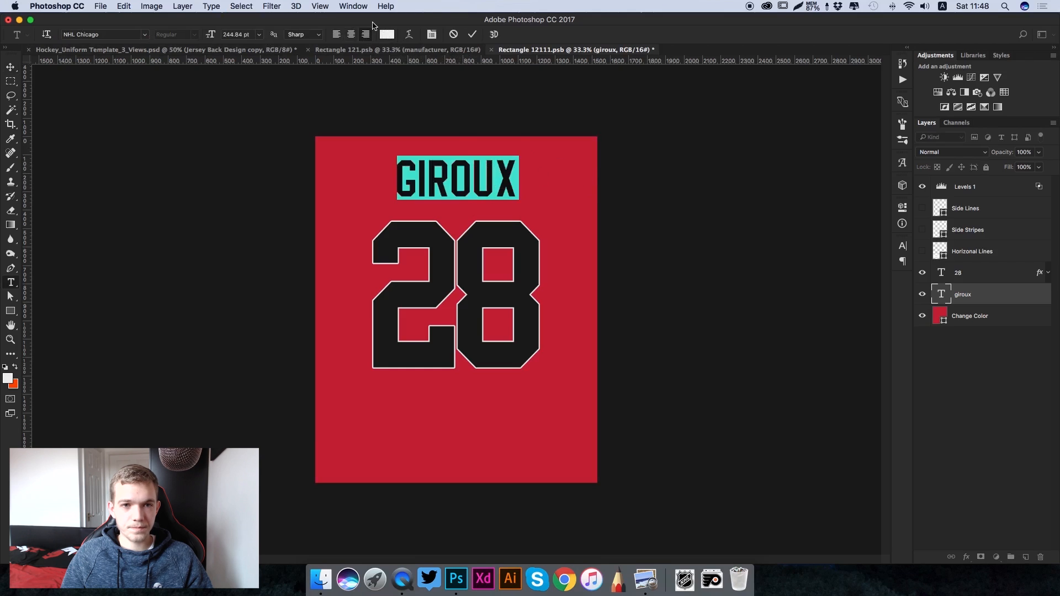
left_click(385, 37)
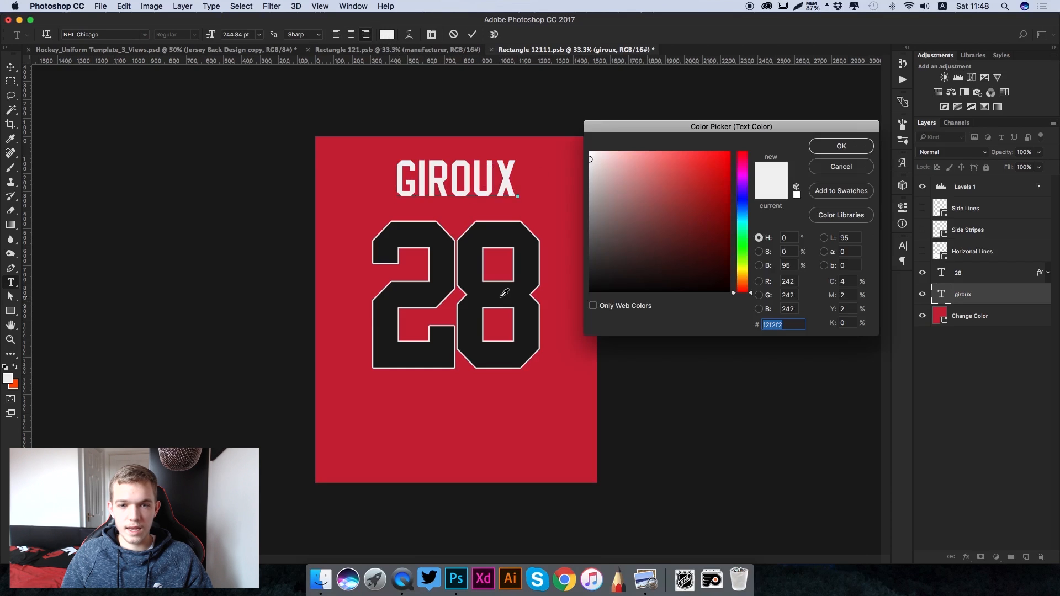
left_click(502, 295)
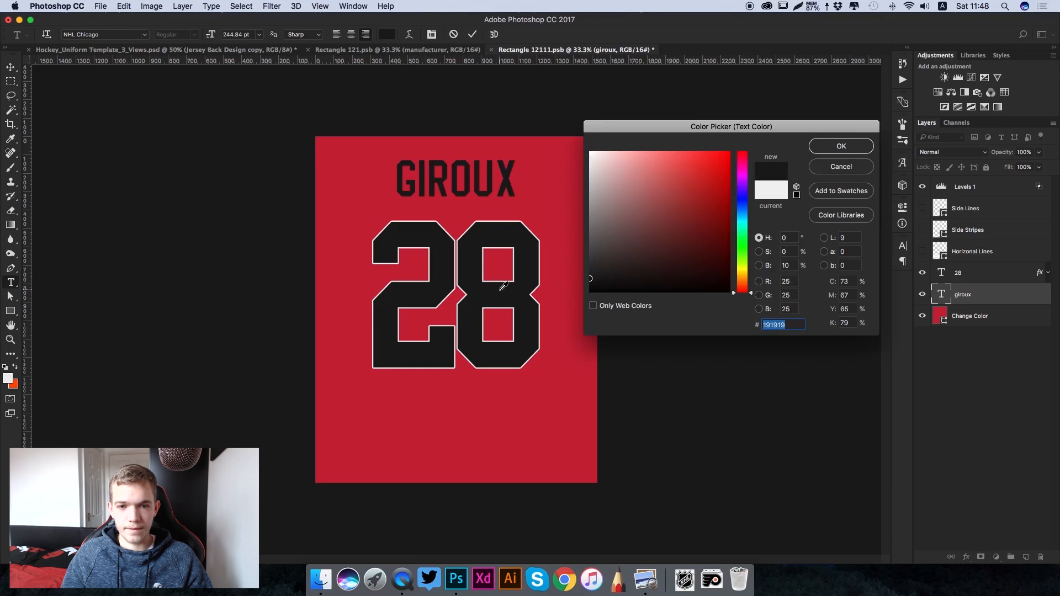
left_click(853, 147)
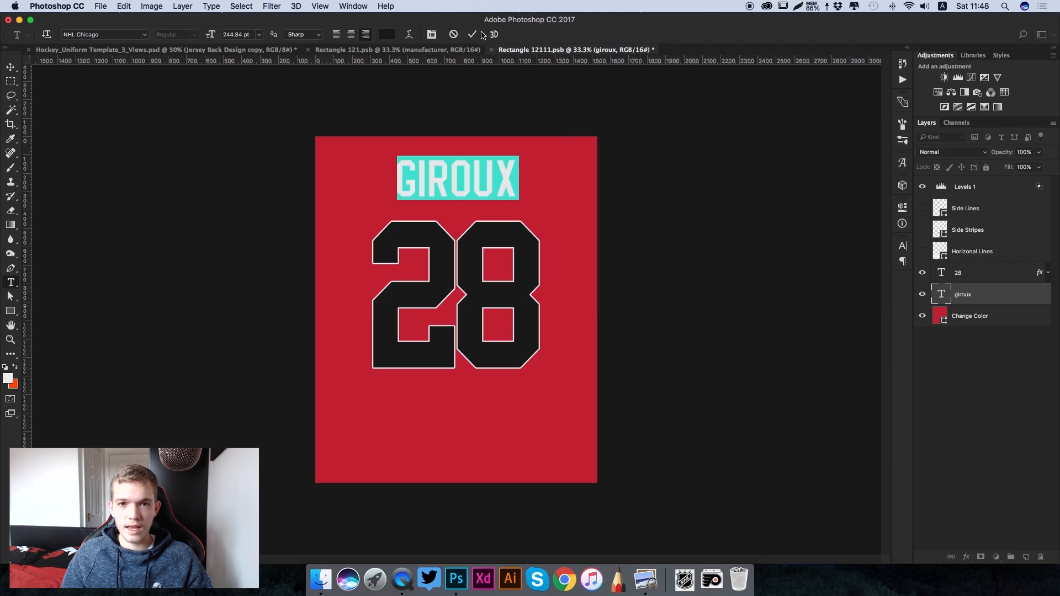
left_click(472, 35)
- Select the Change Color base layer of the back jersey design
left_click(939, 320)
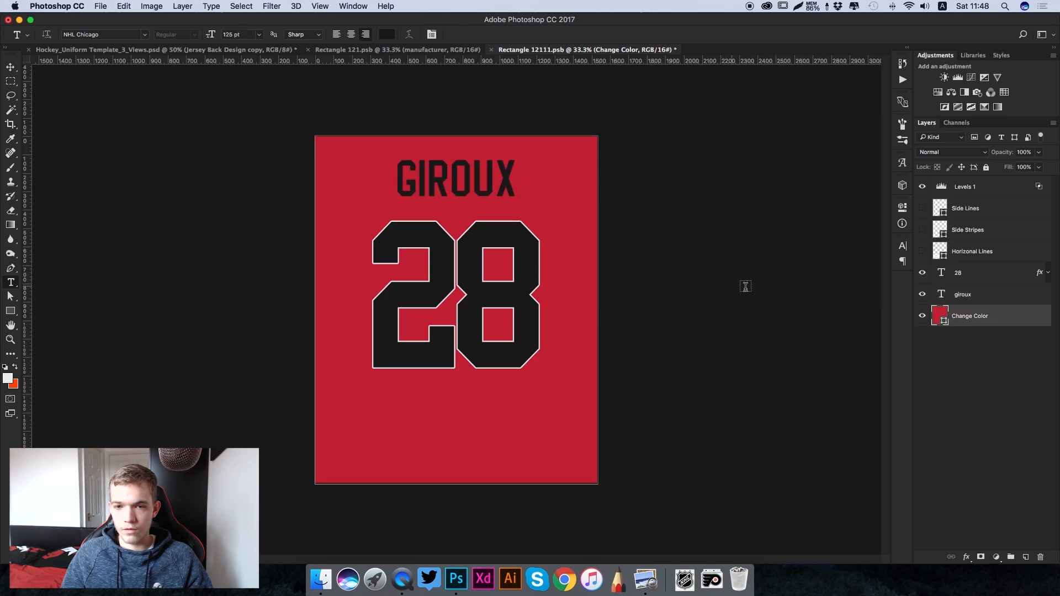
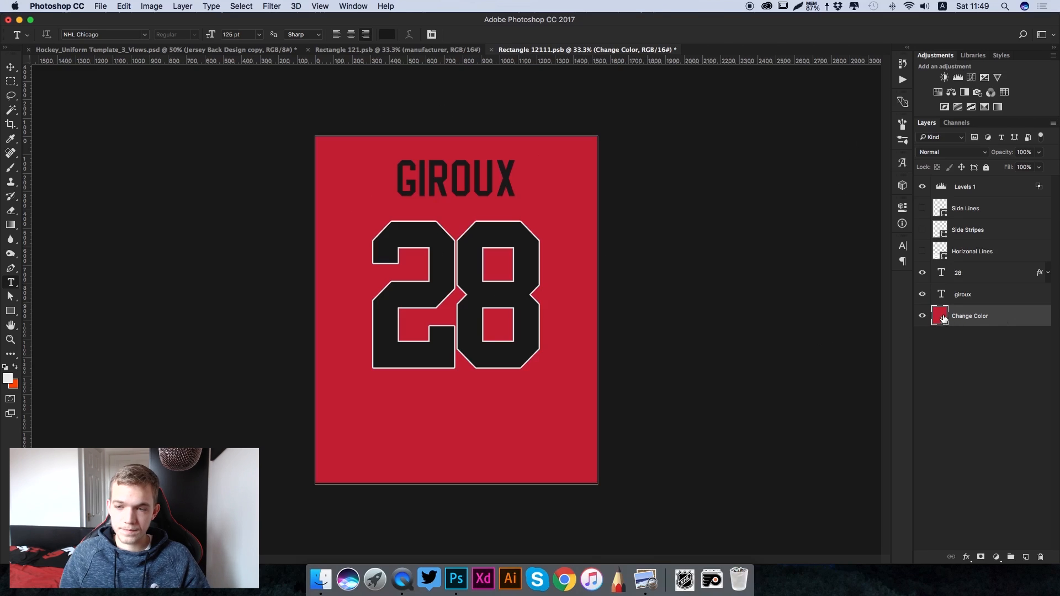
- Recolour the Change Color base layer to the orange background swatch, #ff4d00, and save the back jersey design
double_click(943, 317)
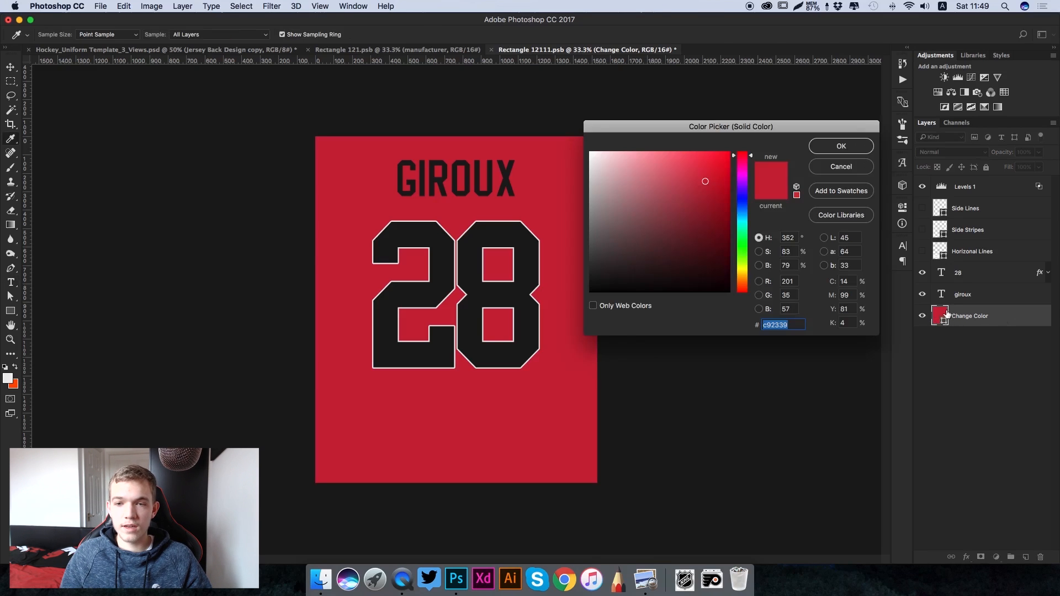
left_click(17, 382)
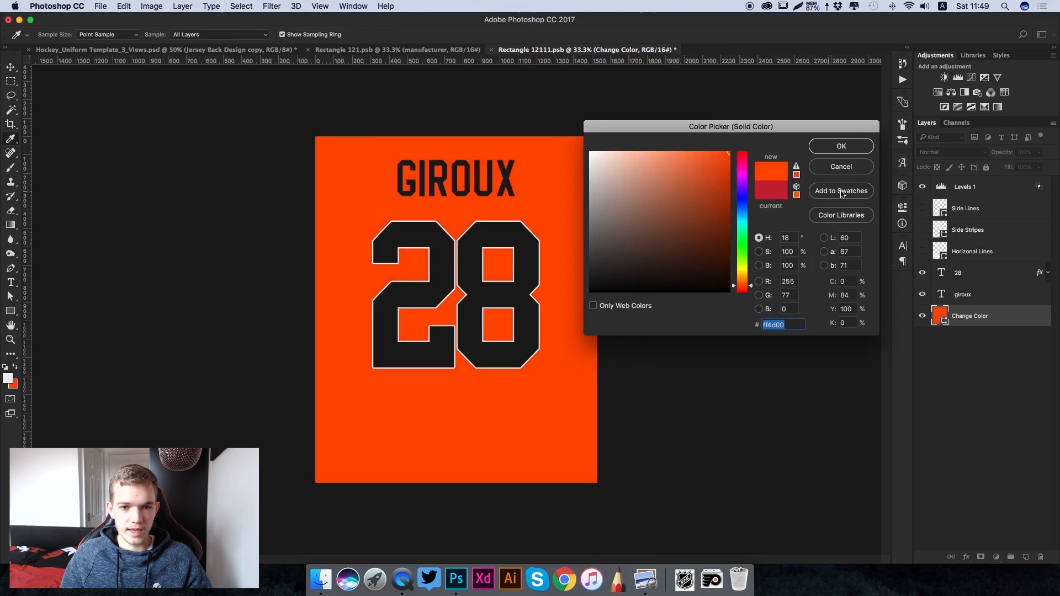
left_click(840, 146)
key("t")
key("super+s")
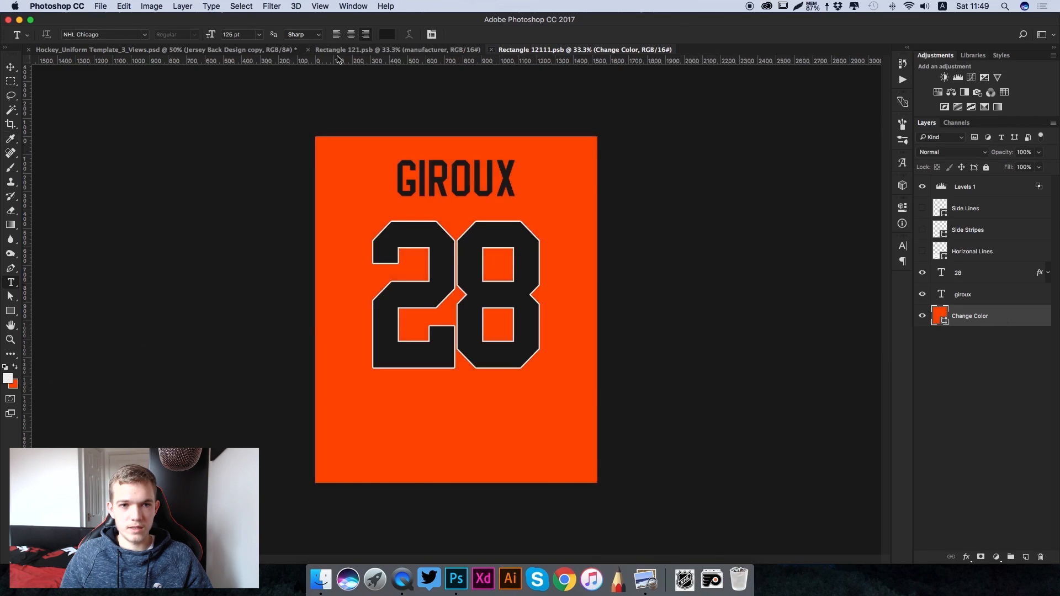
- Close the back jersey and manufacturer design files and return to the full three-view uniform template with the Move tool active
key("super+w")
left_click(308, 50)
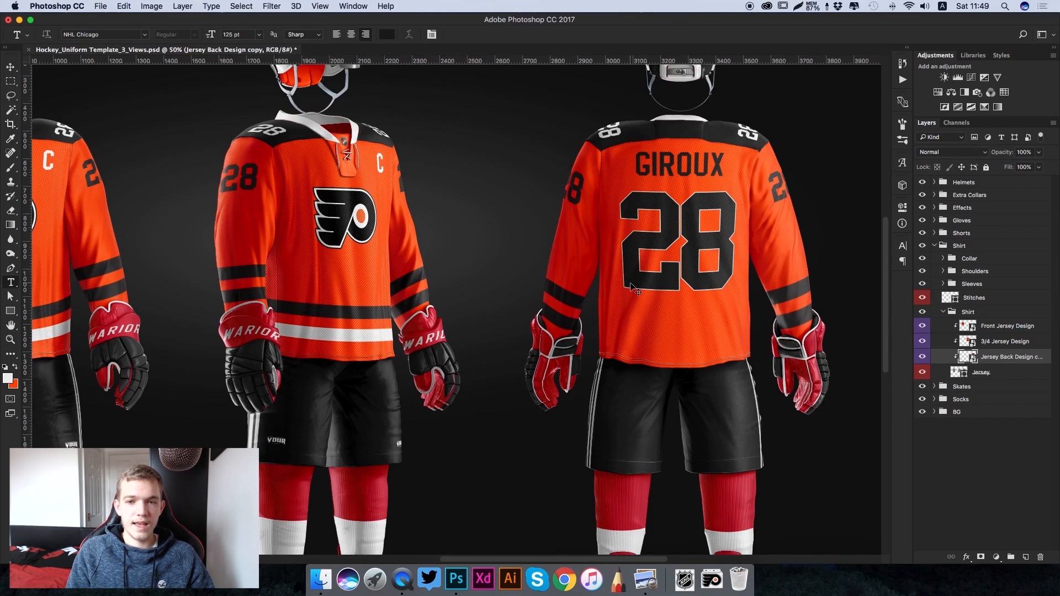
key("super+minus")
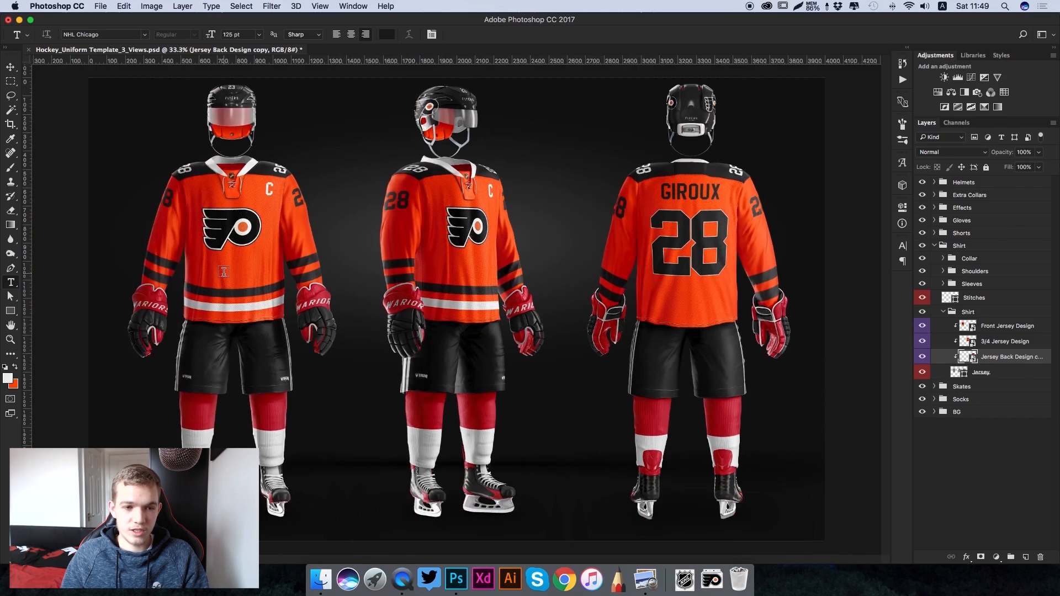
key("v")
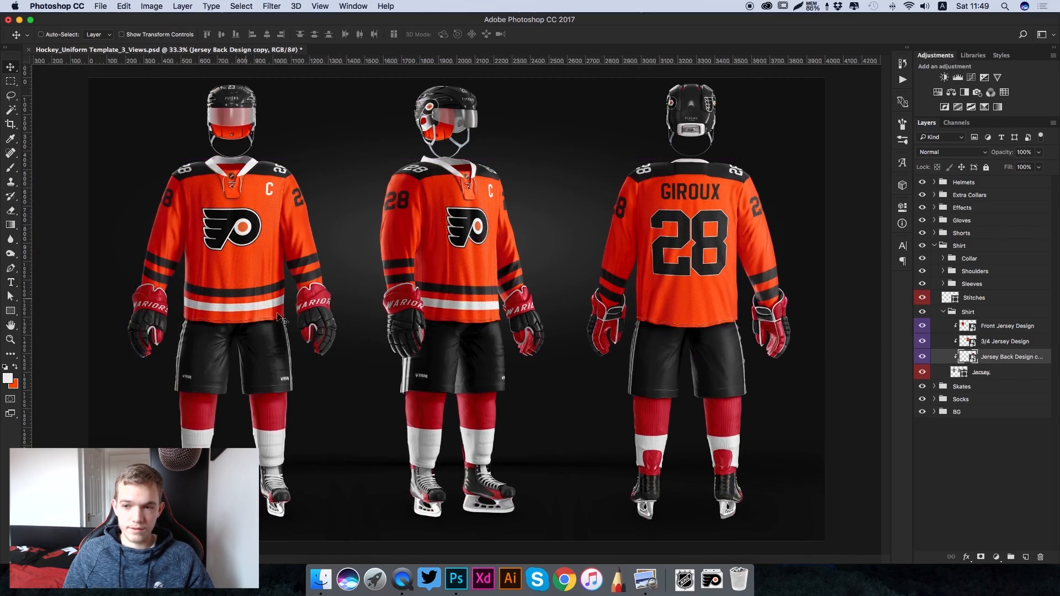
- Collapse the inner and outer Shirt groups, and expand and select the Gloves group
left_click(943, 312)
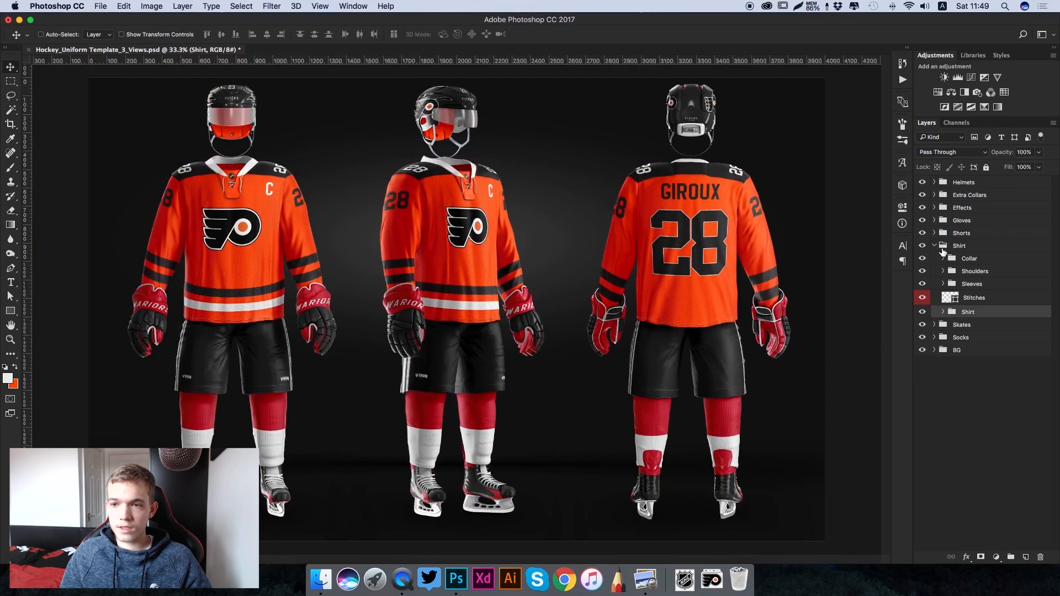
left_click(934, 245)
left_click(934, 221)
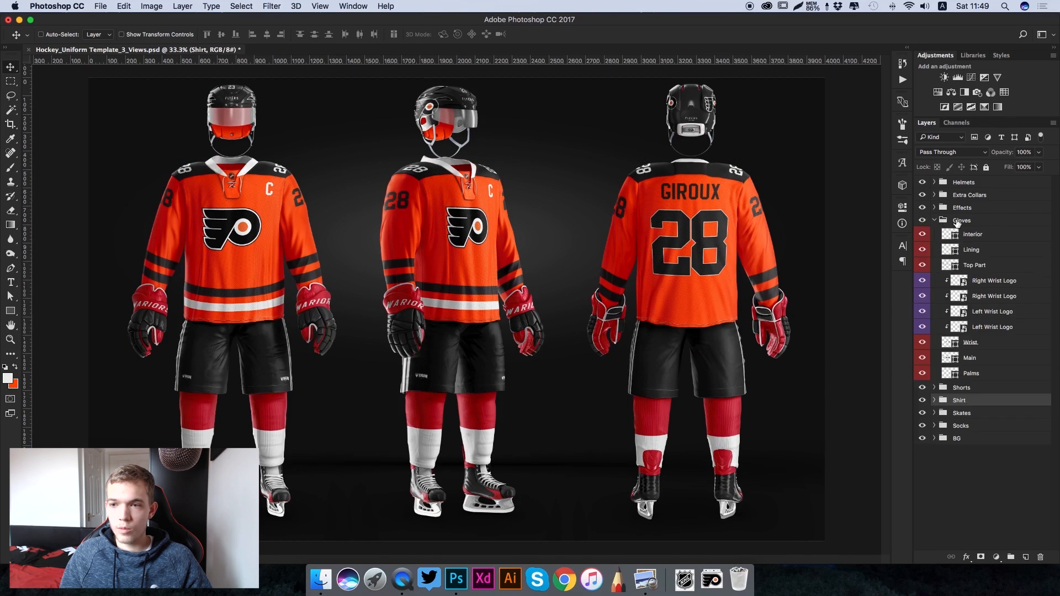
left_click(964, 221)
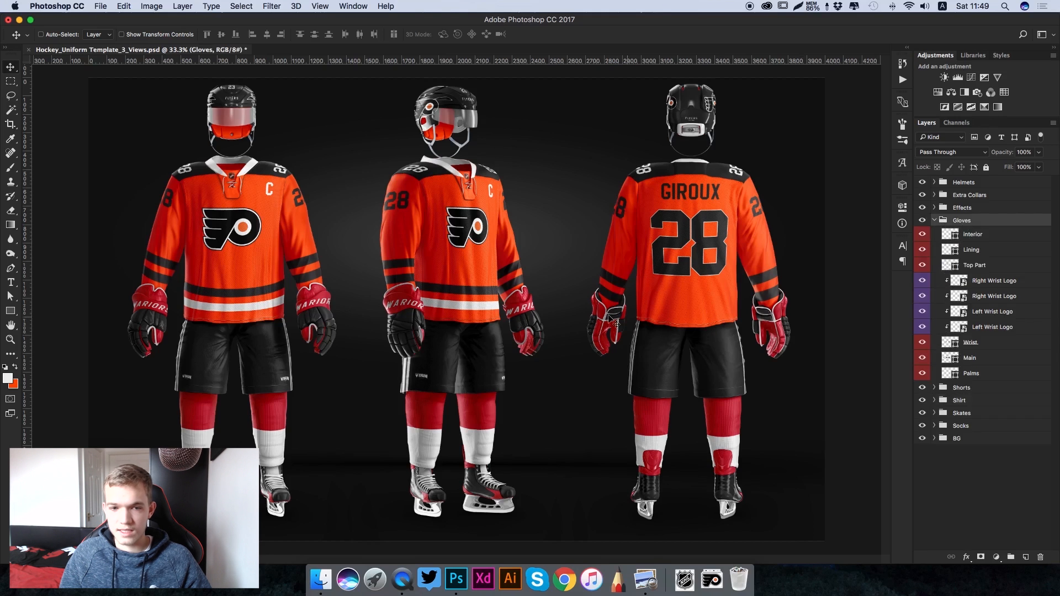
- Recolour the gloves' Wrist layer from red to dark grey #222222
left_click(961, 343)
key("super+plus")
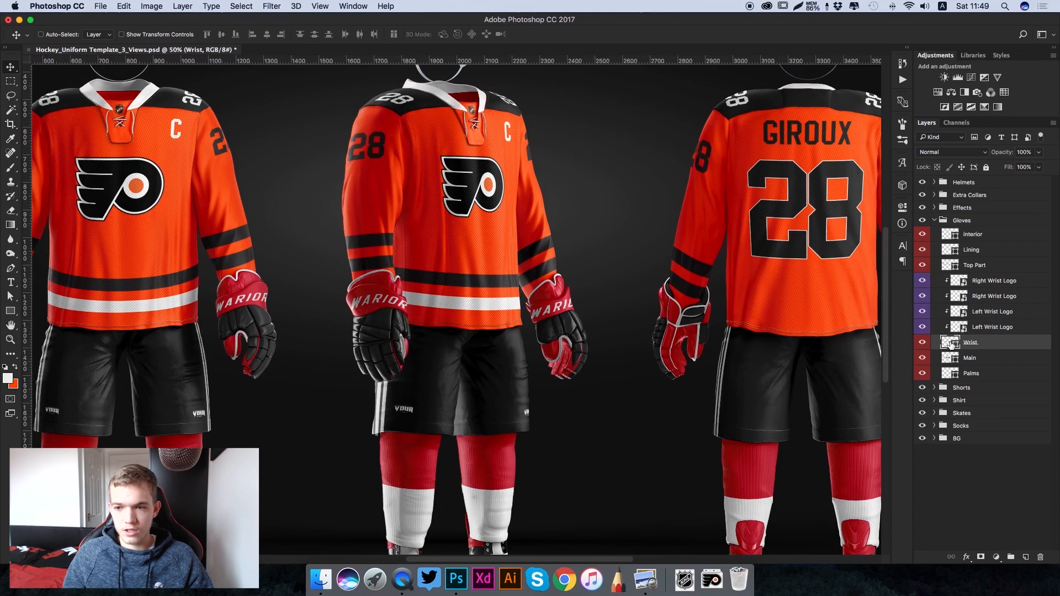
left_click(572, 271)
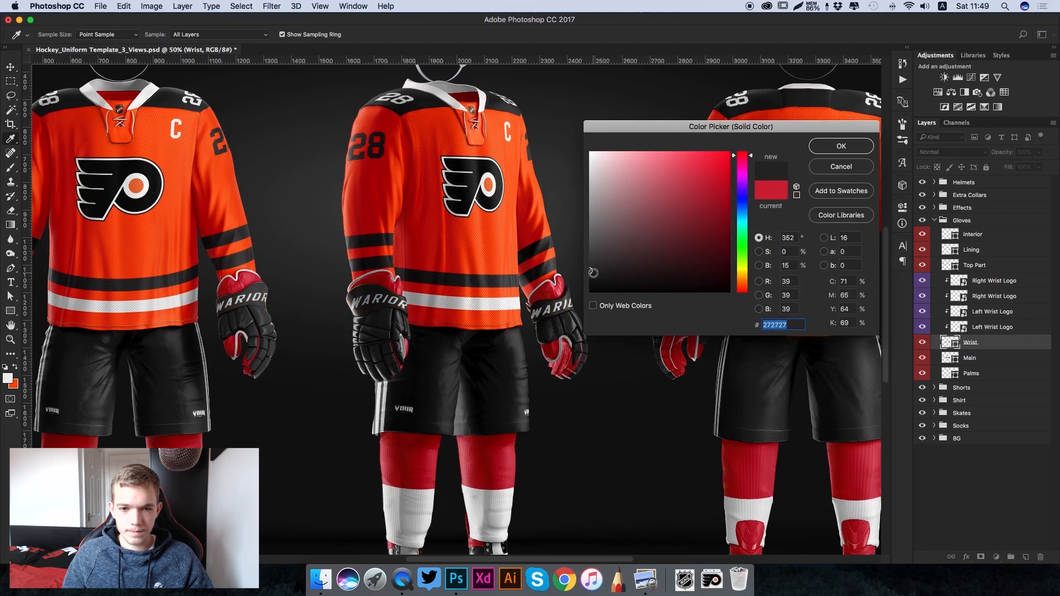
left_click(565, 273)
left_click(544, 280)
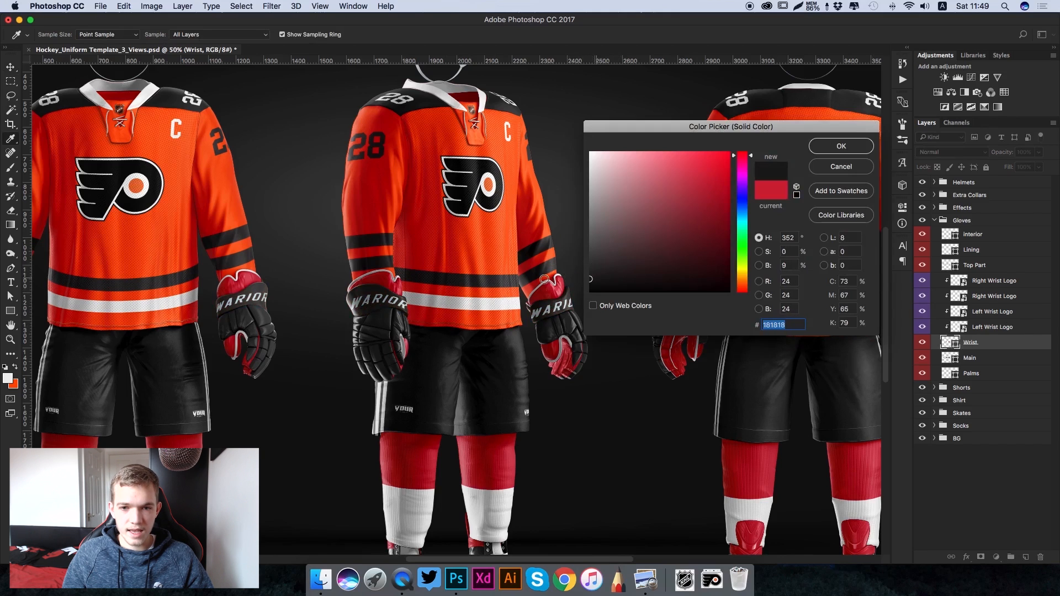
left_click(582, 274)
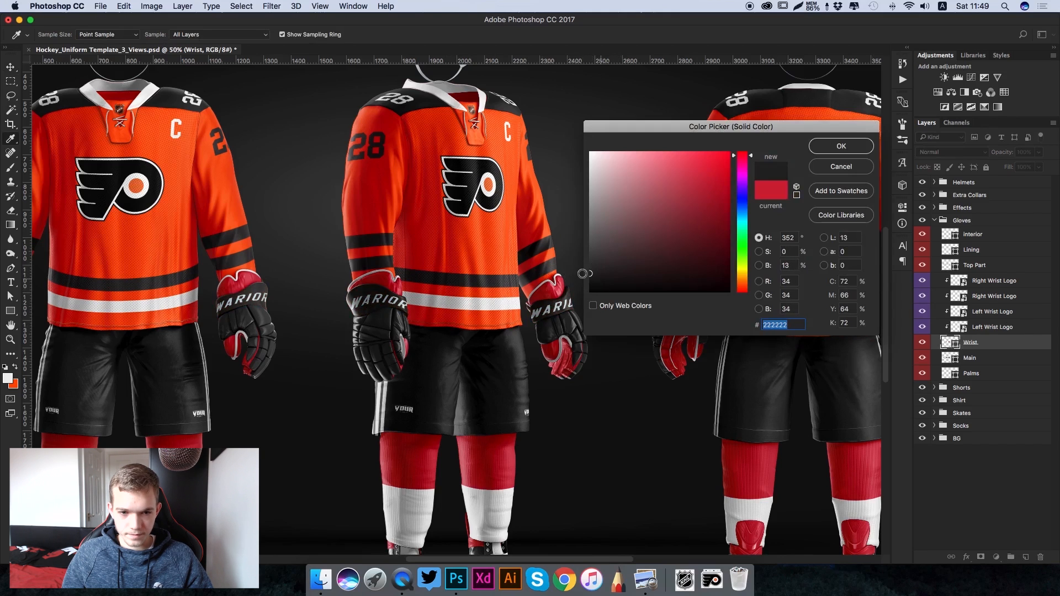
left_click(841, 146)
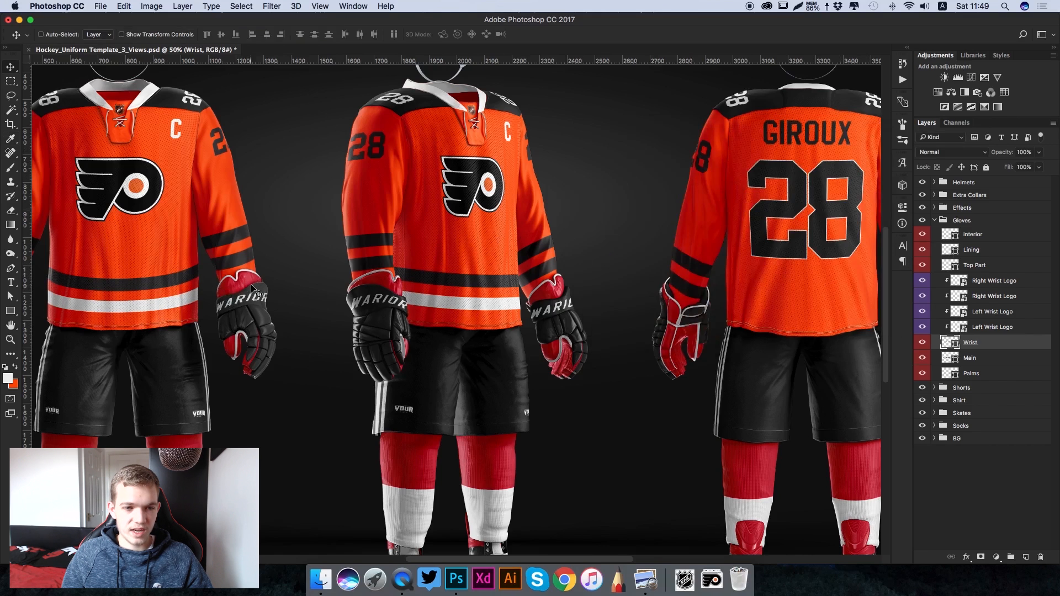
- Recolour the gloves' Top Part layer to near-black #1c1c1c
left_click(976, 268)
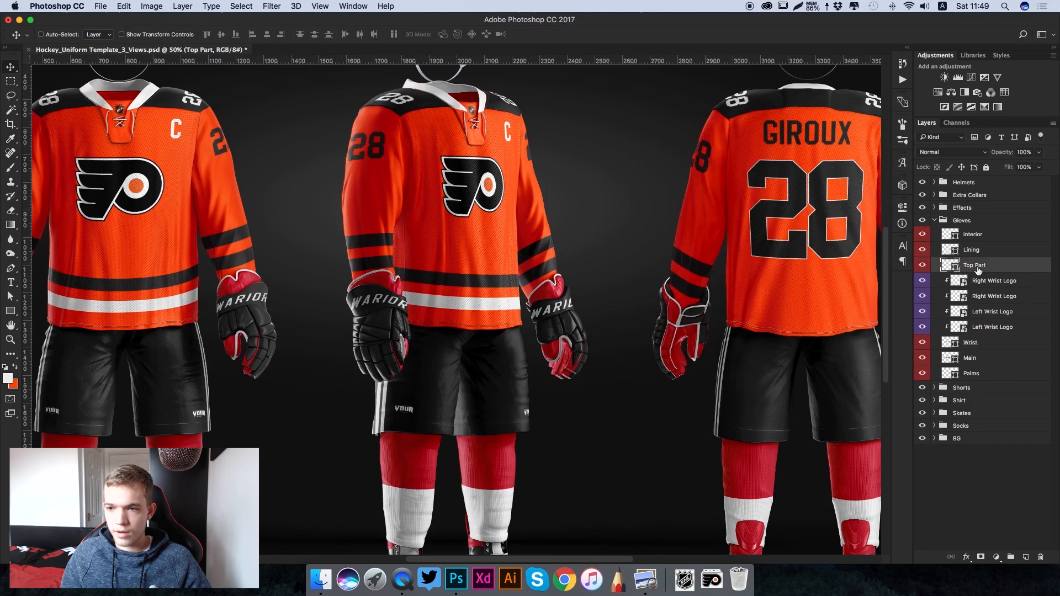
double_click(946, 268)
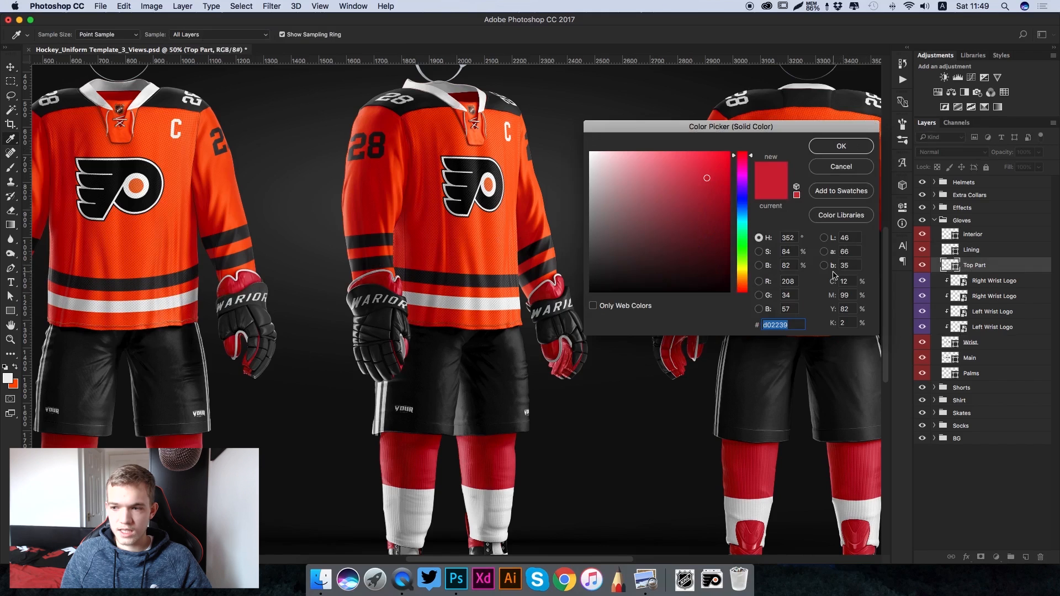
left_click_drag(600, 272, 579, 274)
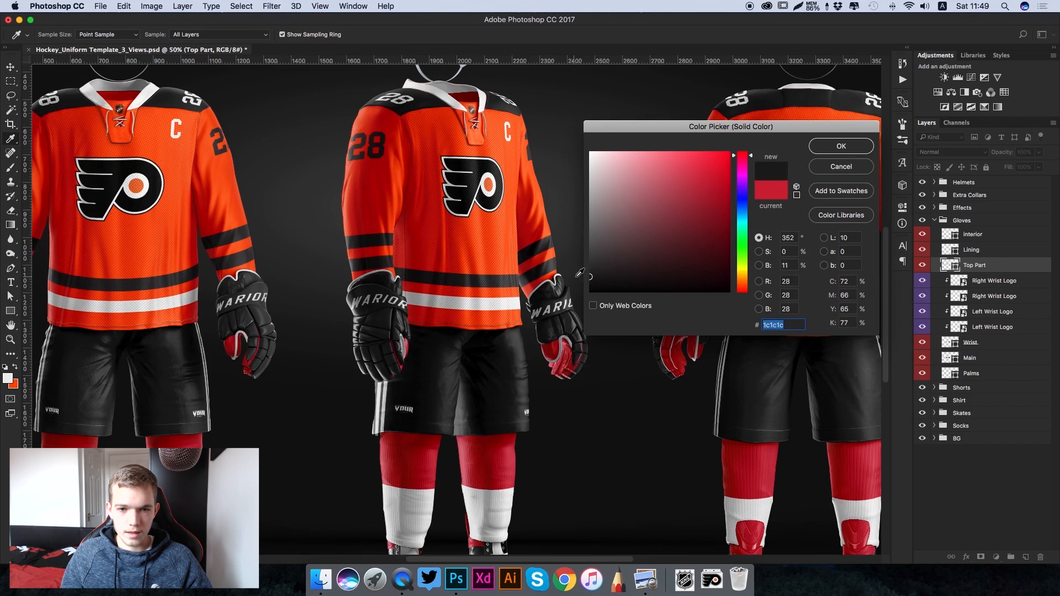
left_click(840, 145)
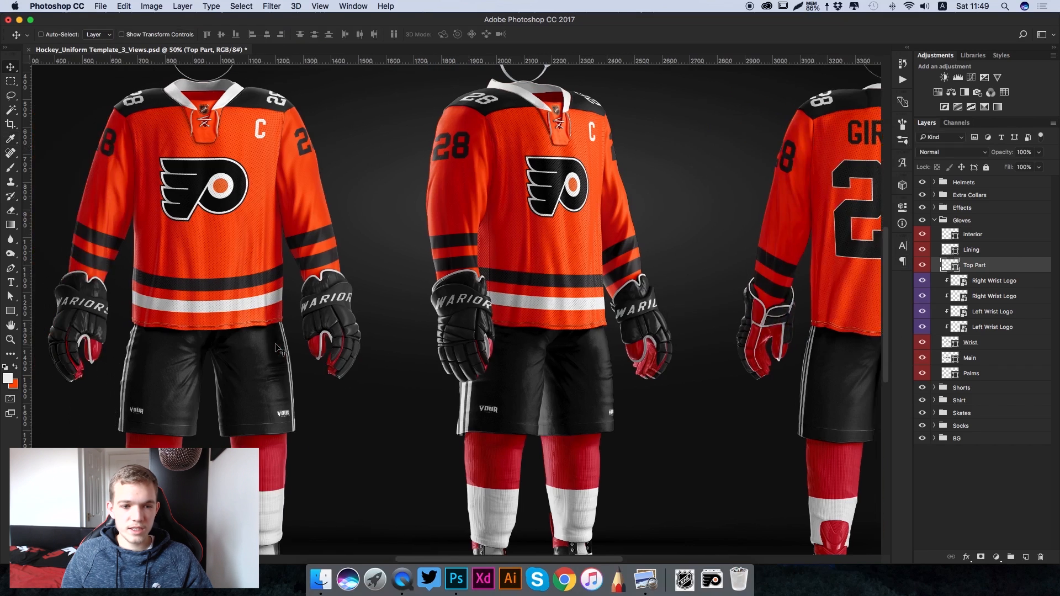
- Recolour the gloves' Palms layer to off-white #eeeeee
scroll(279, 350, "left", 2)
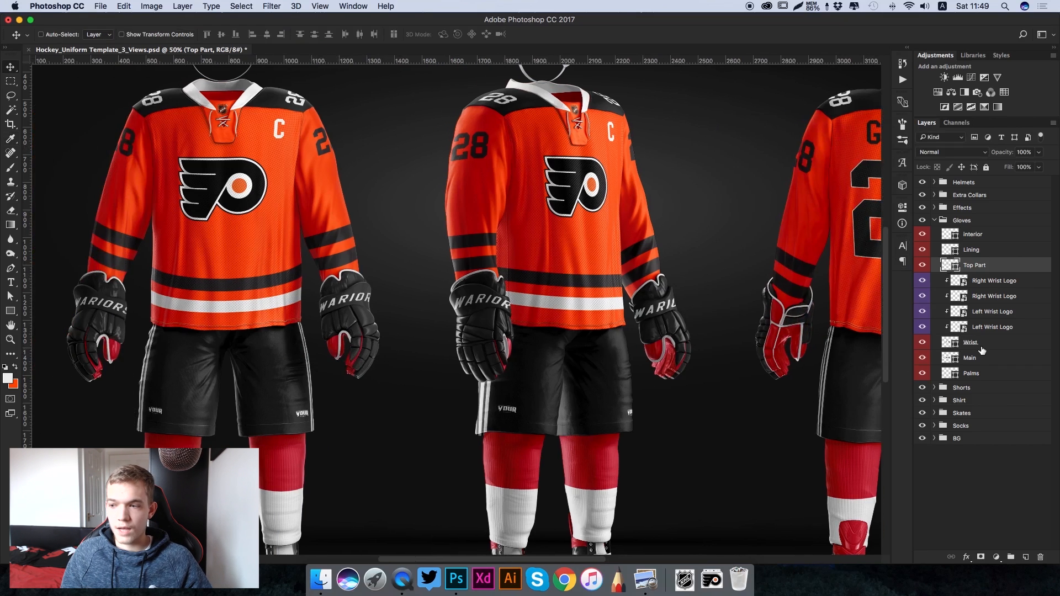
left_click(953, 373)
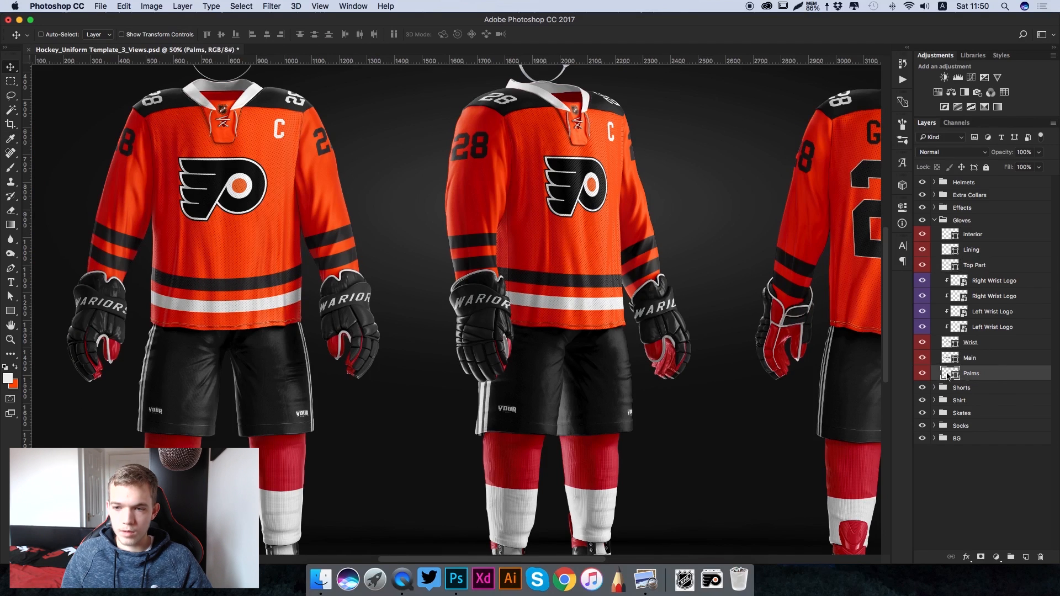
left_click(555, 169)
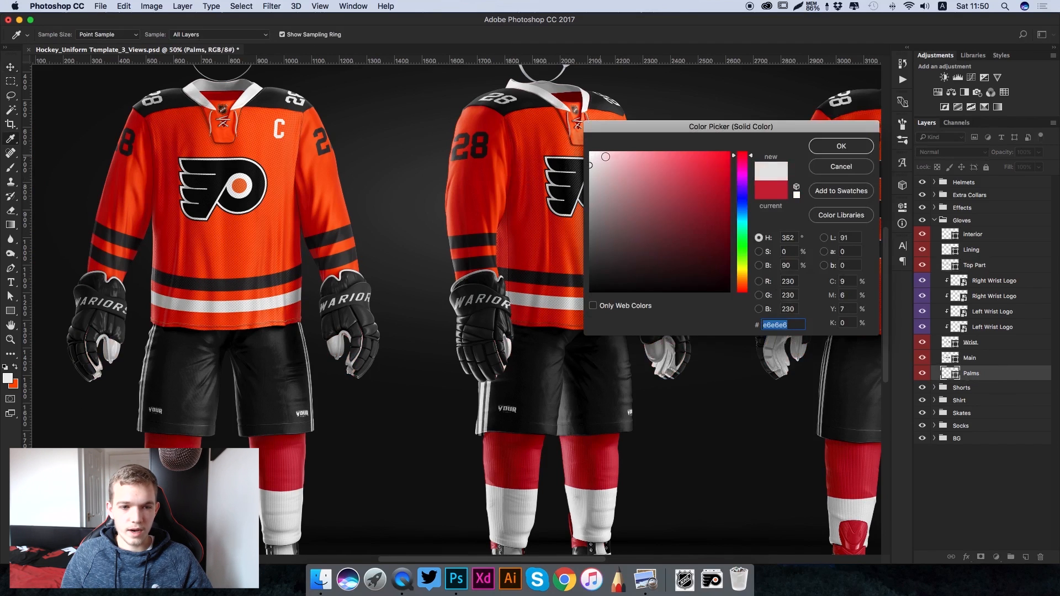
left_click(586, 161)
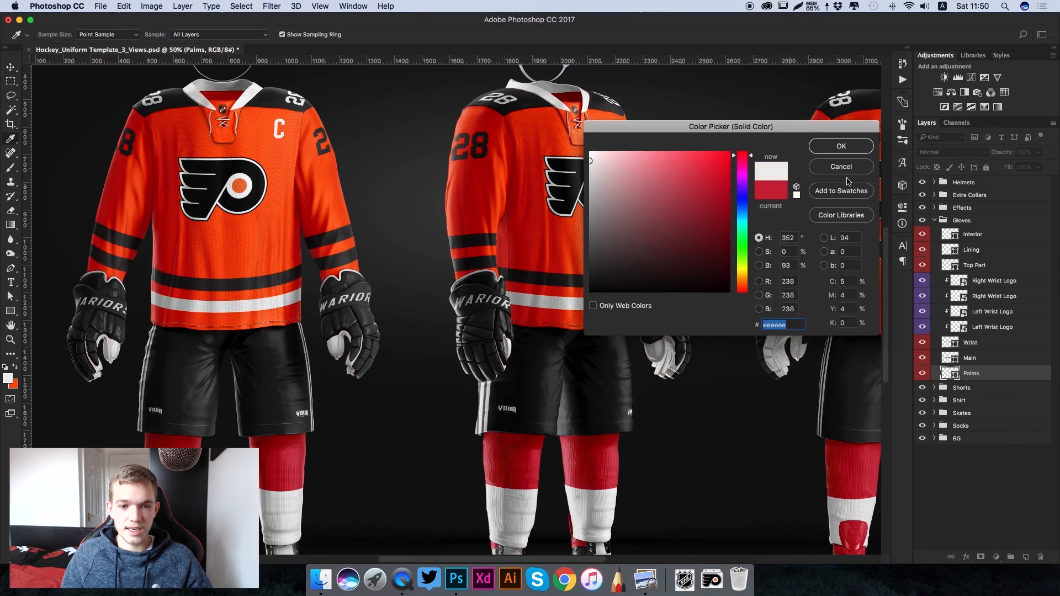
left_click(839, 146)
- Examine the recoloured gloves and their wrist lettering in the front, three-quarter and back views
key("v")
key("super+minus")
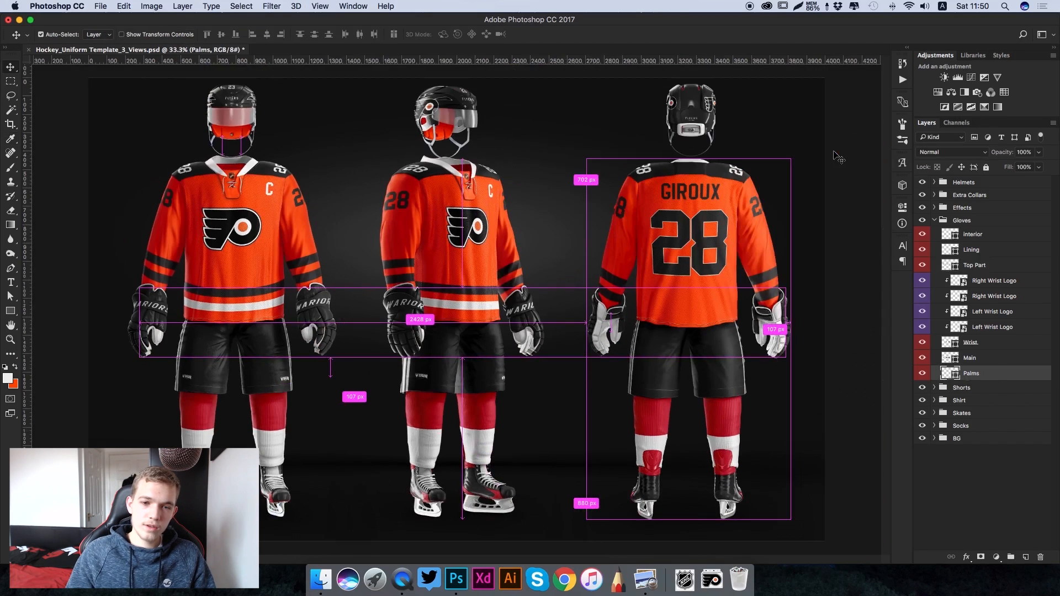
key("super+plus")
scroll(664, 342, "up", 3)
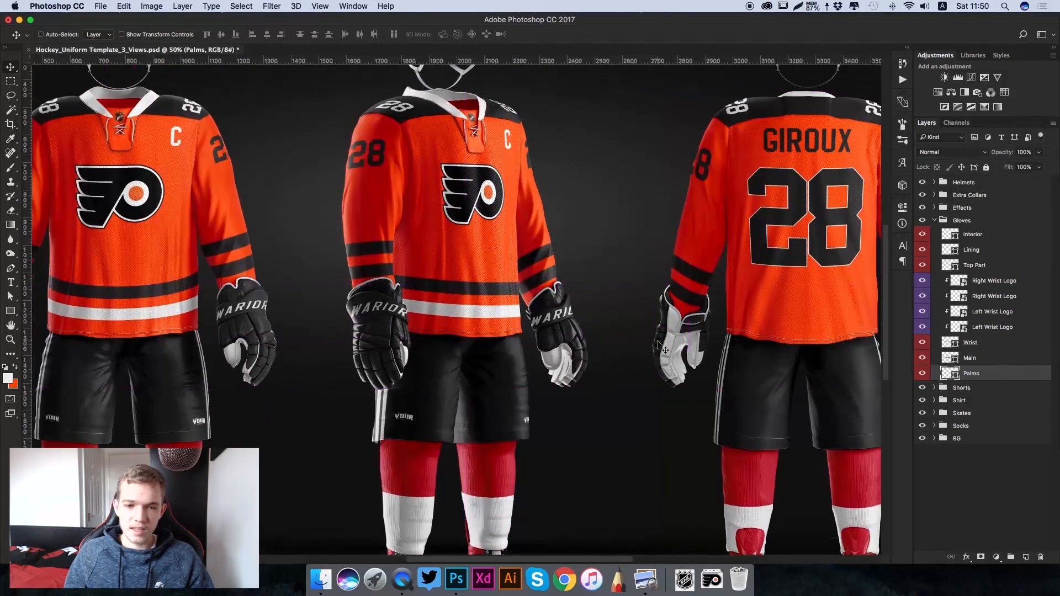
scroll(665, 342, "left", 7)
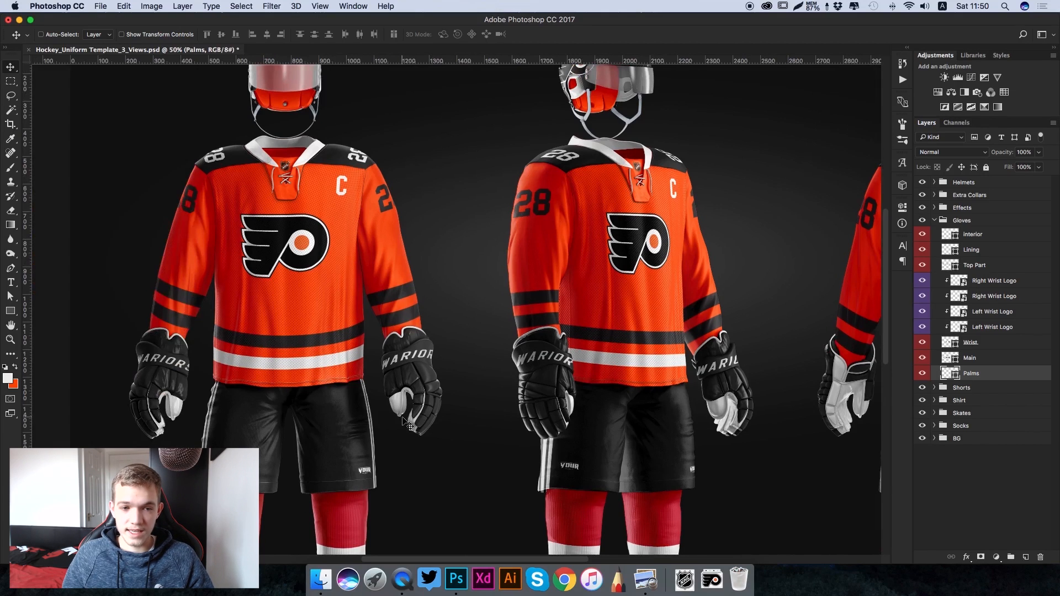
key("super+minus")
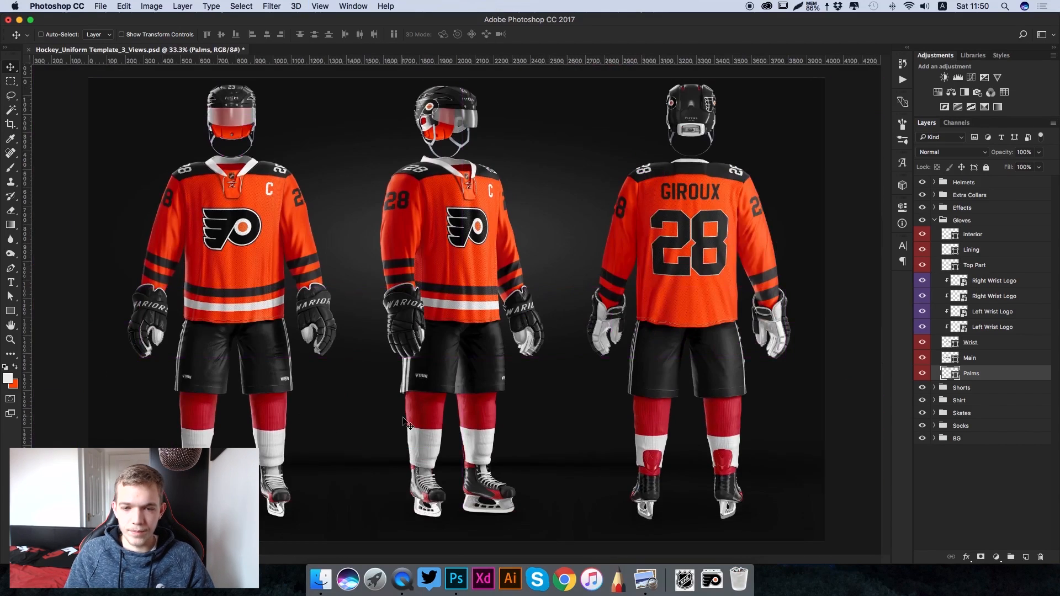
key("super+plus")
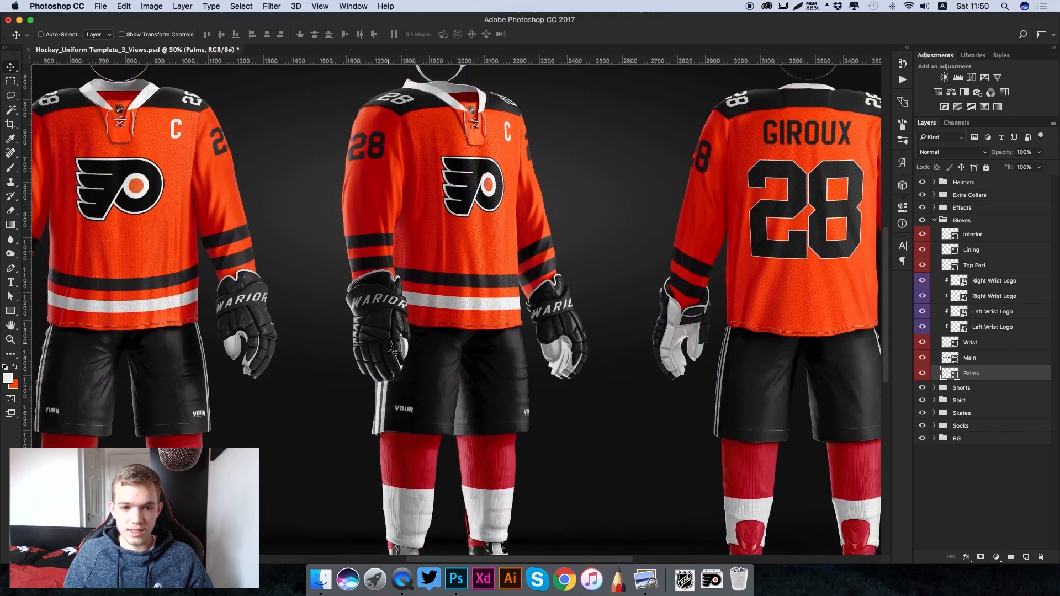
key("super")
key("super")
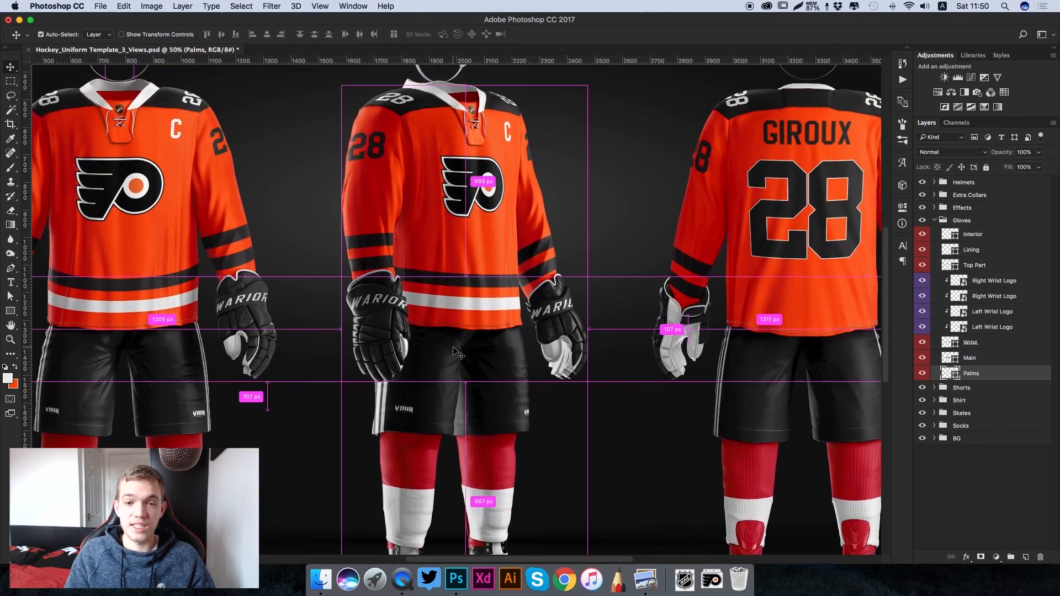
key("super+plus")
scroll(453, 351, "left", 5)
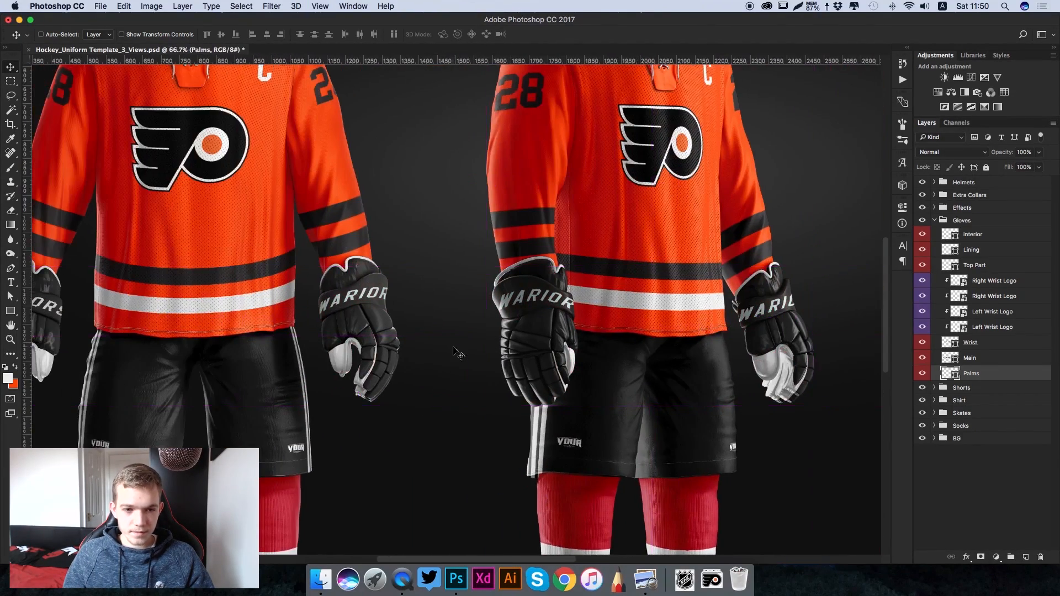
scroll(453, 351, "left", 3)
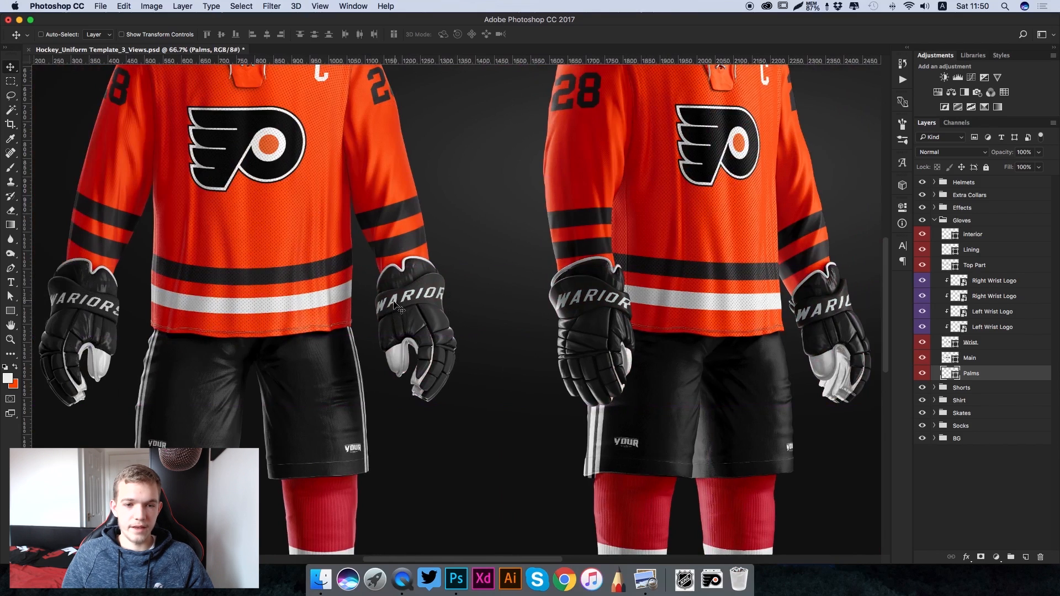
- Open the contents of the Left Wrist Logo smart object directly above the Wrist layer and select its wariors text layer
left_click(960, 329)
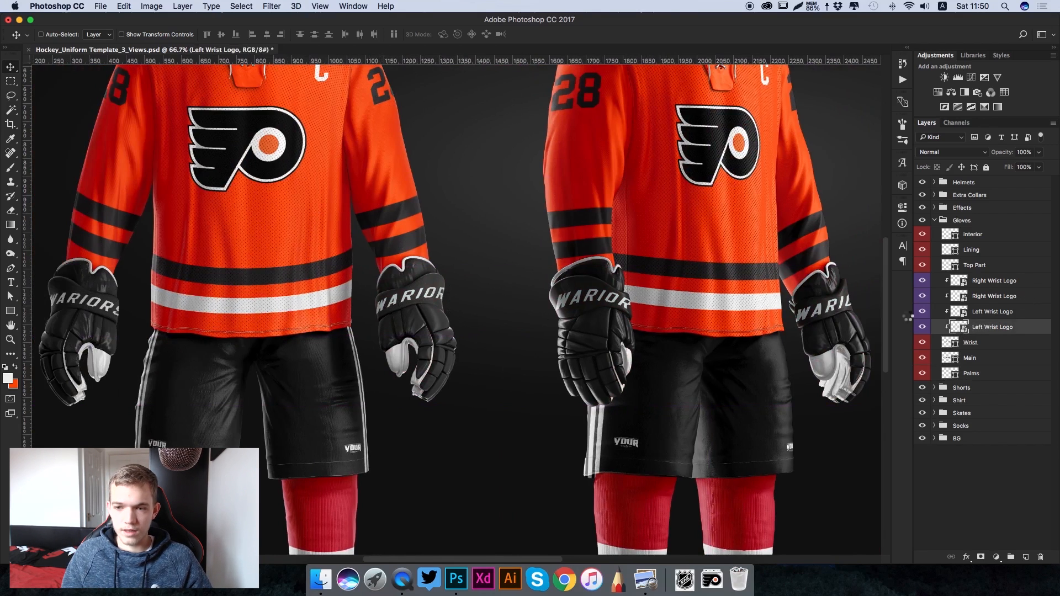
double_click(955, 326)
left_click(962, 188)
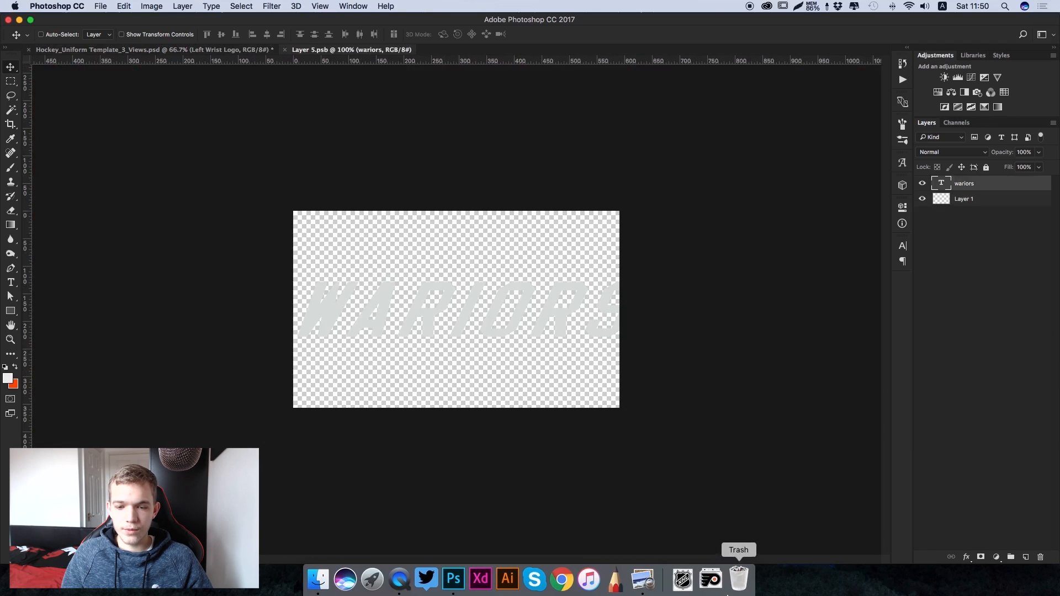
- Place bauerlogo.png over the WARIORS lettering and enlarge it to match the lettering's height, extending past the canvas edge
left_click(684, 579)
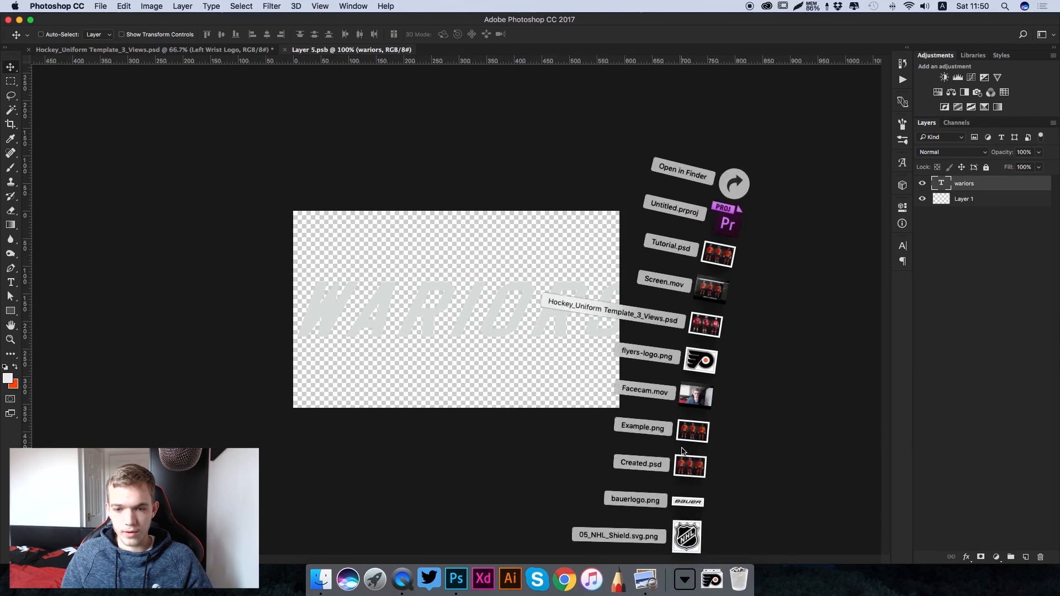
left_click_drag(690, 503, 528, 328)
left_click_drag(464, 326, 460, 337)
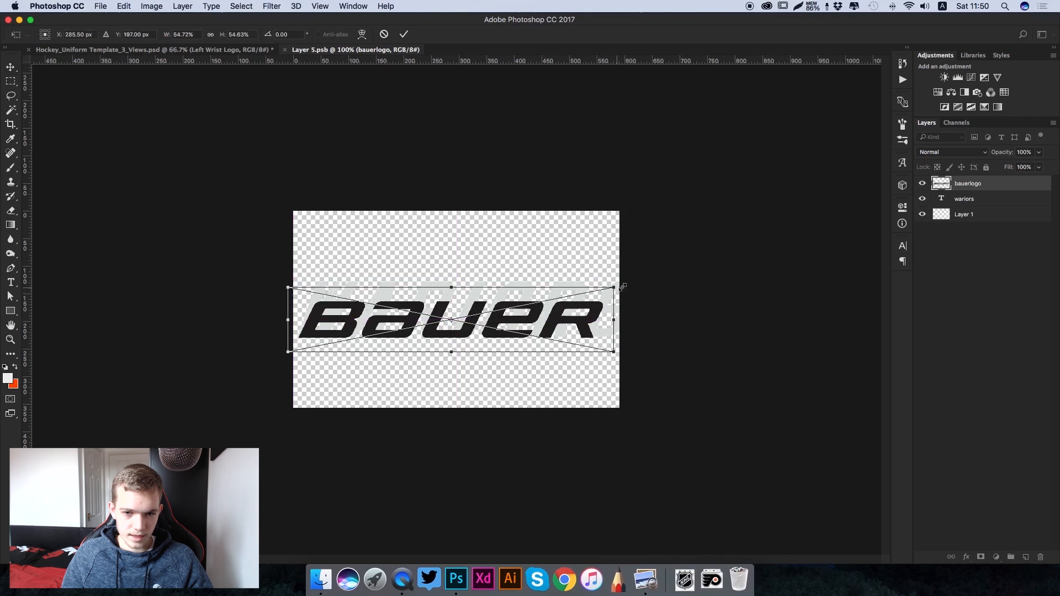
left_click_drag(614, 285, 726, 253)
key("Return")
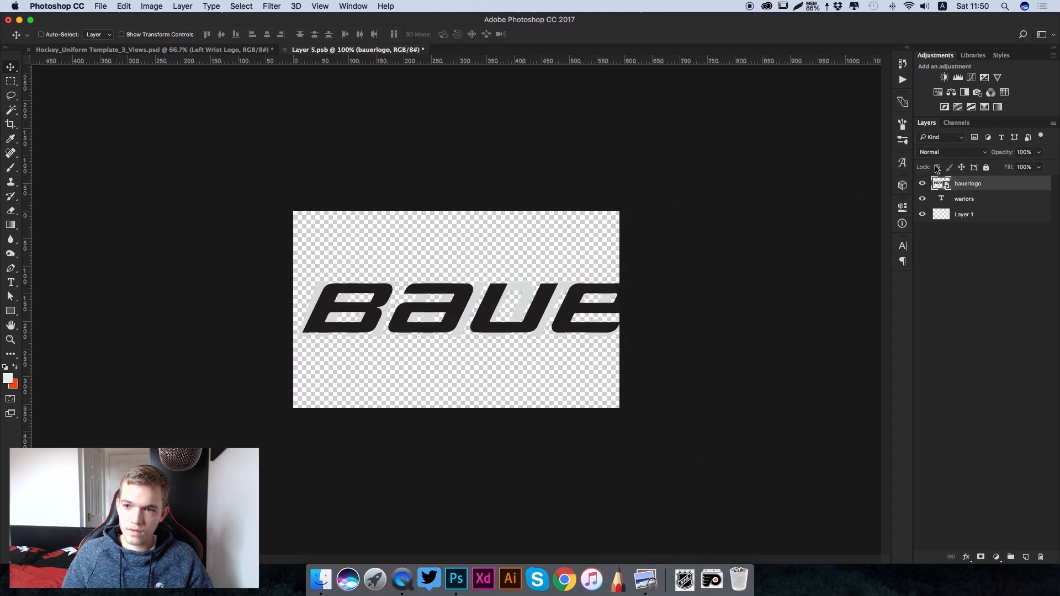
- Hide the wariors text layer beneath the Bauer logo, comparing the logo with the lettering on the template's gloves
left_click(210, 49)
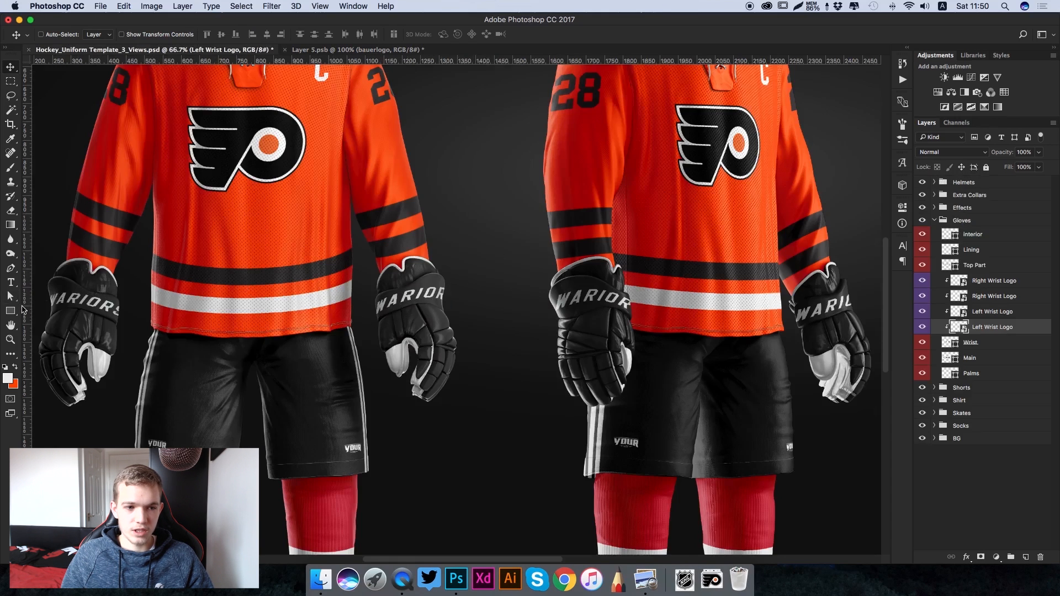
left_click(336, 51)
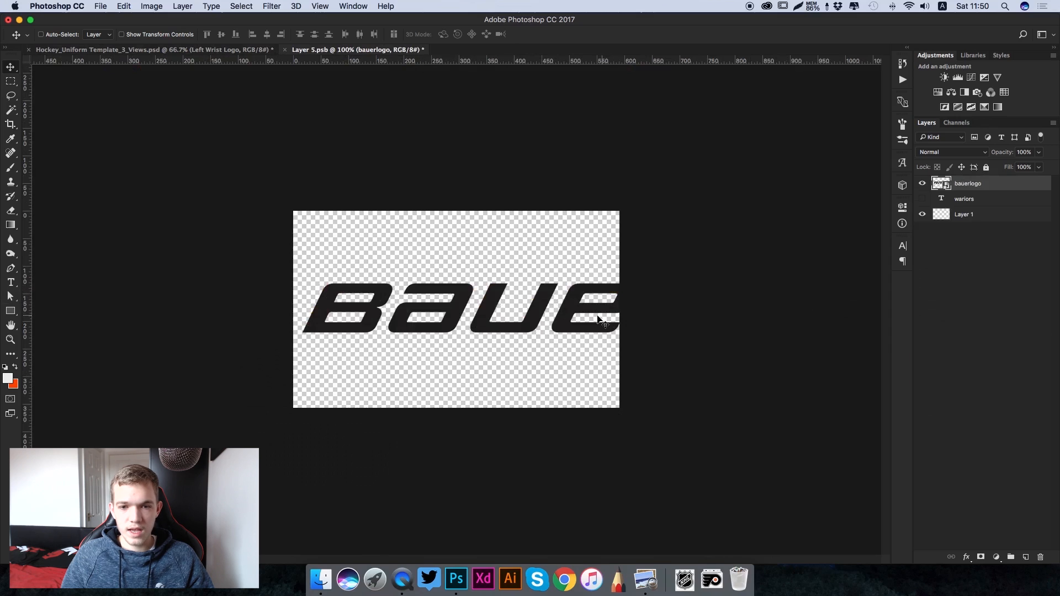
left_click(922, 199)
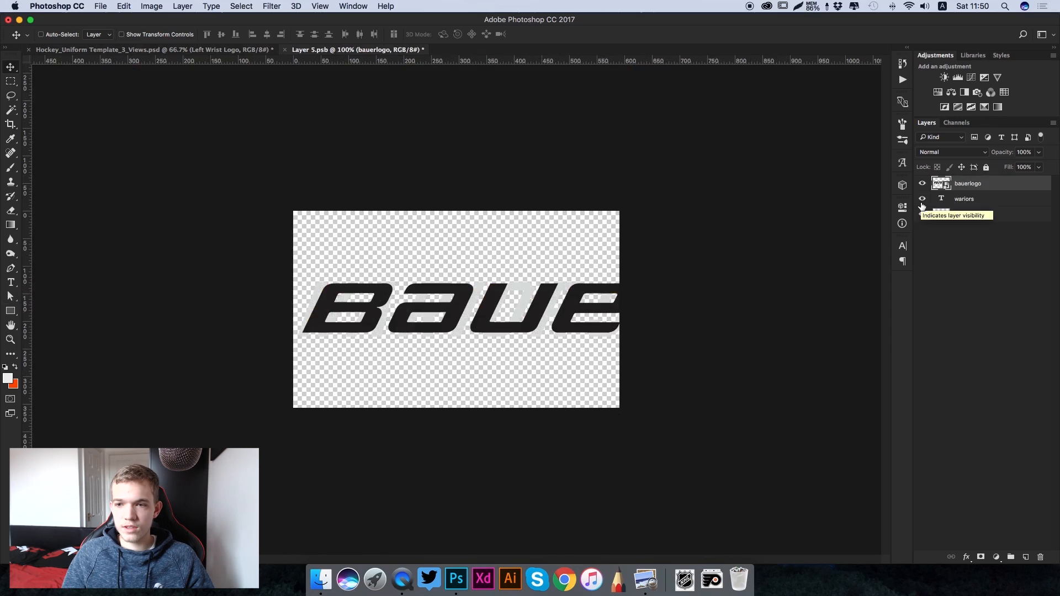
left_click(918, 203)
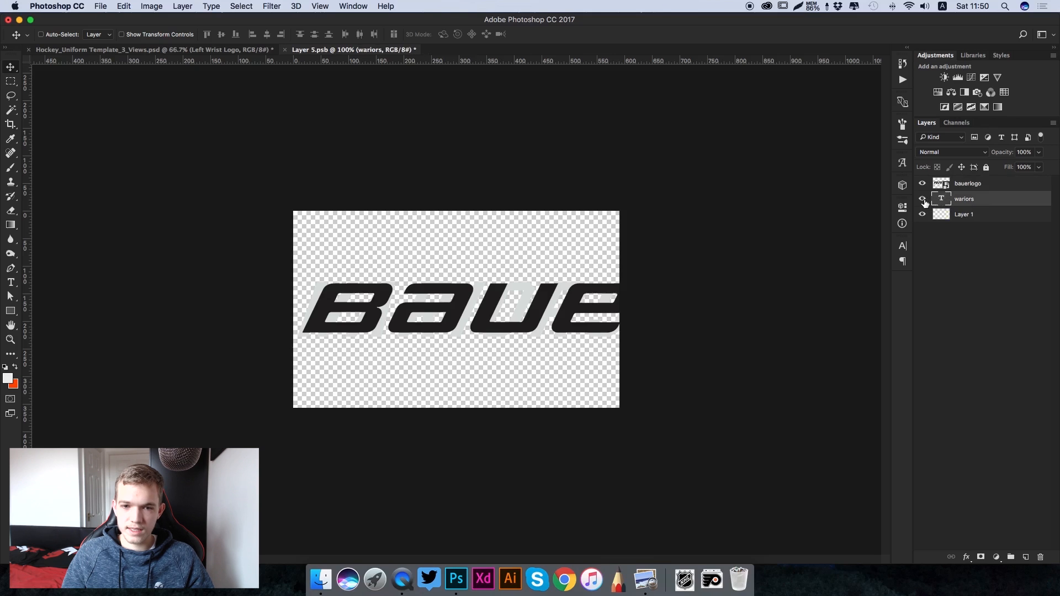
key("super+plus")
left_click(923, 200)
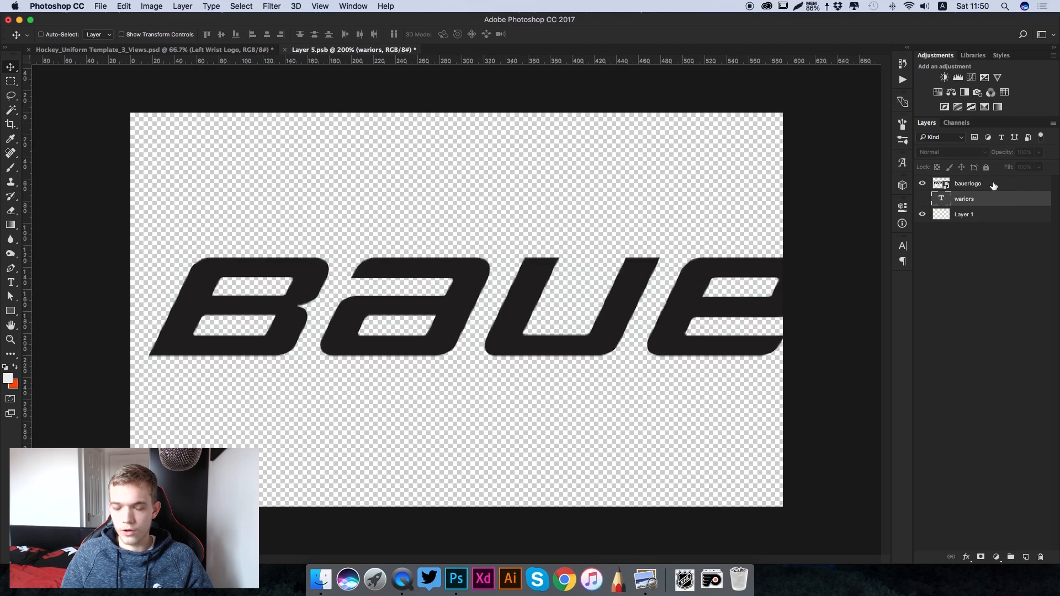
left_click(166, 49)
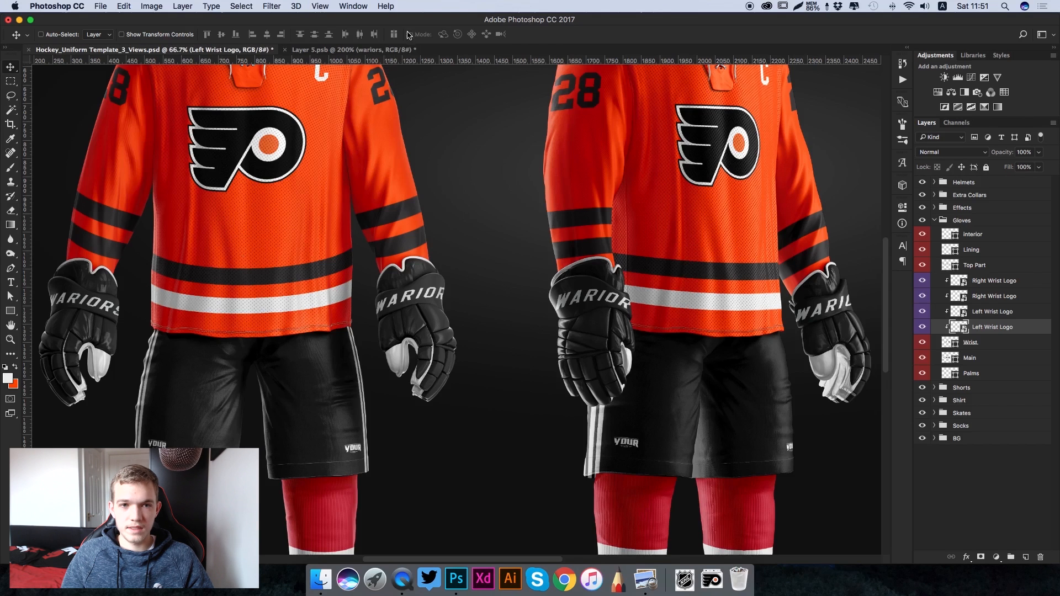
left_click(392, 50)
- Apply a #ff4d00 orange Color Overlay to the bauerlogo layer and save the left wrist logo contents
left_click(983, 185)
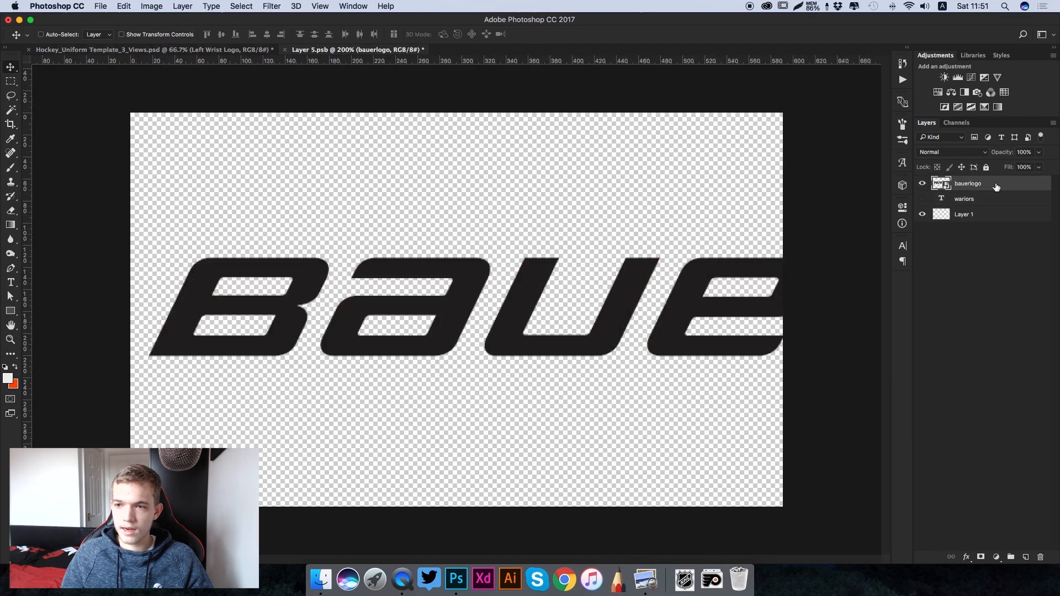
double_click(996, 188)
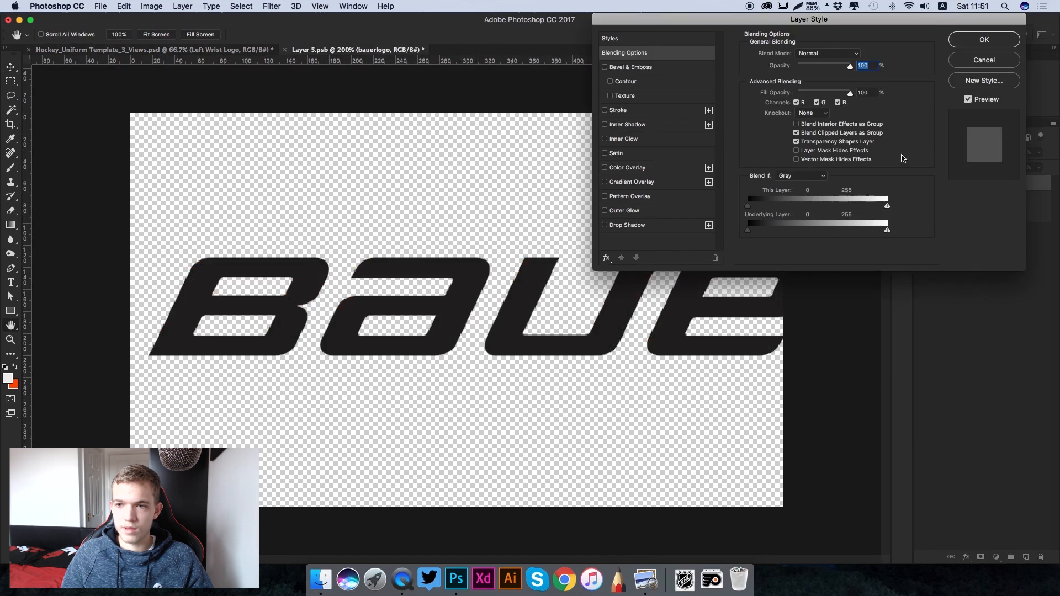
left_click(652, 169)
left_click(857, 55)
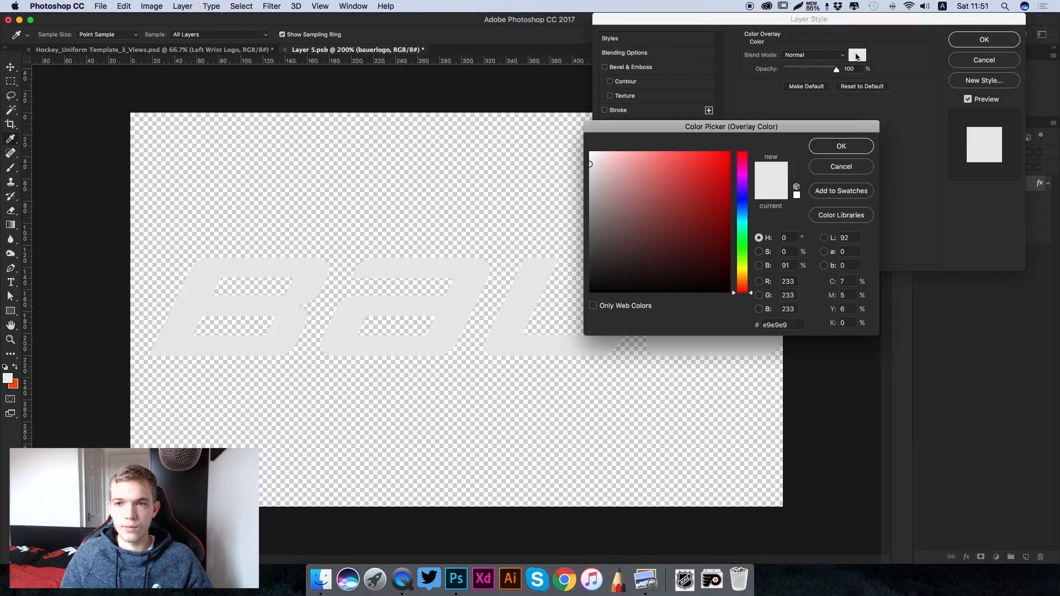
left_click(15, 385)
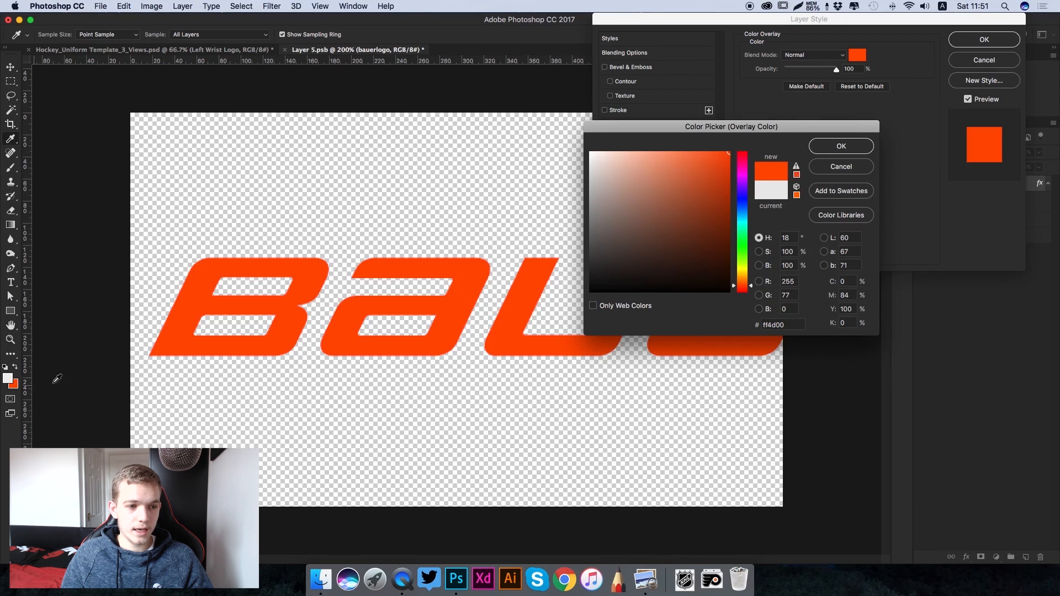
left_click(840, 145)
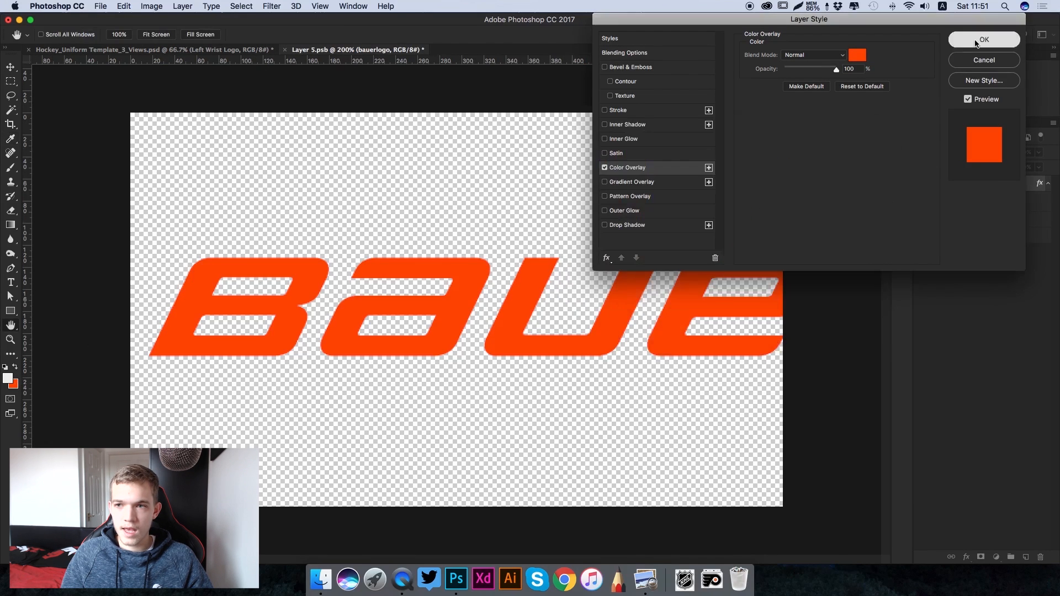
left_click(984, 39)
key("super+s")
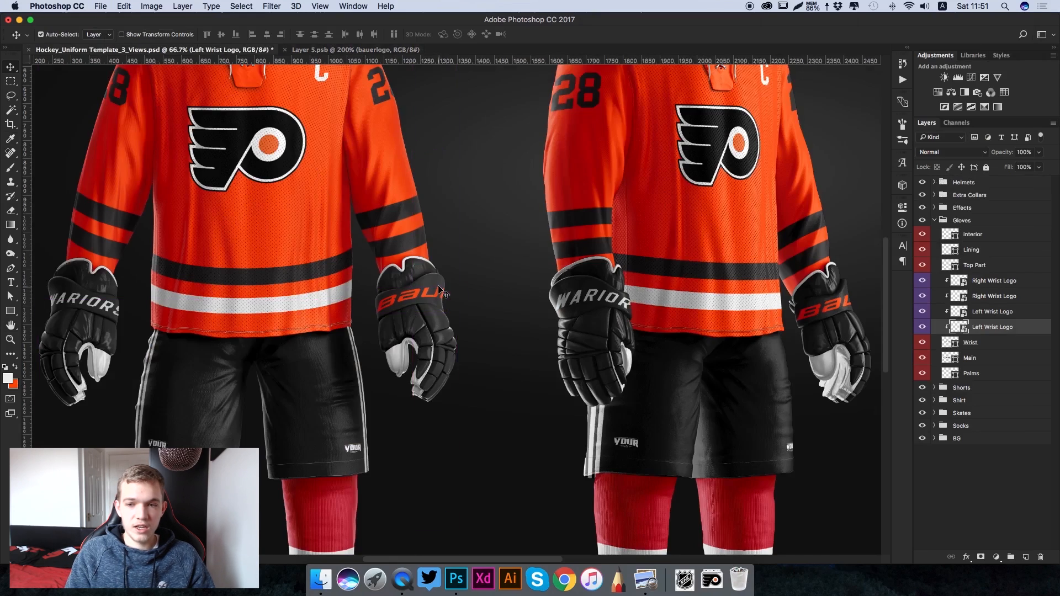
- Open the contents of the lower Right Wrist Logo smart object and place bauerlogo.png, enlarged to match the WARIORS lettering's height
key("super+plus")
key("super+minus")
scroll(562, 314, "right", 8)
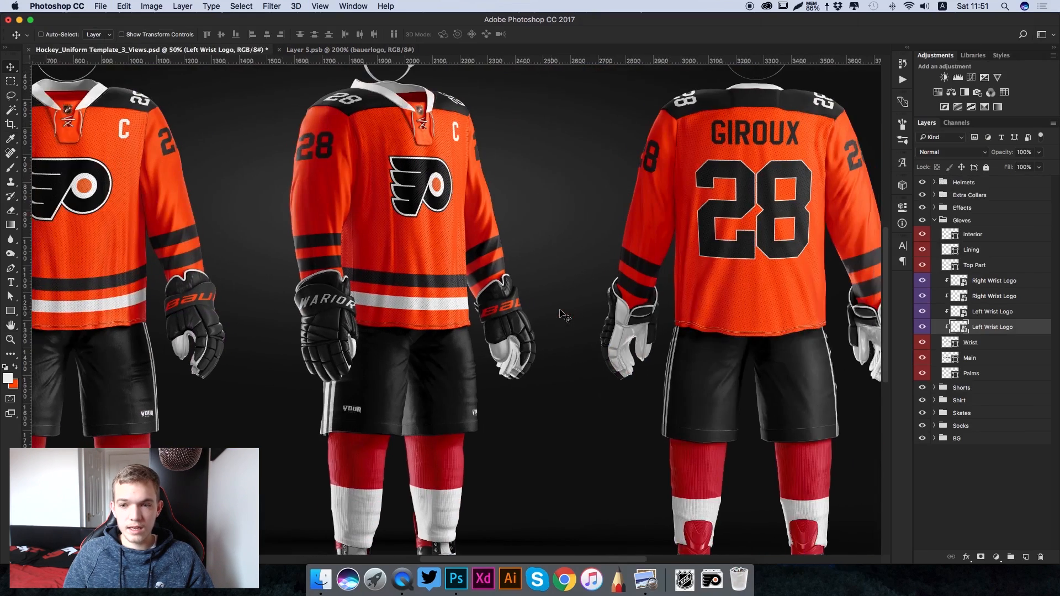
key("super+minus")
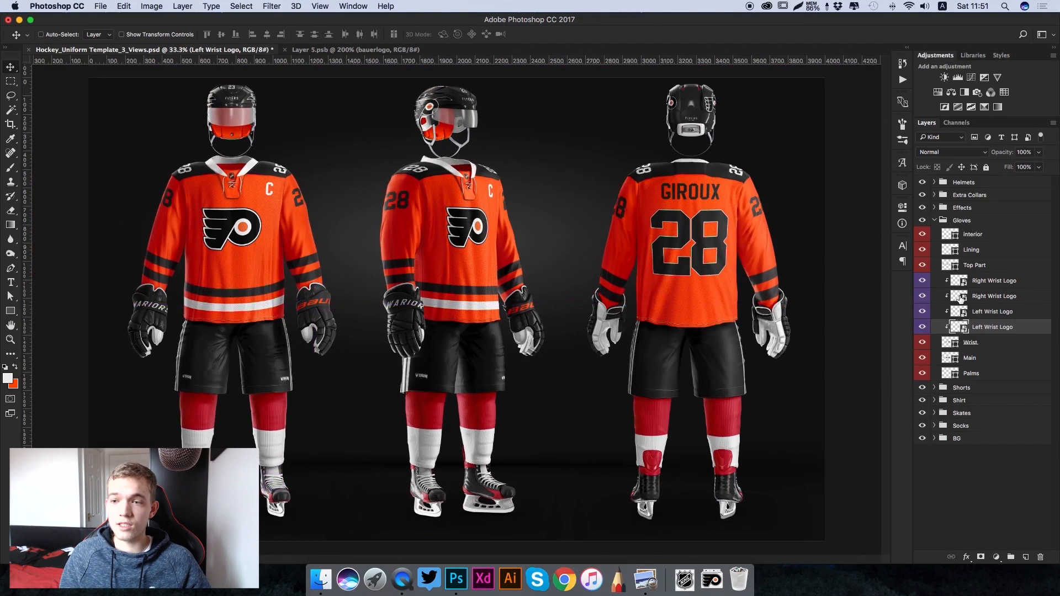
double_click(958, 298)
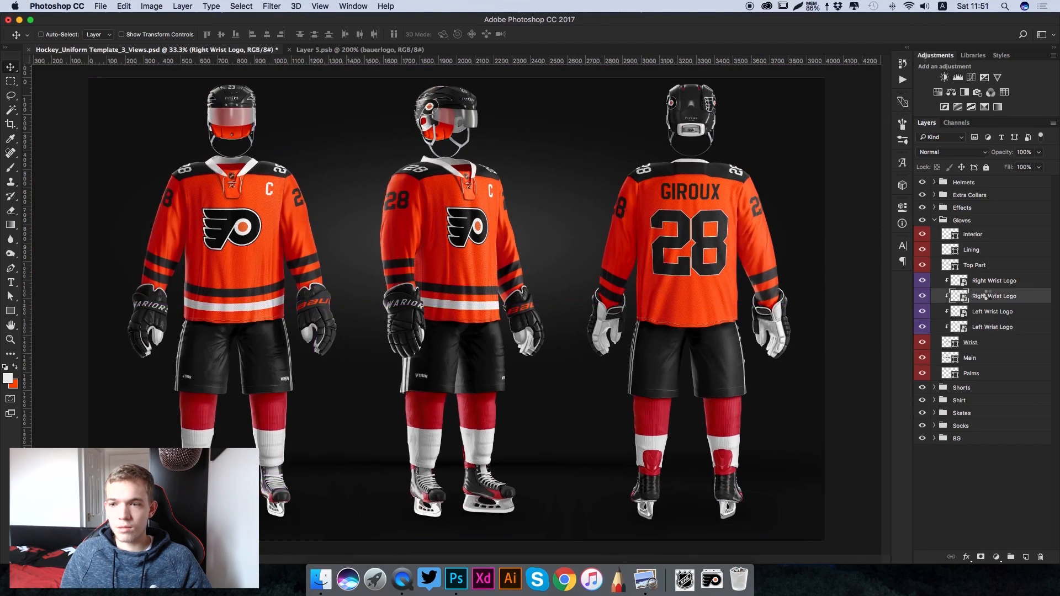
left_click(685, 580)
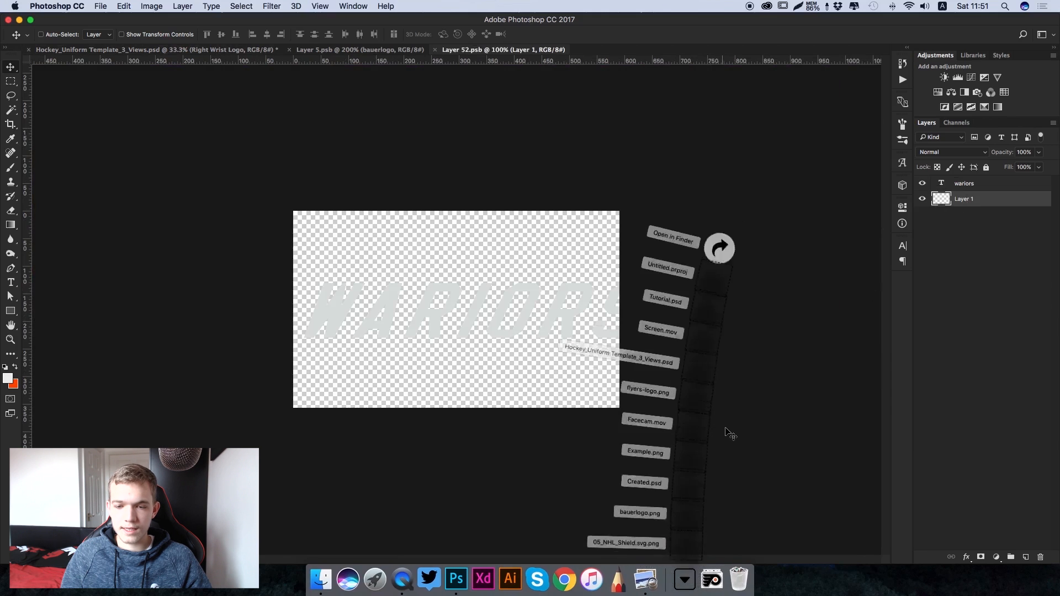
left_click_drag(685, 492, 470, 334)
left_click_drag(619, 288, 723, 246)
key("Return")
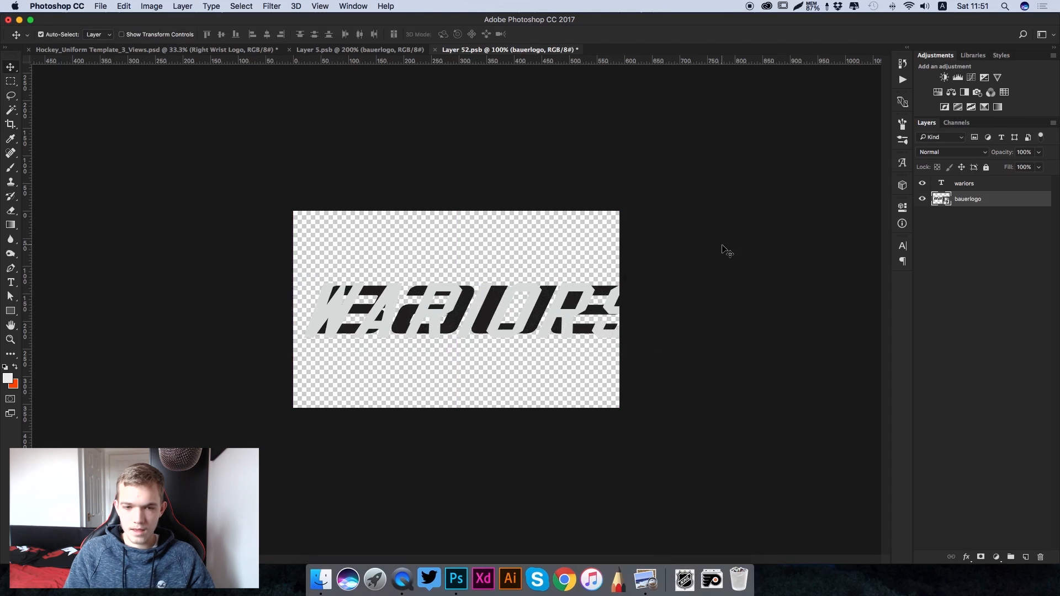
- Hide the wariors text layer and apply the same orange Color Overlay to the right wrist's bauerlogo layer
key("super+equal")
left_click(934, 187)
left_click(922, 183)
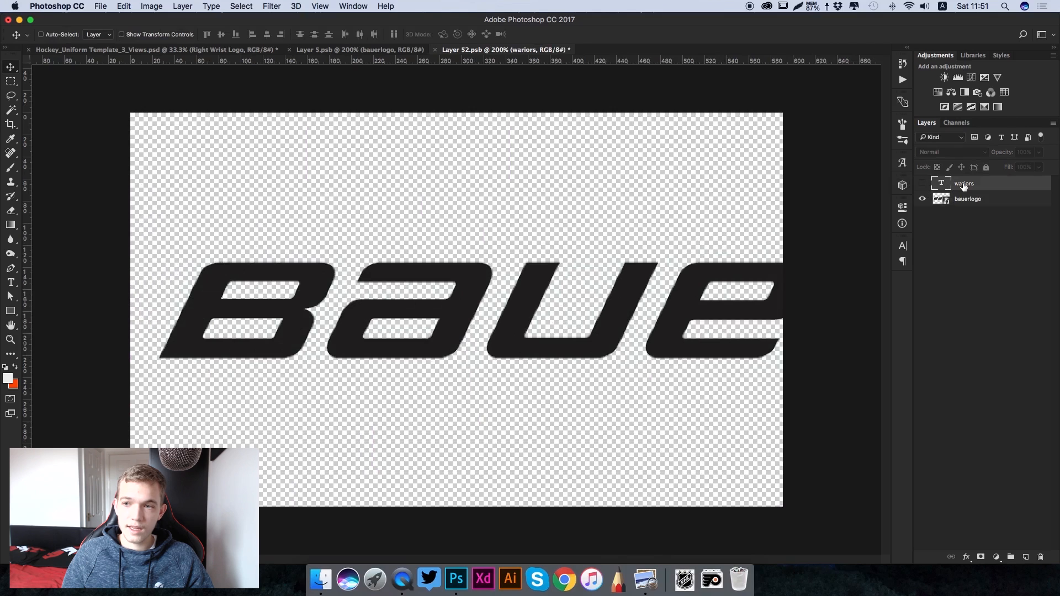
left_click(991, 202)
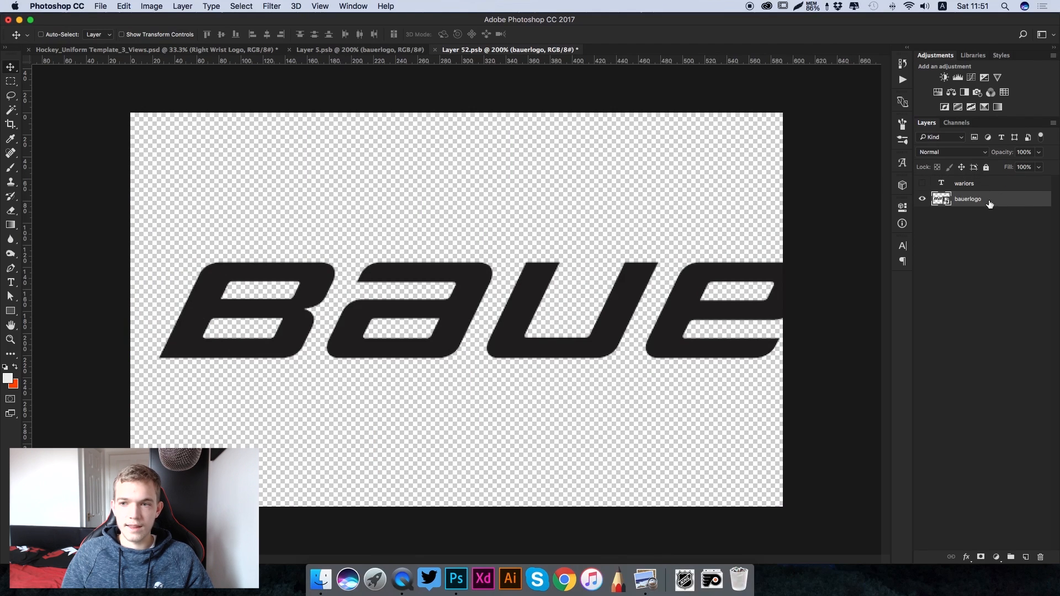
double_click(989, 202)
left_click(637, 168)
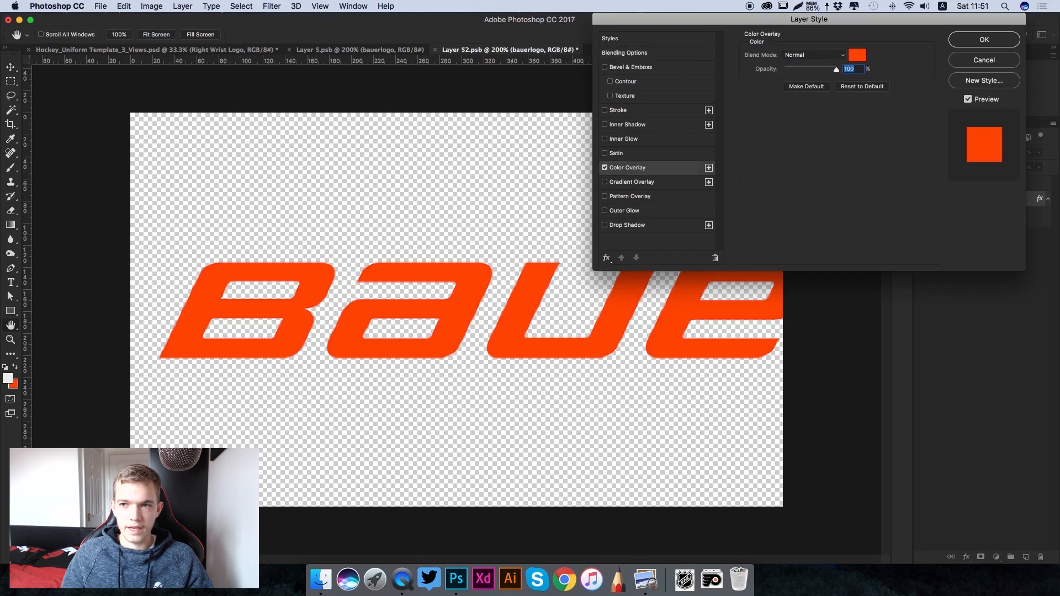
left_click(990, 40)
- Save the right wrist logo contents and close both wrist logo documents to return to the uniform template
key("super+s")
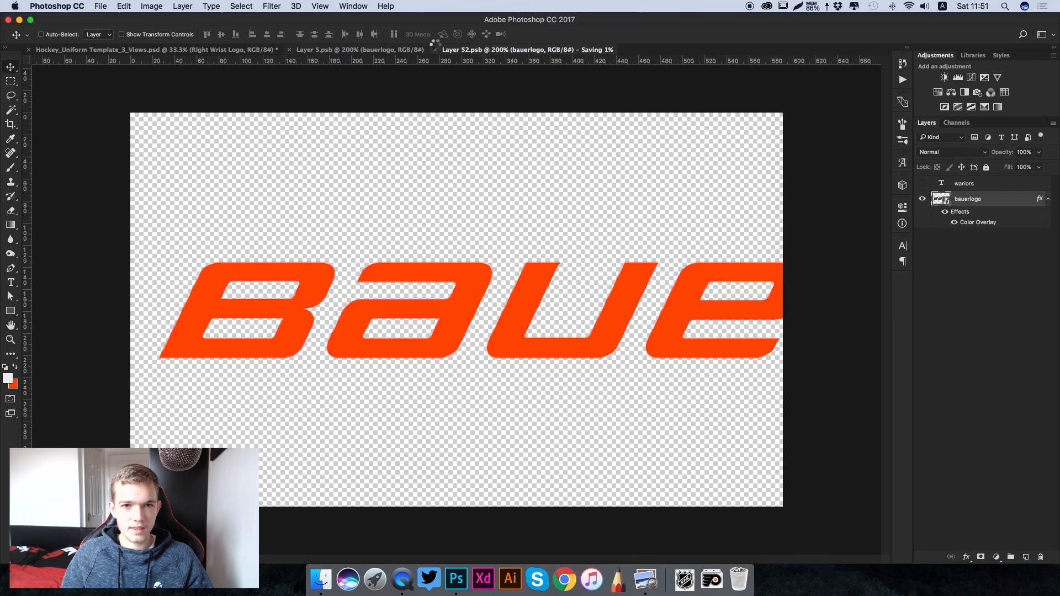
key("super+w")
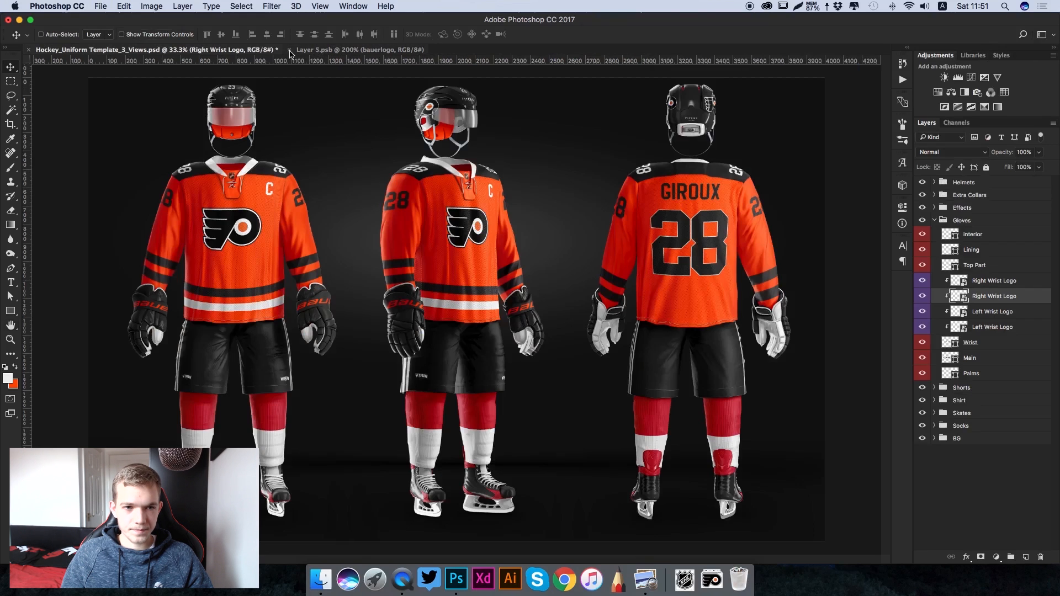
left_click(289, 49)
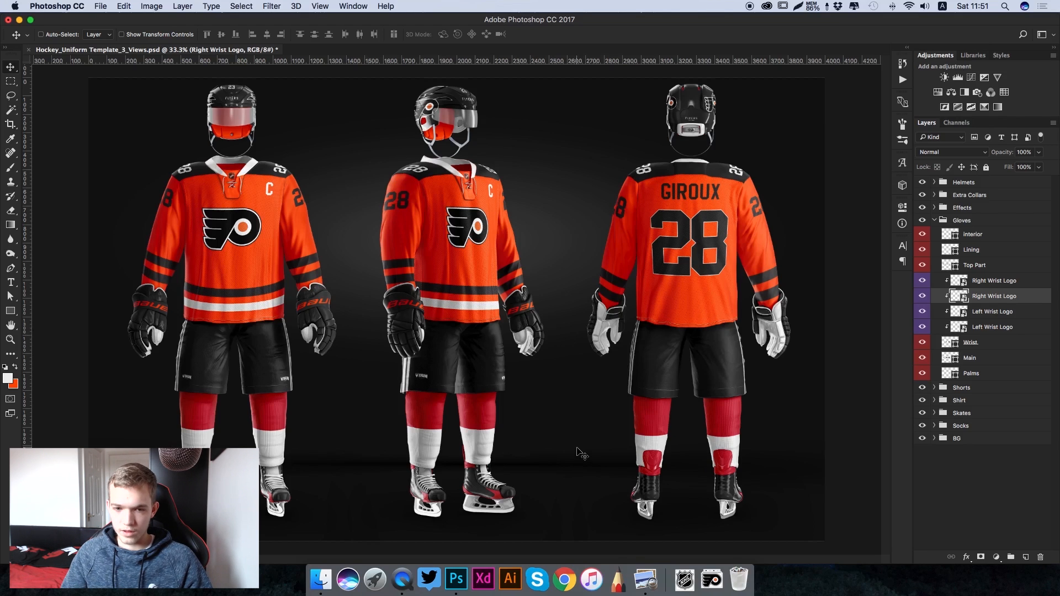
key("super")
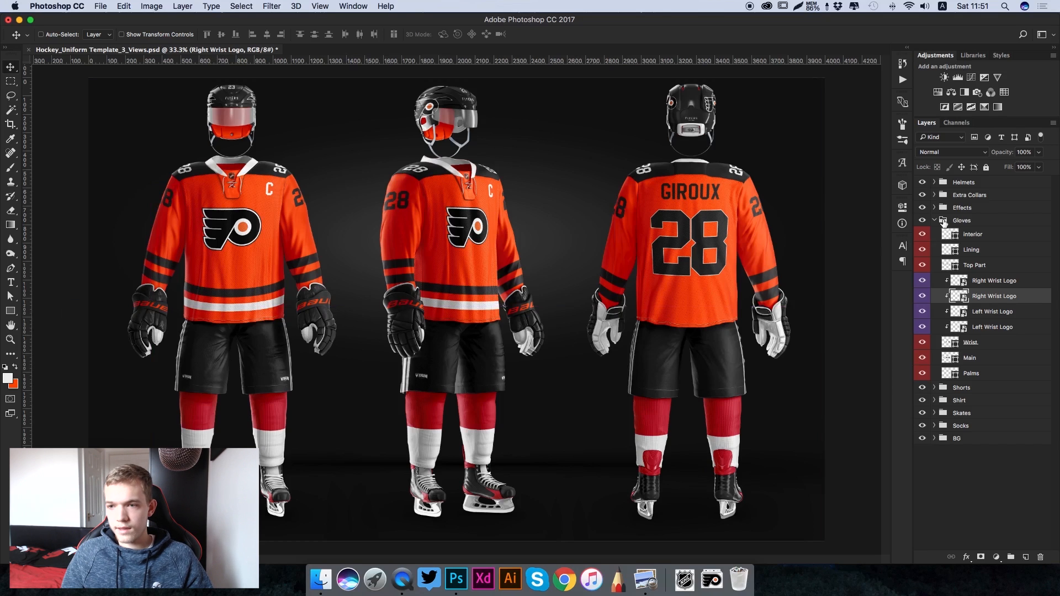
- Collapse the Gloves group and expand the Shorts group
left_click(942, 222)
left_click(933, 221)
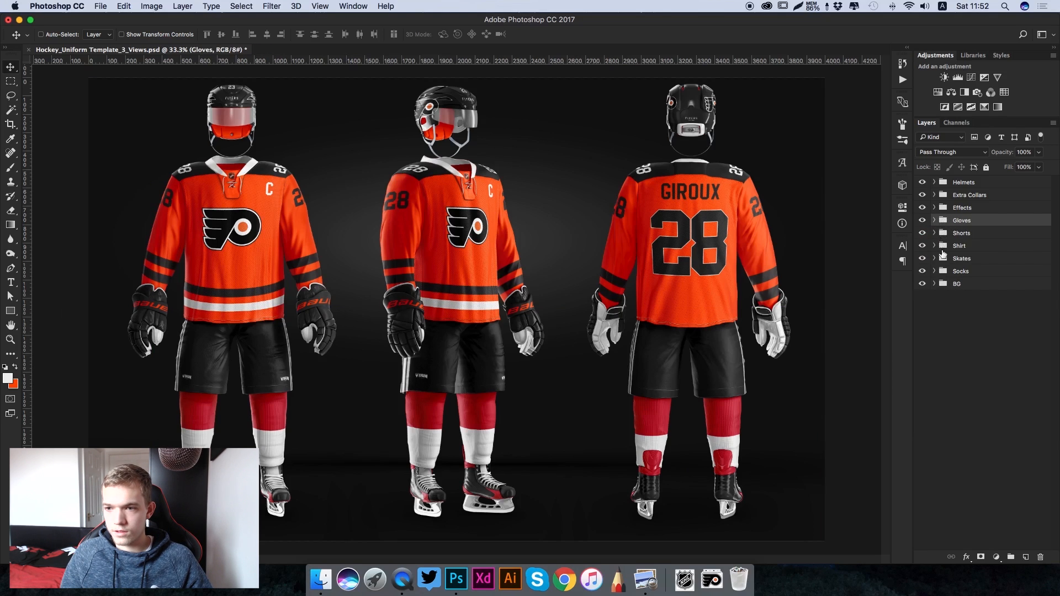
left_click(934, 258)
left_click(934, 259)
left_click(934, 234)
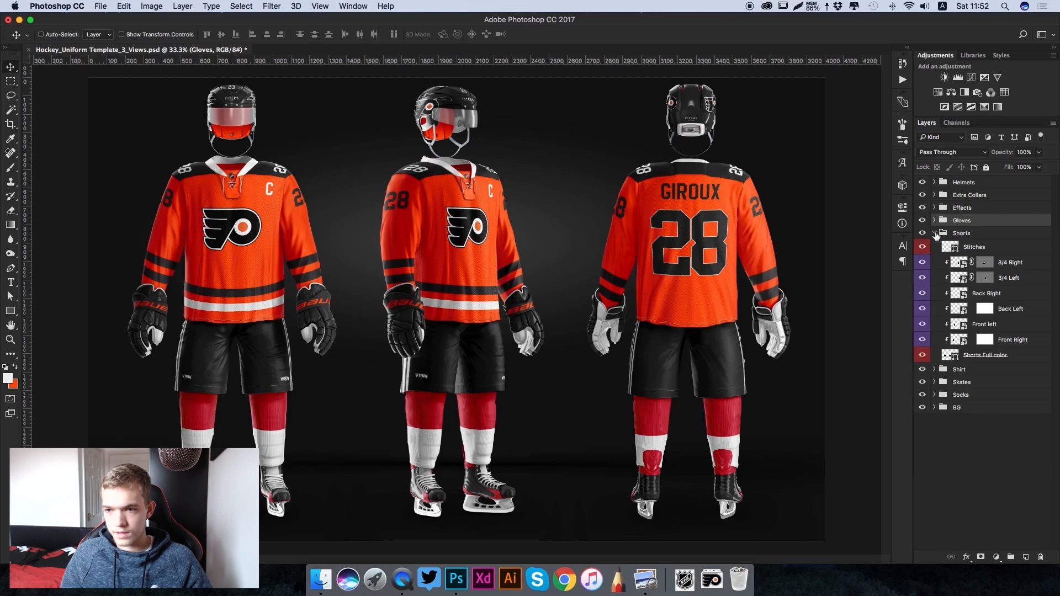
left_click(947, 356)
double_click(947, 356)
left_click(598, 151)
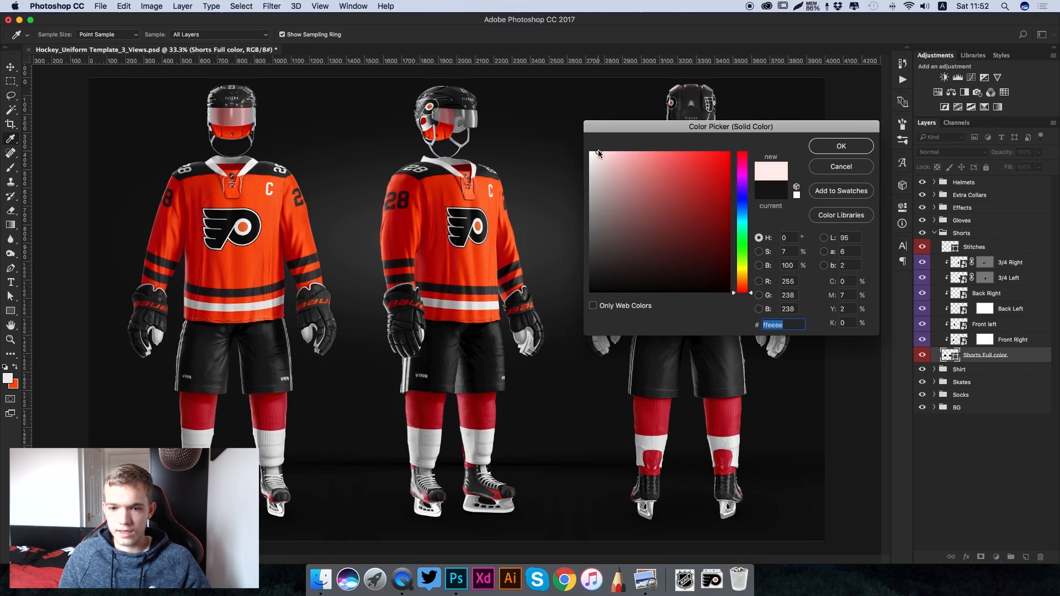
left_click_drag(688, 224, 584, 288)
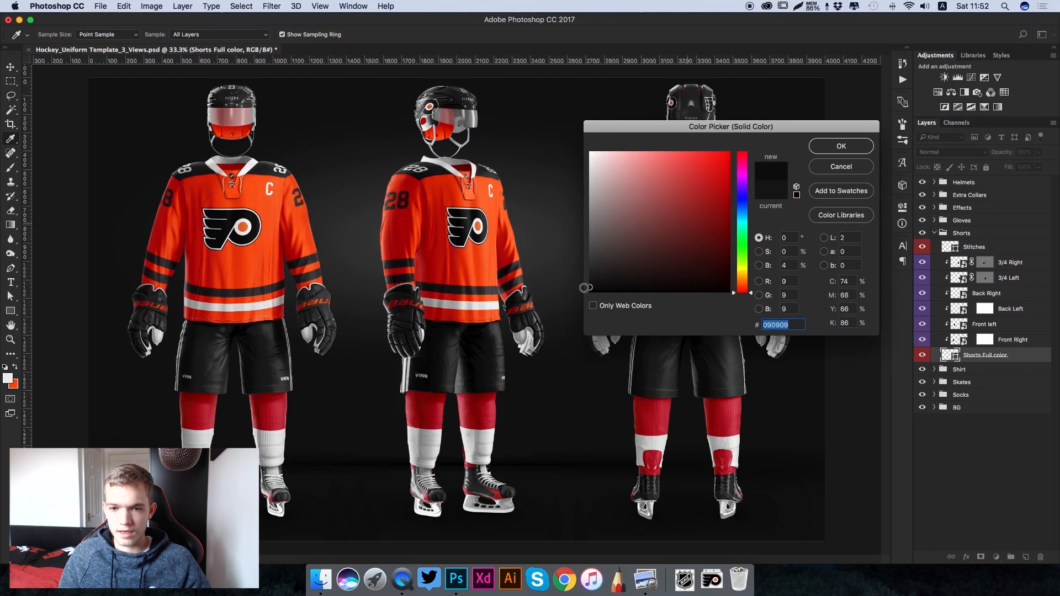
left_click(842, 166)
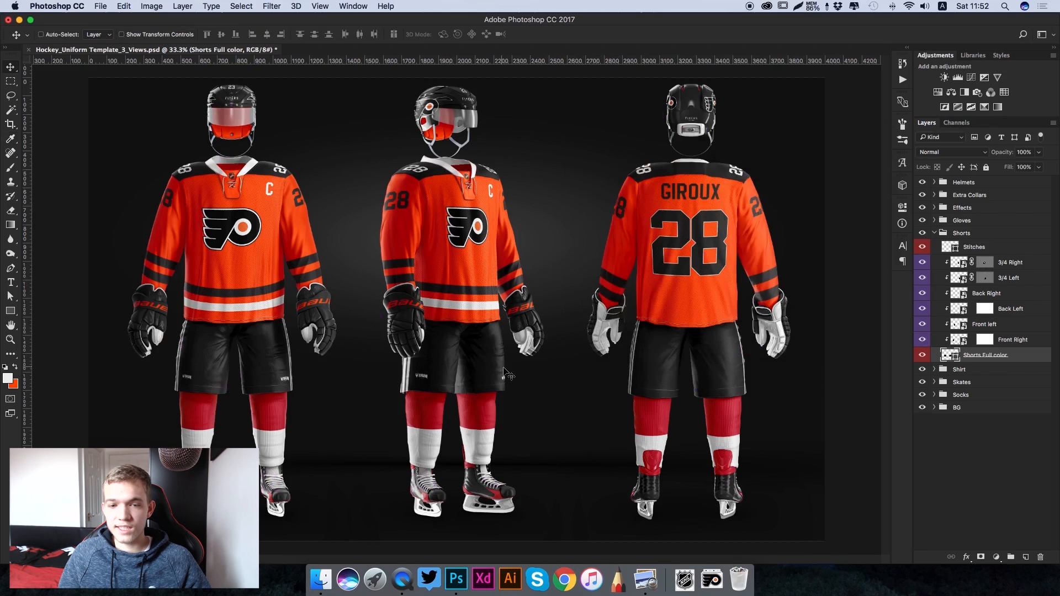
- Open the contents of the shorts' Front Right smart object, hide its Side Stripes layer and show the Side Lne layer
double_click(958, 342)
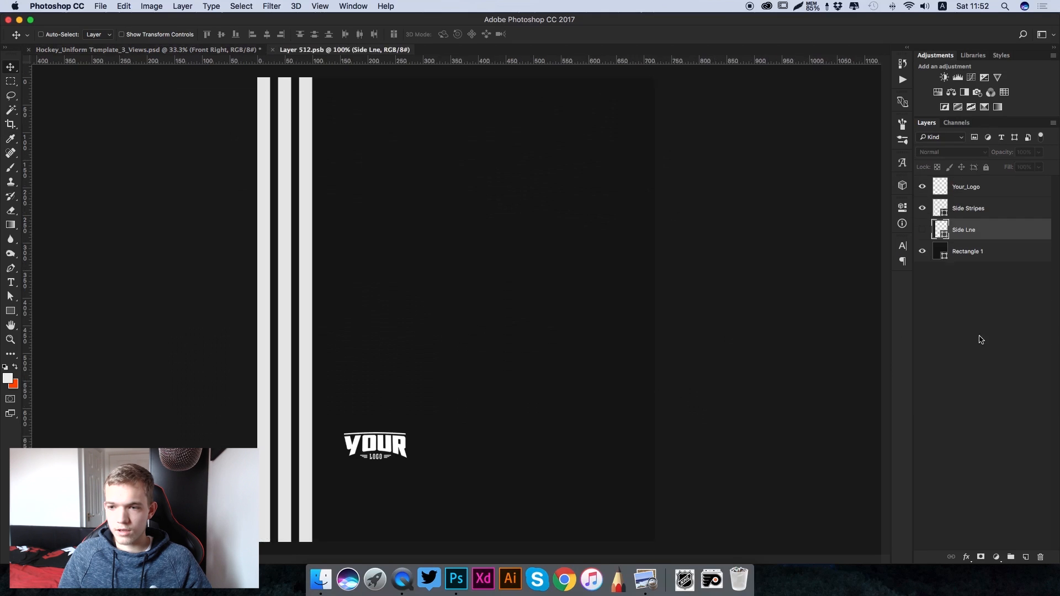
left_click(922, 209)
left_click(922, 209)
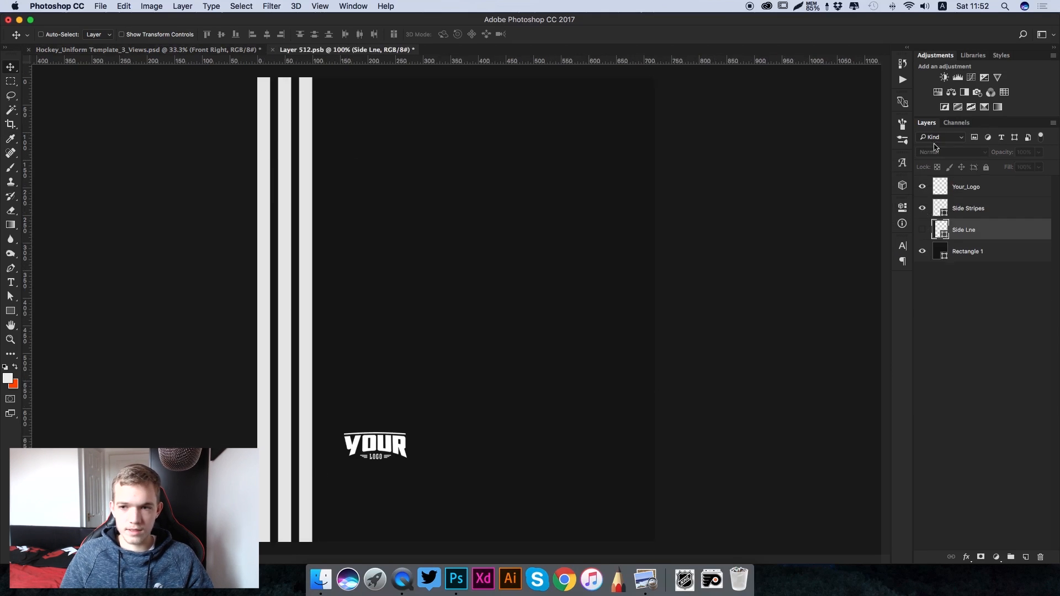
left_click(922, 209)
left_click(922, 229)
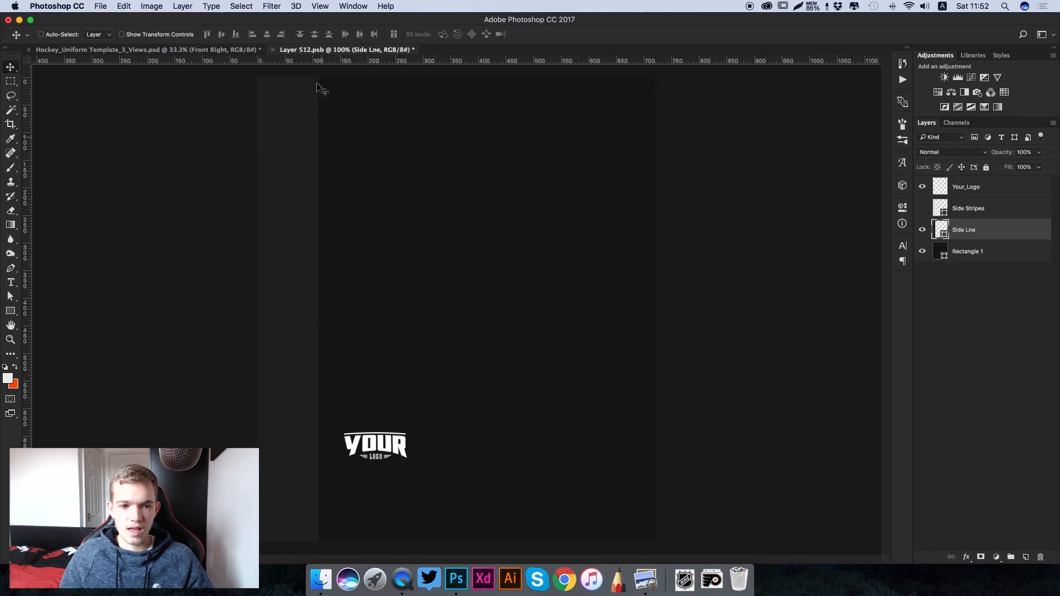
- Recolour the Side Lne layer to team orange #ff4d00
double_click(942, 230)
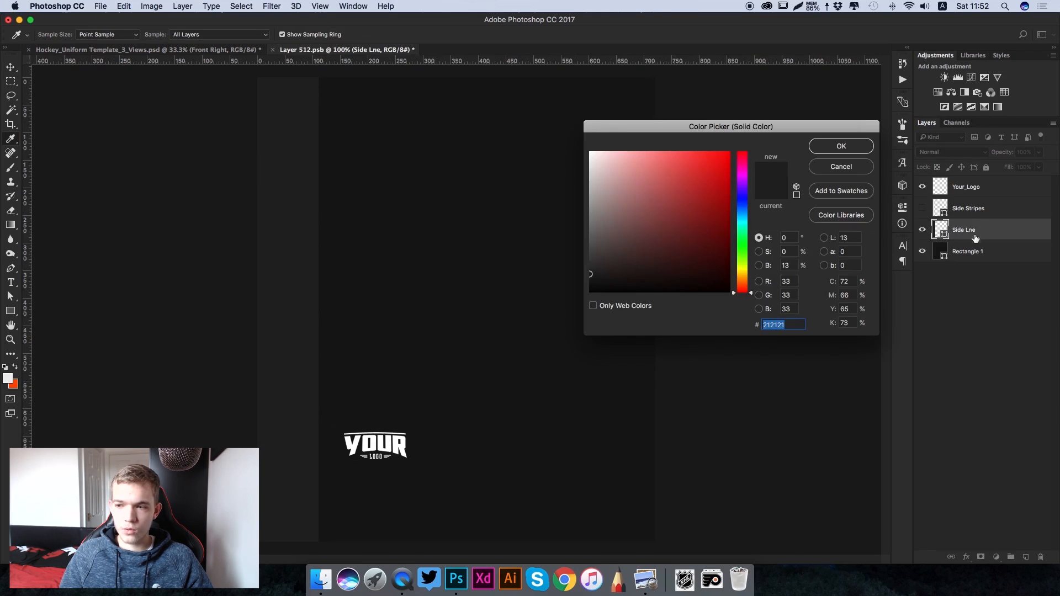
left_click(21, 382)
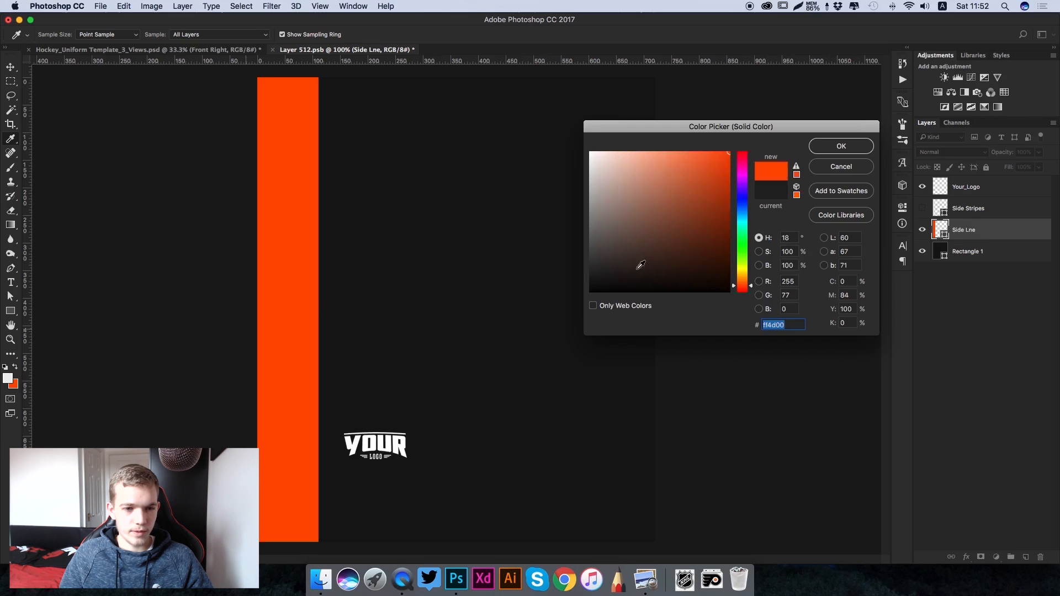
left_click(841, 147)
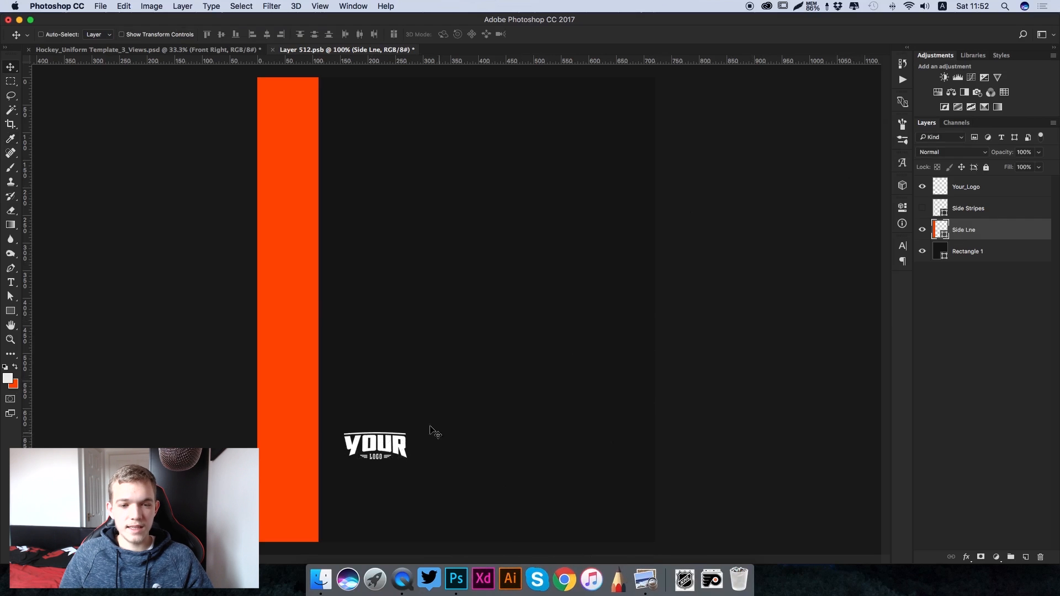
- Place the flyers-logo file in the shorts' Front Right contents, scaled to about 86 × 61 px over the placeholder logo
left_click(690, 584)
left_click_drag(707, 359, 504, 409)
left_click_drag(741, 186, 392, 426)
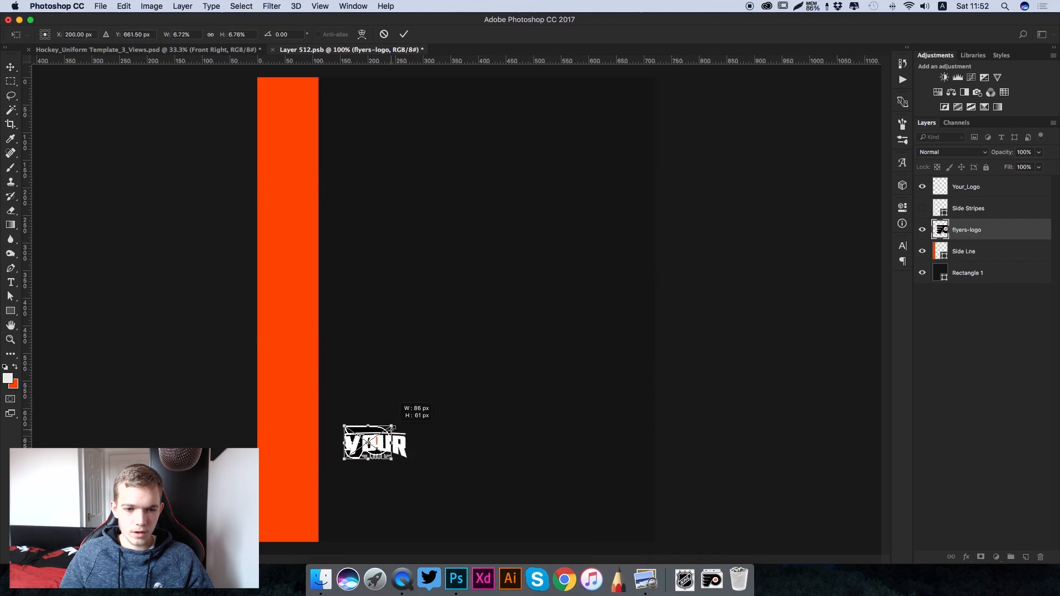
key("Return")
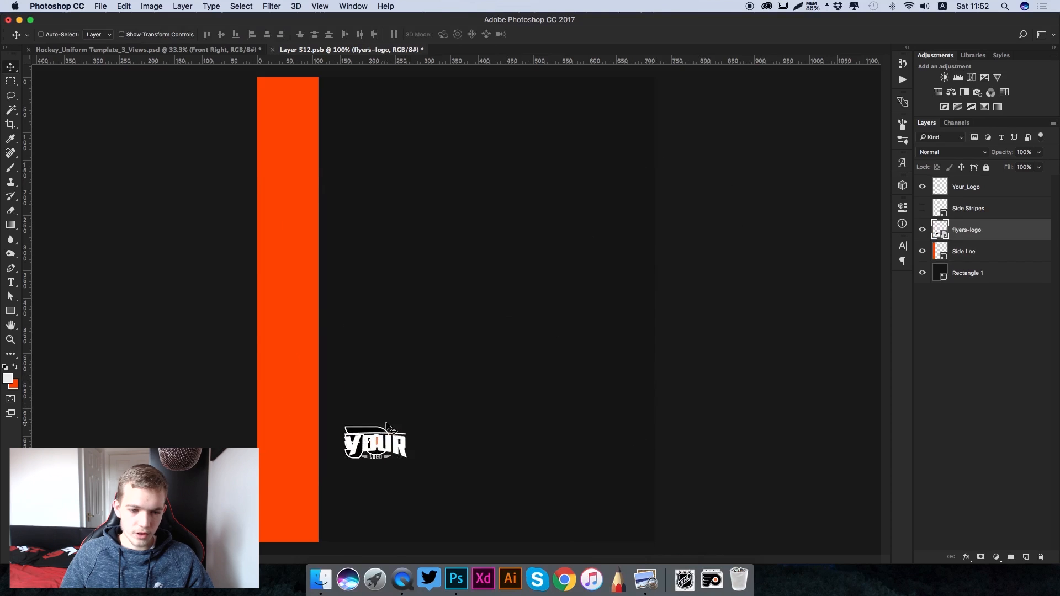
left_click_drag(398, 423, 395, 424)
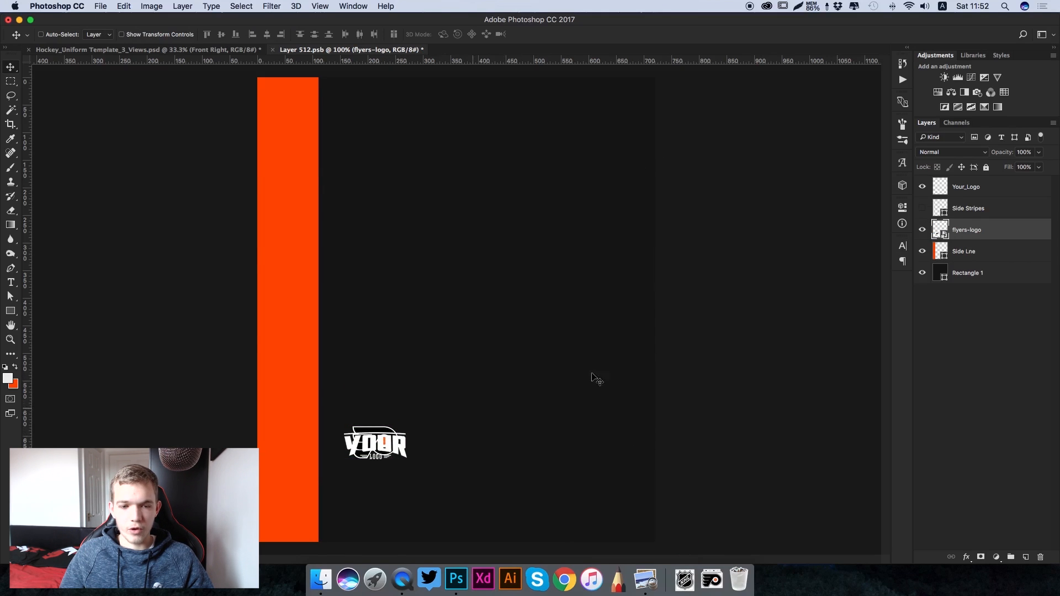
- Hide the Your_Logo placeholder layer, then save the Front Right contents and return to the uniform template
left_click(922, 187)
left_click(1004, 190)
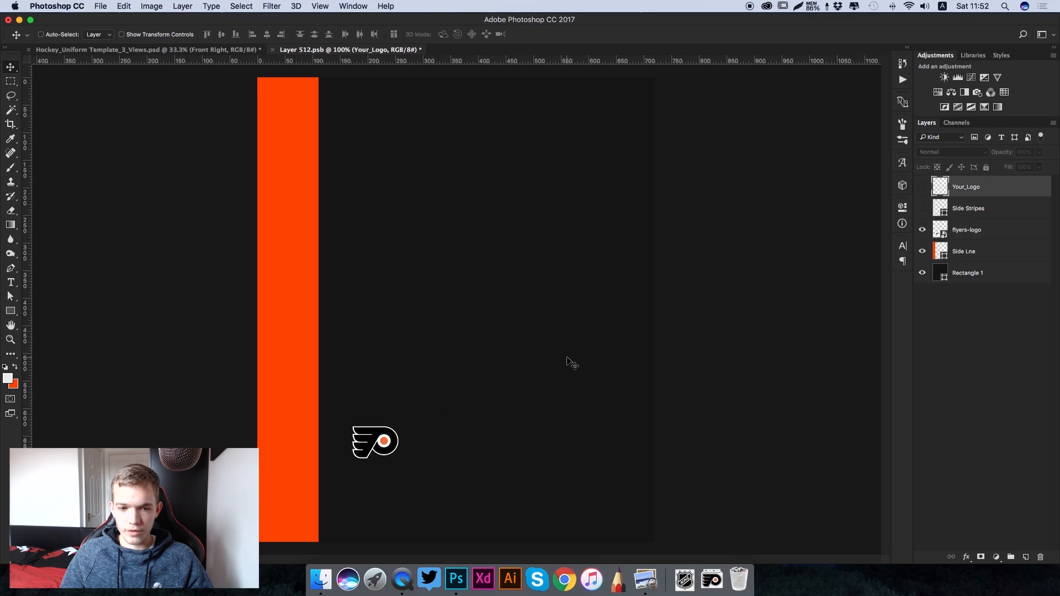
key("super+s")
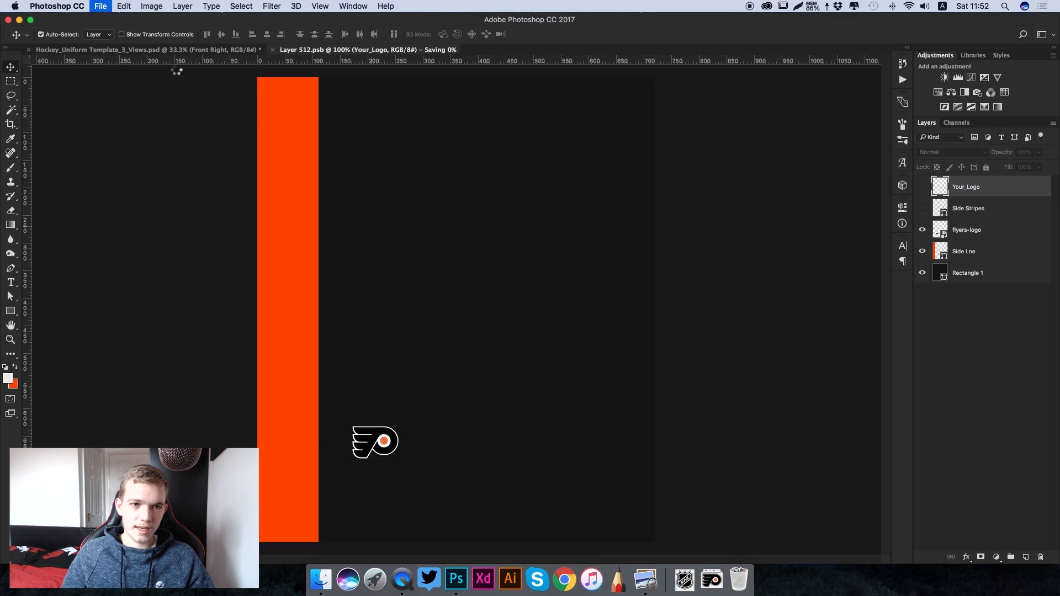
left_click(184, 52)
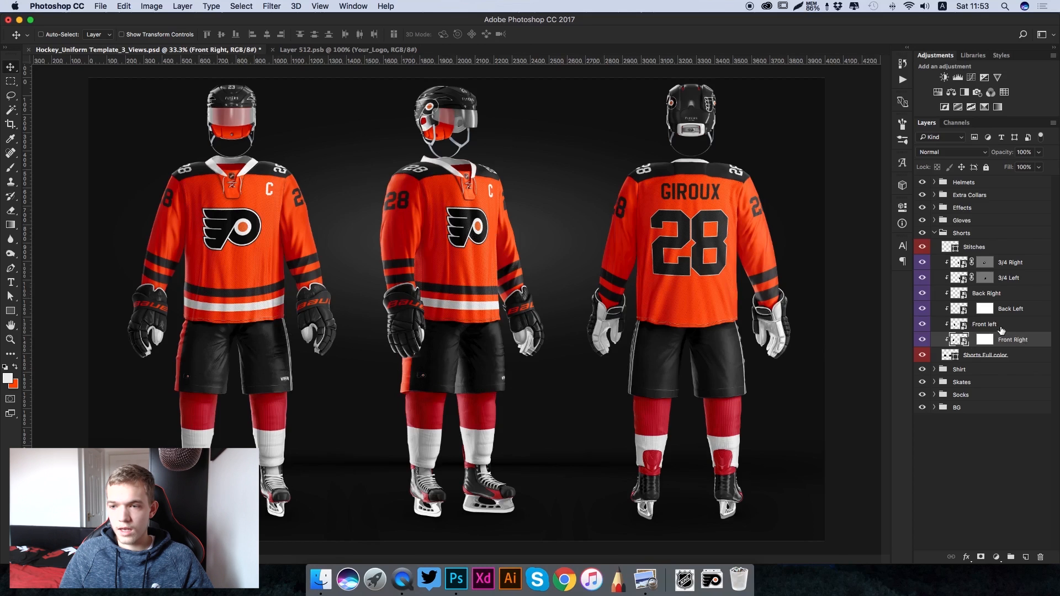
- Open the contents of the shorts' Front left smart object, hide its Side Stripes layer and show the Side Line layer
left_click(960, 327)
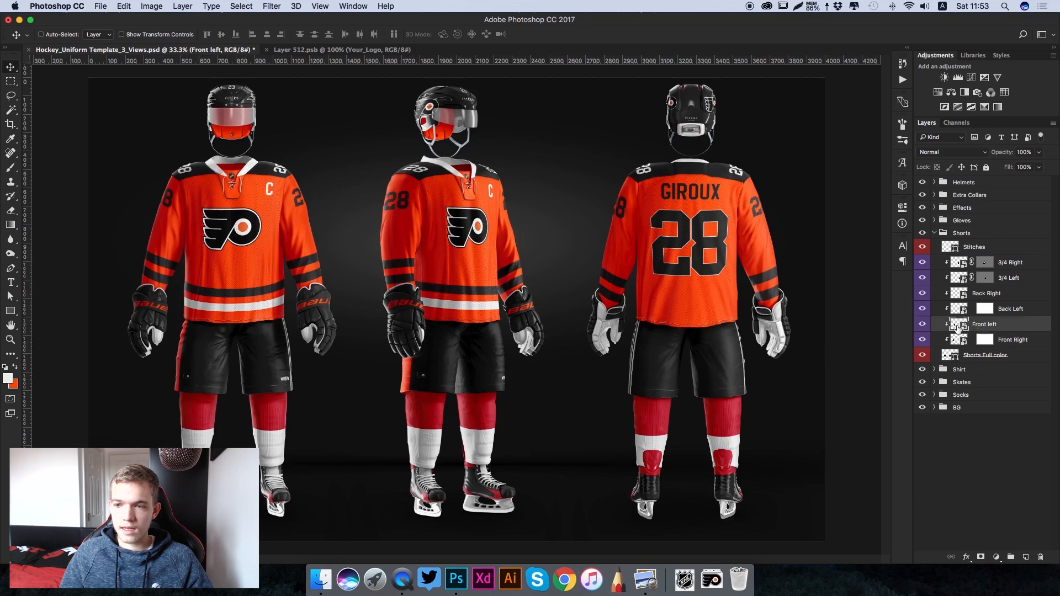
double_click(959, 325)
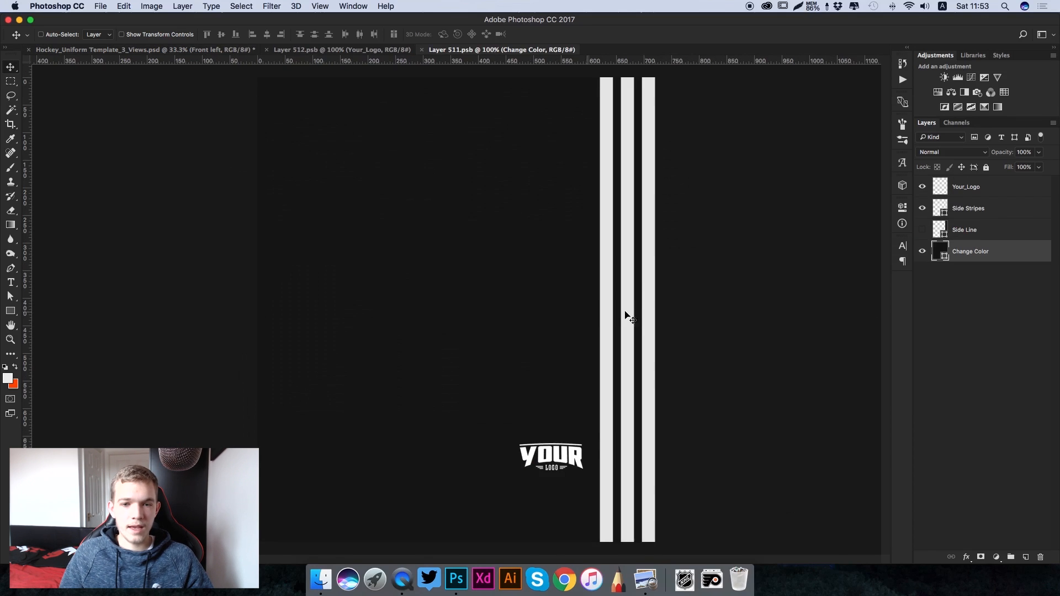
left_click(921, 212)
left_click(922, 231)
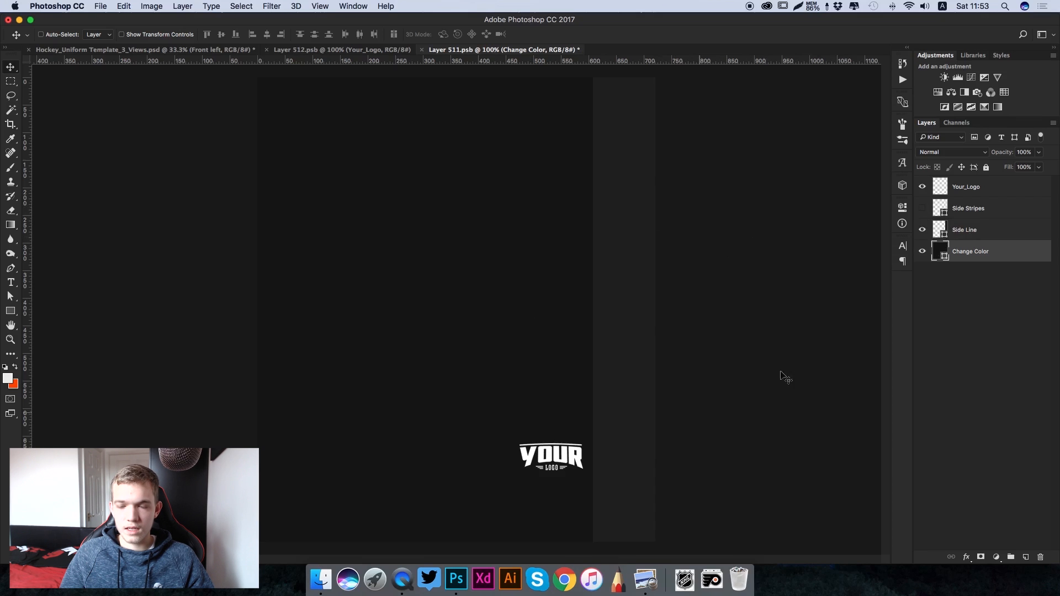
- Recolour the Side Line layer of the Front left contents to the orange of the background colour swatch
double_click(943, 231)
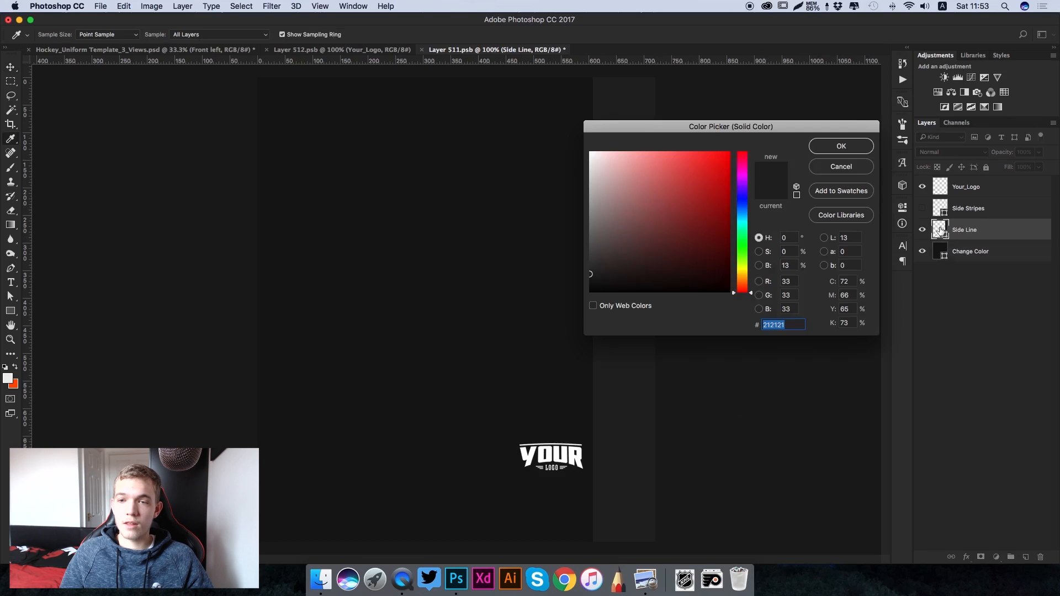
left_click(17, 384)
left_click(842, 146)
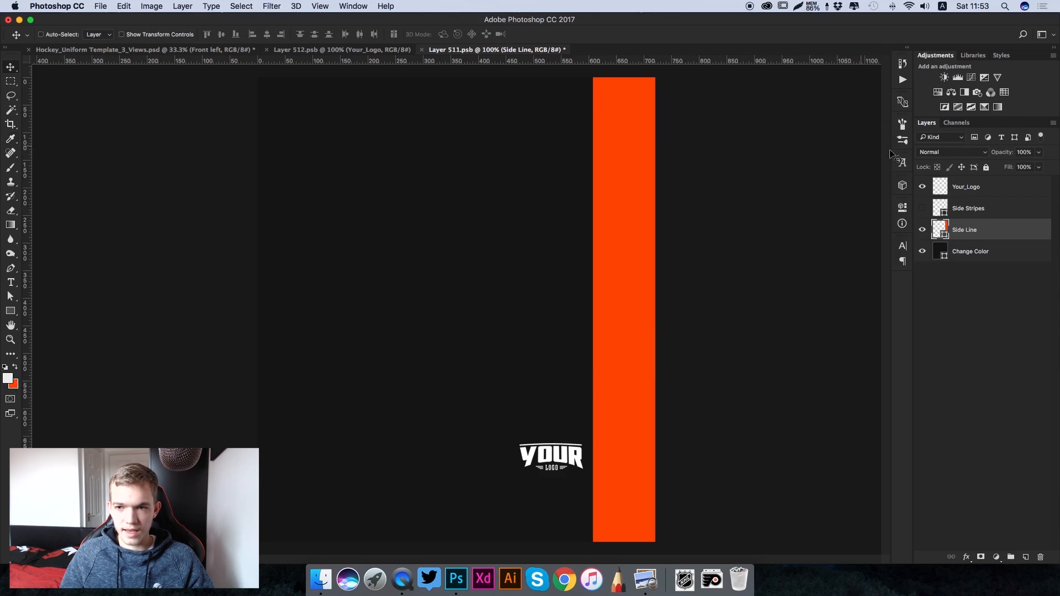
left_click(685, 579)
left_click_drag(703, 364, 464, 416)
left_click_drag(185, 189, 200, 200)
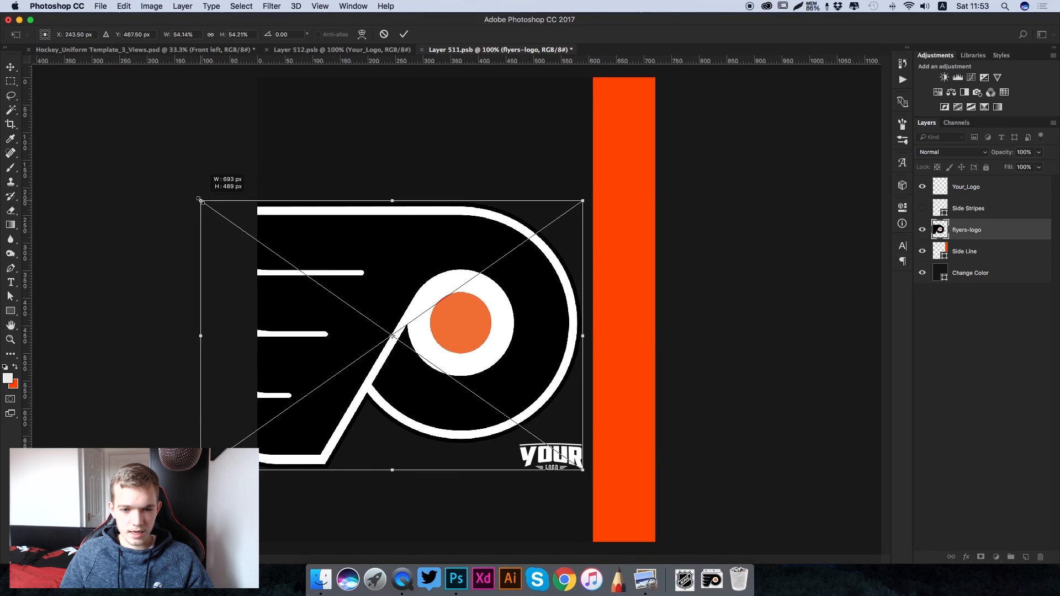
key("Return")
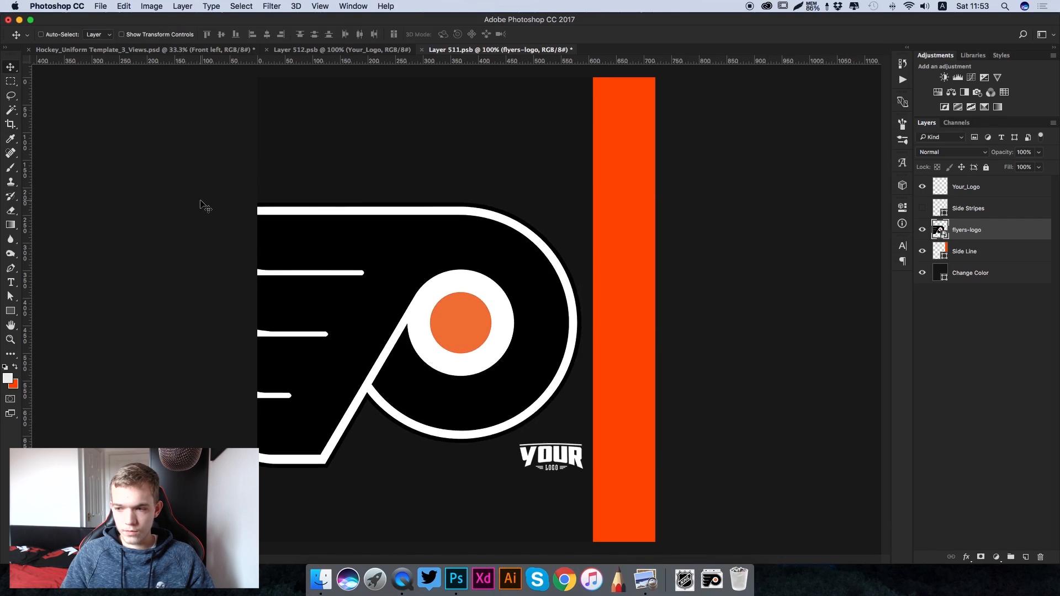
key("BackSpace")
- Place the bauerlogo file beside the orange side line, scaled down over the placeholder logo, and hide the Your_Logo layer
left_click(684, 579)
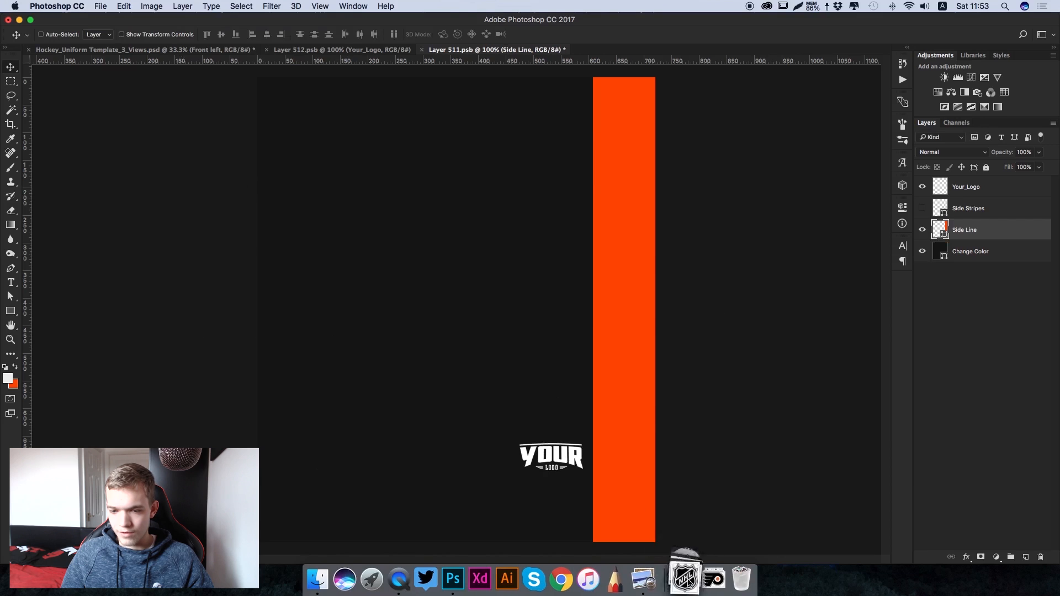
left_click_drag(694, 500, 500, 428)
left_click_drag(525, 326, 455, 449)
left_click_drag(186, 391, 481, 459)
key("Return")
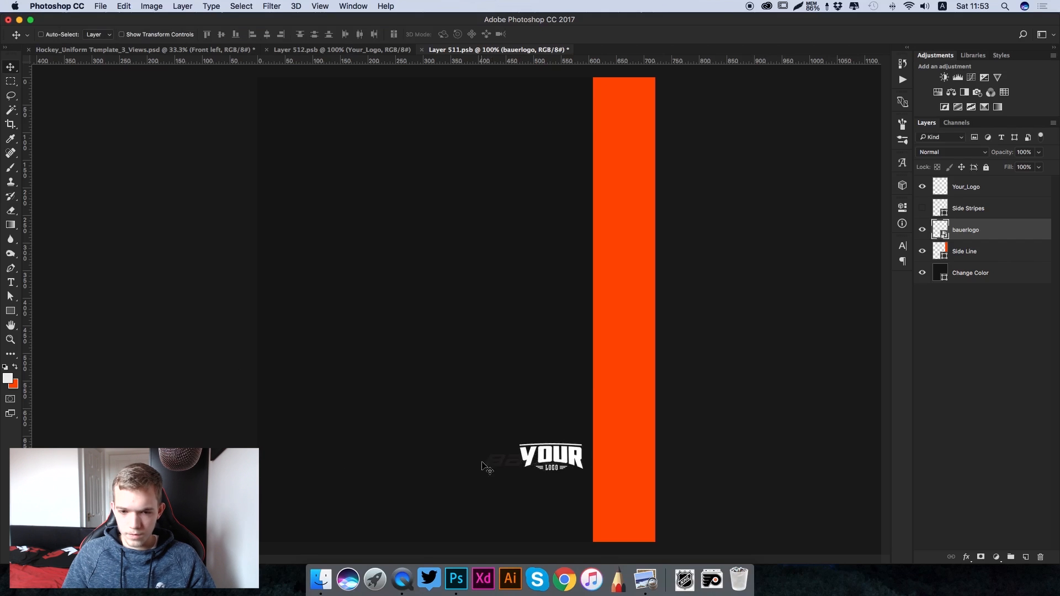
key("super+plus")
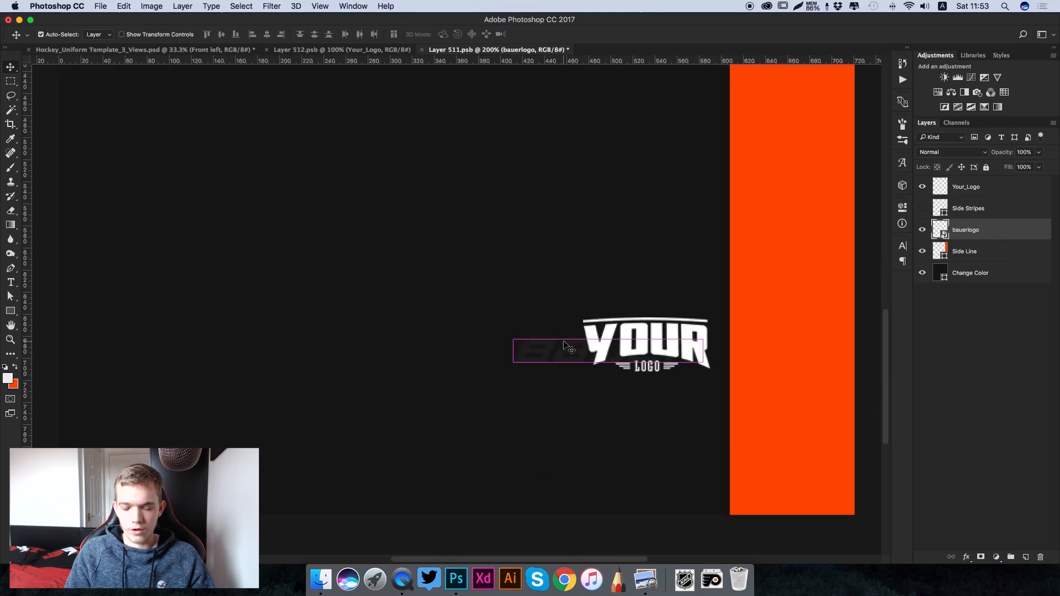
key("super+minus")
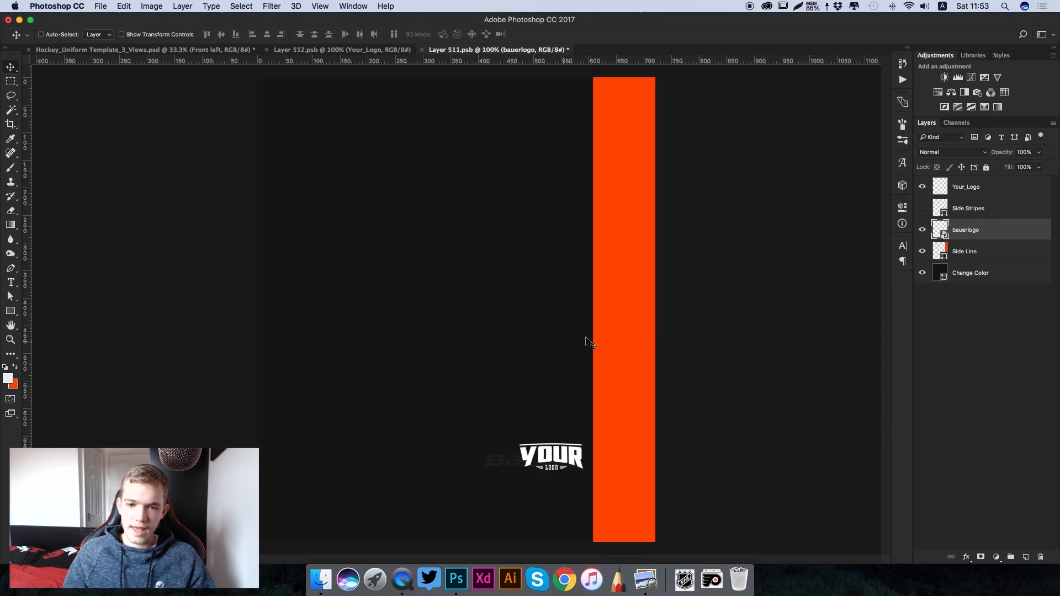
left_click(922, 188)
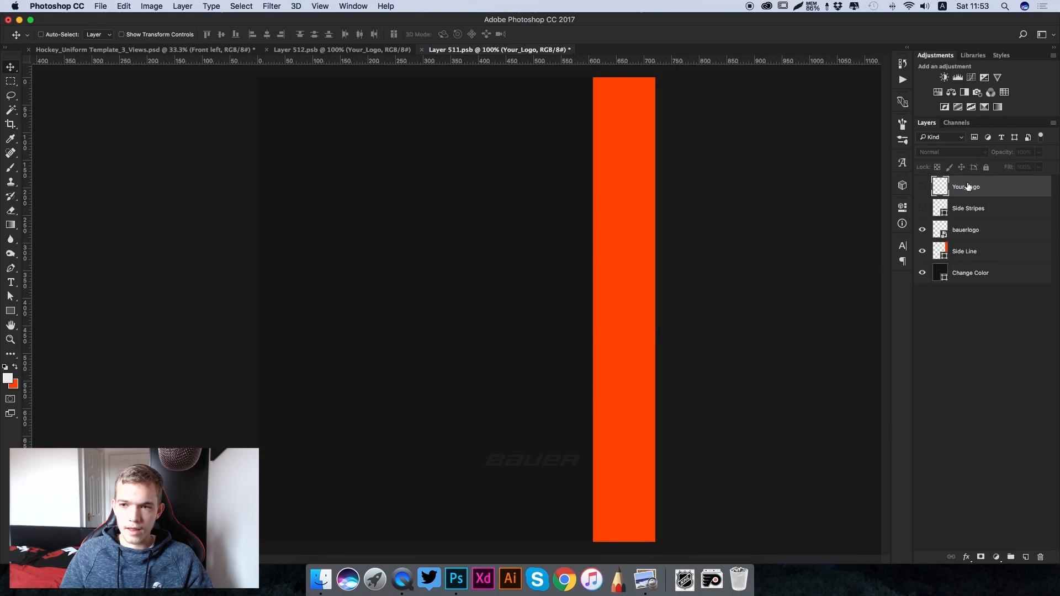
- Add a Color Overlay in near-white at 100% opacity and Normal blend mode to the bauerlogo layer
double_click(1001, 232)
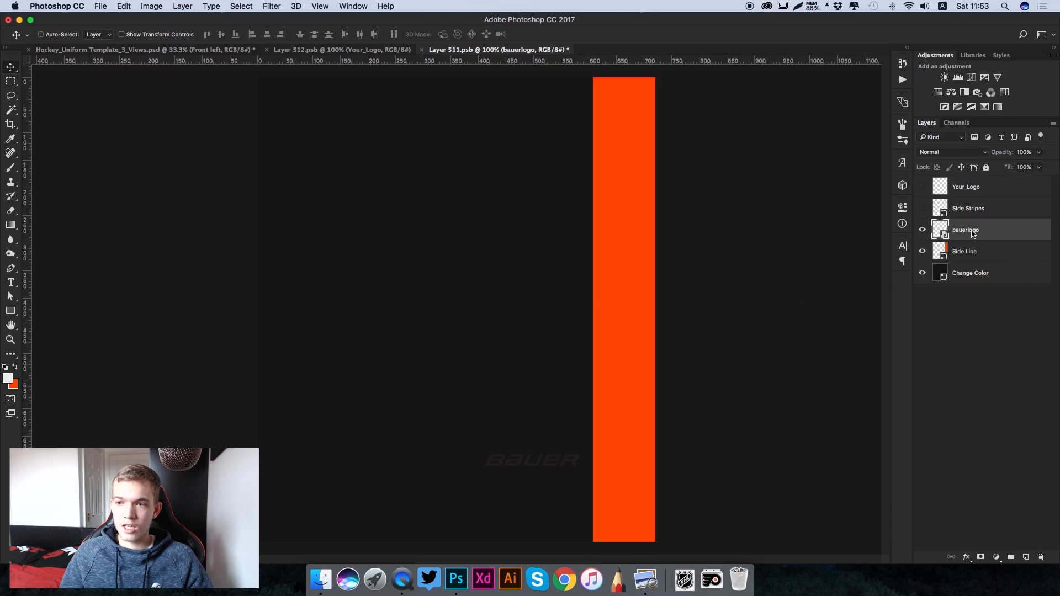
left_click(643, 170)
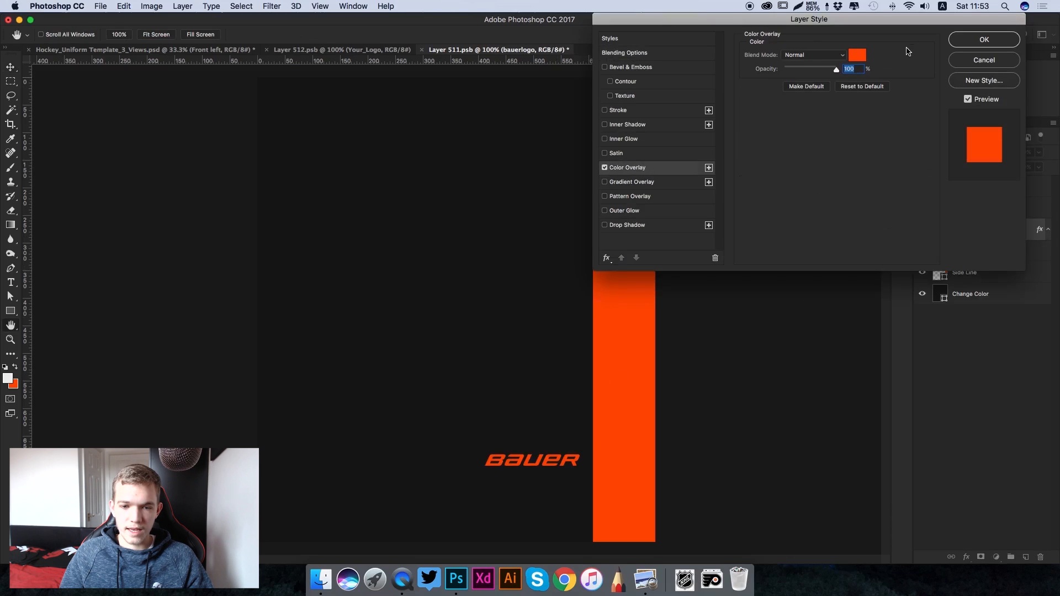
left_click(859, 55)
left_click_drag(640, 177, 566, 156)
left_click(845, 148)
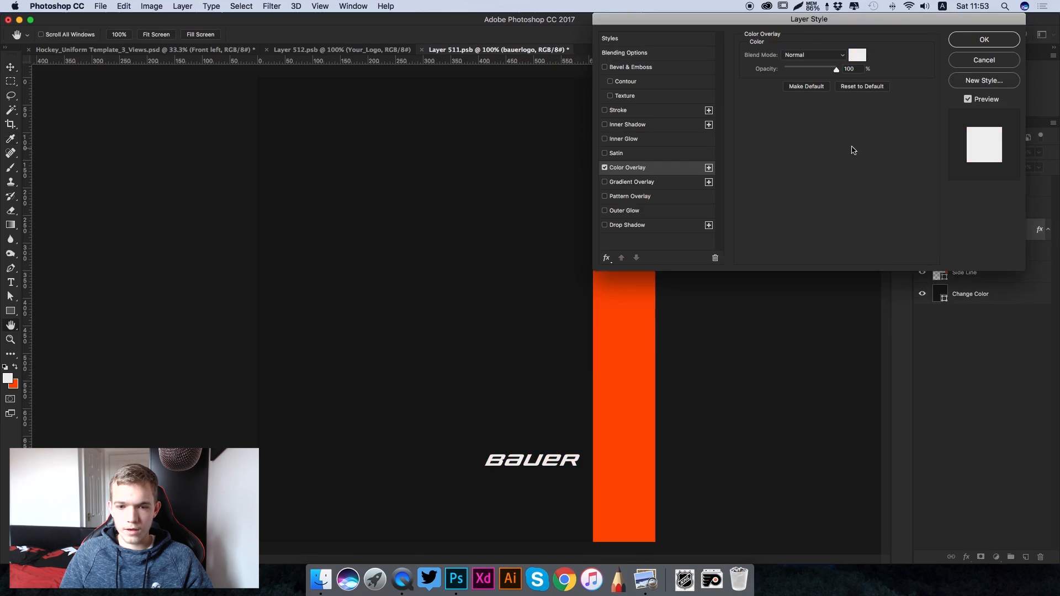
left_click(984, 40)
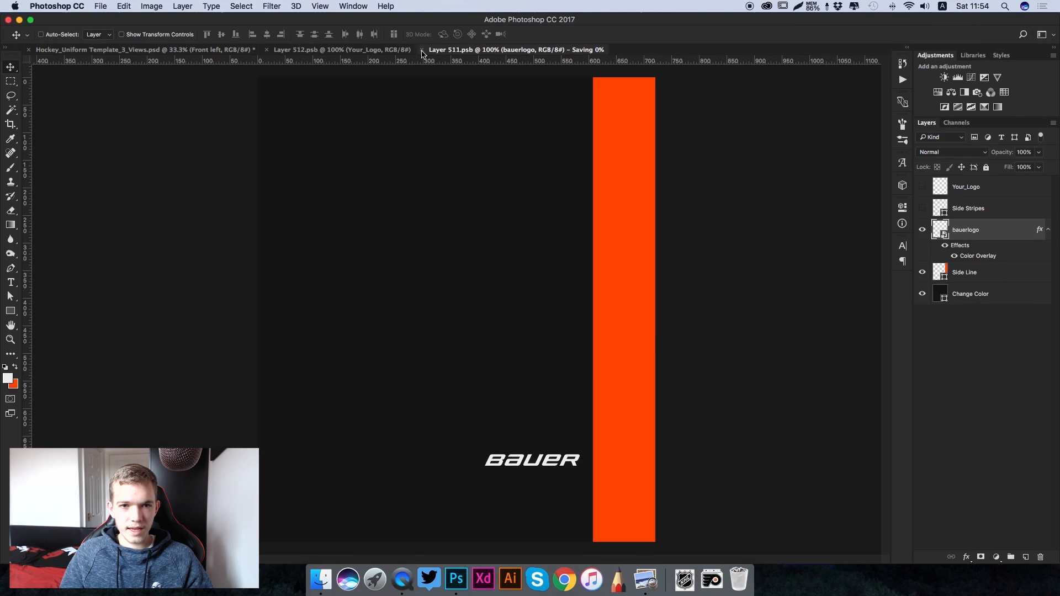
- Save the Front left contents and close both shorts documents to check the front of the shorts in the uniform template
key("super+w")
left_click(268, 50)
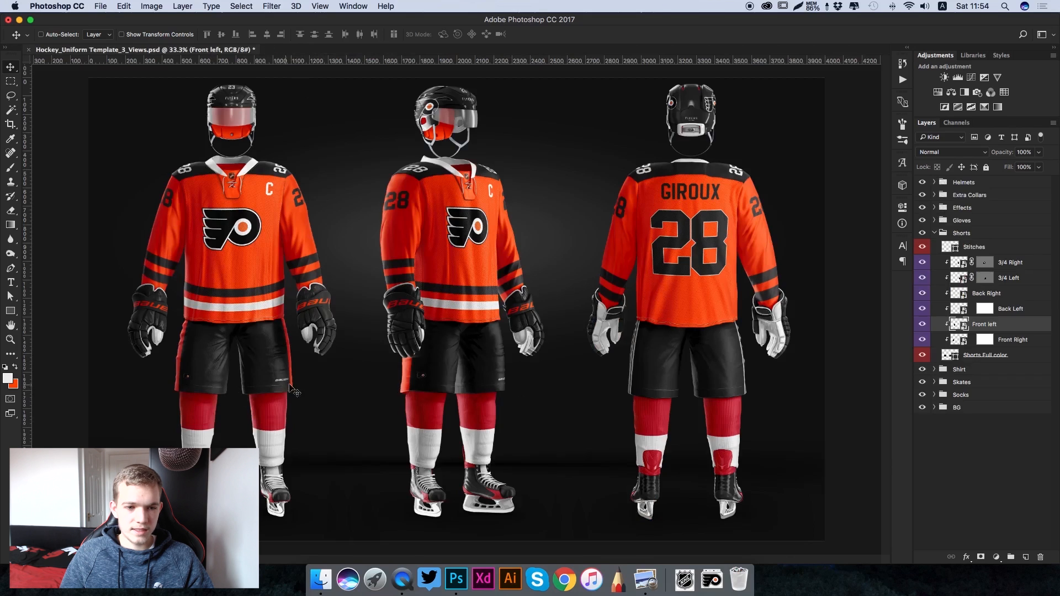
key("super+plus")
scroll(284, 382, "left", 5)
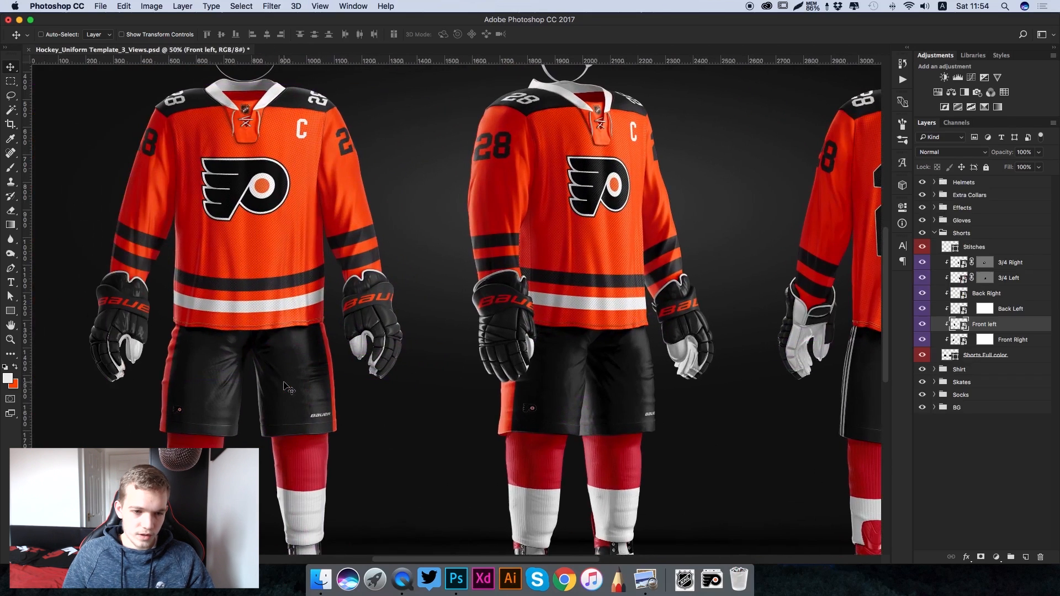
key("super+minus")
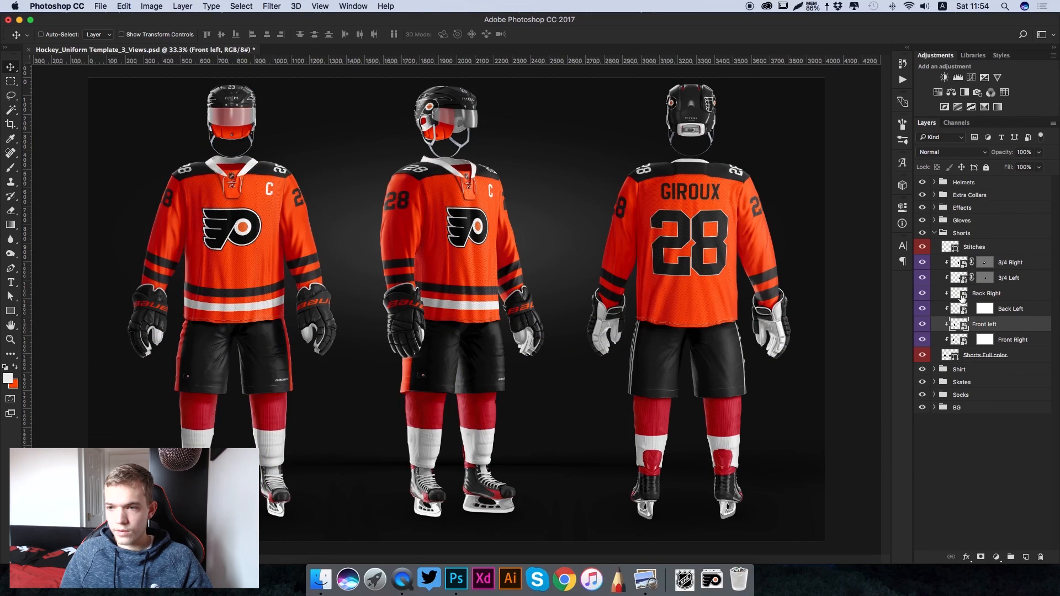
- Open the contents of the shorts' Back Left smart object, hide its Side Stripes layer and show the Side Lne layer
double_click(959, 311)
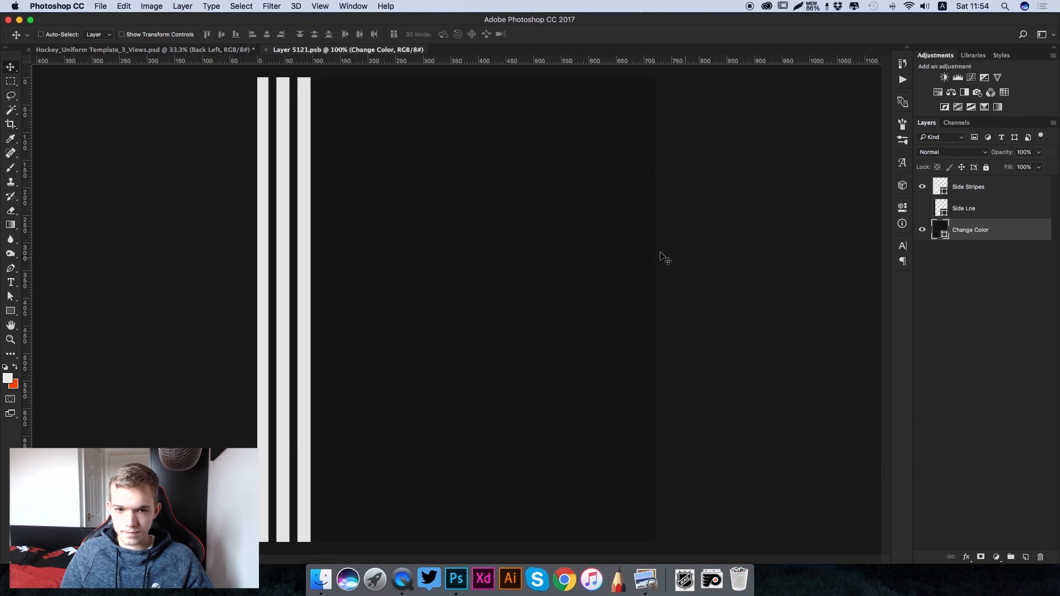
left_click(921, 187)
left_click(922, 208)
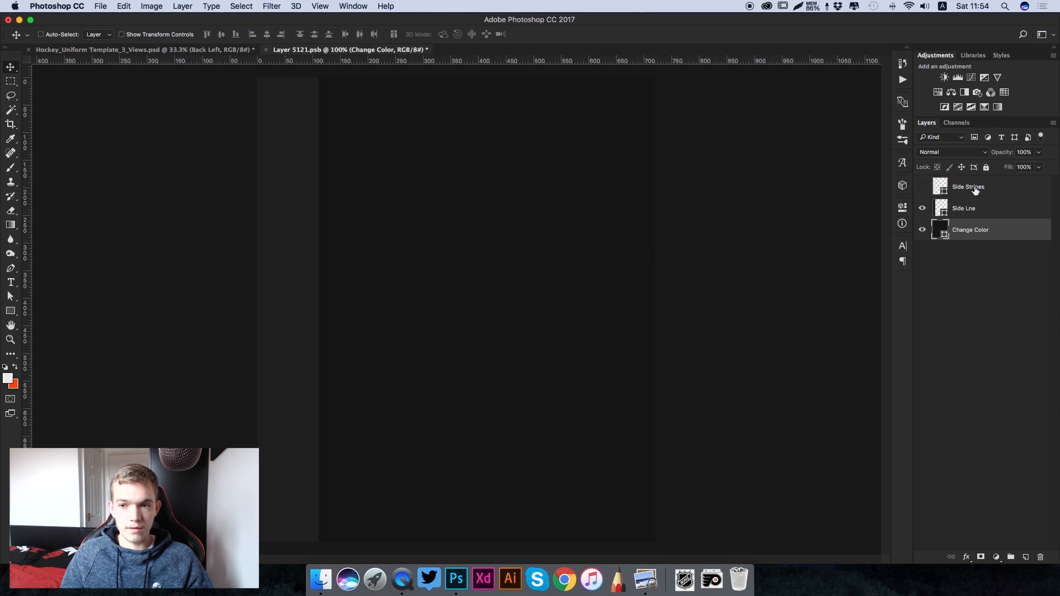
- Recolour the Back Left Side Lne layer to the orange background colour, then save and close its document
double_click(941, 207)
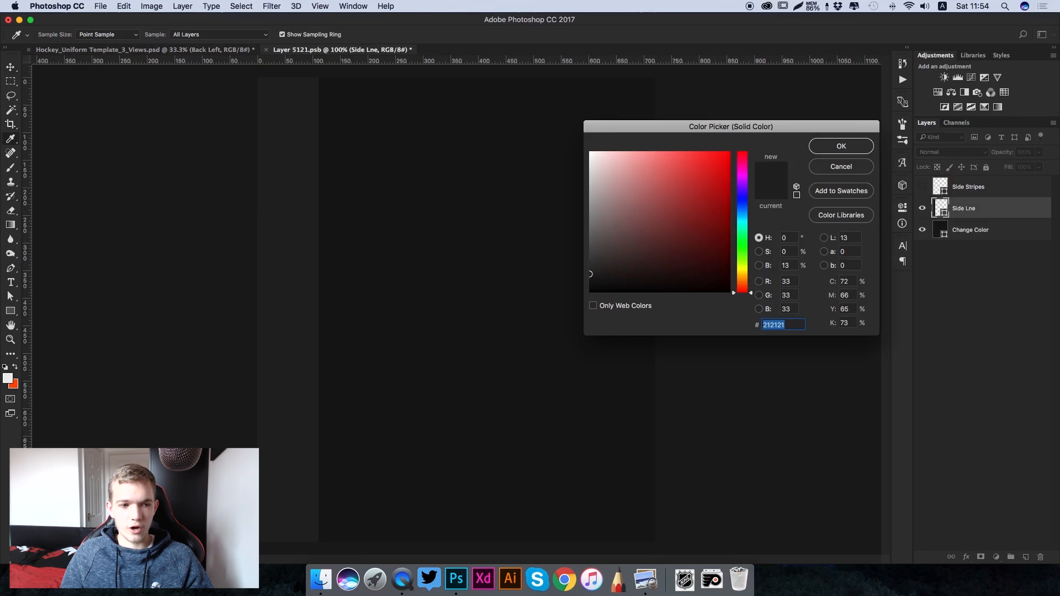
left_click(16, 386)
key("Return")
key("super+s")
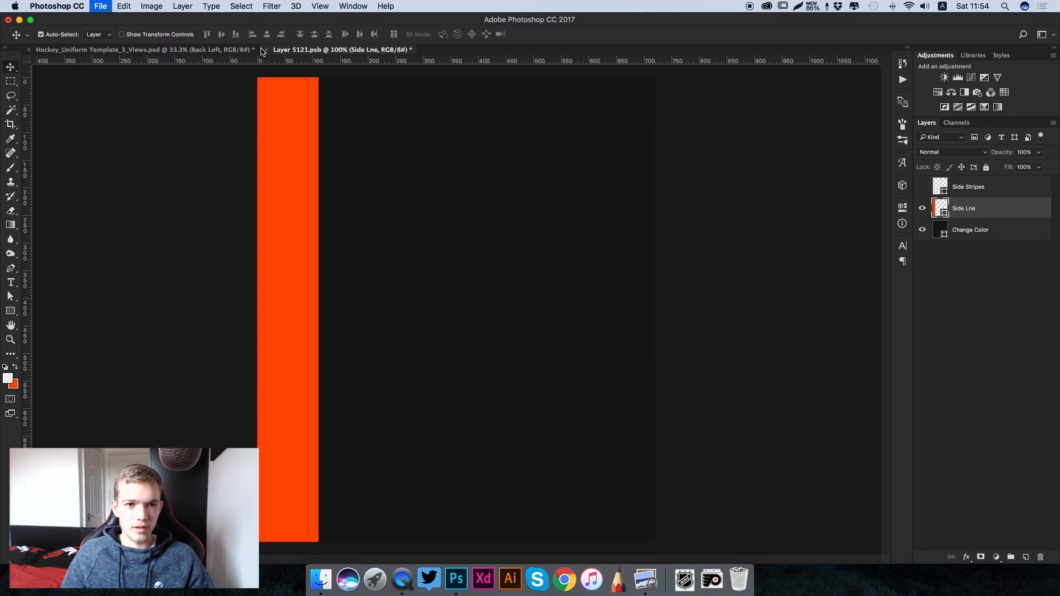
key("super+w")
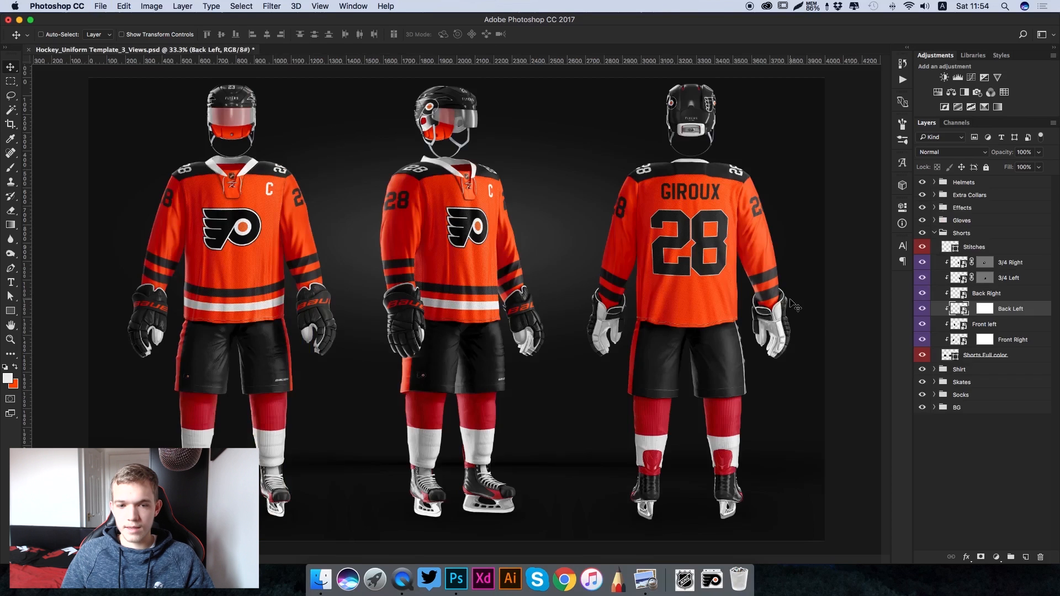
- Open the contents of the shorts' Back Right smart object, hide its Side Stripes layer and show the Side Lne layer
left_click(953, 296)
double_click(954, 298)
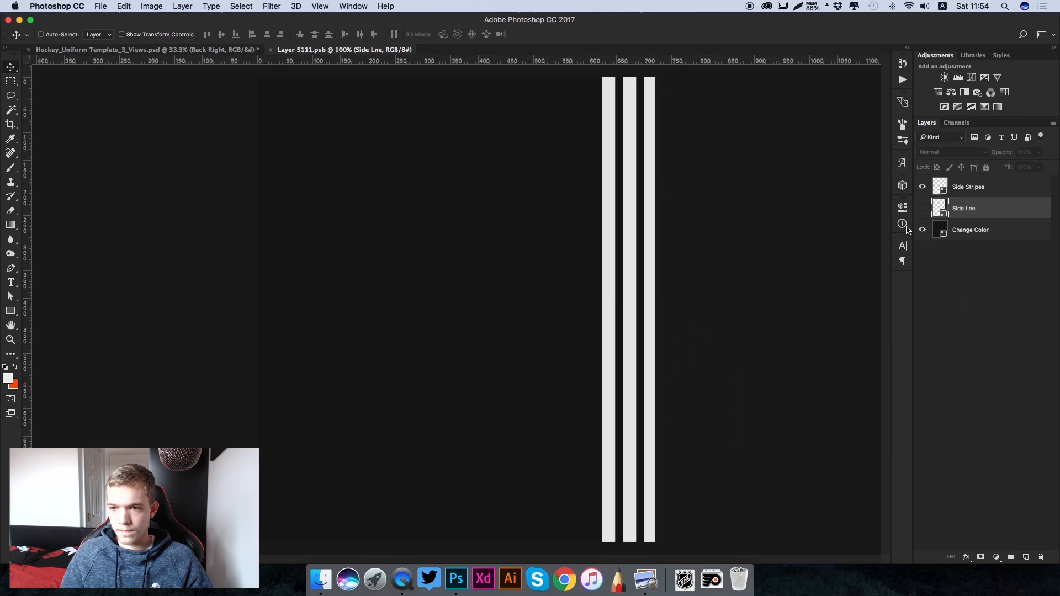
left_click(922, 188)
left_click(922, 207)
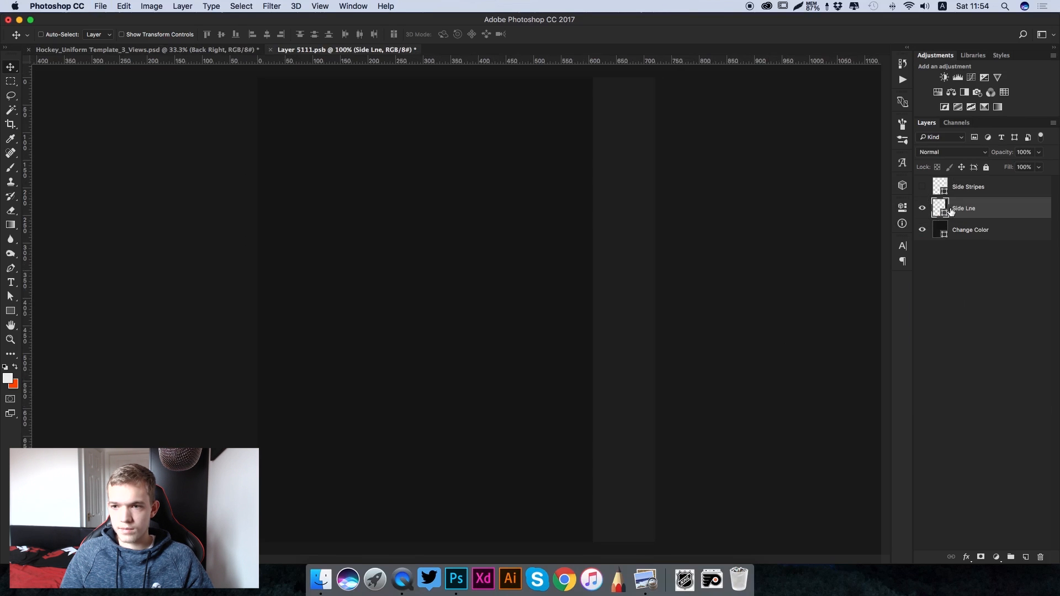
- Recolour the Side Lne layer of the Back Right contents to the orange of the background colour swatch
double_click(939, 209)
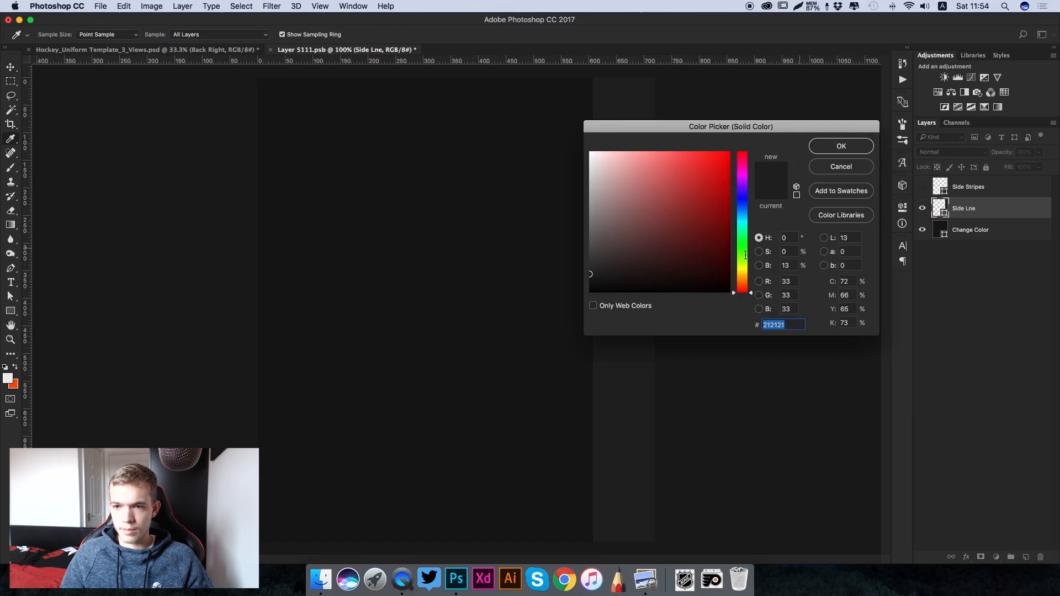
left_click(14, 384)
left_click(841, 146)
- Save and close the Back Right contents and collapse the Shorts group in the uniform template
key("super+s")
left_click(271, 50)
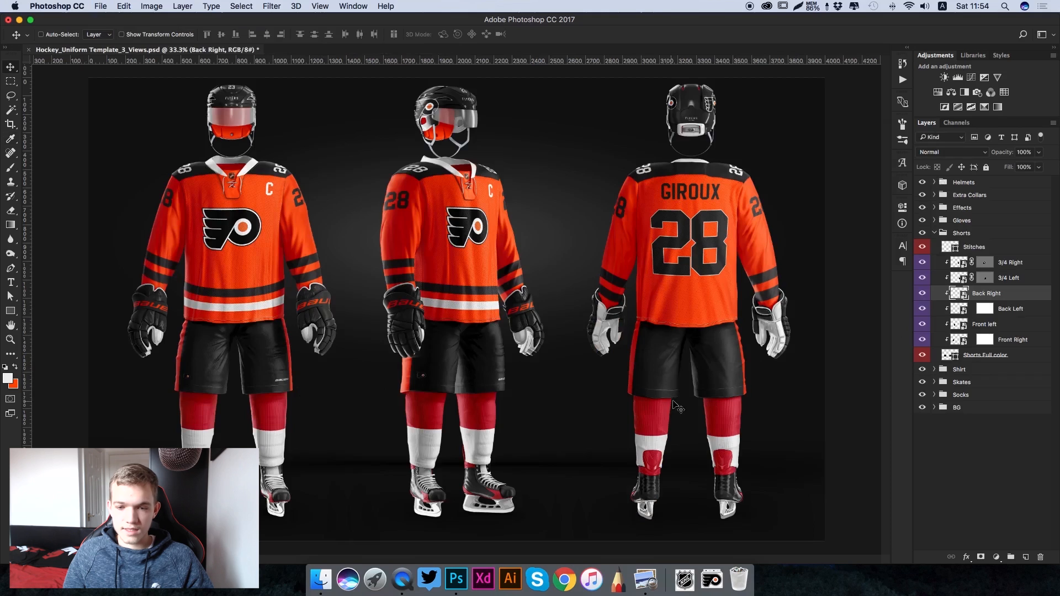
left_click(935, 234)
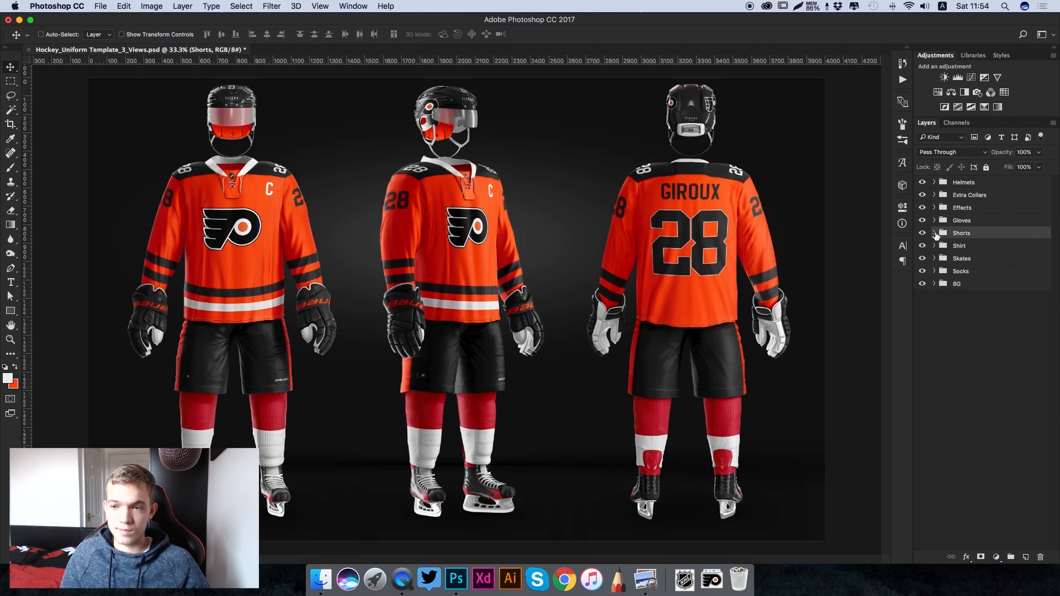
- Expand the Socks group and open the contents of its Front Right smart object
left_click(934, 271)
left_click(962, 271)
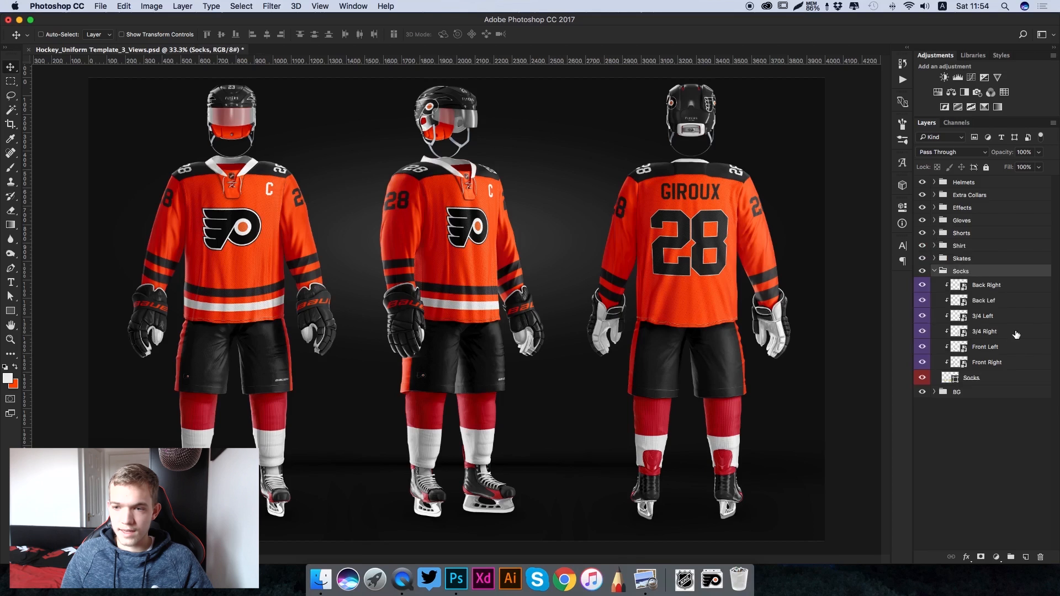
left_click(960, 365)
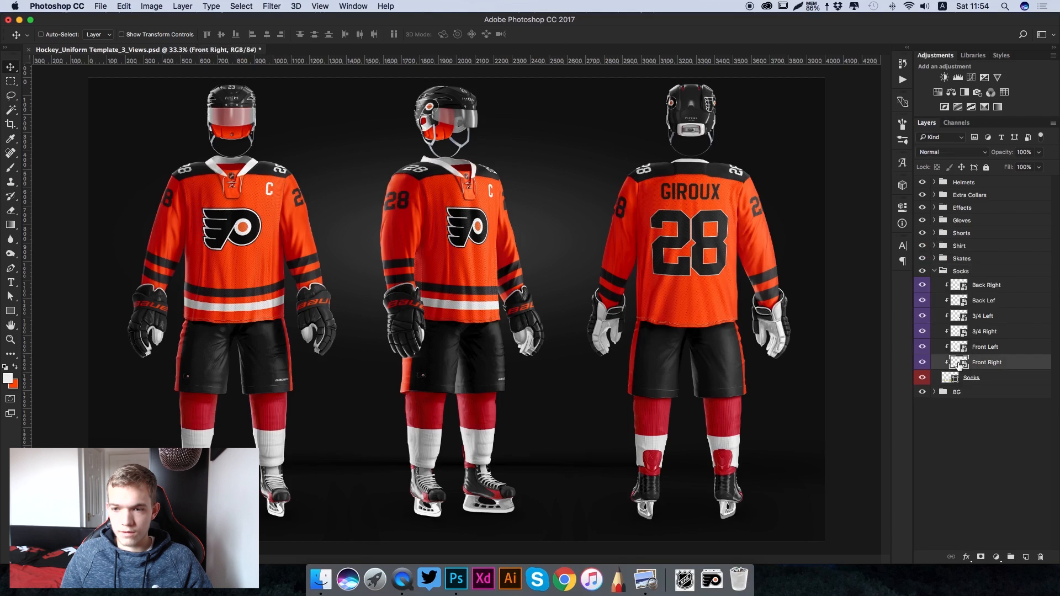
double_click(959, 363)
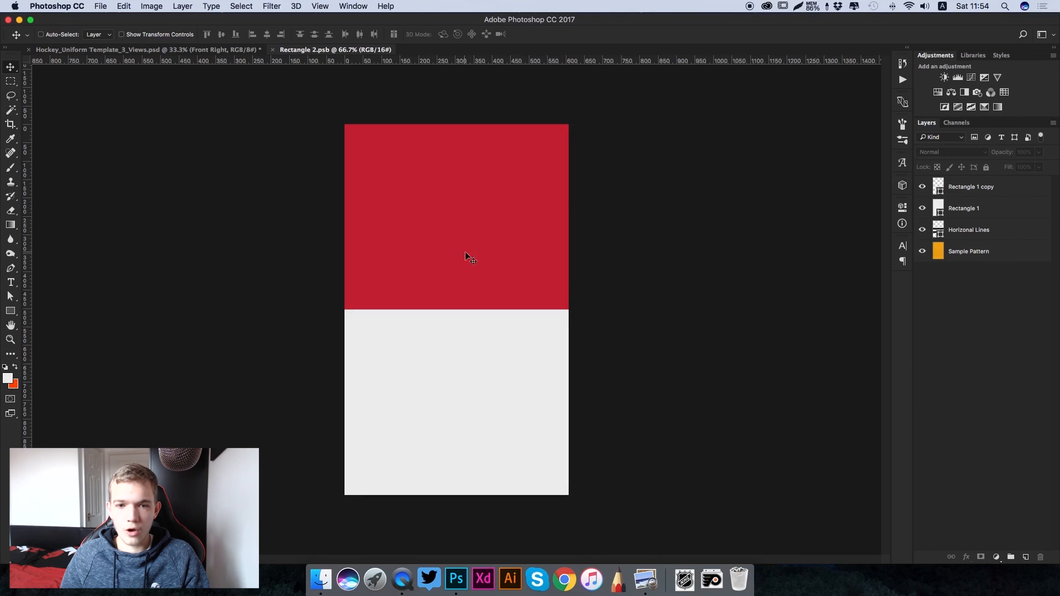
- Hide the Rectangle 1 copy layer and move the Horizonal Lines layer above Rectangle 1
left_click(922, 188)
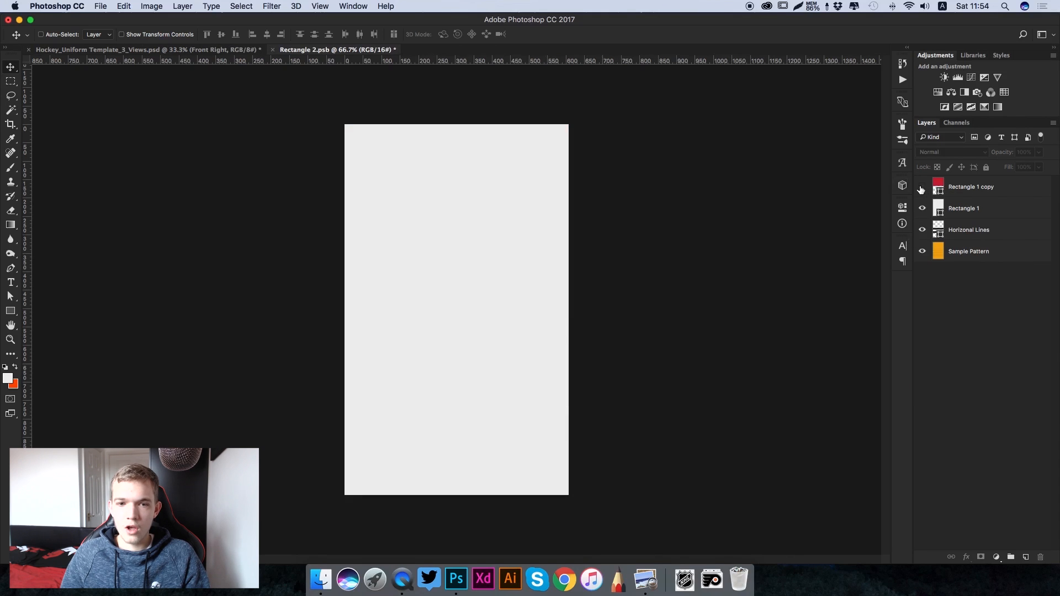
left_click(968, 191)
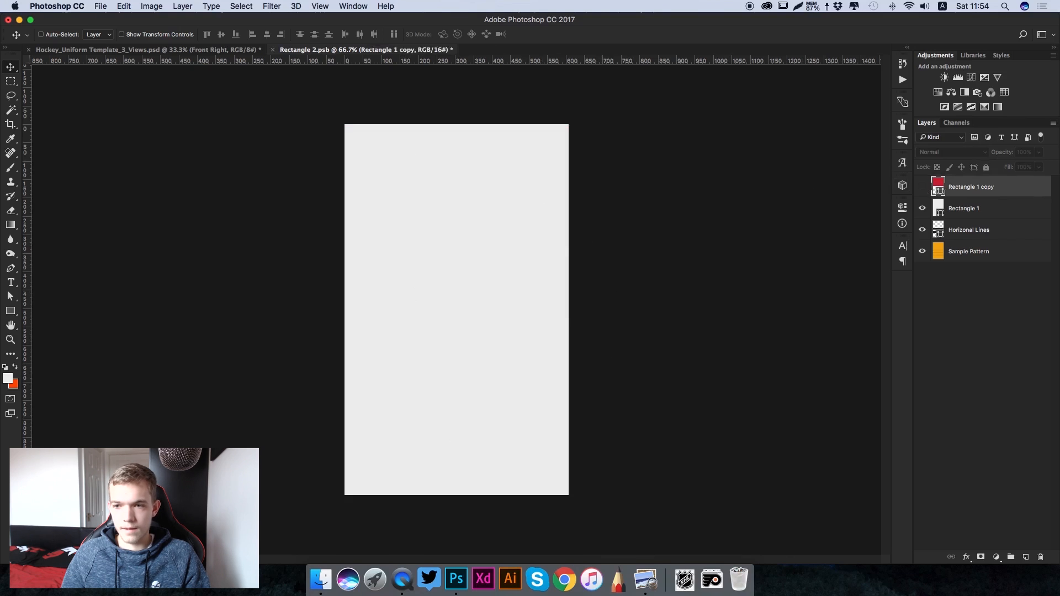
left_click_drag(980, 232, 947, 212)
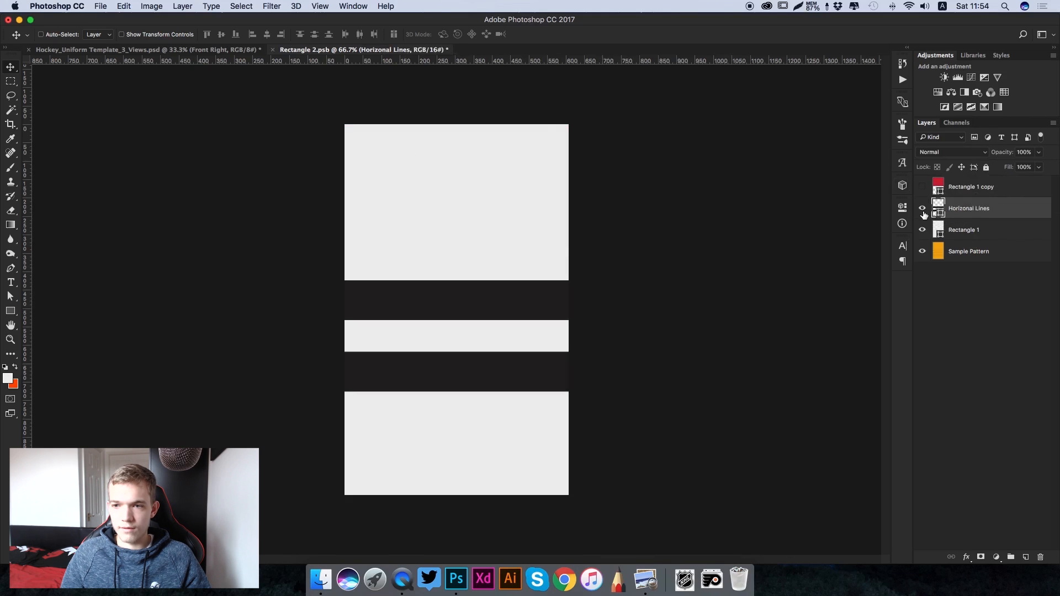
- Recolour the Rectangle 1 layer of the sock artwork to the orange background colour, ff4d00
left_click(976, 231)
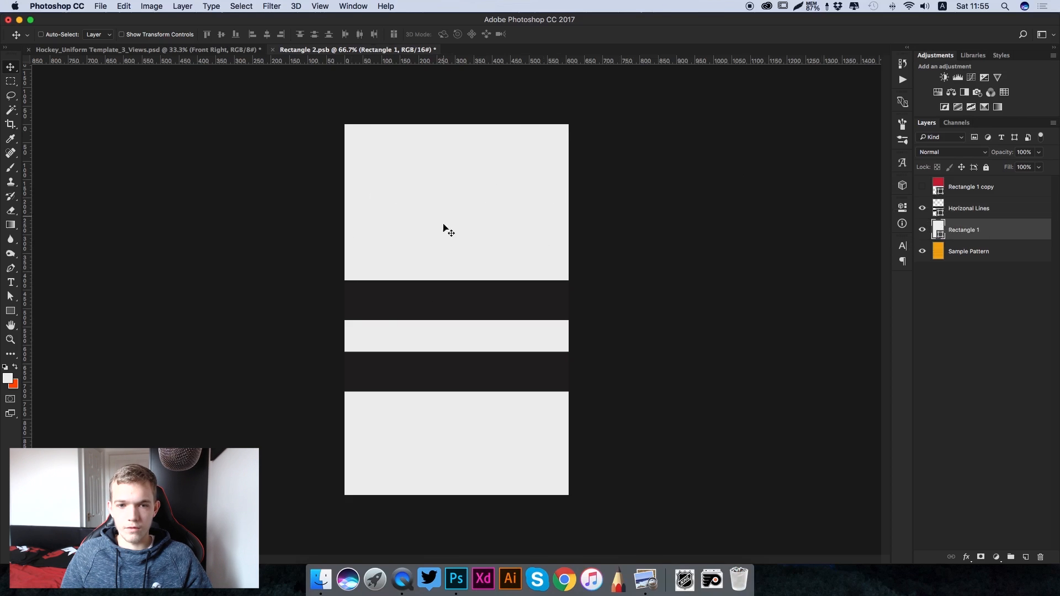
double_click(937, 230)
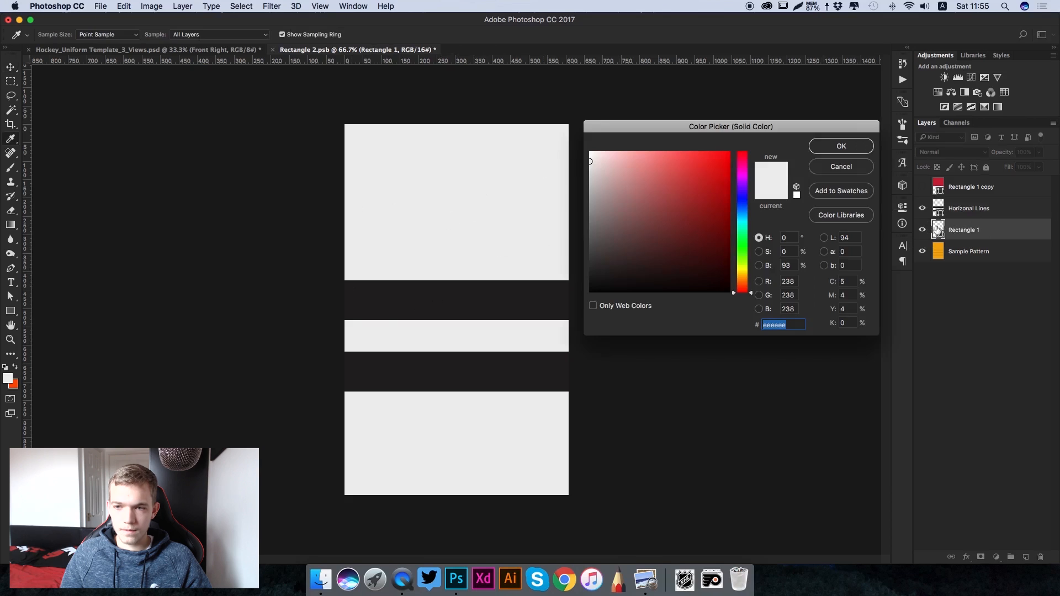
left_click(15, 384)
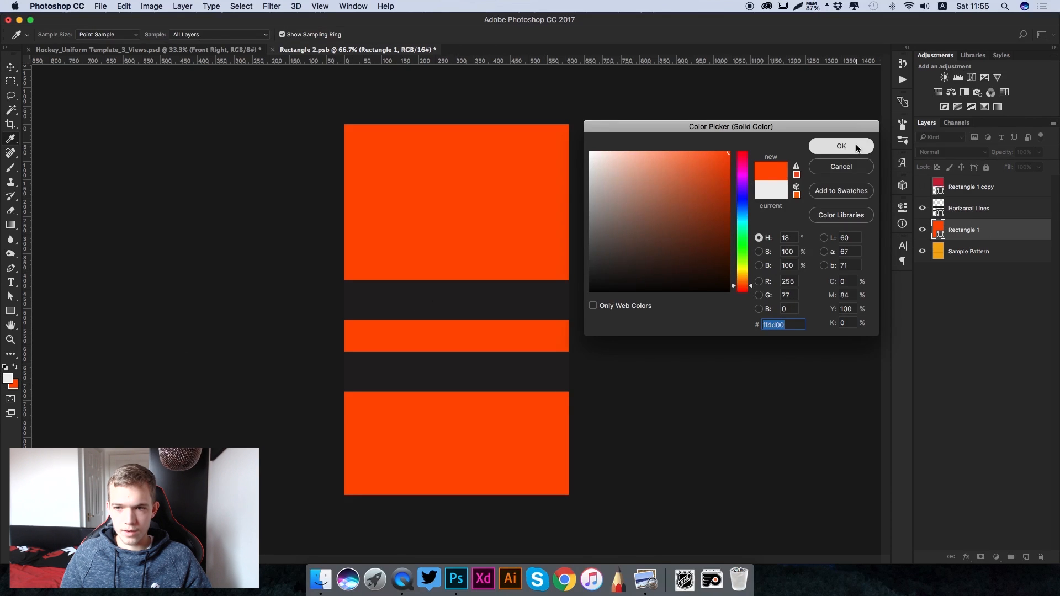
left_click(840, 146)
- Save and close the sock artwork and collapse the Socks group in the uniform template
key("super+s")
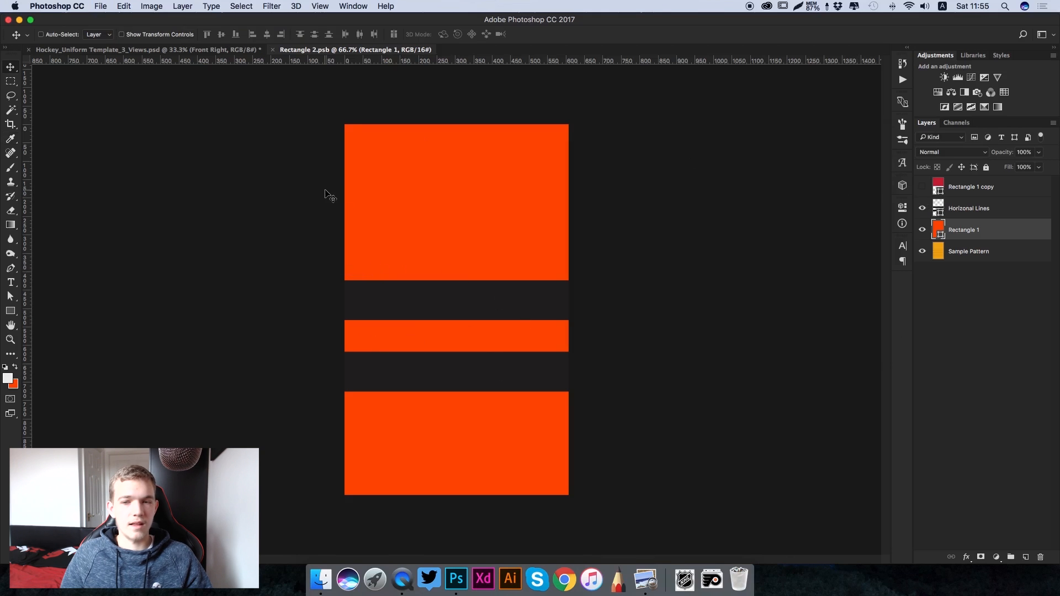
left_click(272, 50)
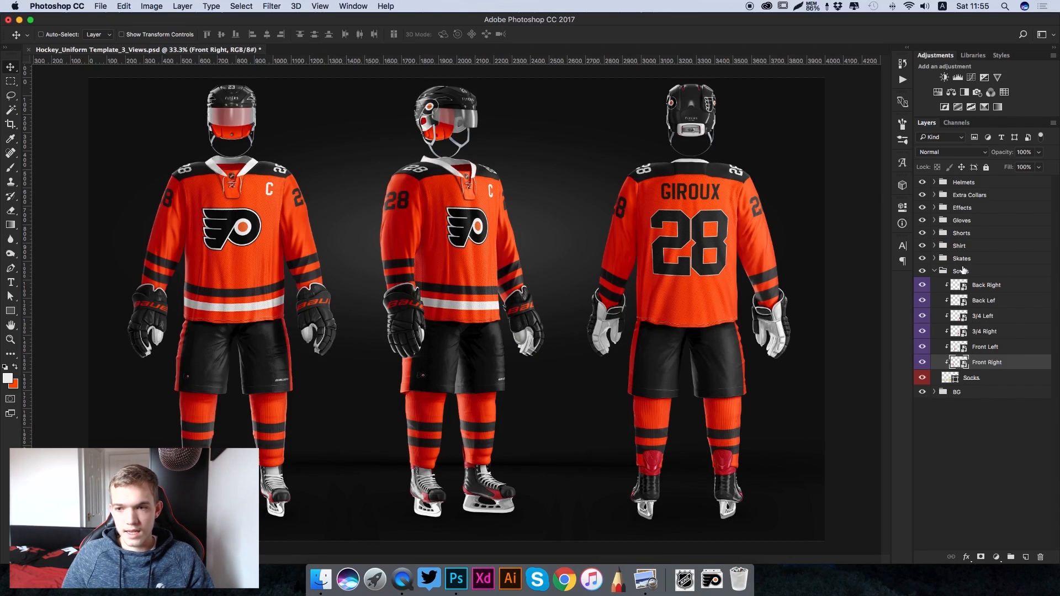
left_click(935, 271)
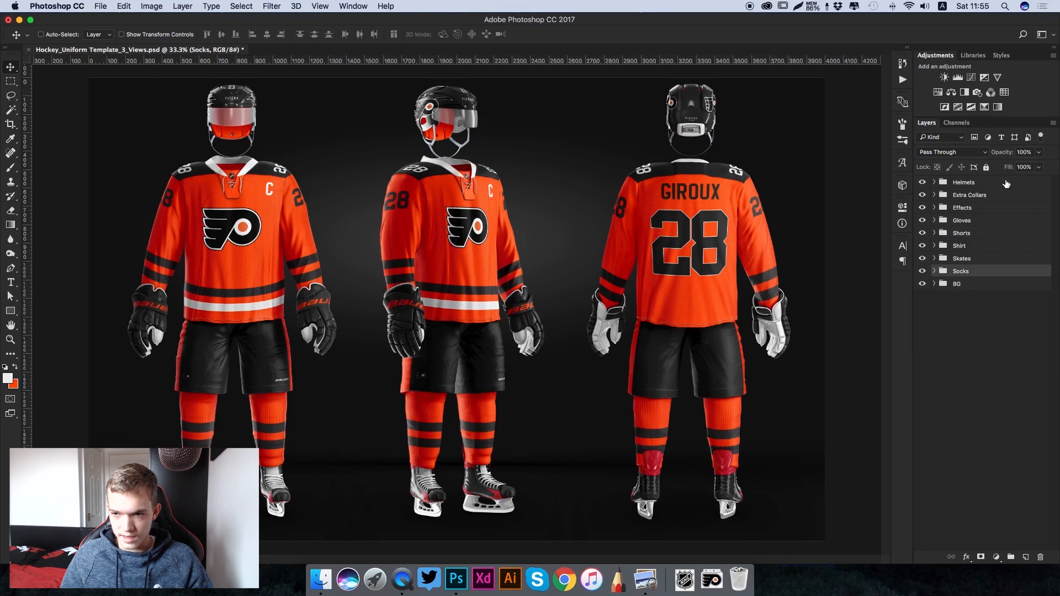
- Expand the Skates group and recolour its Skates Back Top layer to the orange background colour, ff4d00
left_click(934, 258)
left_click(966, 259)
left_click(1001, 292)
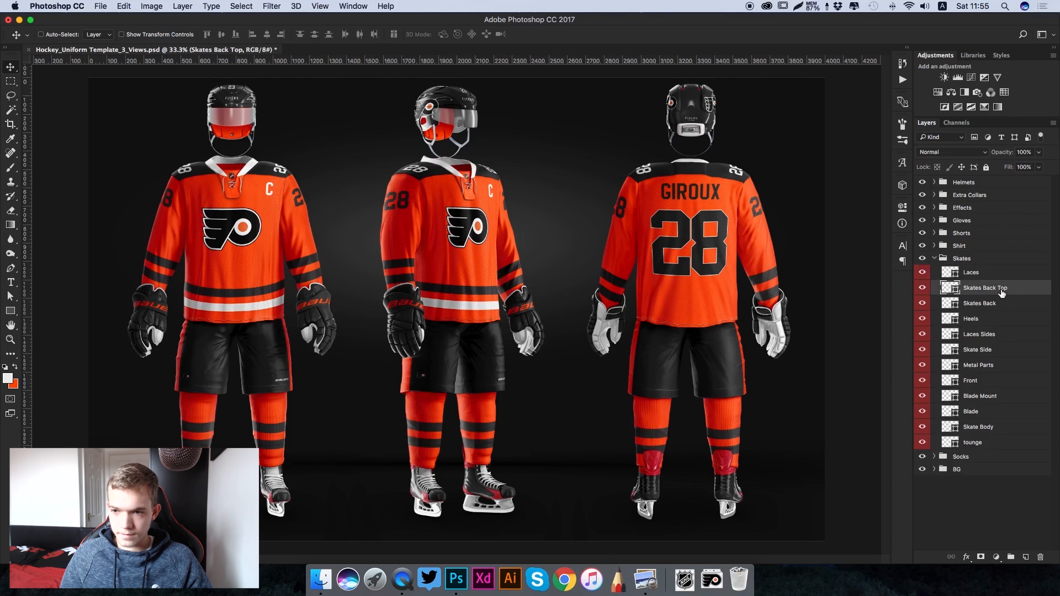
key("super+plus")
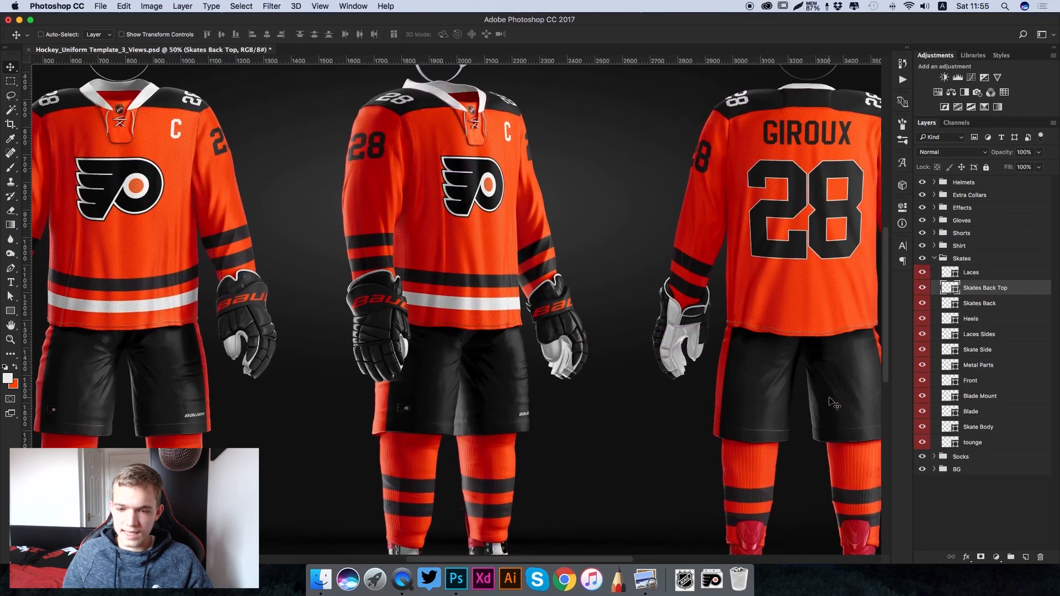
scroll(834, 404, "down", 5)
scroll(833, 405, "right", 4)
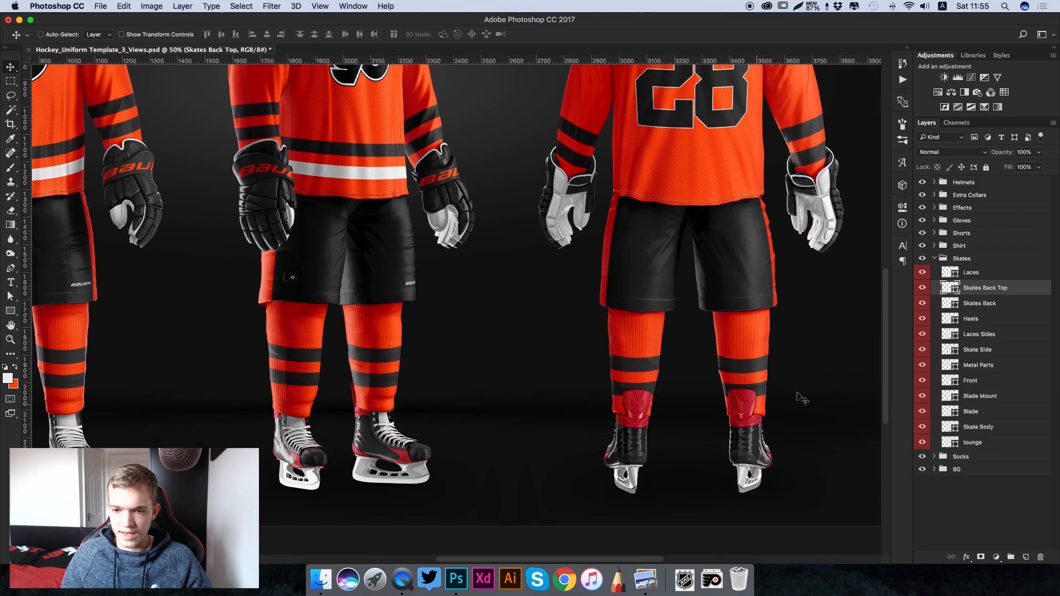
double_click(951, 288)
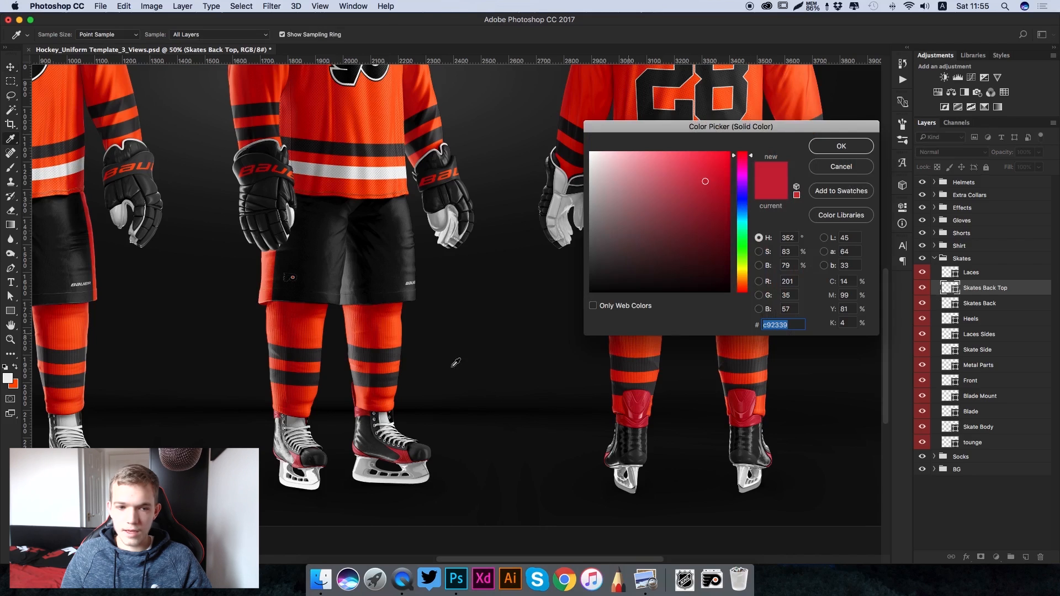
left_click(14, 385)
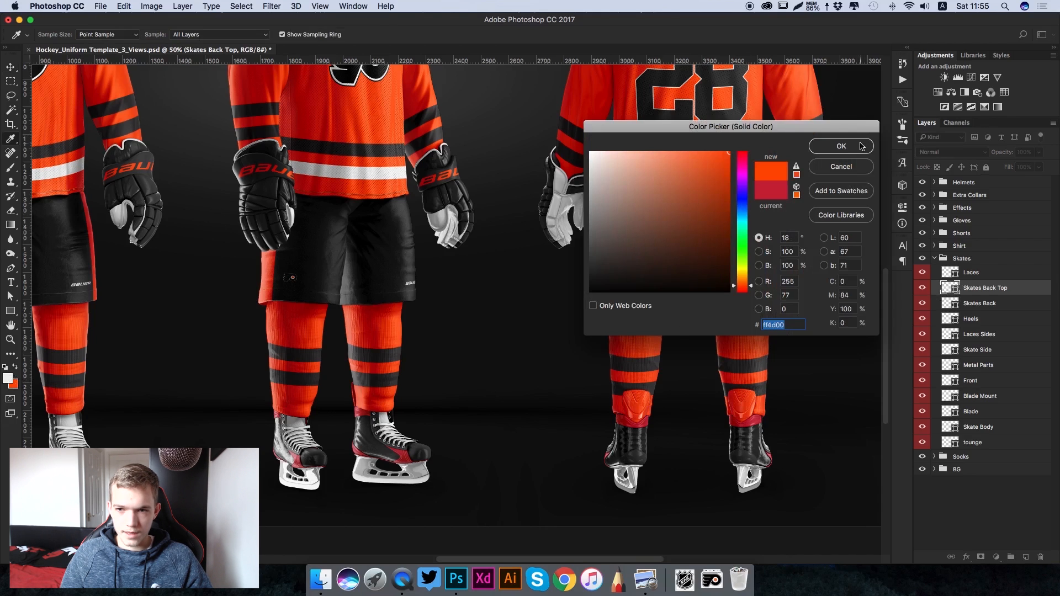
key("Return")
- Try white on the Skates Back layer, then recolour it to the orange background colour, ff4d00
scroll(742, 417, "right", 2)
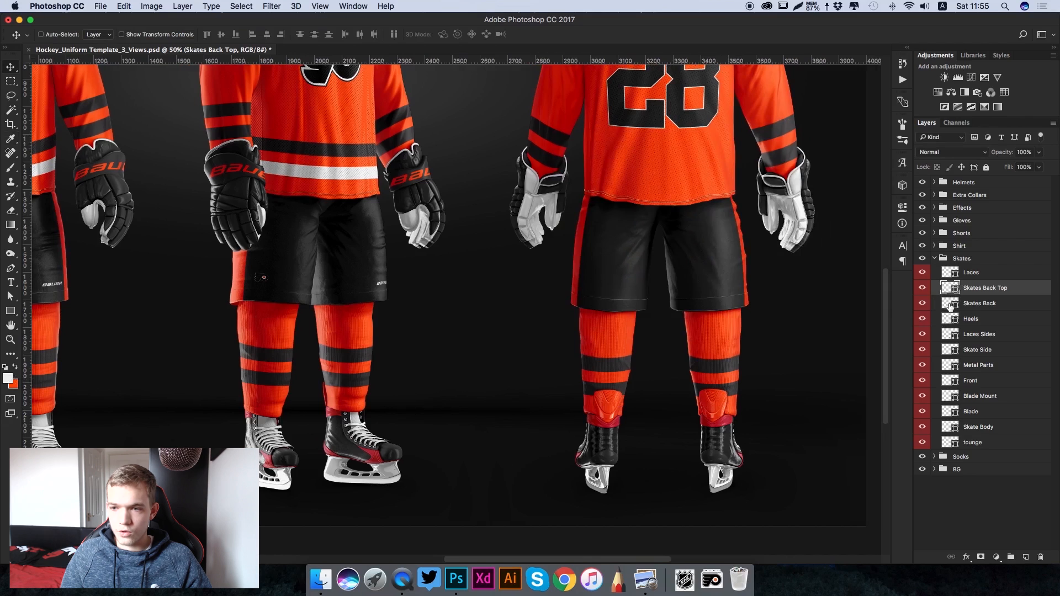
left_click(949, 307)
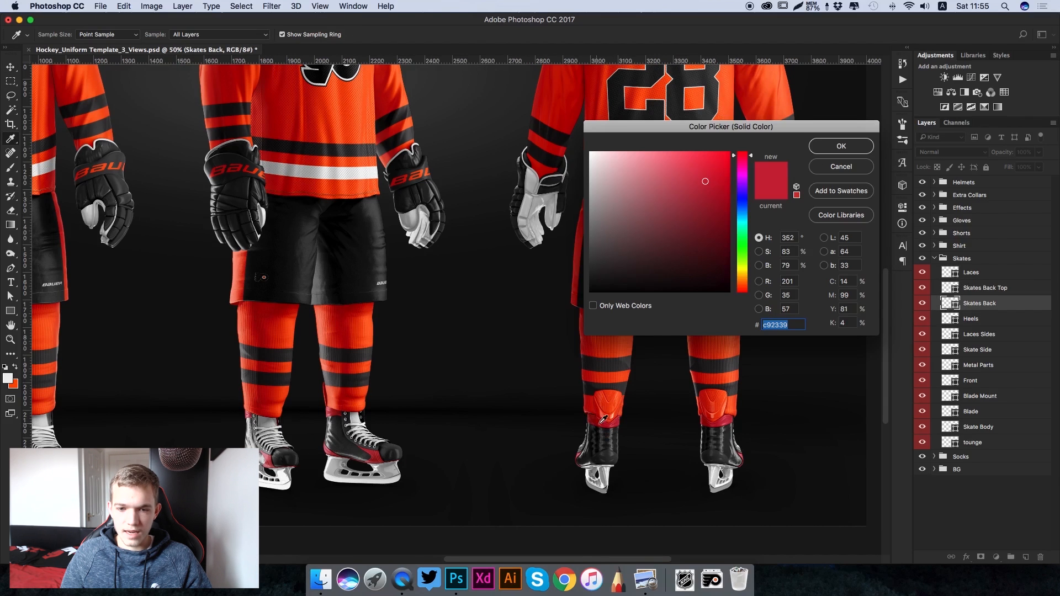
mouse_move(634, 213)
left_mouse_down()
mouse_move(634, 186)
mouse_move(581, 169)
mouse_move(622, 213)
mouse_move(522, 134)
left_mouse_up()
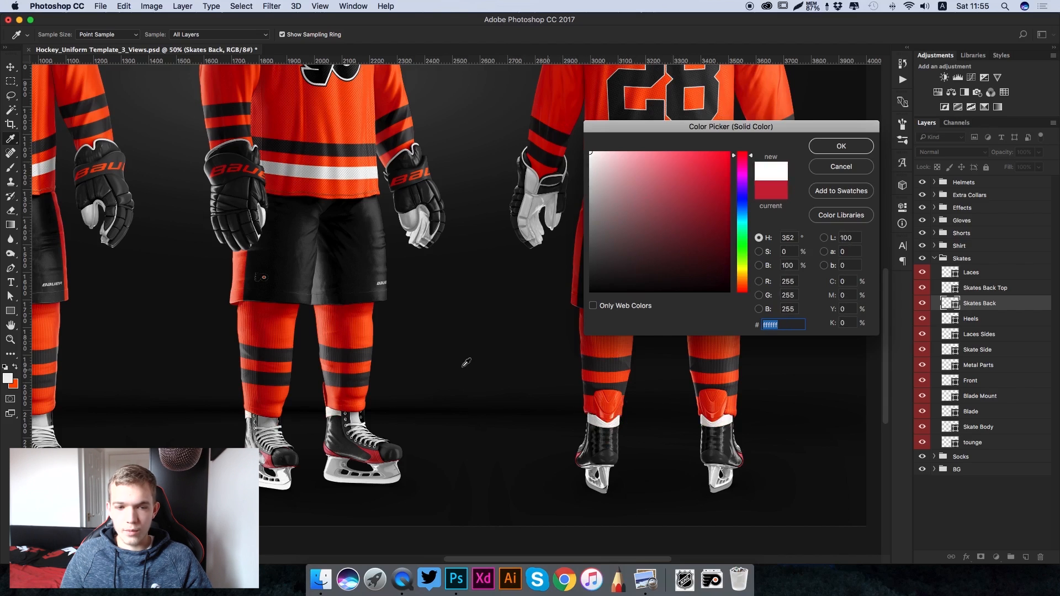
left_click(15, 384)
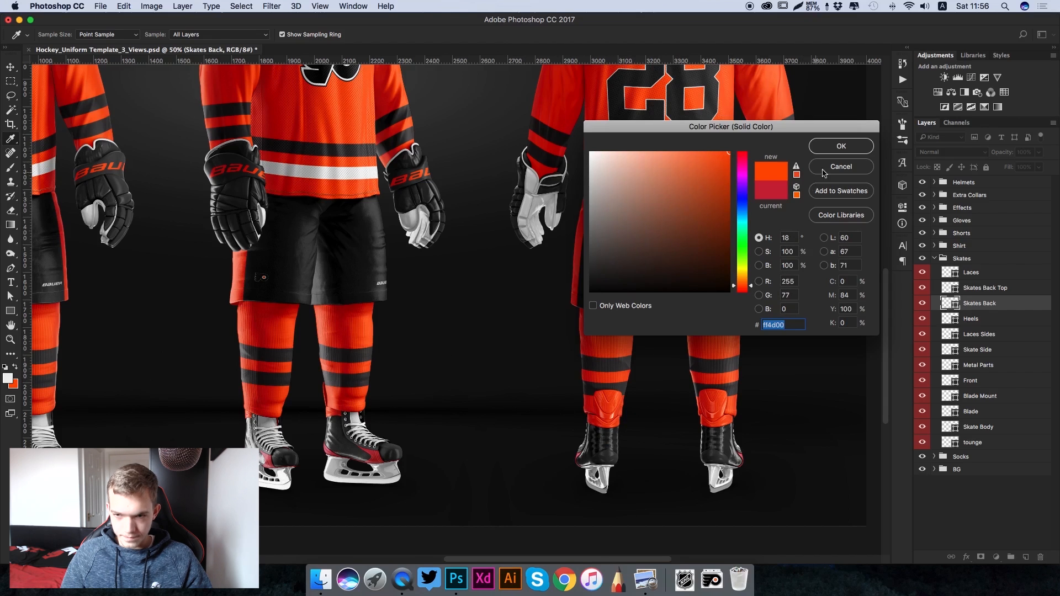
left_click(839, 147)
- Recolour the Skate Side layer to the orange background colour, ff4d00
scroll(513, 365, "left", 6)
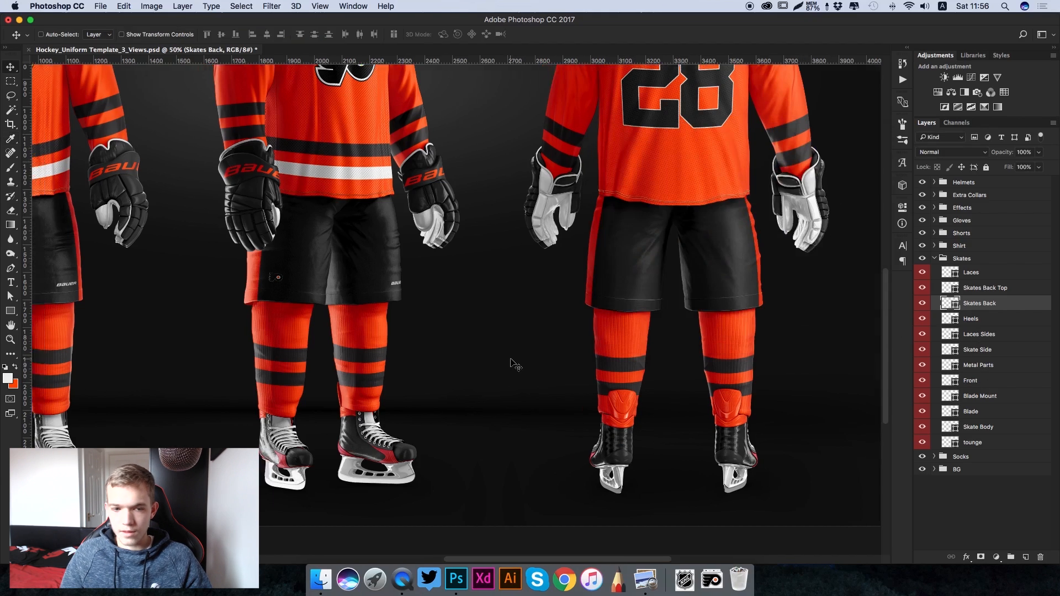
scroll(515, 365, "left", 2)
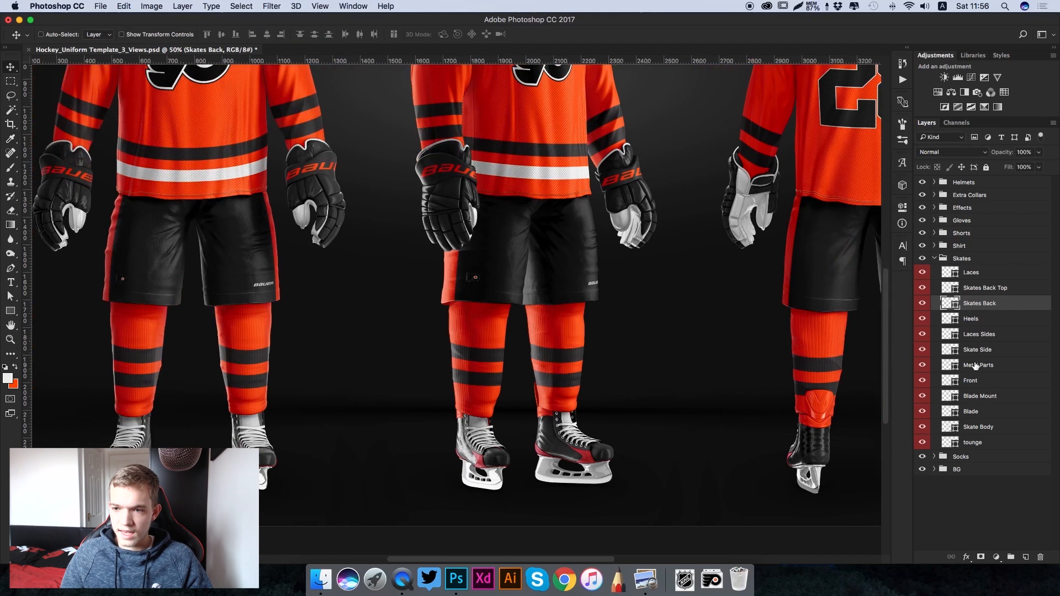
left_click(953, 351)
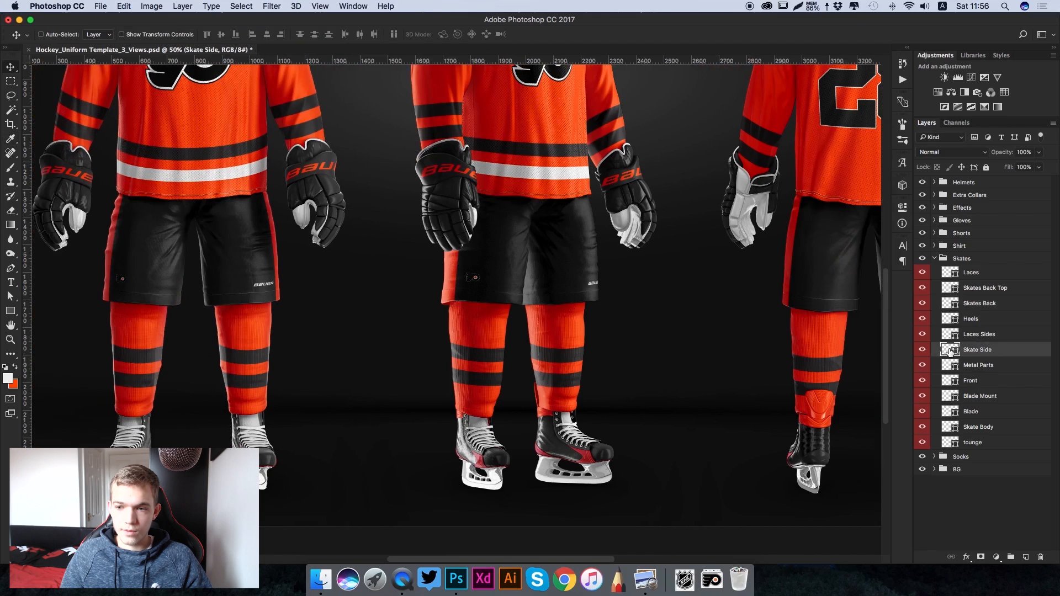
double_click(950, 351)
left_click(16, 385)
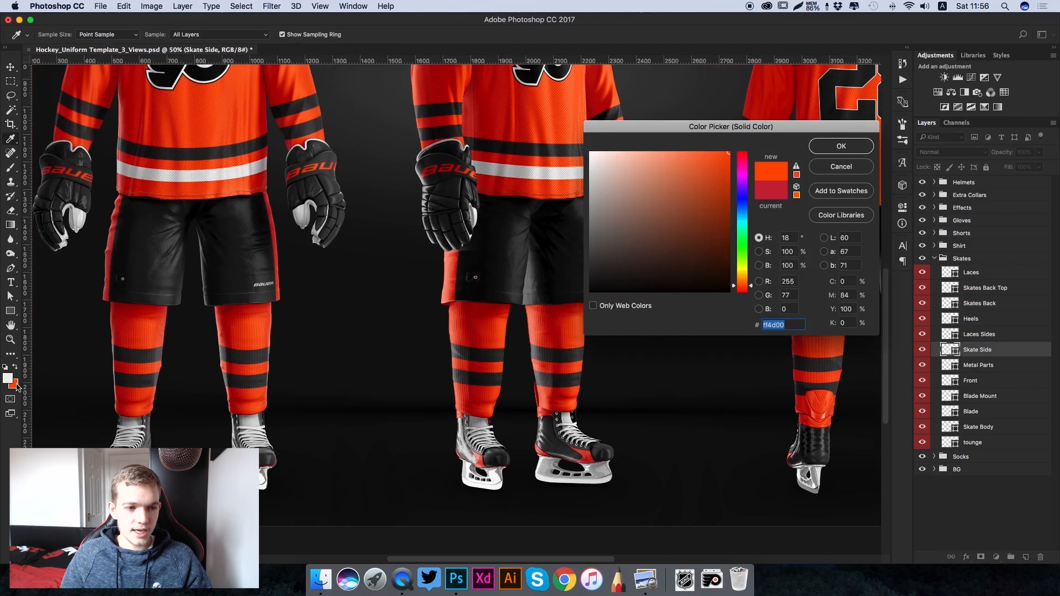
left_click(857, 148)
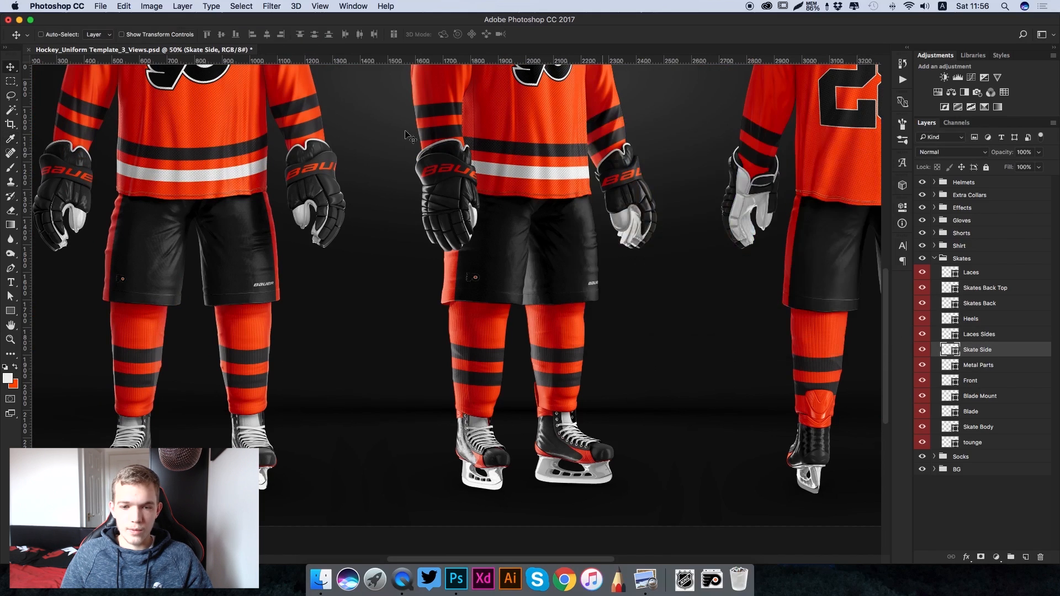
- Select the Metal Parts layer and examine the skates' colours up close and across the whole uniform
key("super+minus")
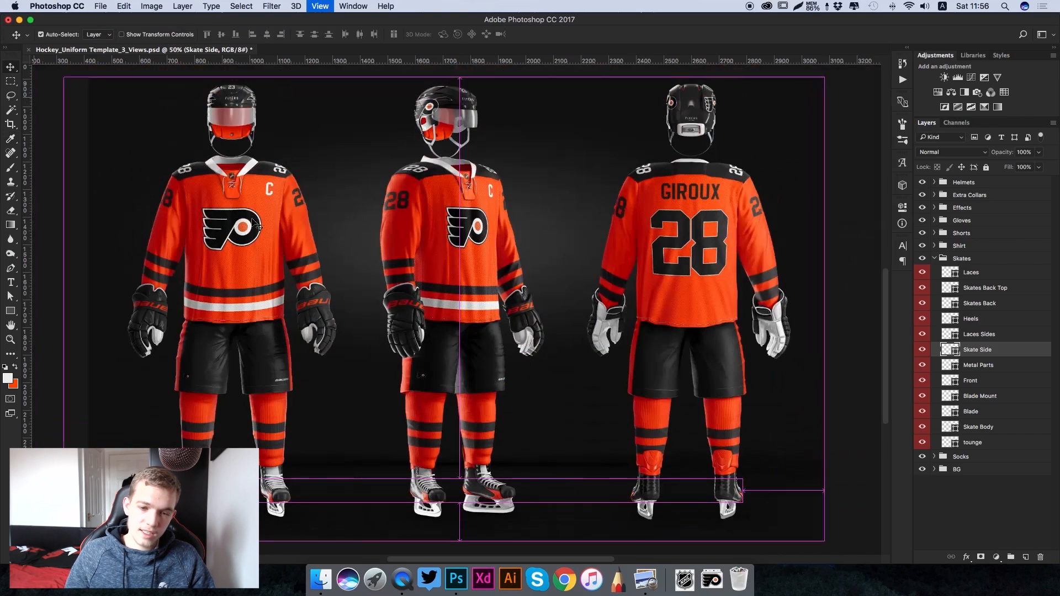
key("super+plus")
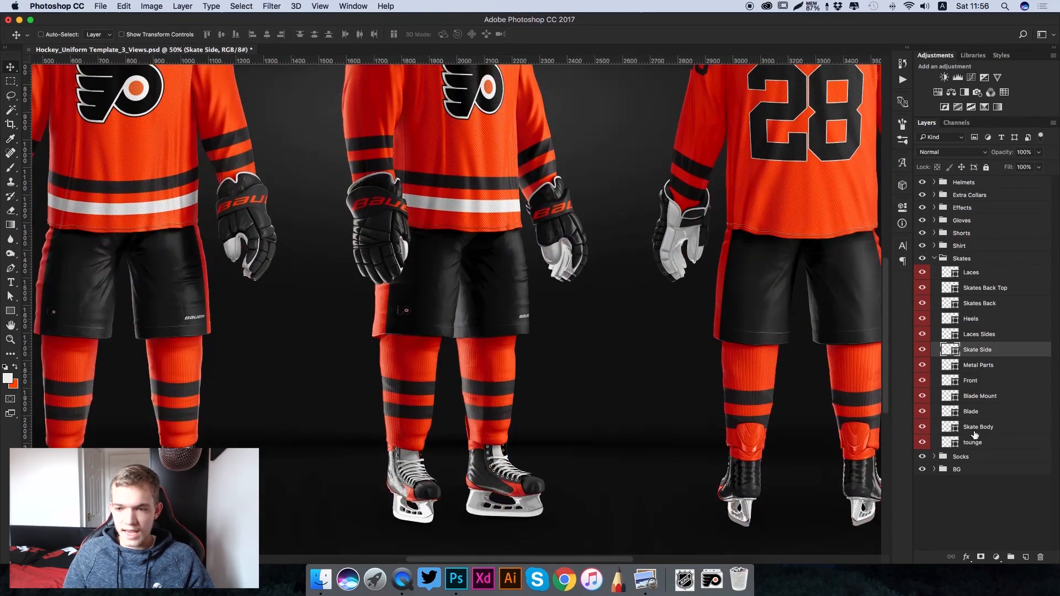
left_click(972, 363)
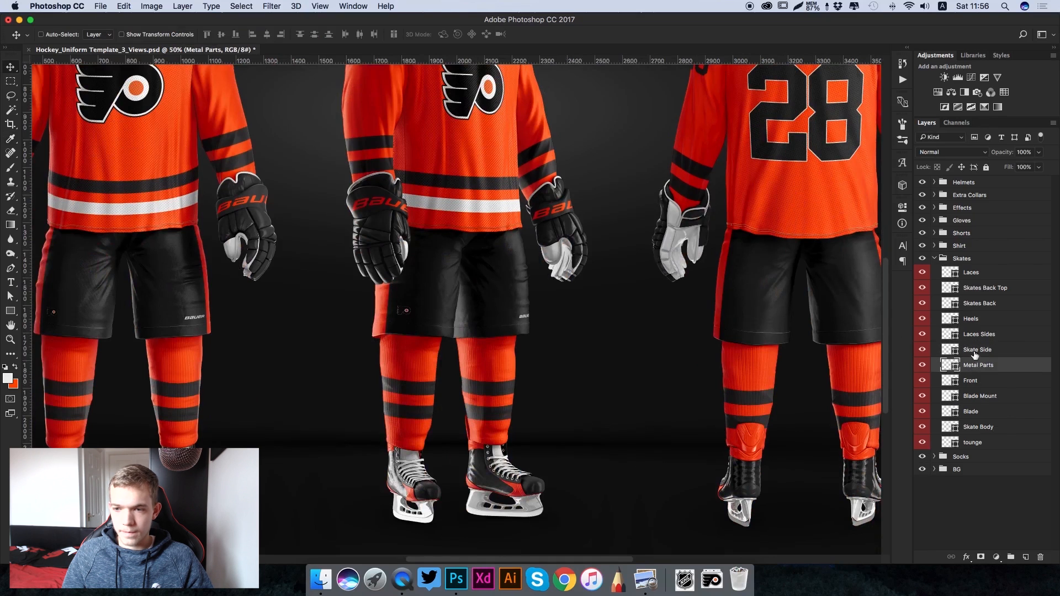
key("super+plus")
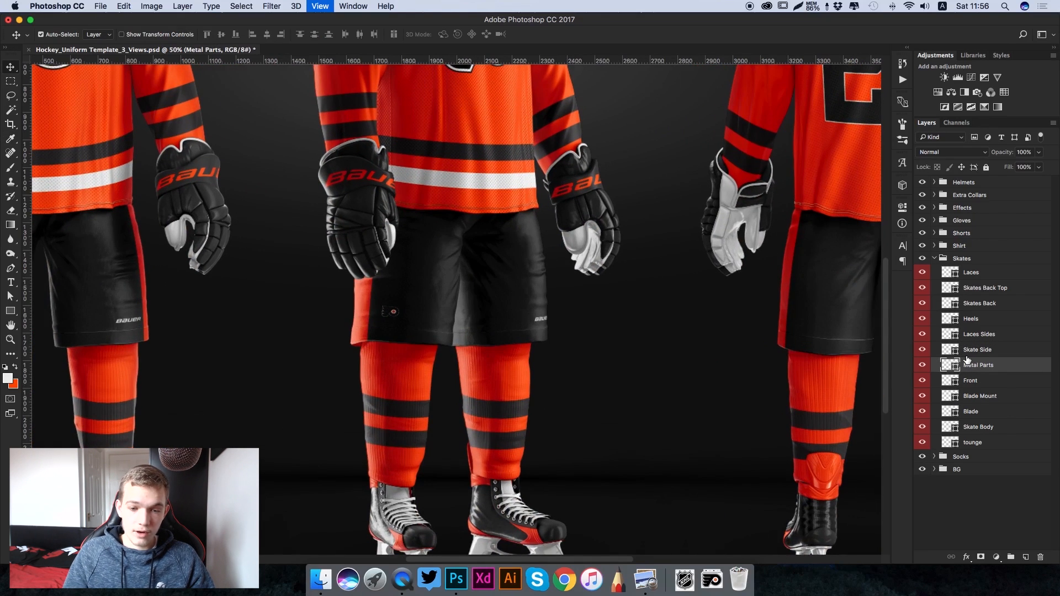
key("super+plus")
scroll(771, 492, "down", 5)
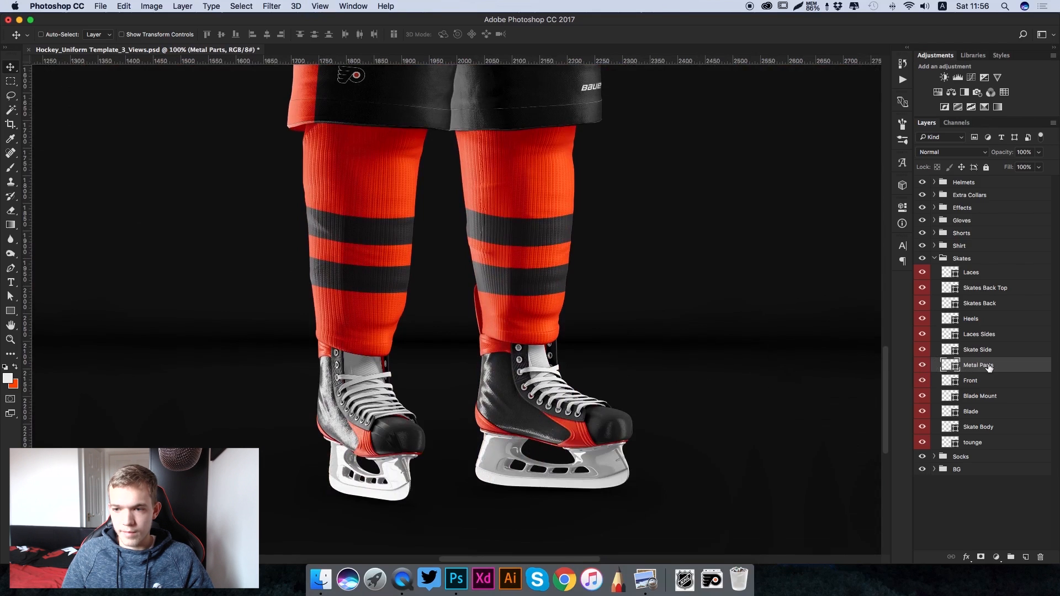
key("super+0")
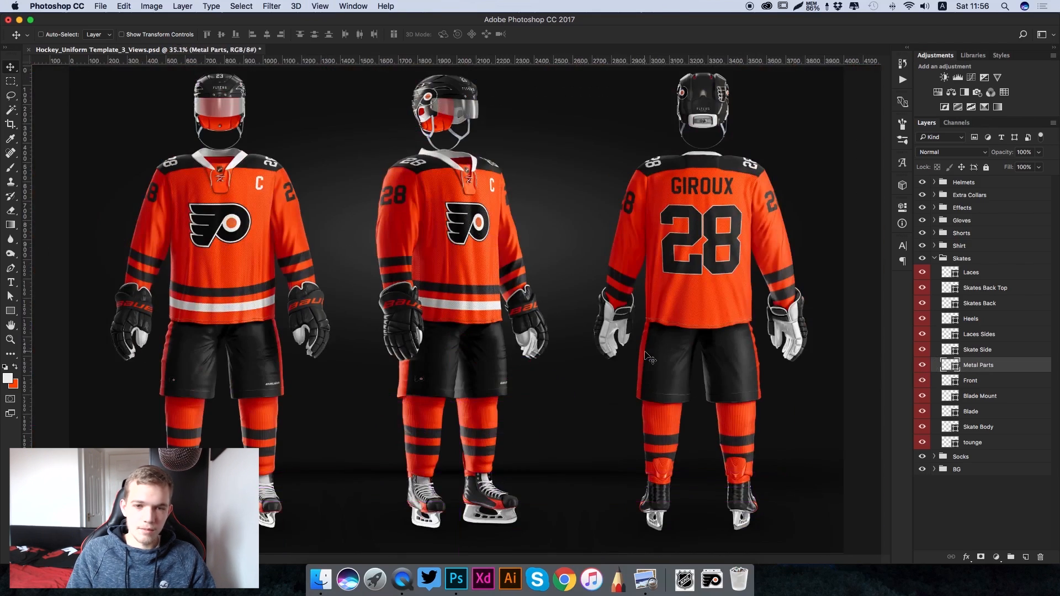